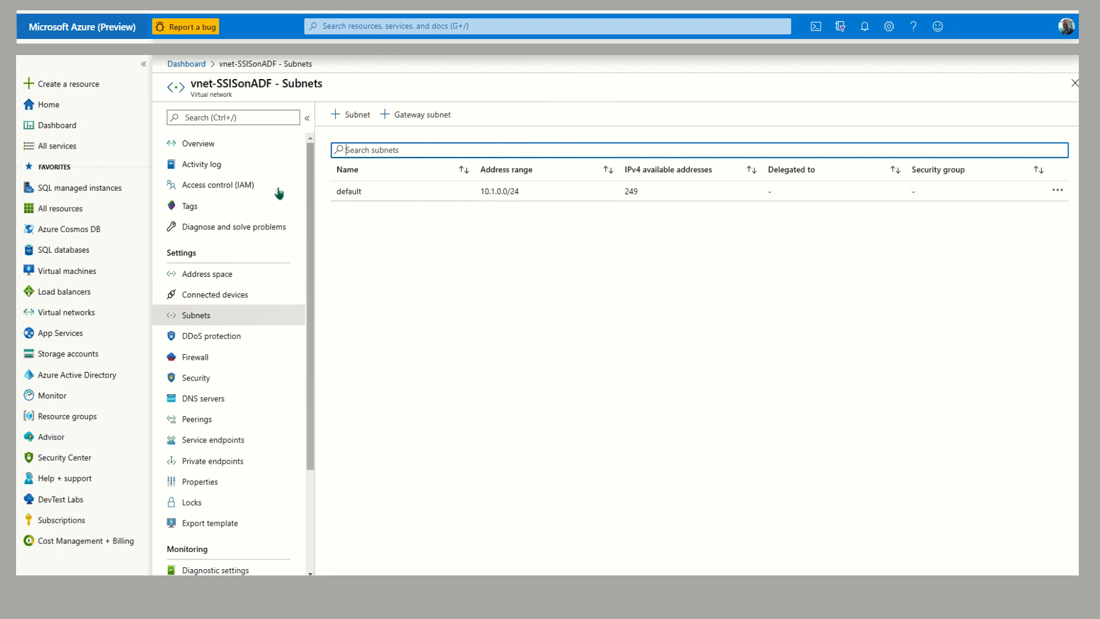
# Open the firewall settings of SQL server ssls01 and resave virtual network rule newVnetRule1 for the default subnet of vnet-SSISonADF
pyautogui.click(201, 145)
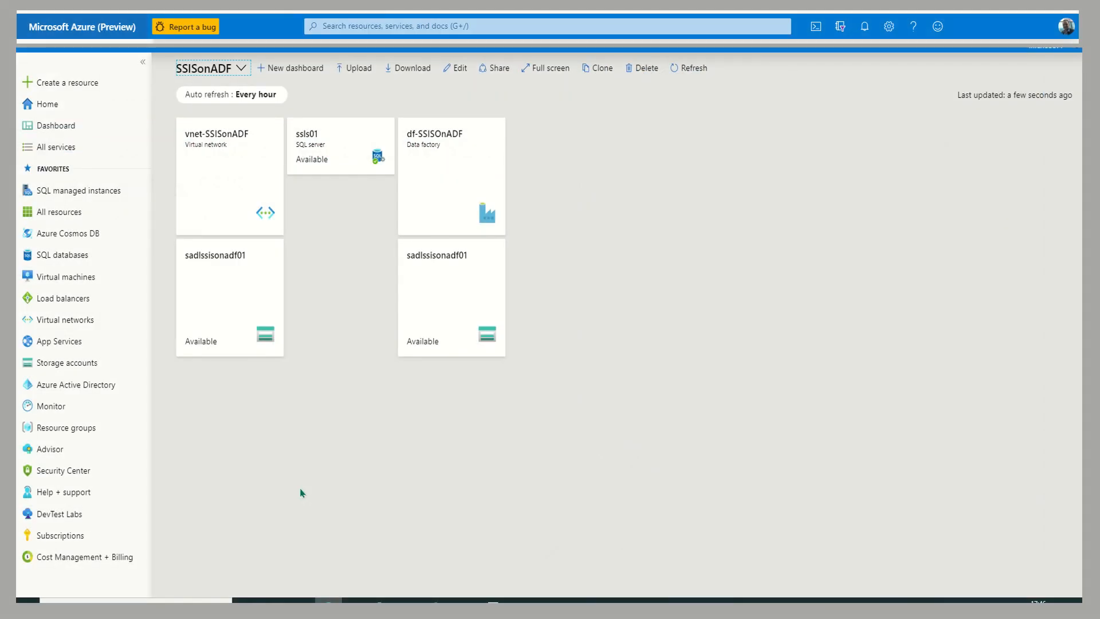
pyautogui.click(321, 152)
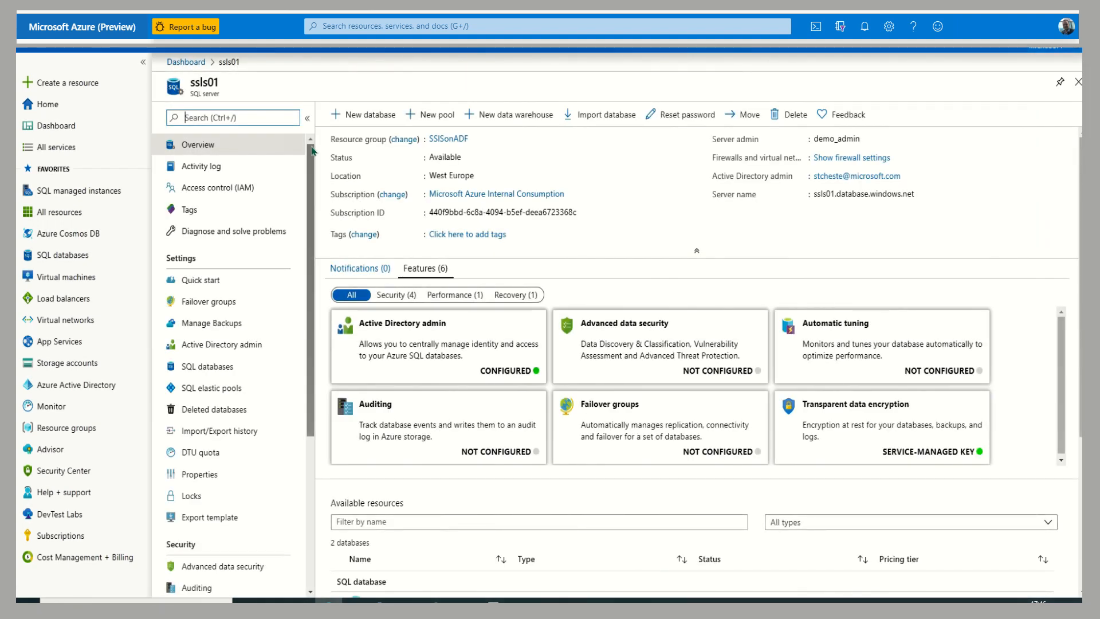
pyautogui.click(875, 157)
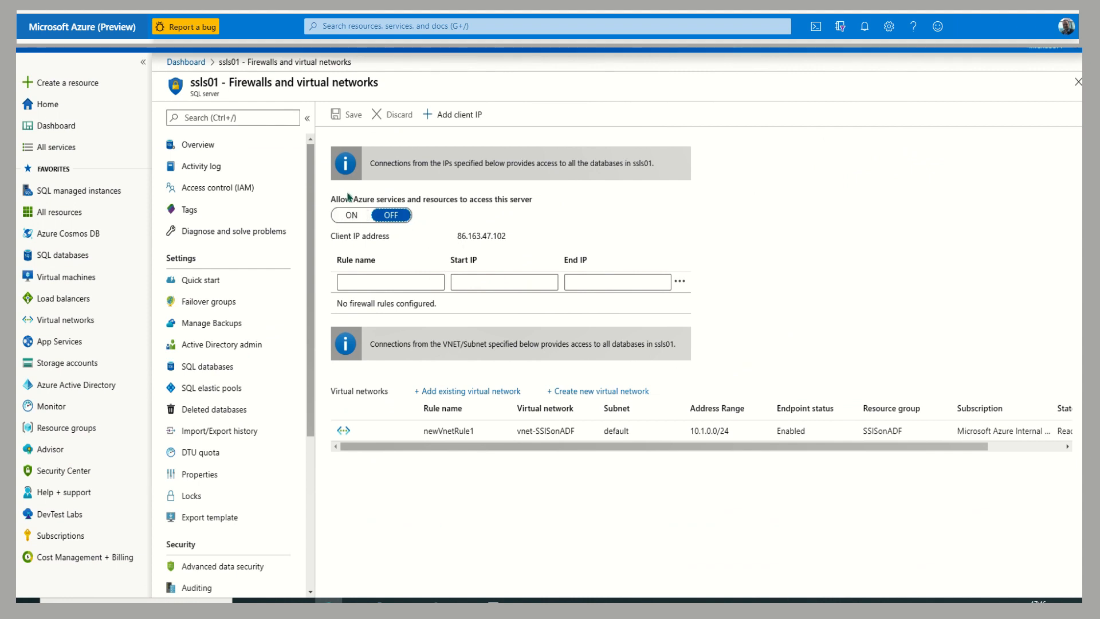
pyautogui.click(453, 433)
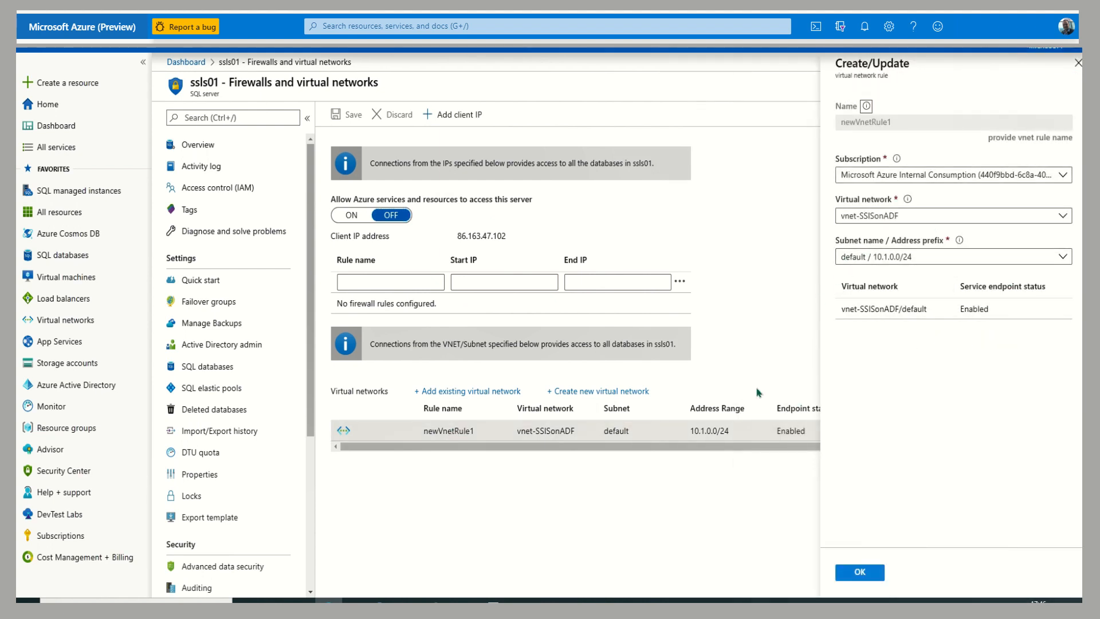
pyautogui.click(858, 574)
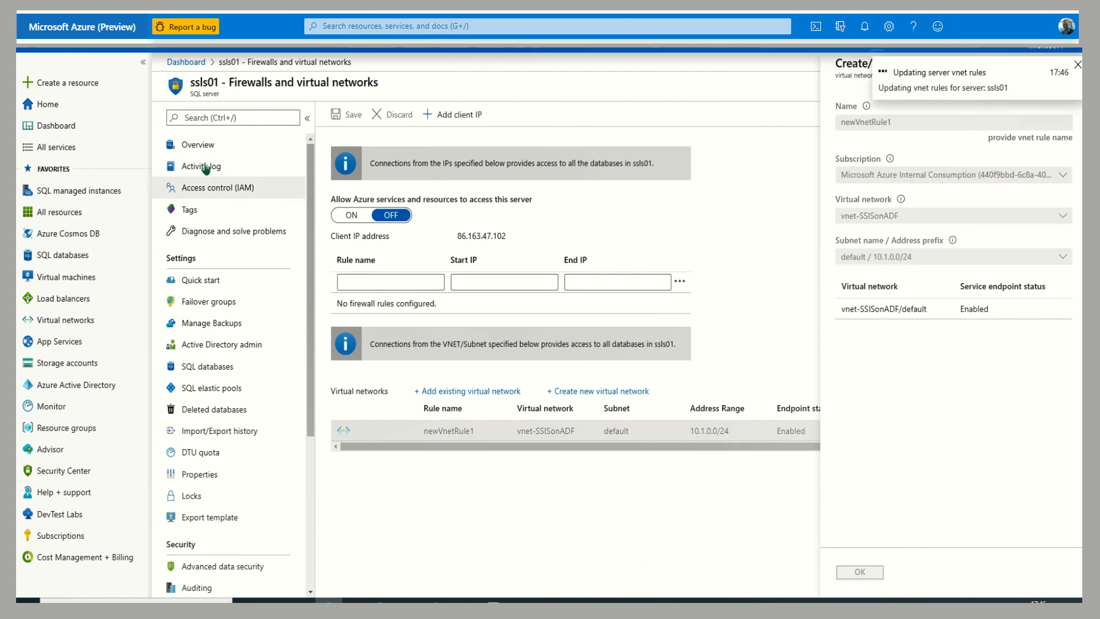
# Return to the ssls01 server overview and view its SQL databases
pyautogui.click(209, 147)
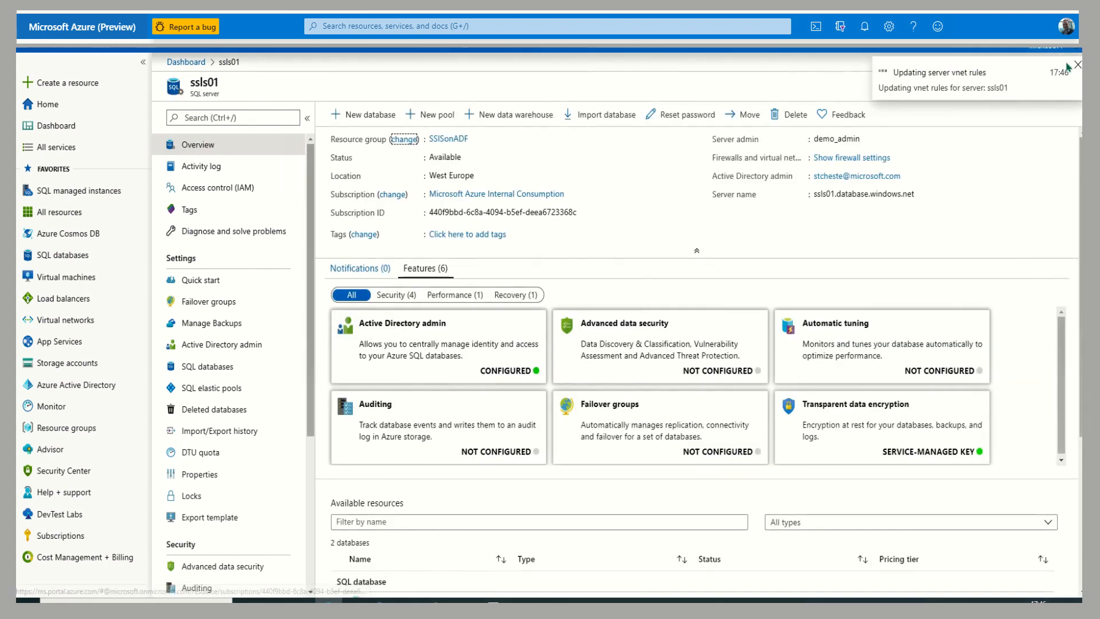
pyautogui.click(1076, 64)
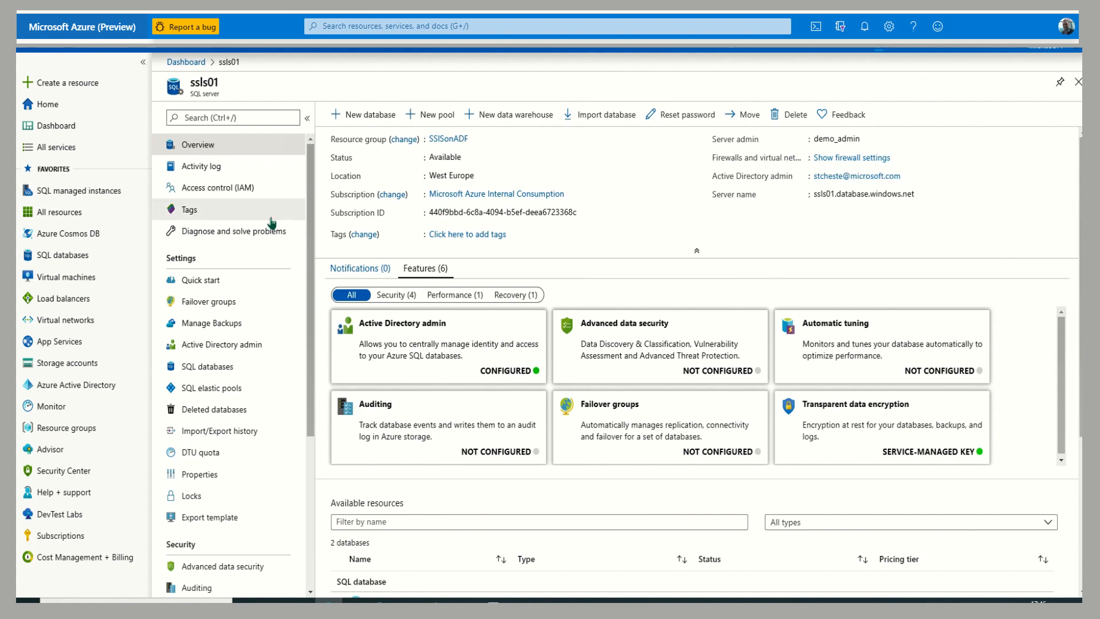
pyautogui.click(206, 366)
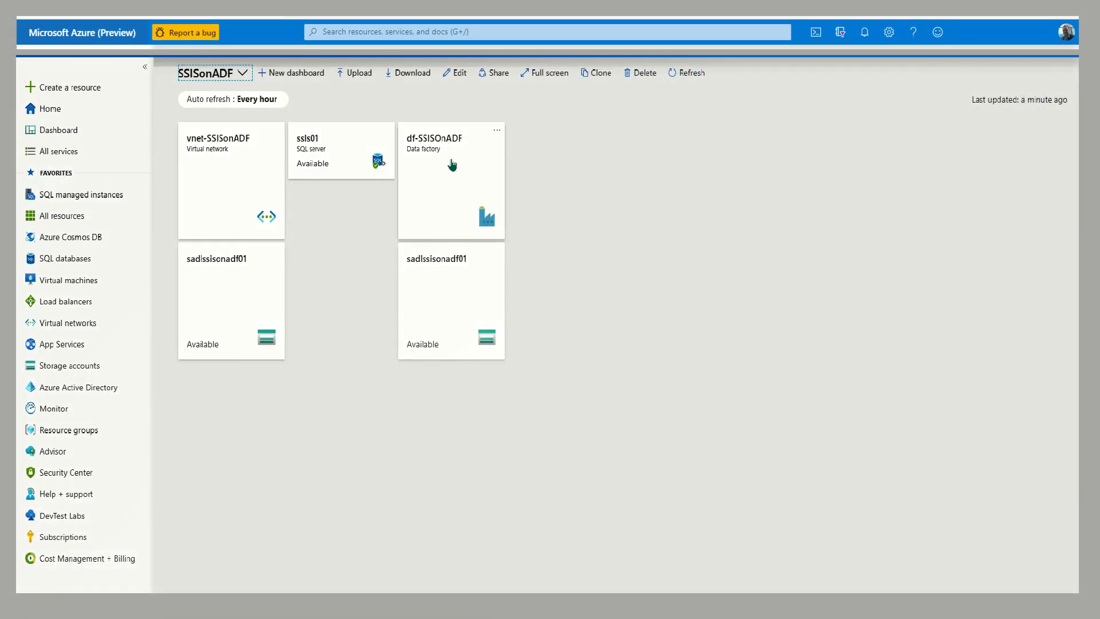
# Open the df-SSISOnADF data factory in its authoring environment and show the integration runtimes among its connections
pyautogui.click(431, 152)
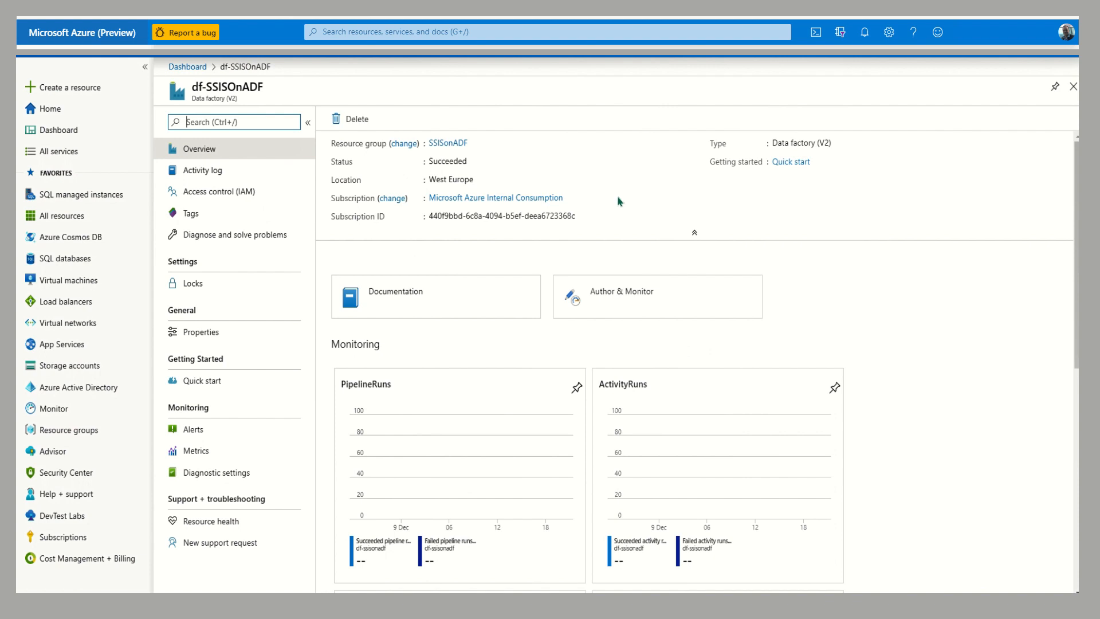
pyautogui.click(612, 294)
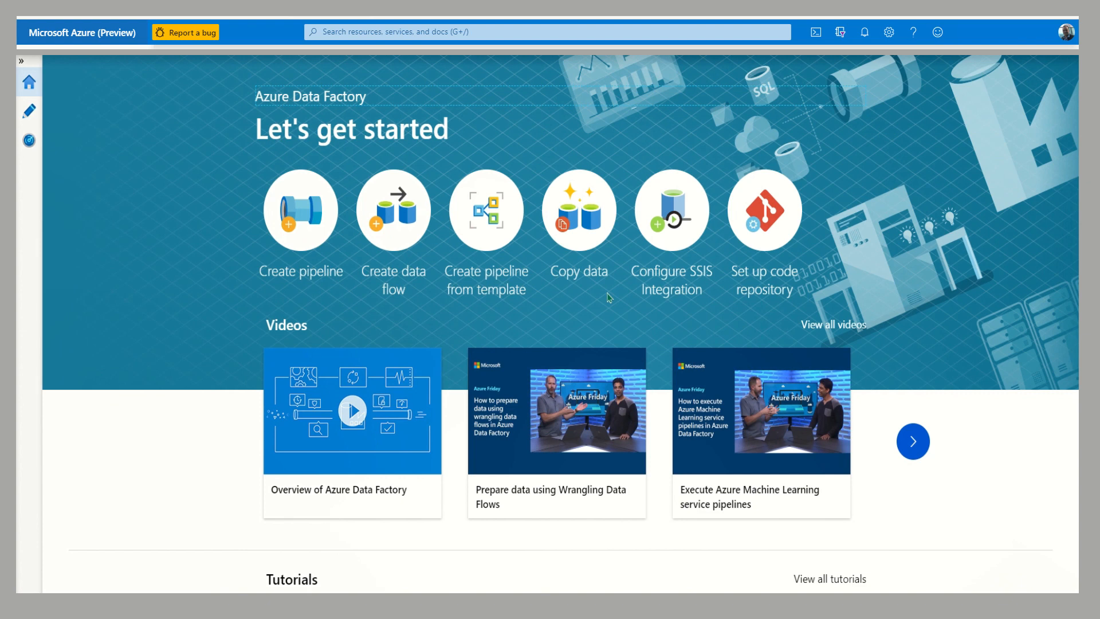
pyautogui.click(30, 110)
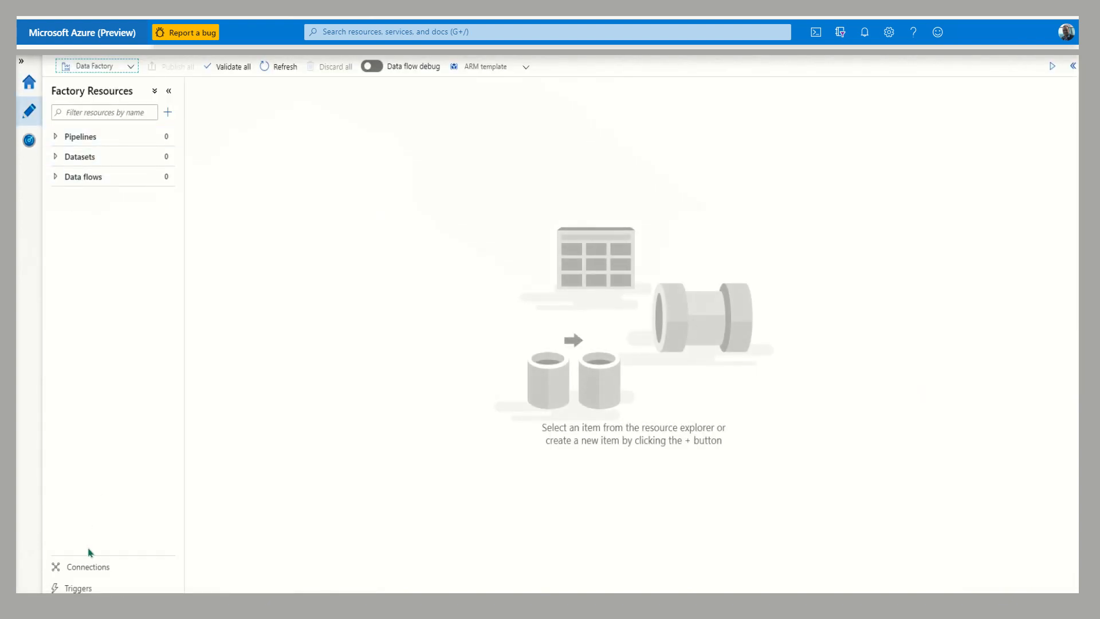
pyautogui.click(86, 567)
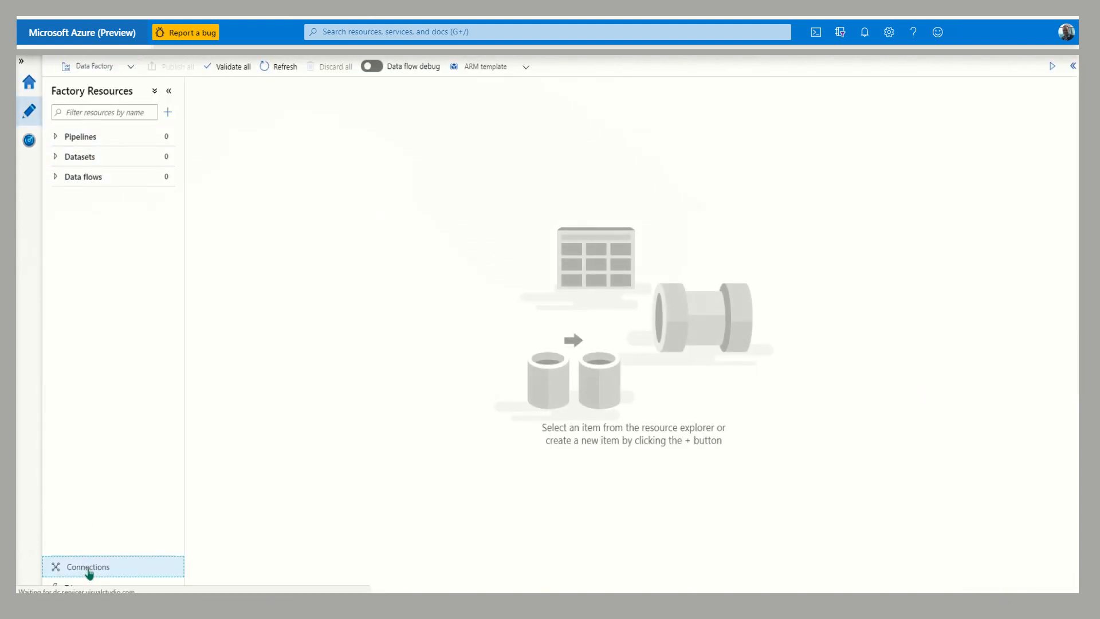
pyautogui.click(315, 109)
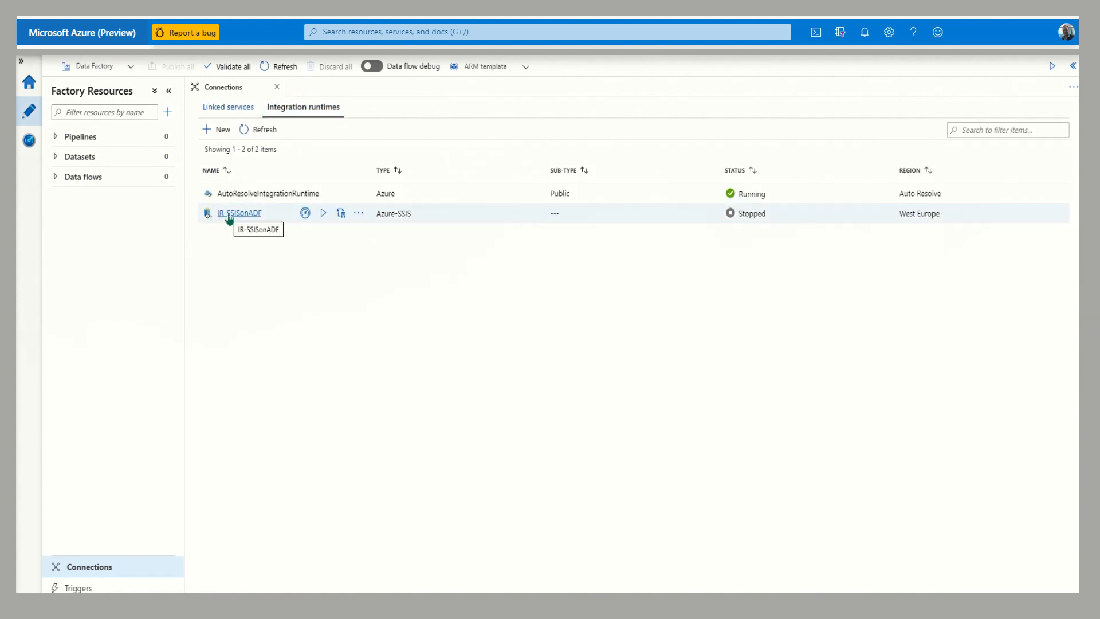
# Review the IR-SSISonADF integration runtime's settings, validate its VNet configuration with vnet-SSISonADF and the default subnet, and save the update
pyautogui.click(247, 214)
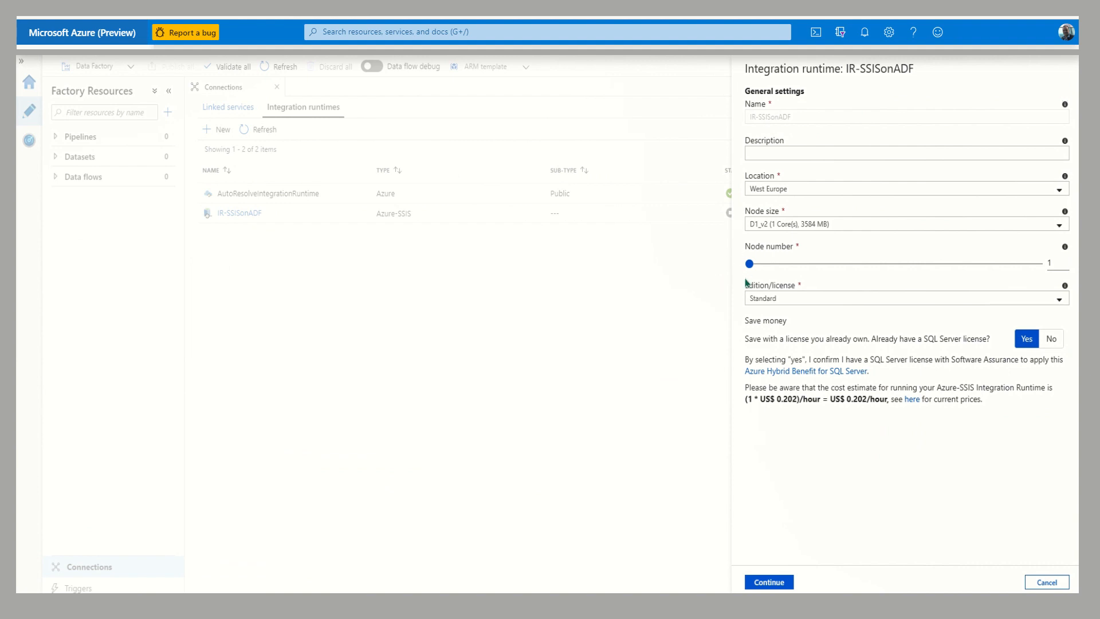
pyautogui.click(766, 581)
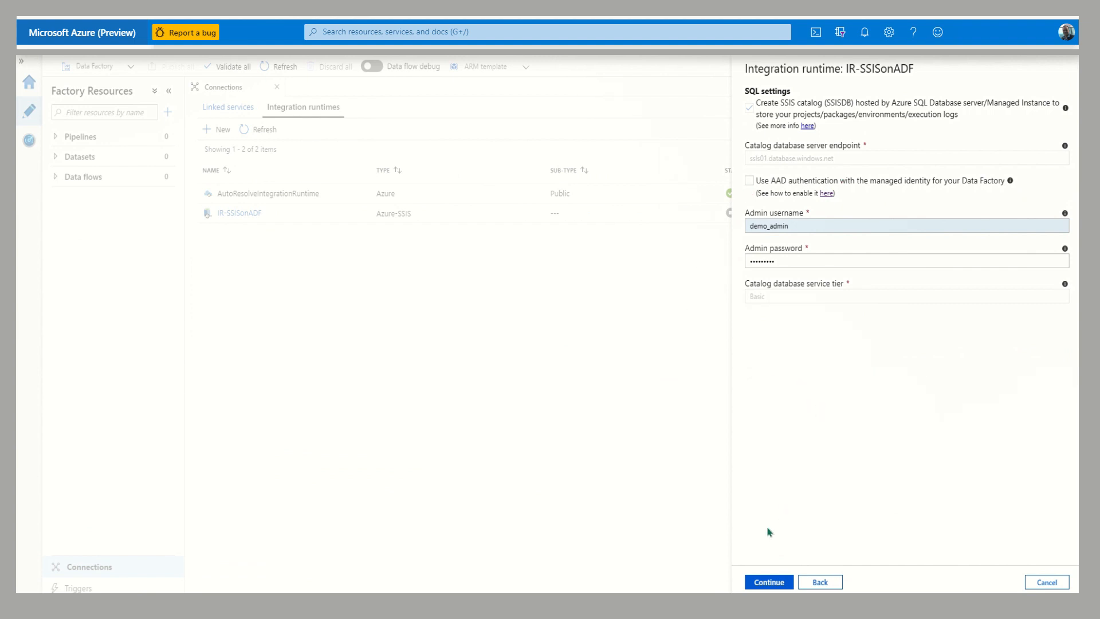
pyautogui.click(766, 578)
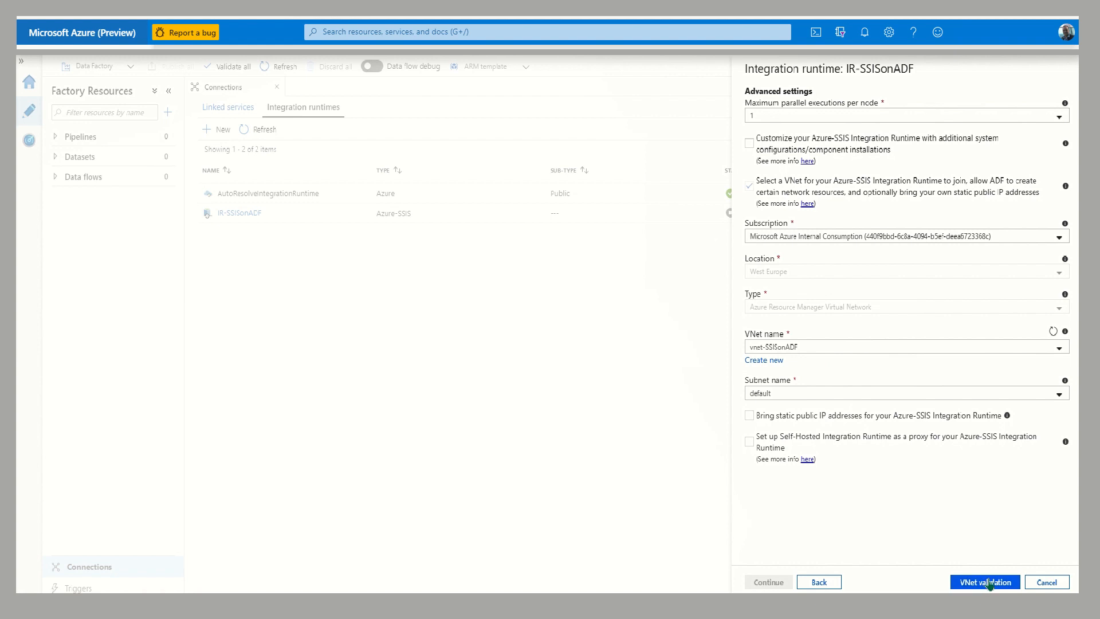
pyautogui.click(991, 583)
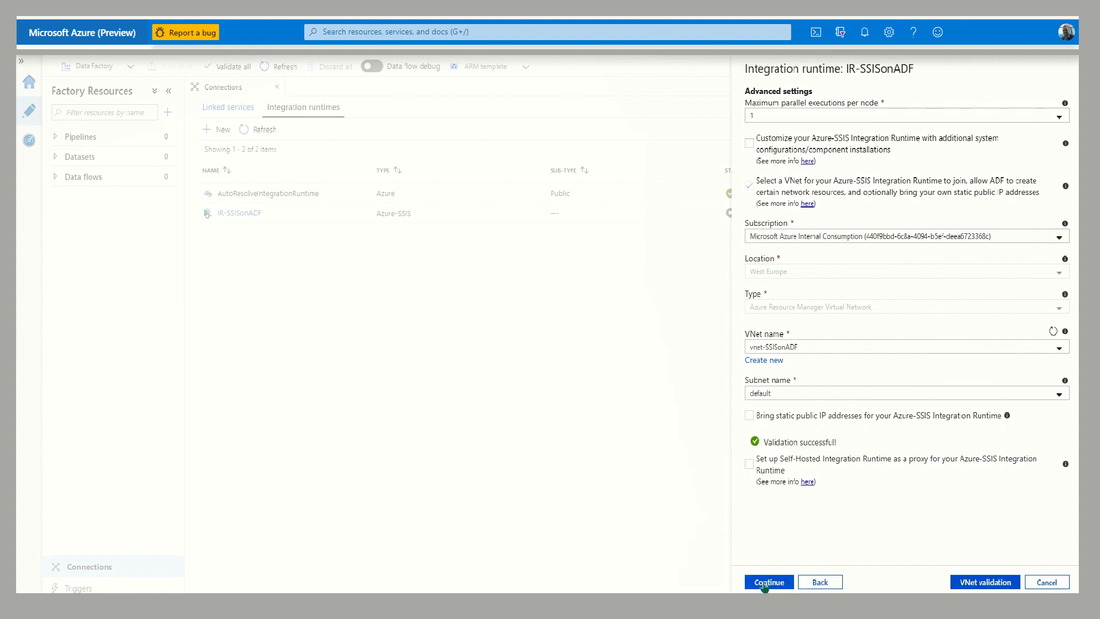
pyautogui.click(768, 583)
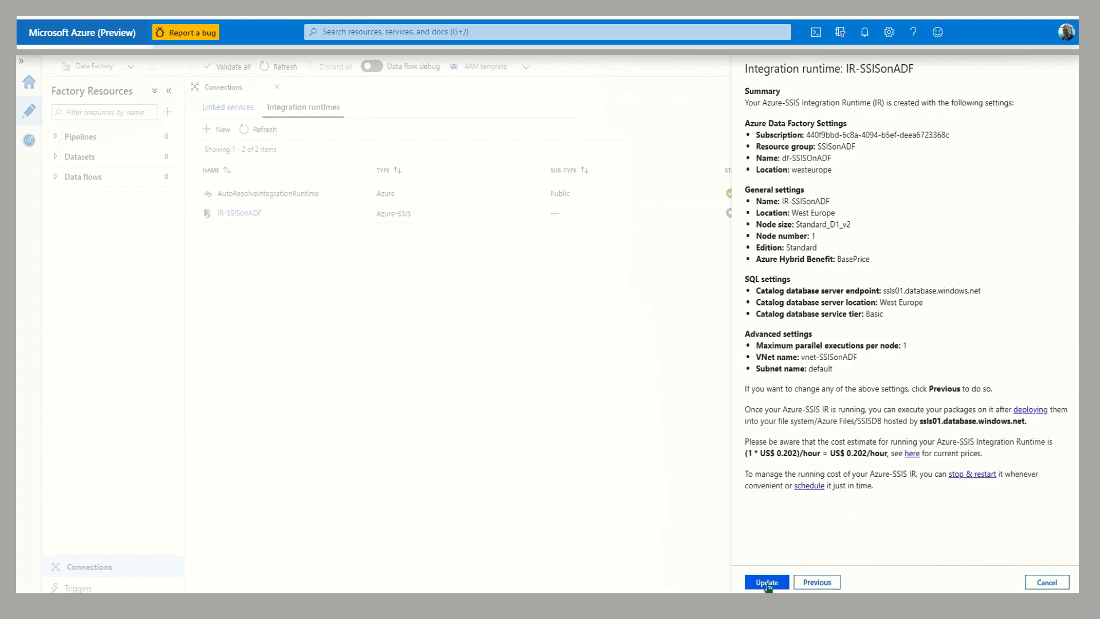
pyautogui.click(767, 583)
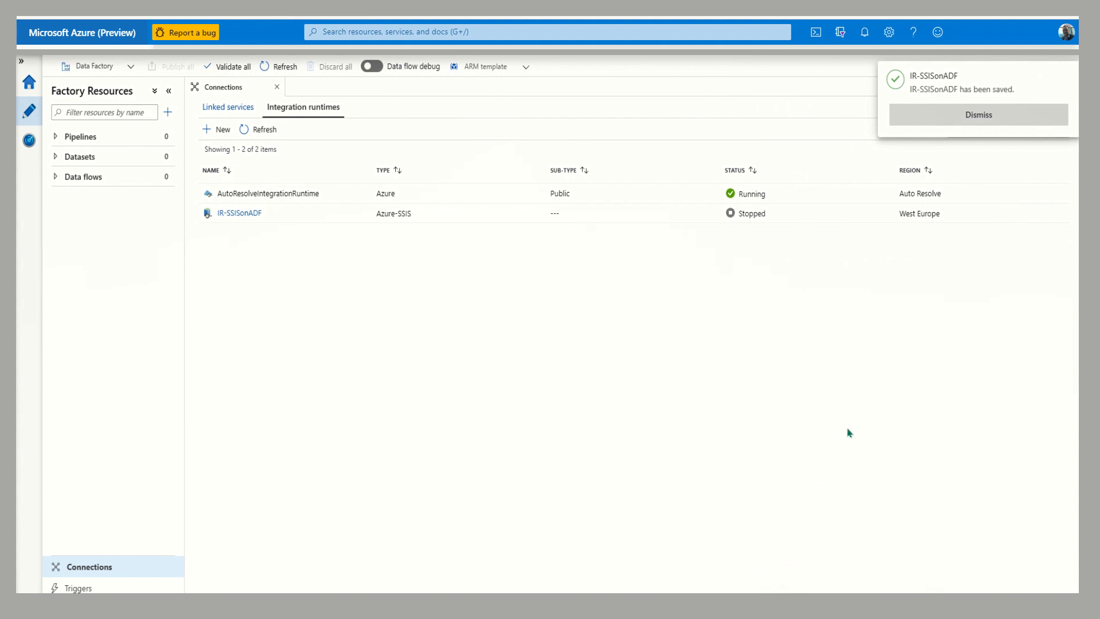
pyautogui.click(988, 121)
# Start the IR-SSISonADF integration runtime and dismiss its notification
pyautogui.moveTo(285, 214)
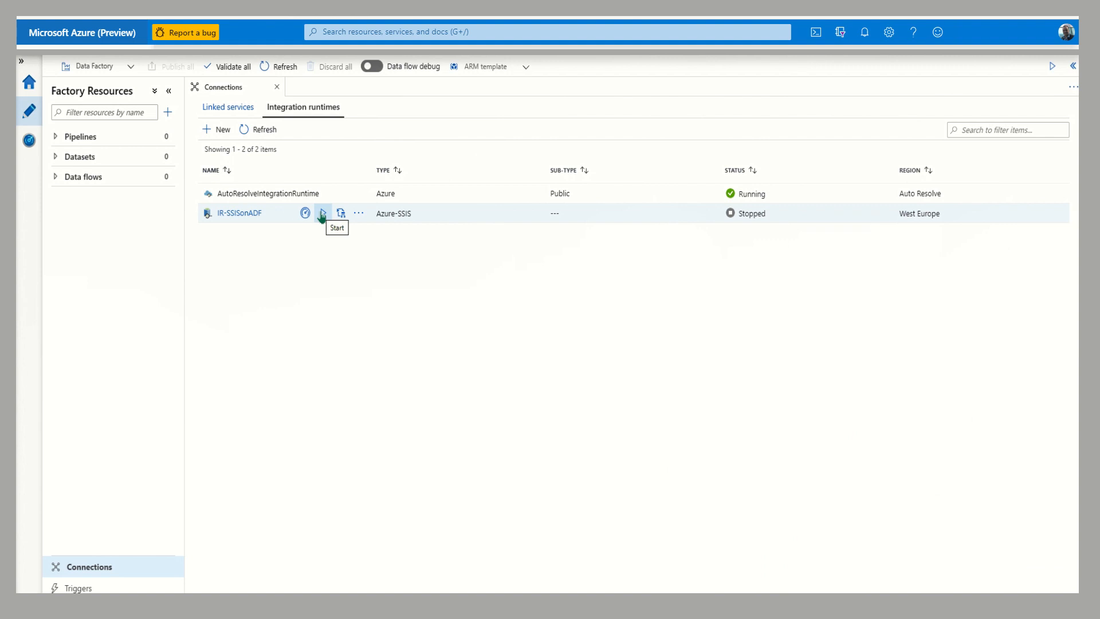
pyautogui.click(322, 214)
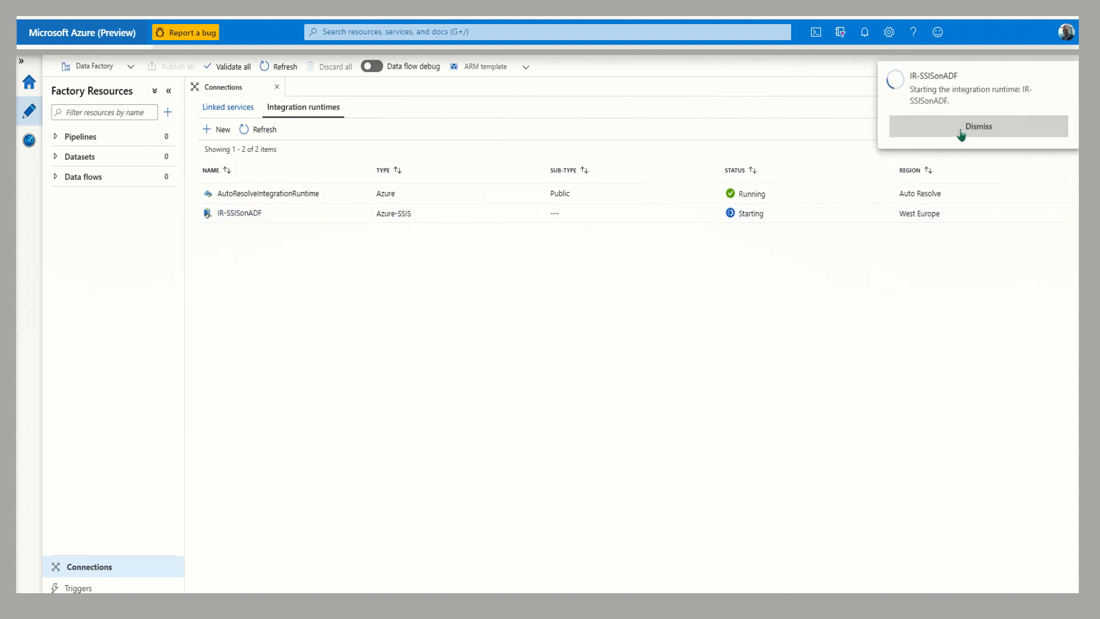
pyautogui.click(961, 134)
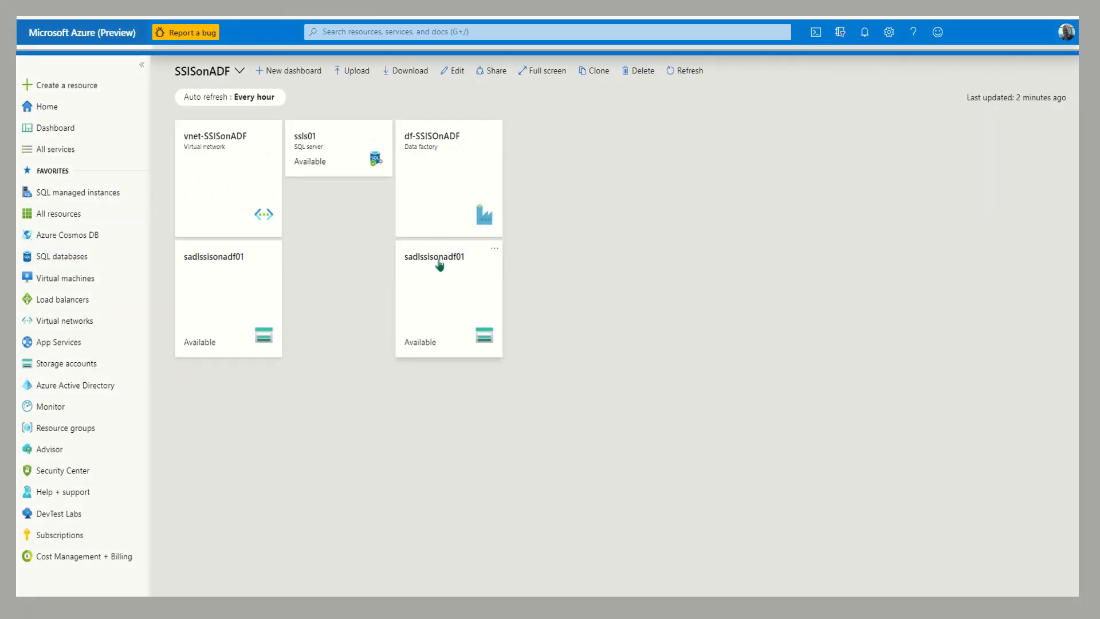
# Open the firewall and virtual network settings of storage account sadlssisonadf01 from the SSISonADF dashboard
pyautogui.click(440, 265)
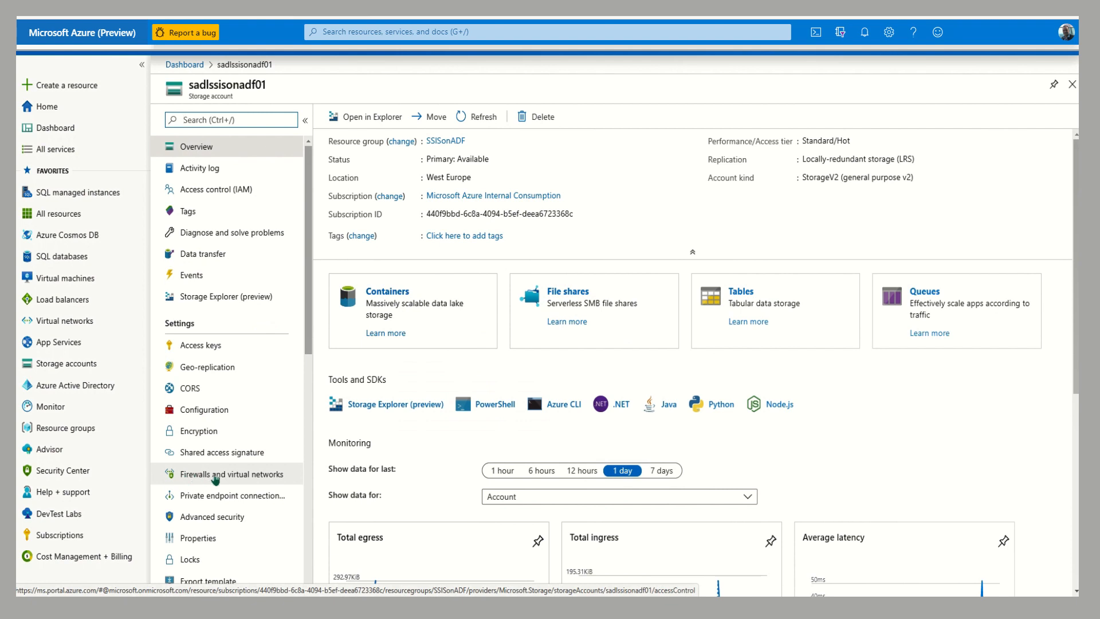
pyautogui.click(224, 475)
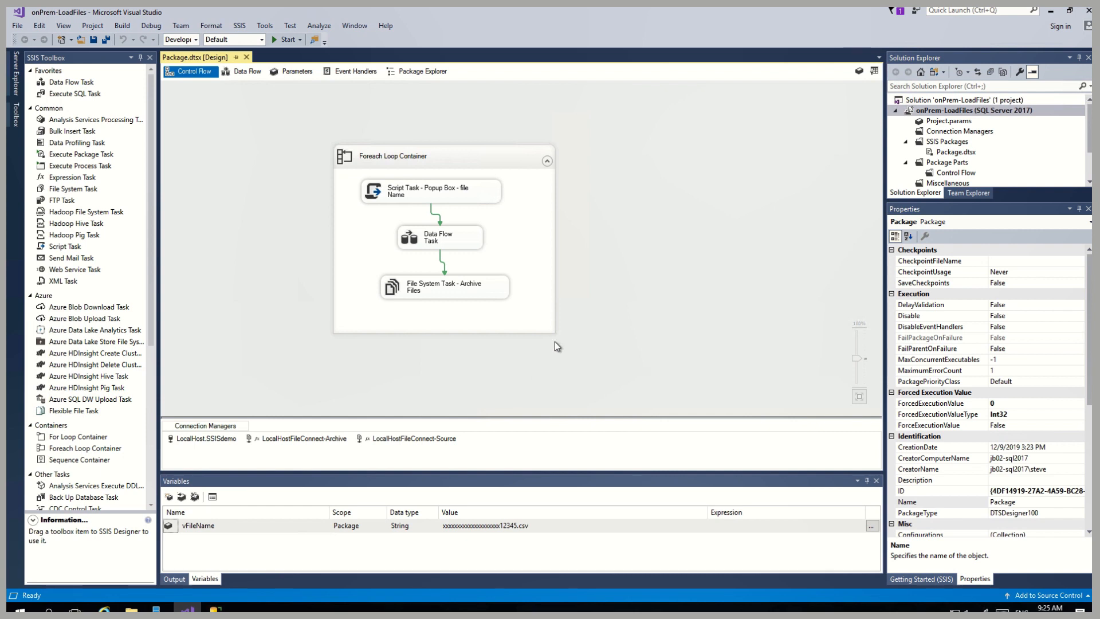
# Examine the Foreach Loop Container's collection settings in the onPrem-LoadFiles package, including its folder and file enumeration
pyautogui.click(440, 156)
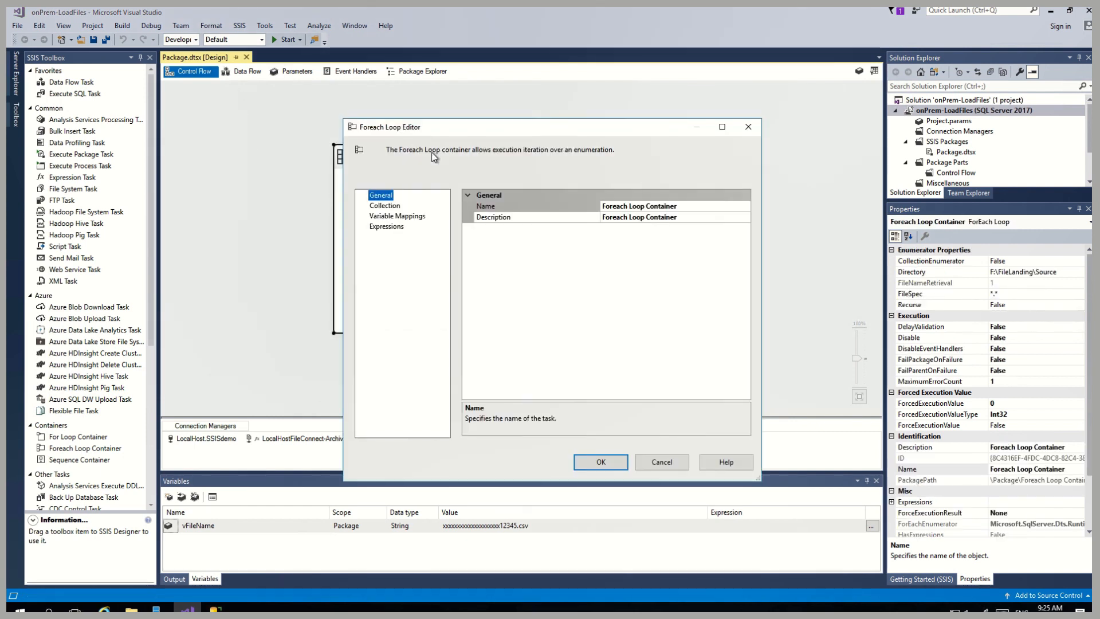
pyautogui.click(385, 207)
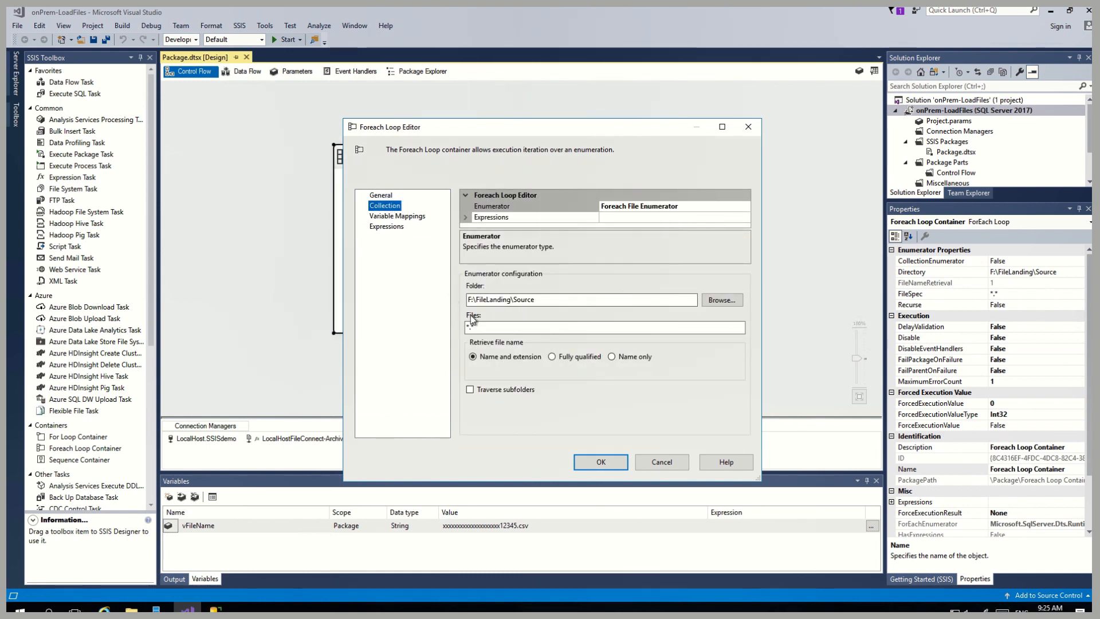
pyautogui.click(749, 129)
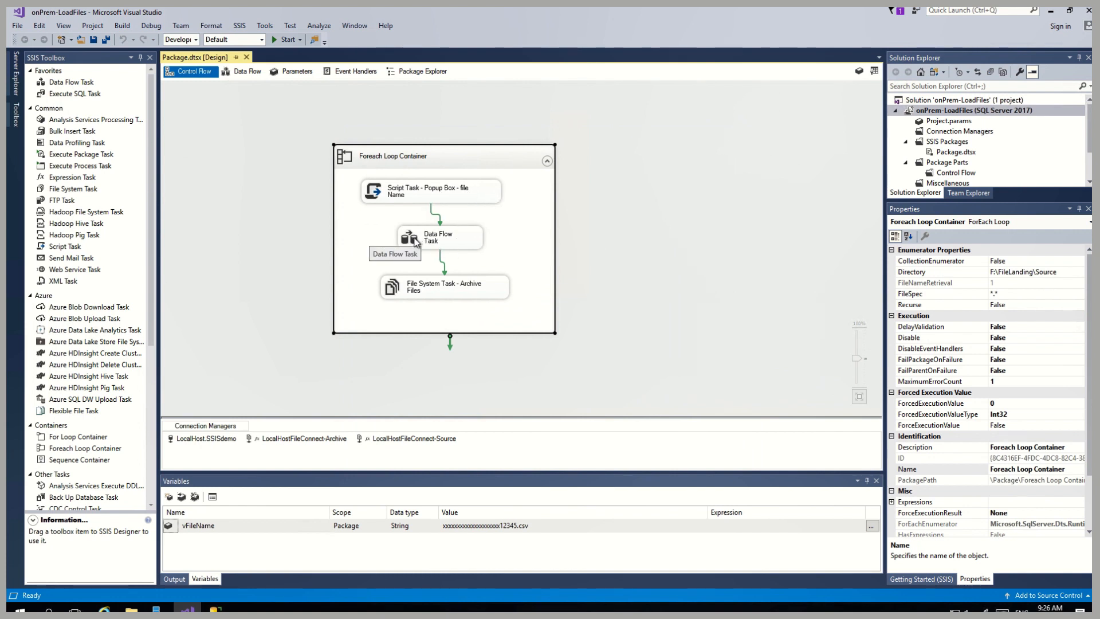
# Examine the Data Flow Task's components and the move-file settings of File System Task - Archive Files
pyautogui.doubleClick(442, 237)
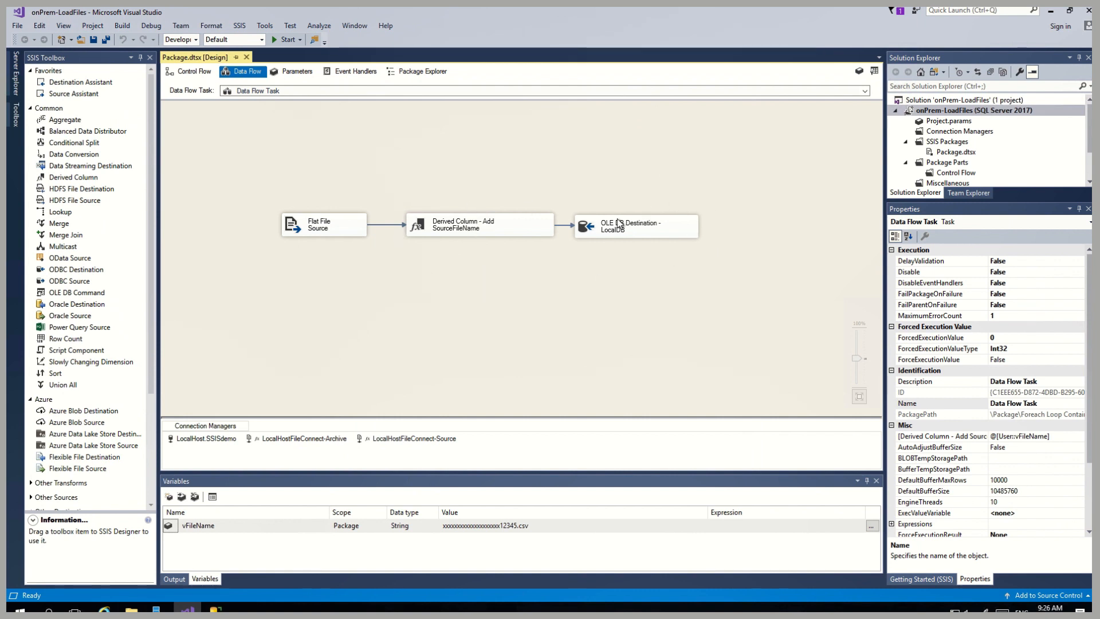
pyautogui.click(193, 72)
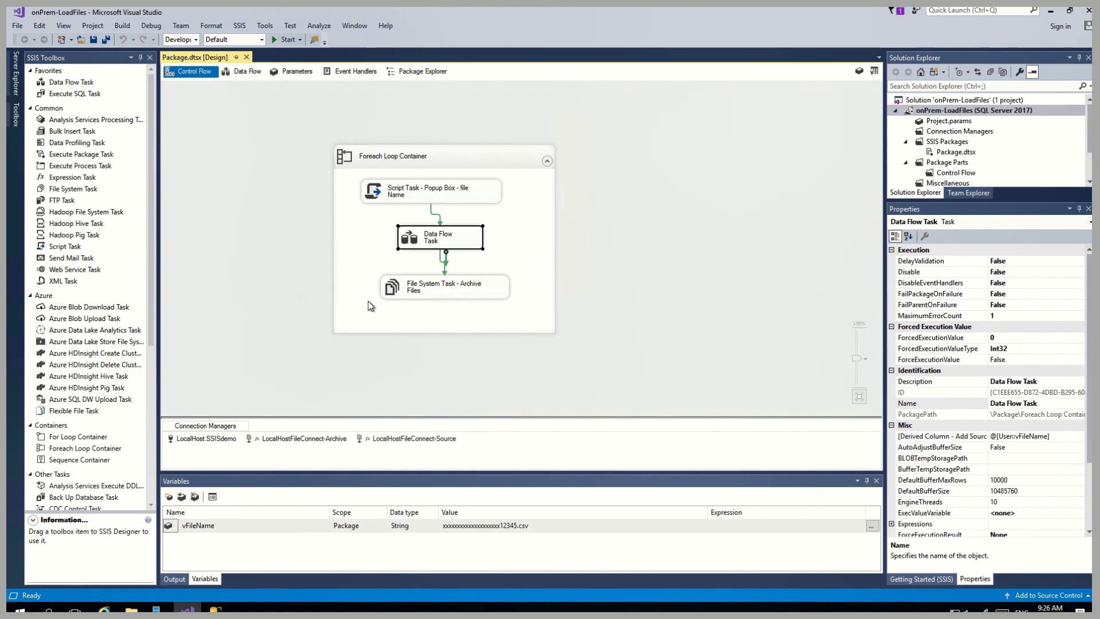
pyautogui.doubleClick(466, 297)
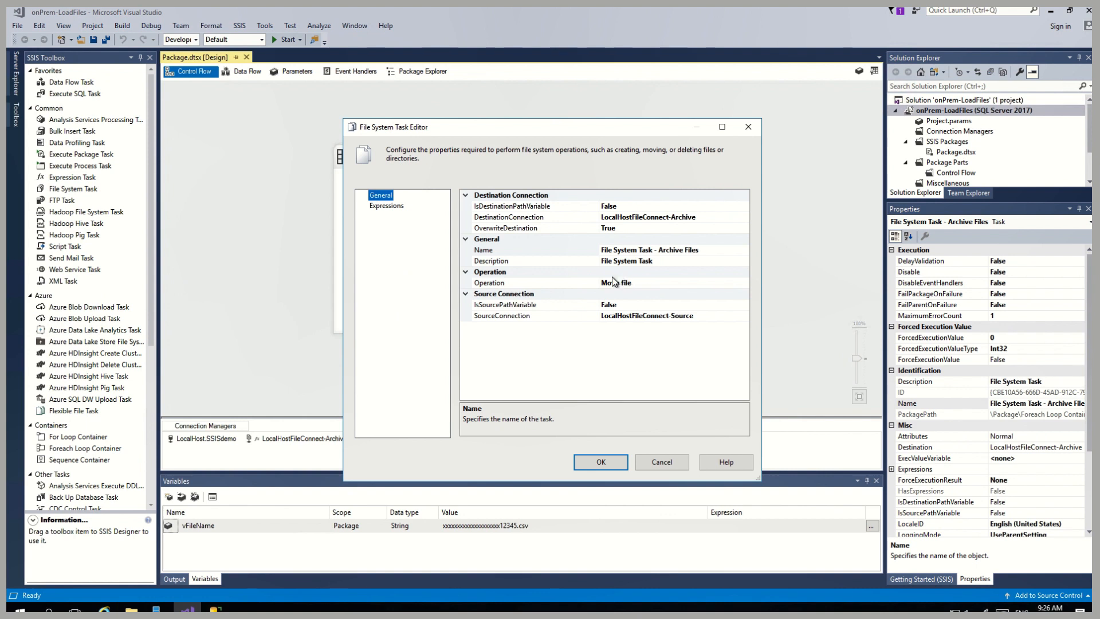
pyautogui.click(748, 127)
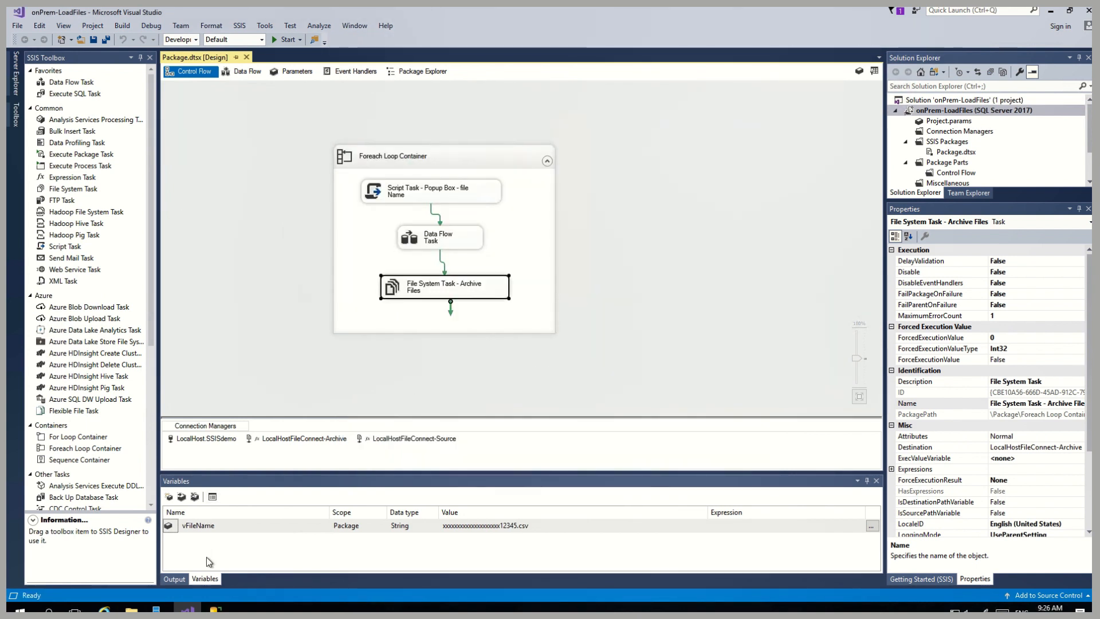
# Switch to SQL Server Management Studio and run the two SELECT queries on OnlineSales, including the row count per SourceFileName
pyautogui.click(216, 609)
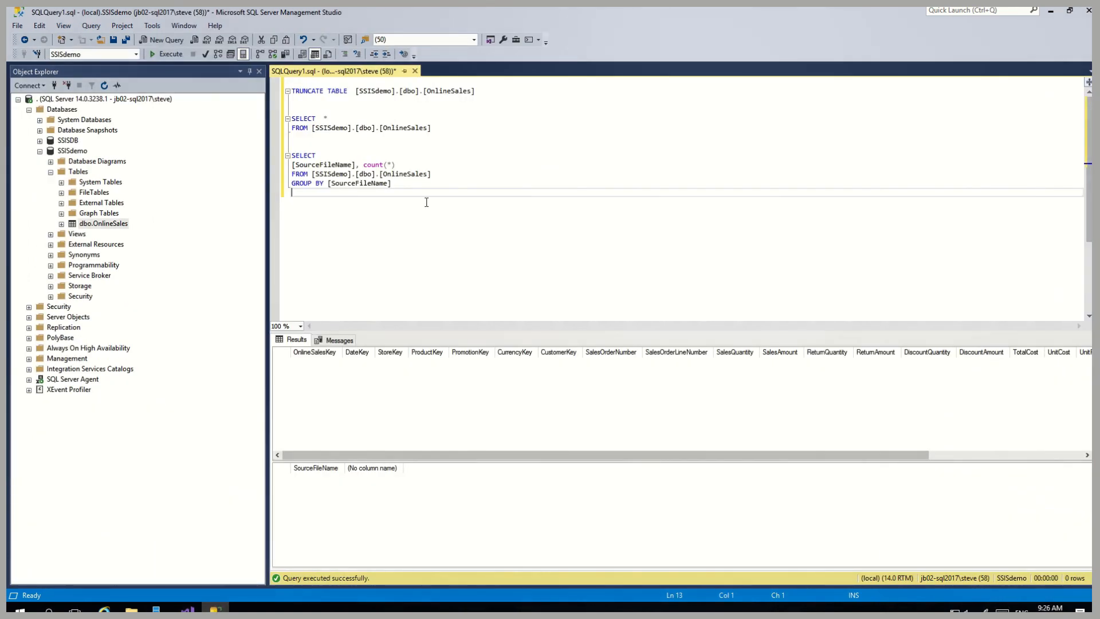
pyautogui.moveTo(446, 181); pyautogui.dragTo(293, 109)
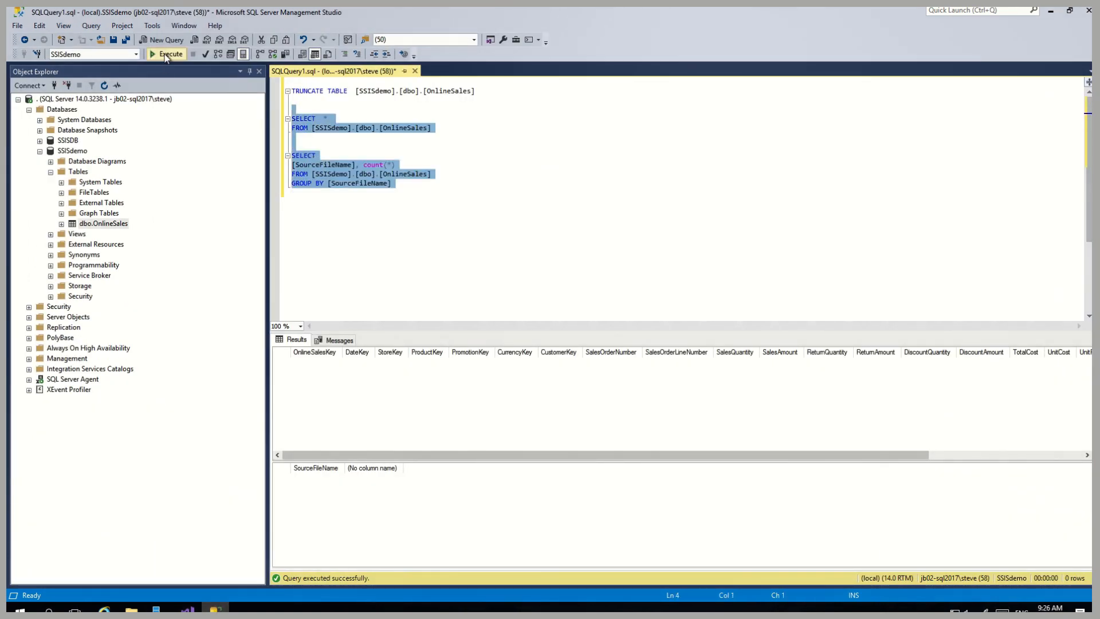
pyautogui.click(166, 54)
# Switch to File Explorer and view the CSV files in the Source folder of FileLanding
pyautogui.click(131, 609)
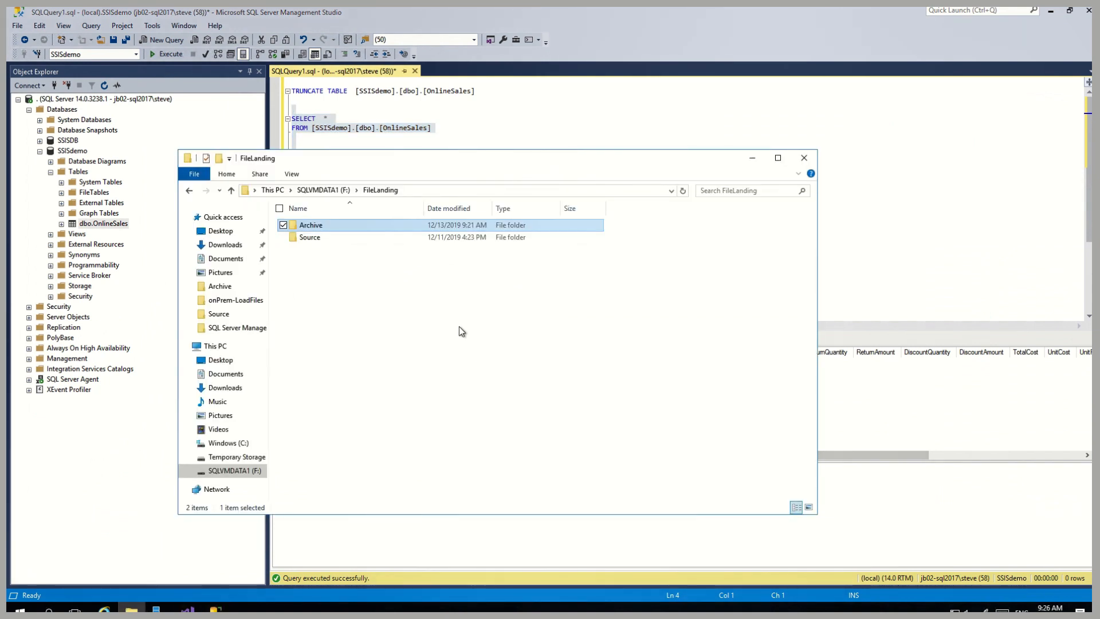
pyautogui.doubleClick(311, 239)
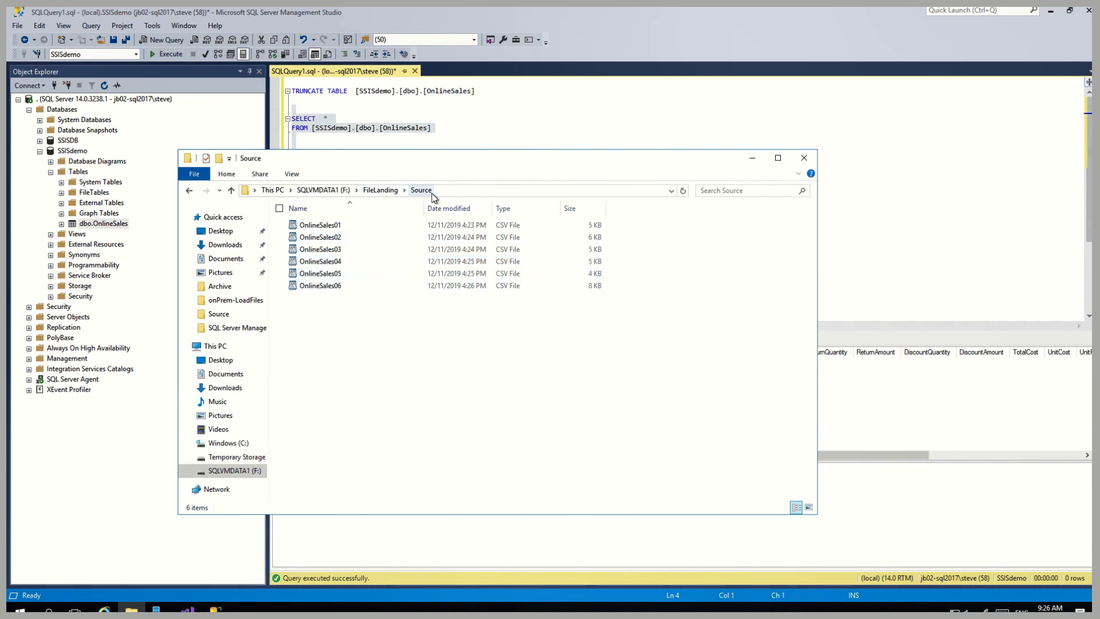
# View the contents of the Archive folder in FileLanding
pyautogui.click(379, 190)
pyautogui.doubleClick(321, 225)
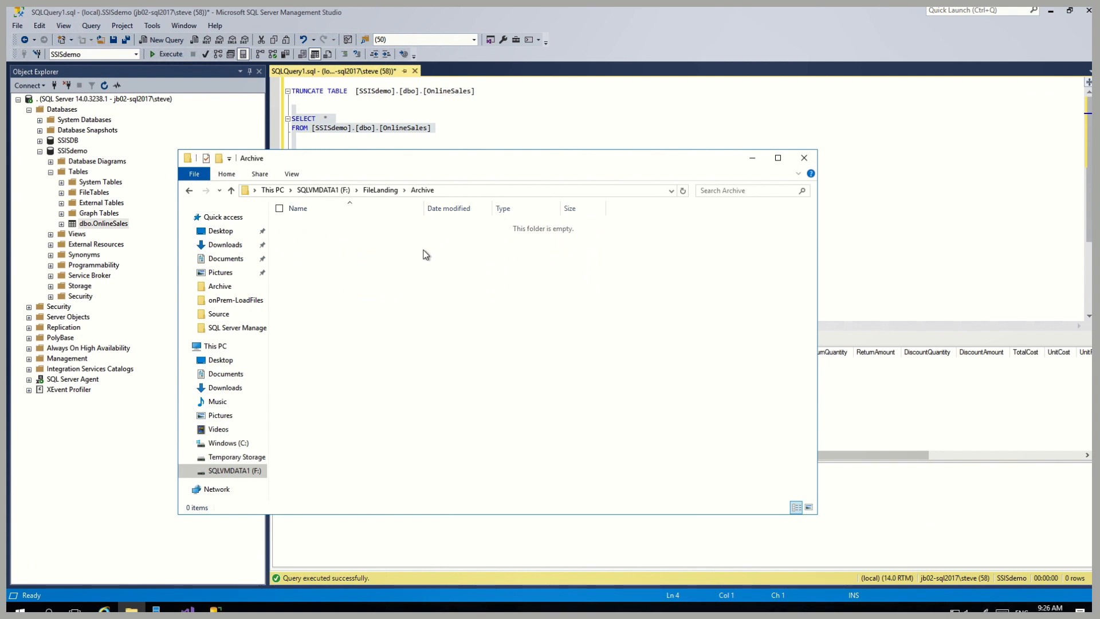
# Switch to Visual Studio and run the onPrem-LoadFiles package, acknowledging the file-name popup for each CSV file
pyautogui.click(188, 609)
pyautogui.click(257, 157)
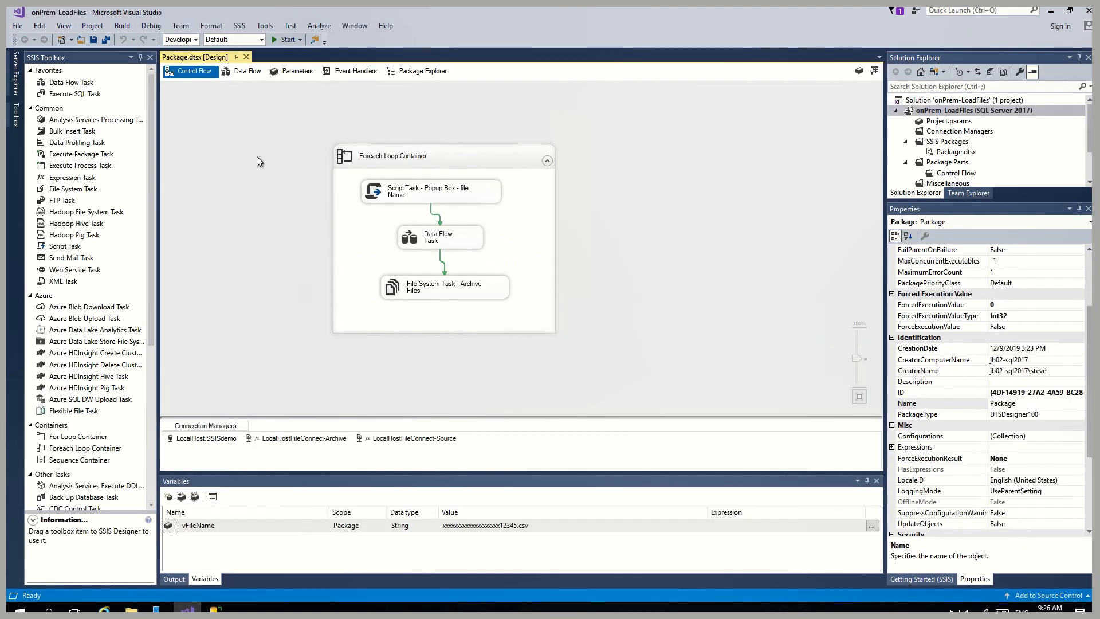
pyautogui.click(276, 39)
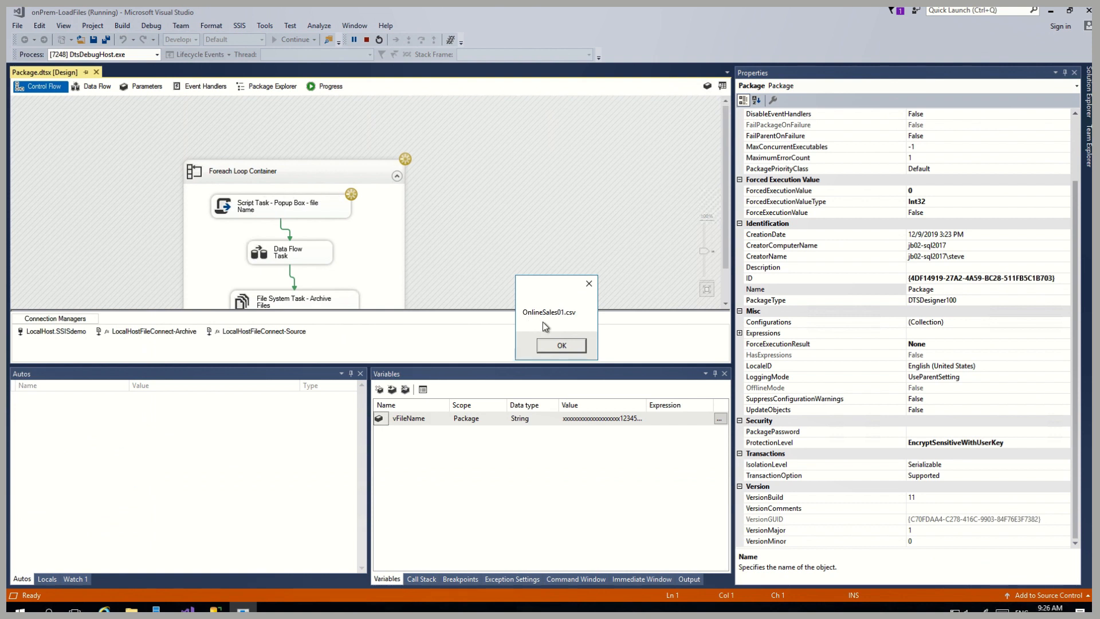
pyautogui.click(551, 347)
pyautogui.click(561, 345)
pyautogui.click(551, 347)
pyautogui.click(552, 347)
pyautogui.click(551, 347)
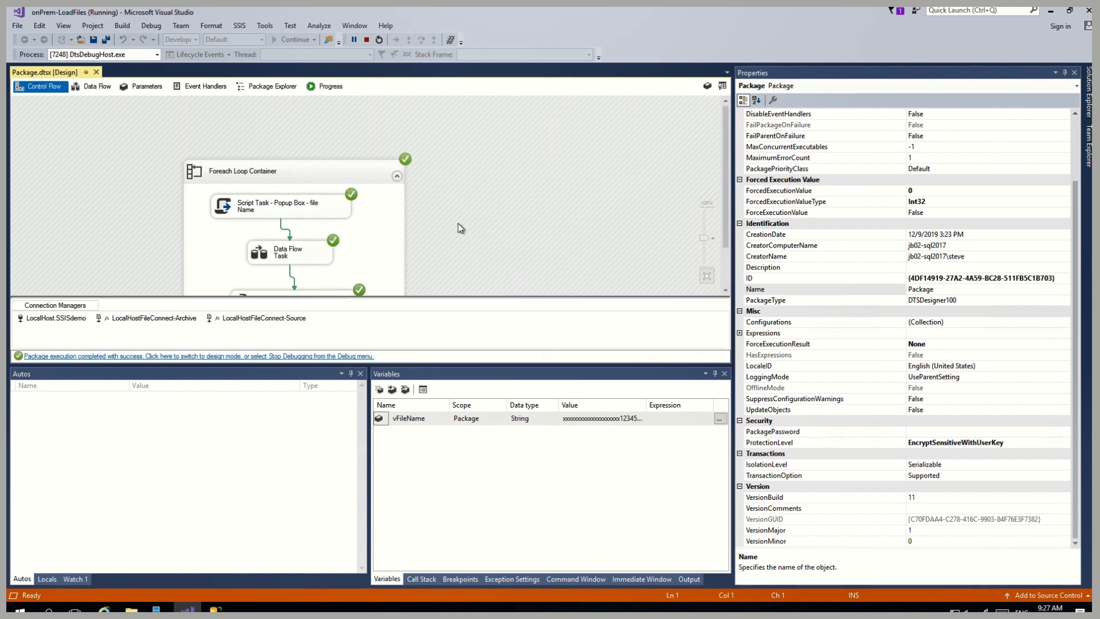
# Switch to SQL Server Management Studio, rerun both OnlineSales SELECT queries and examine the loaded rows
pyautogui.click(216, 610)
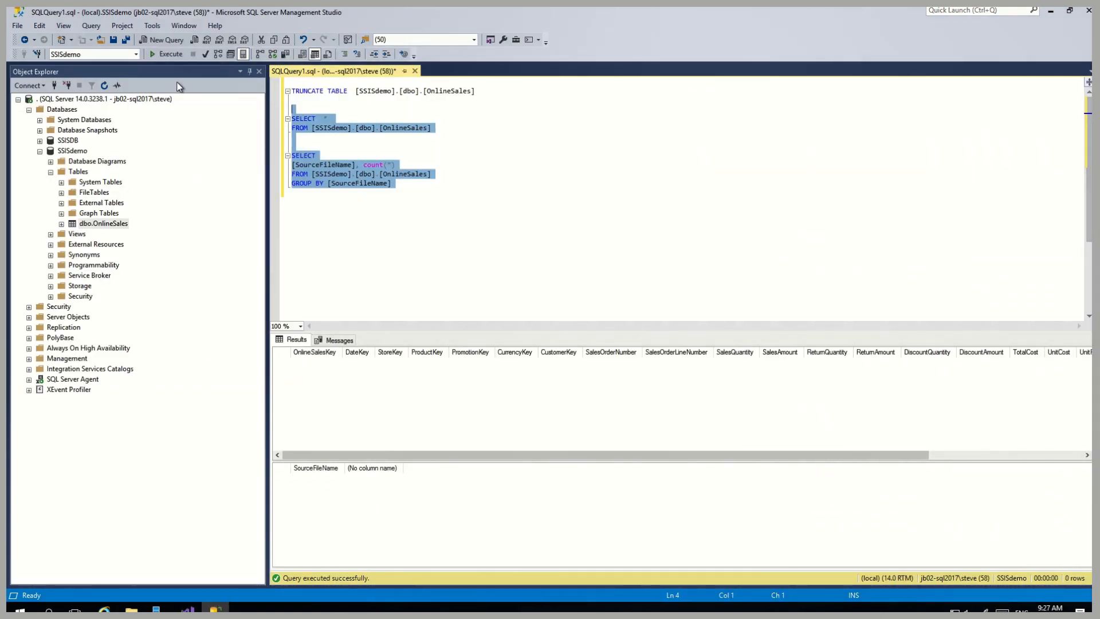
pyautogui.click(162, 56)
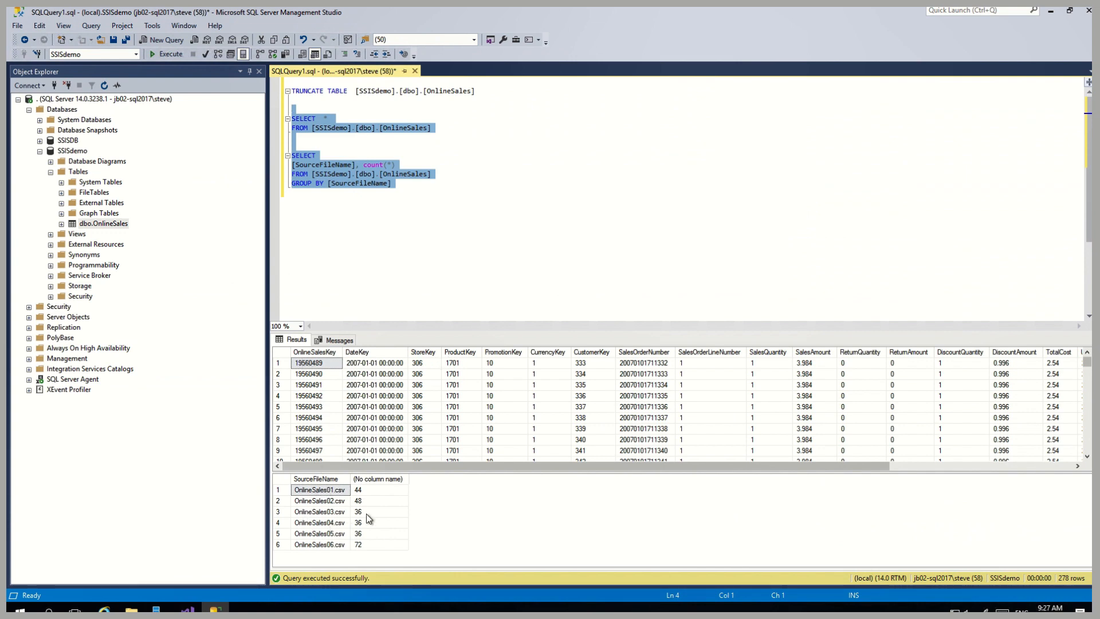
pyautogui.moveTo(825, 473); pyautogui.dragTo(630, 468)
# Switch to File Explorer and check the Archive and Source folders of FileLanding after the package run
pyautogui.click(132, 610)
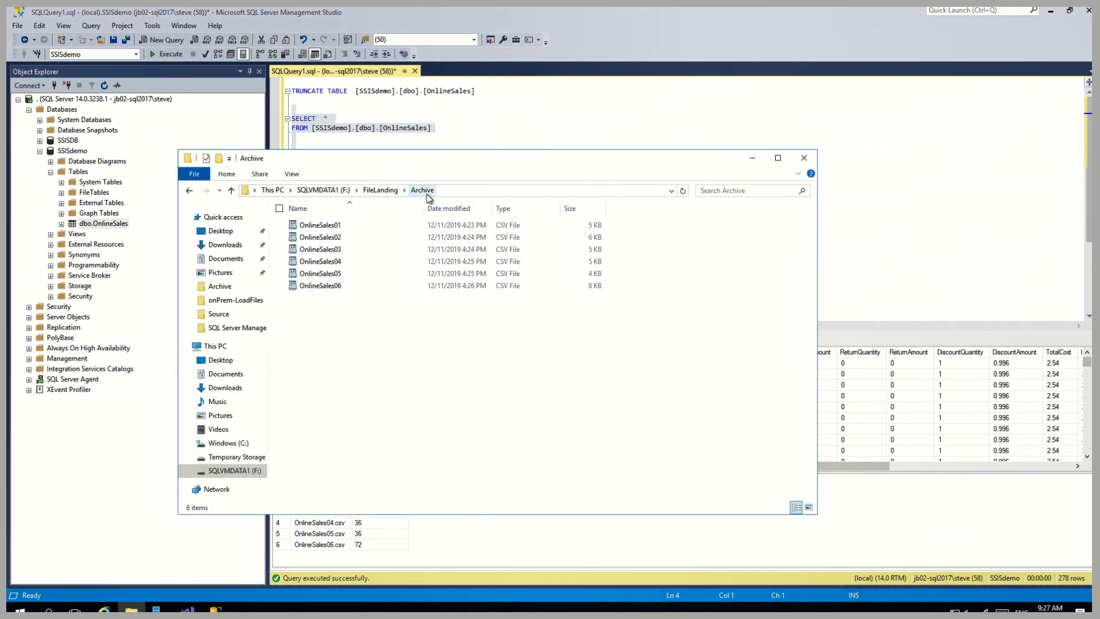
pyautogui.click(381, 189)
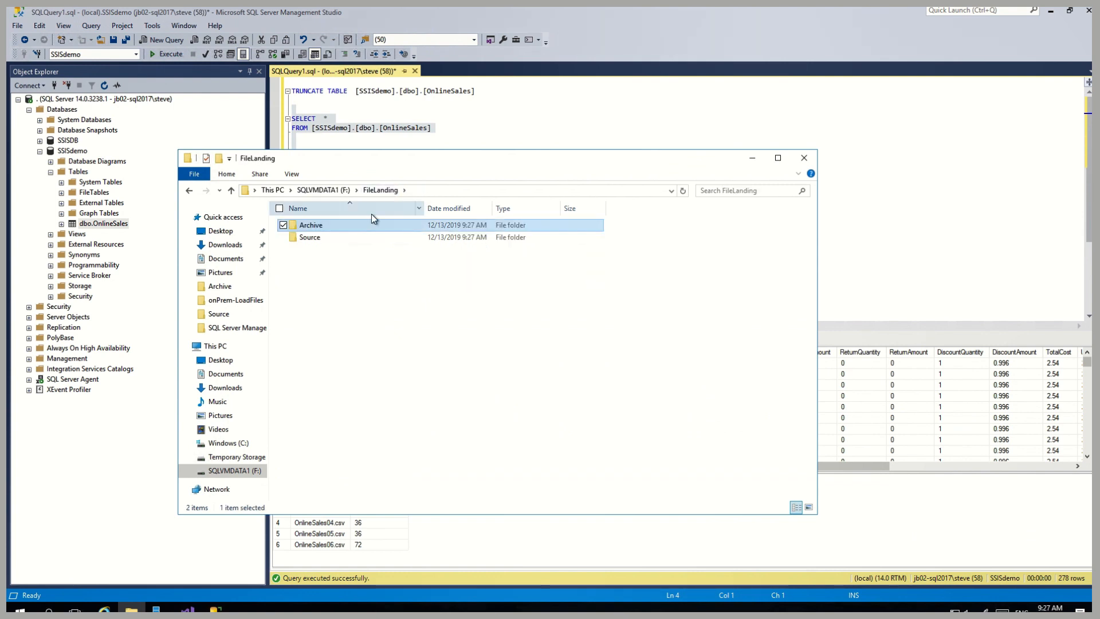
pyautogui.doubleClick(316, 240)
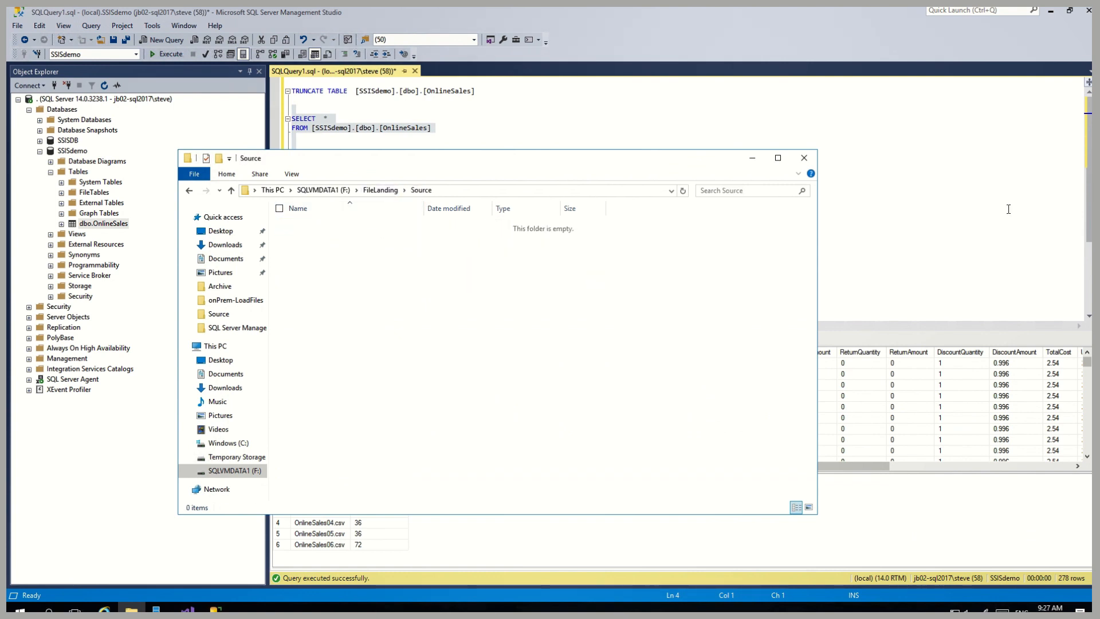
pyautogui.click(953, 227)
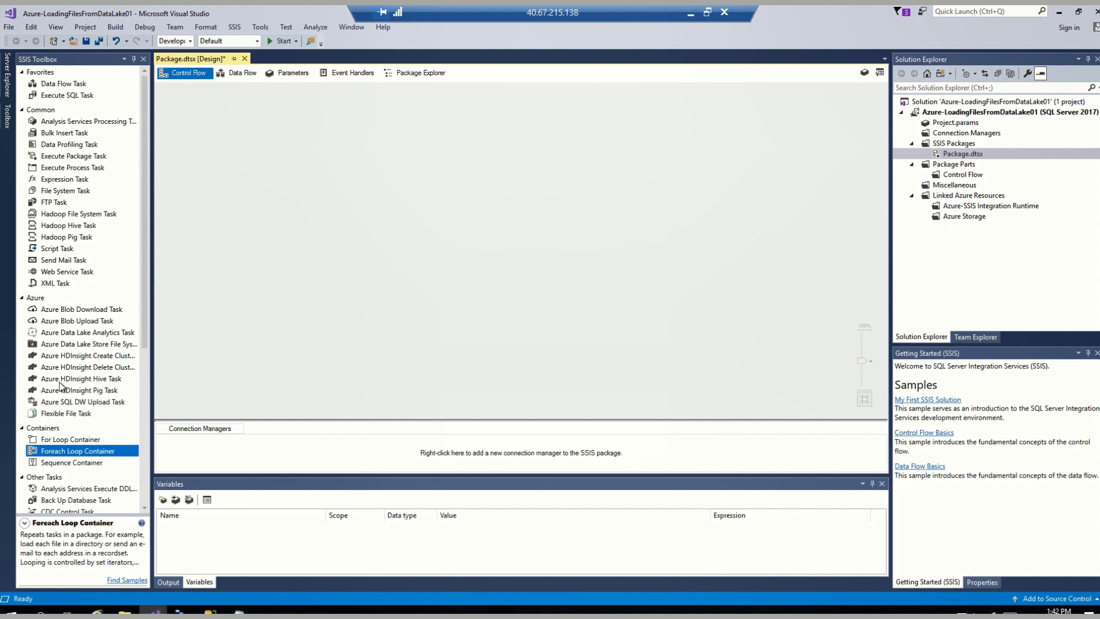
# Switch to Internet Explorer and open the SSIS 2017 Feature Pack for Azure download page from the search results
pyautogui.click(97, 612)
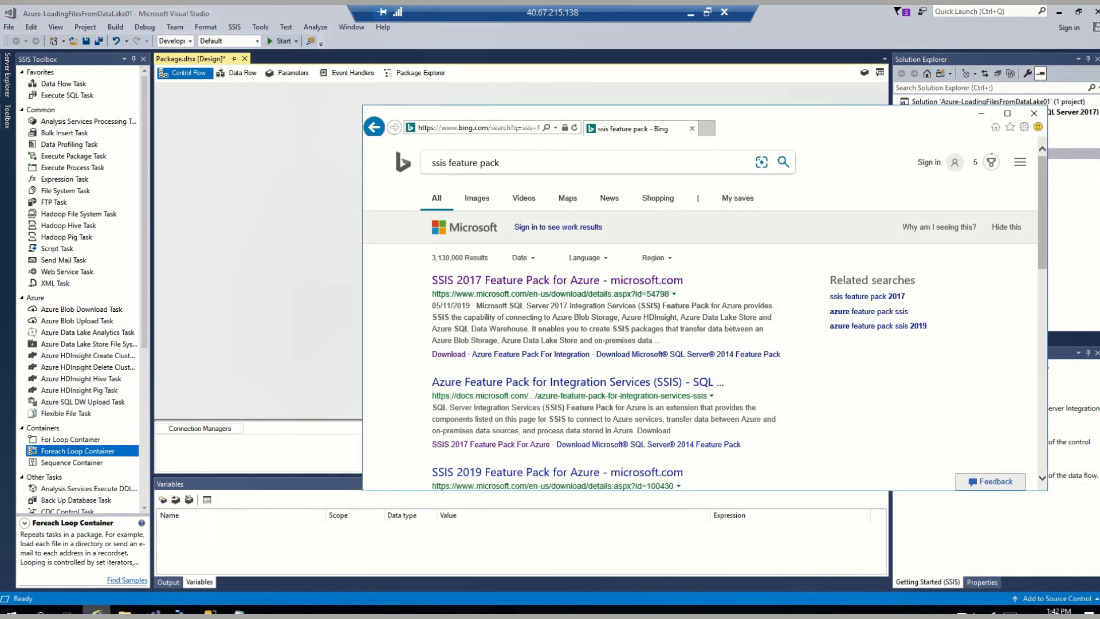
pyautogui.click(544, 167)
pyautogui.click(488, 281)
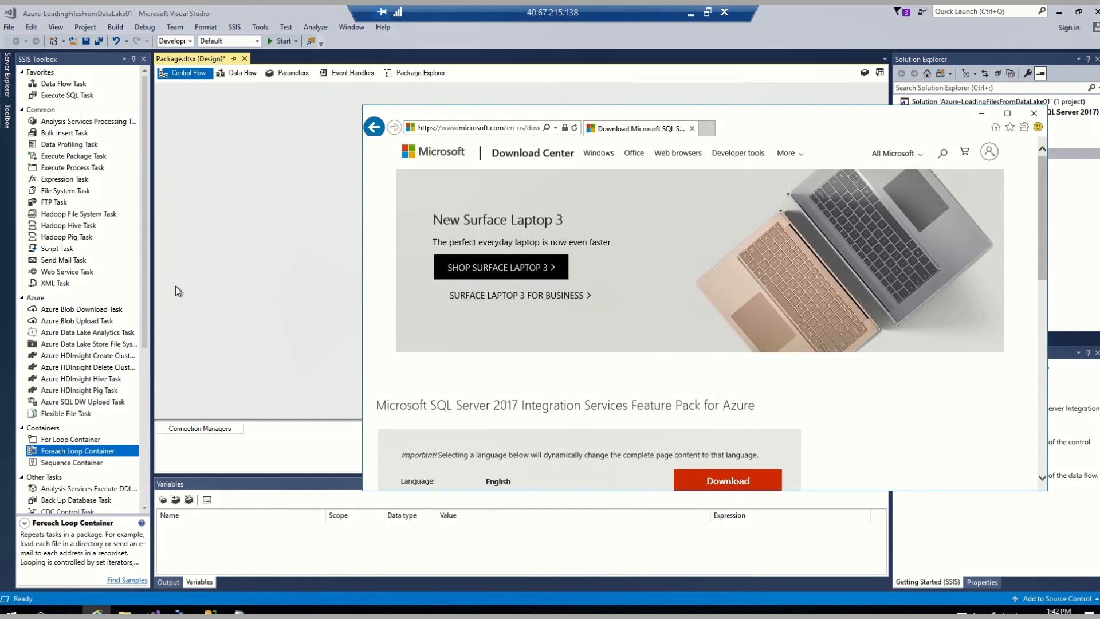
# Switch back to Visual Studio and add three package-scoped variables to the Azure-LoadingFilesFromDataLake01 package
pyautogui.click(224, 276)
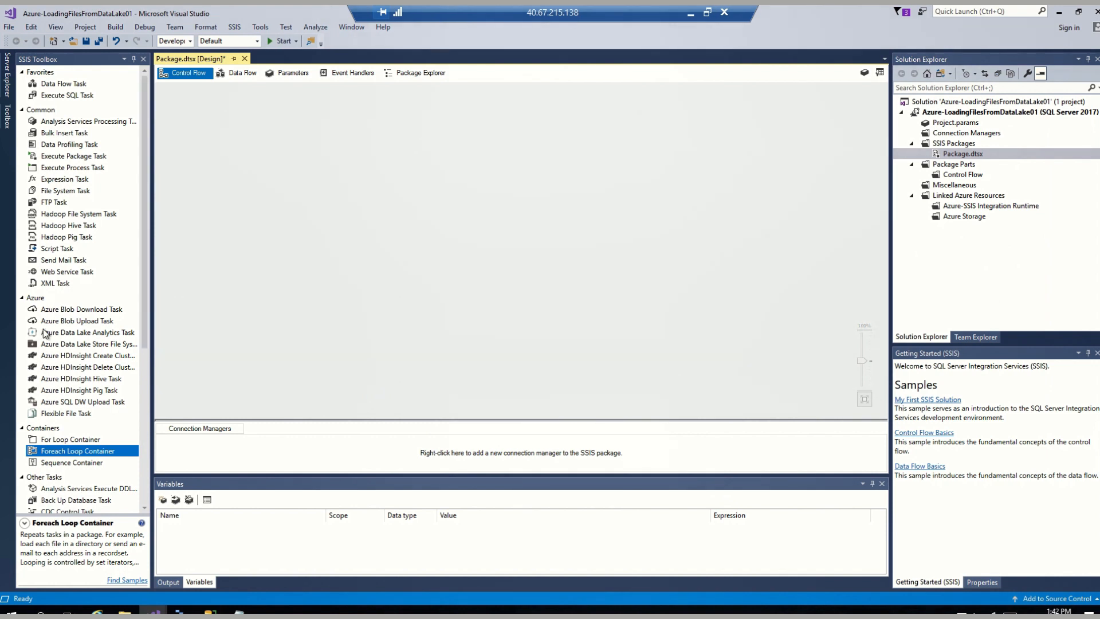
pyautogui.rightClick(280, 312)
pyautogui.click(322, 346)
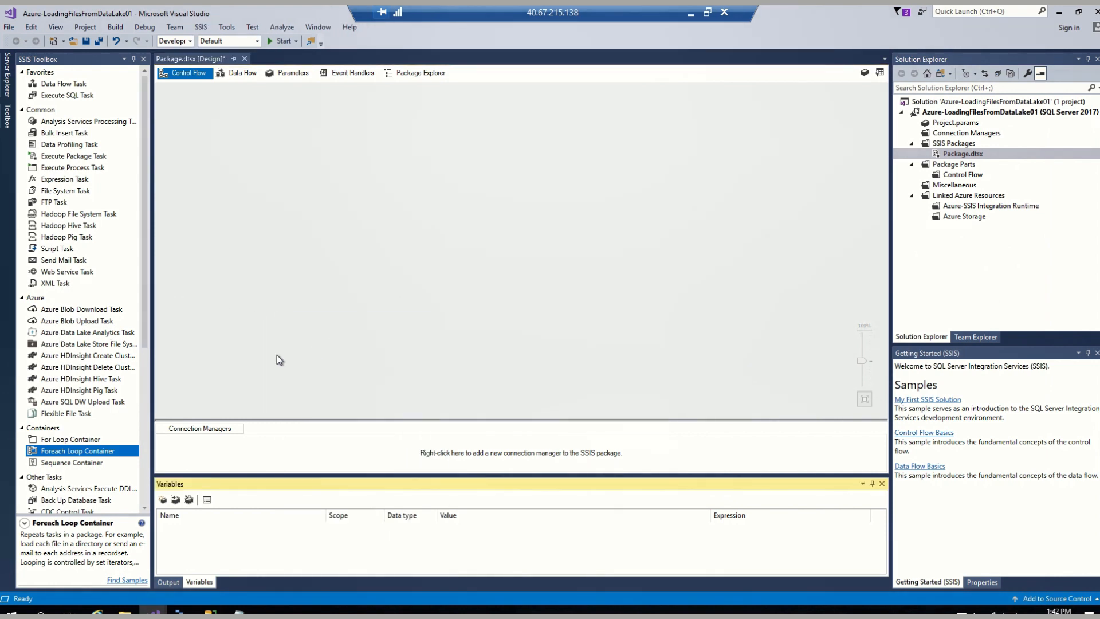
pyautogui.click(163, 500)
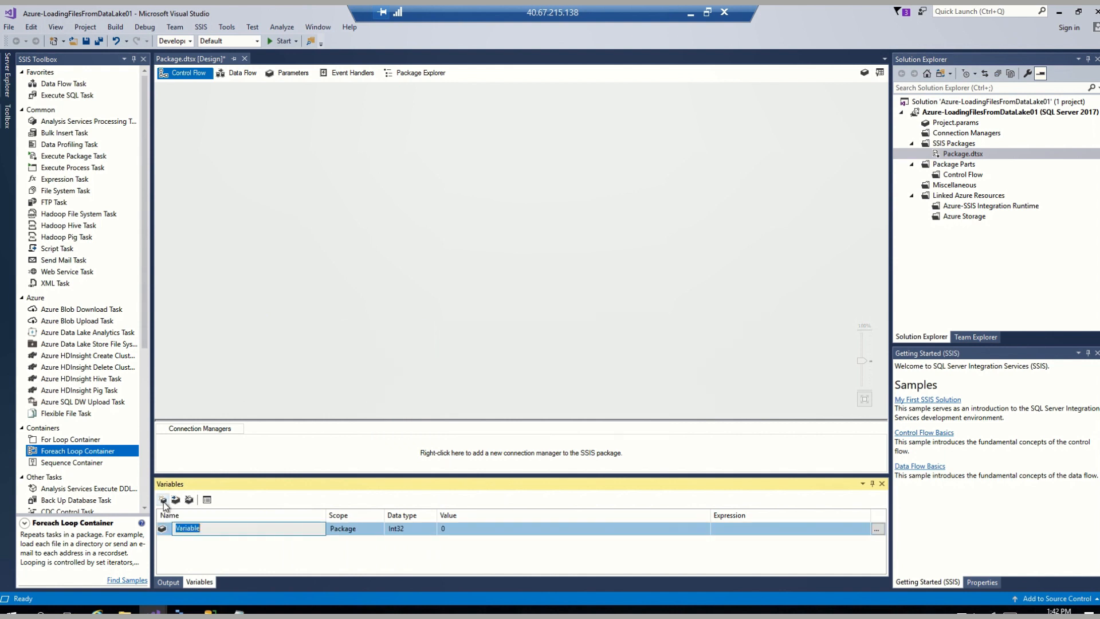
pyautogui.click(163, 500)
pyautogui.click(162, 500)
# Name the first variable vFileName, set its data type to String and its value to OnlineSales01.csv
pyautogui.click(216, 529)
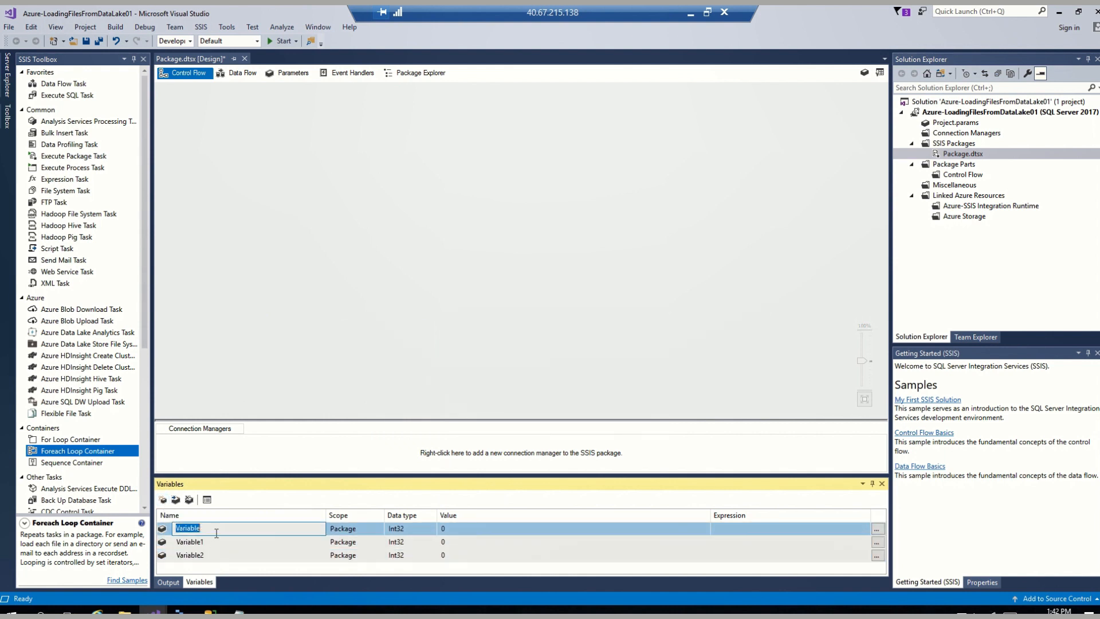
pyautogui.write('vFileName')
pyautogui.click(412, 529)
pyautogui.press('s')
pyautogui.press('s')
pyautogui.press('s')
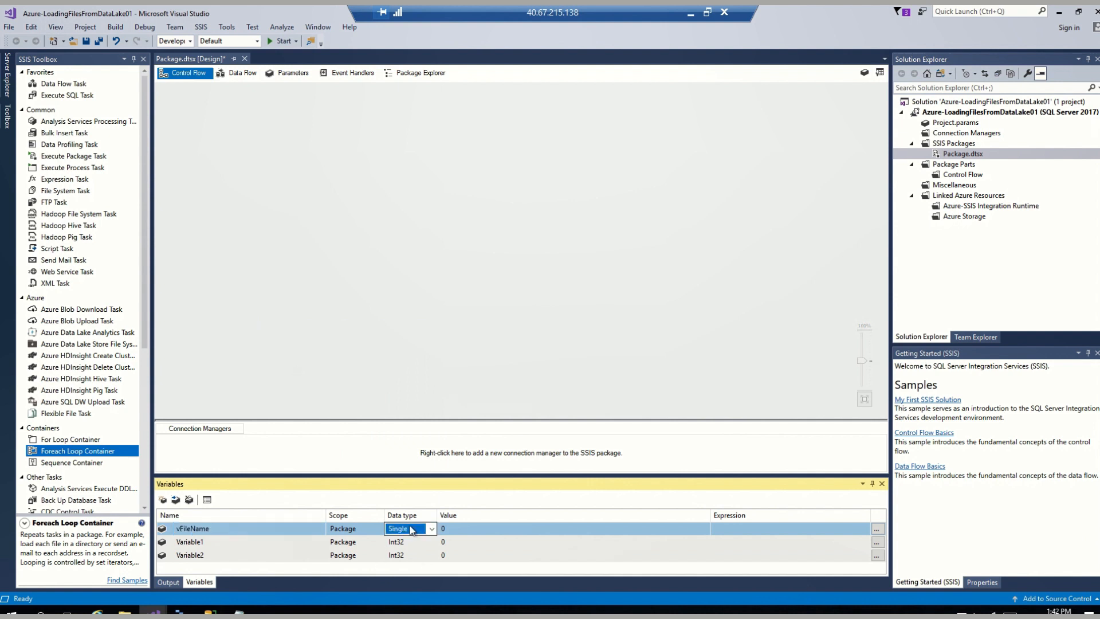
pyautogui.click(468, 527)
pyautogui.click(469, 527)
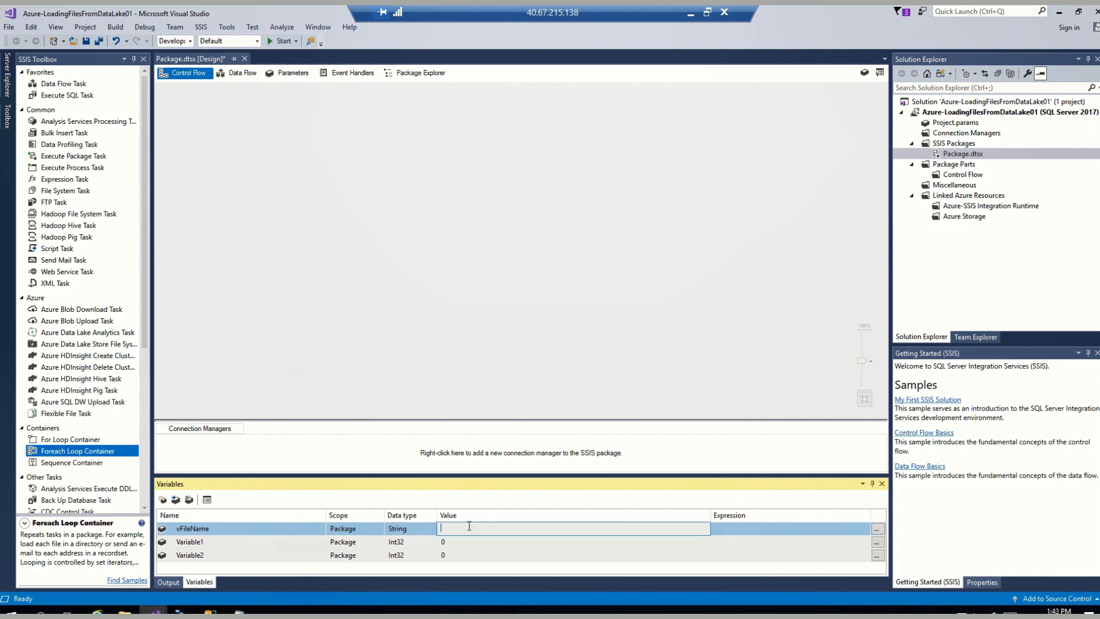
pyautogui.click(474, 556)
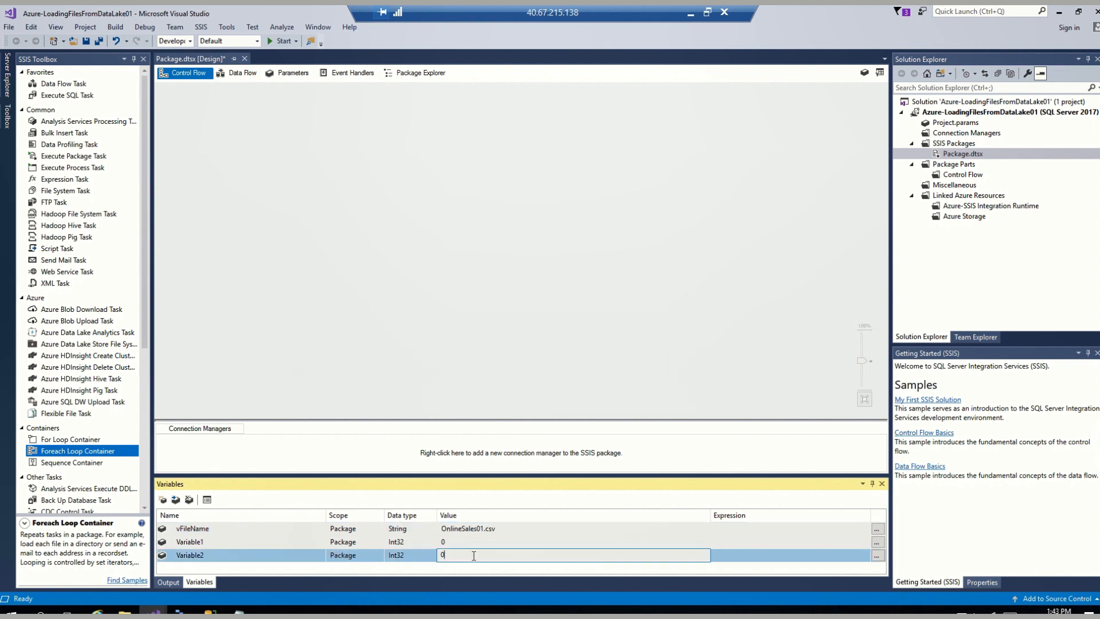
# Name the second variable vFolderPath, set its data type to String and its value to ssisonadf/FileLanding/Source/
pyautogui.click(238, 542)
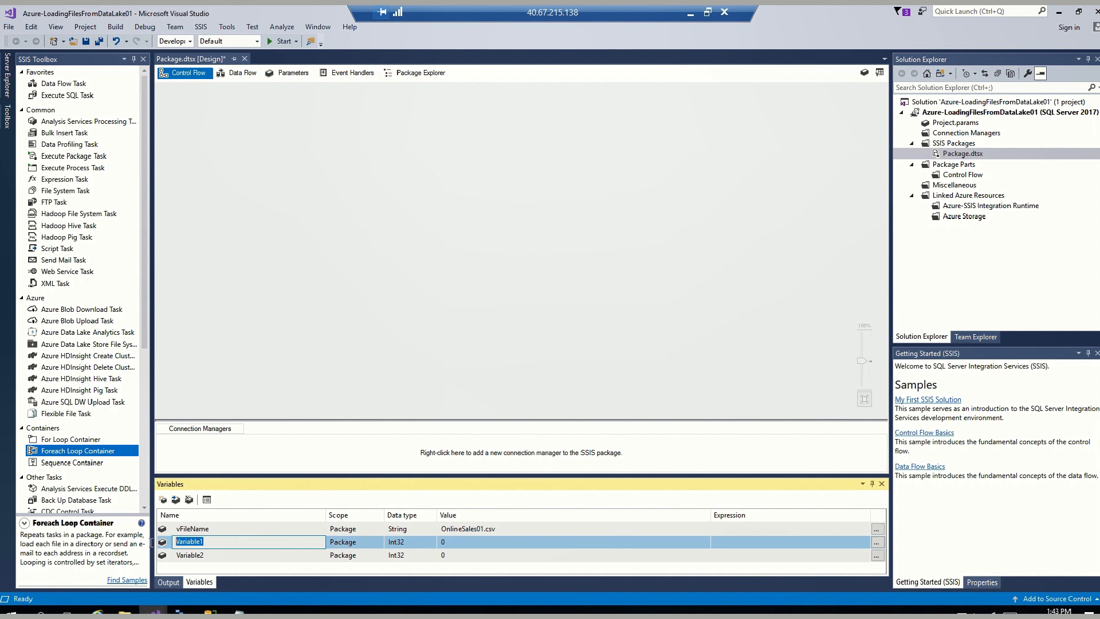
pyautogui.write('vFolderPath')
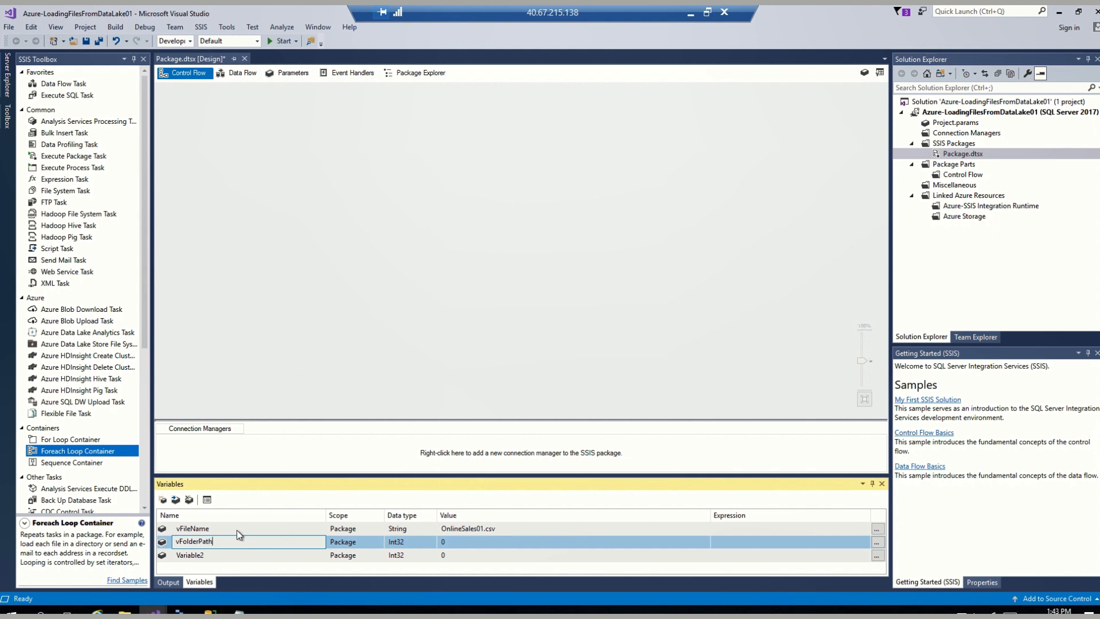
pyautogui.click(409, 542)
pyautogui.click(401, 542)
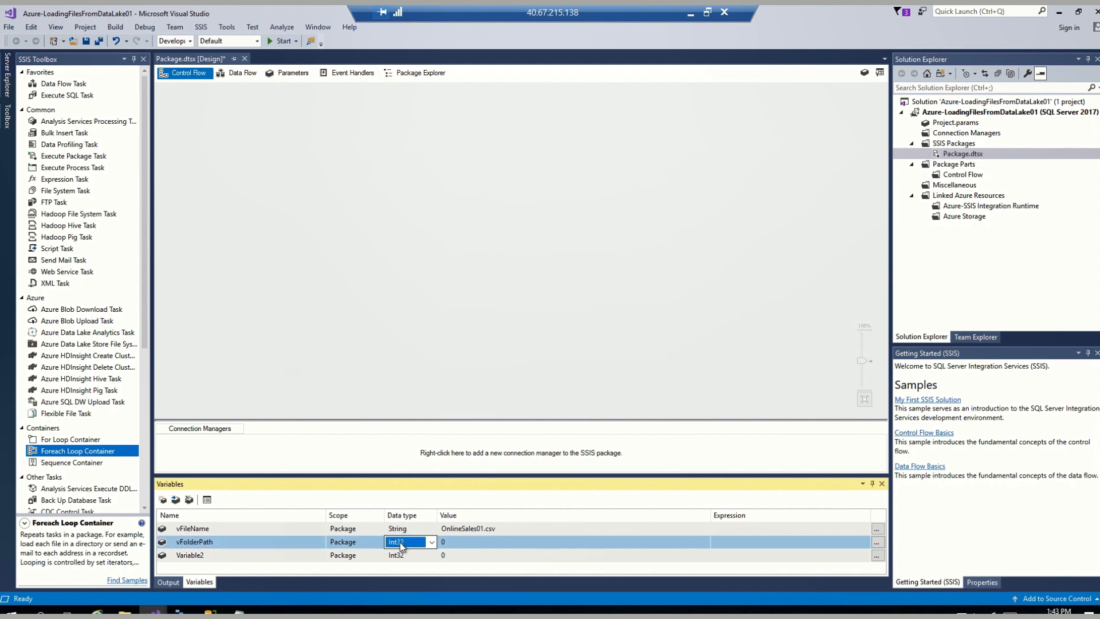
pyautogui.press('s')
pyautogui.click(469, 542)
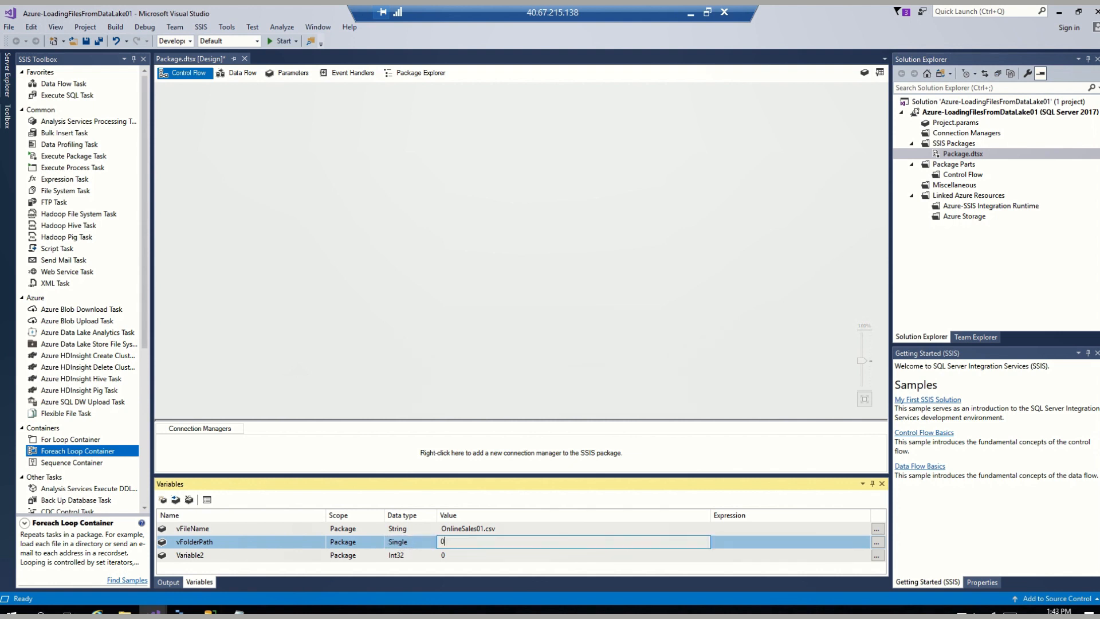
pyautogui.click(406, 541)
pyautogui.press('s')
pyautogui.click(484, 541)
pyautogui.write('ssisonadf/FileLanding/Source/')
pyautogui.click(538, 556)
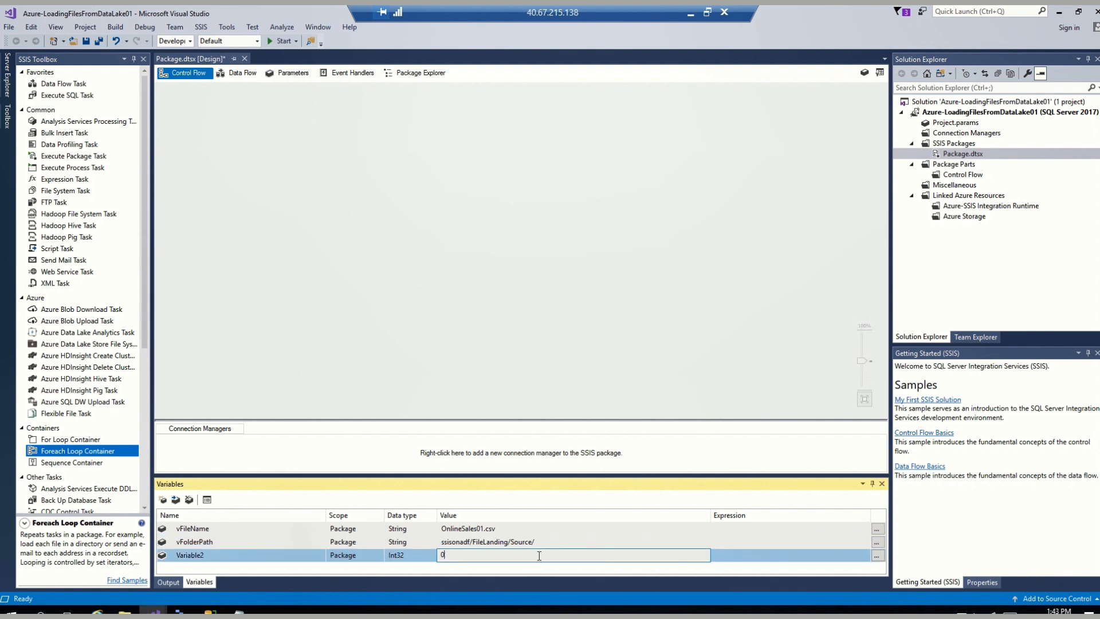
# Name the third variable cArchiveFolderPath, set its data type to String and its value to ssisonadf/FileLanding/Archive/
pyautogui.click(216, 554)
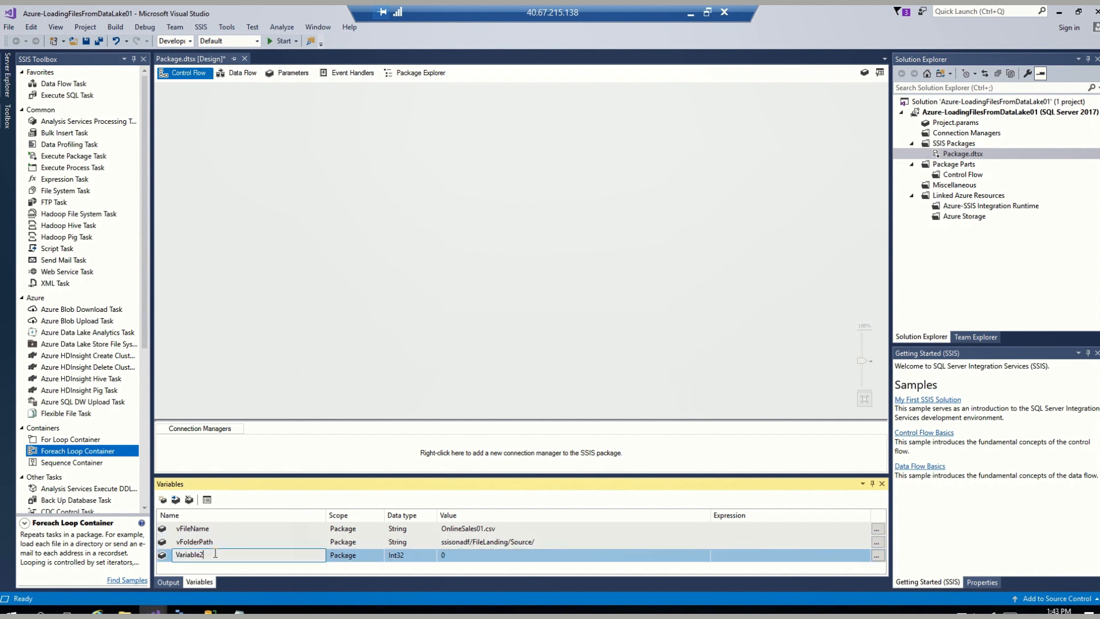
pyautogui.doubleClick(223, 554)
pyautogui.write('cArchiveFolderPath')
pyautogui.click(415, 556)
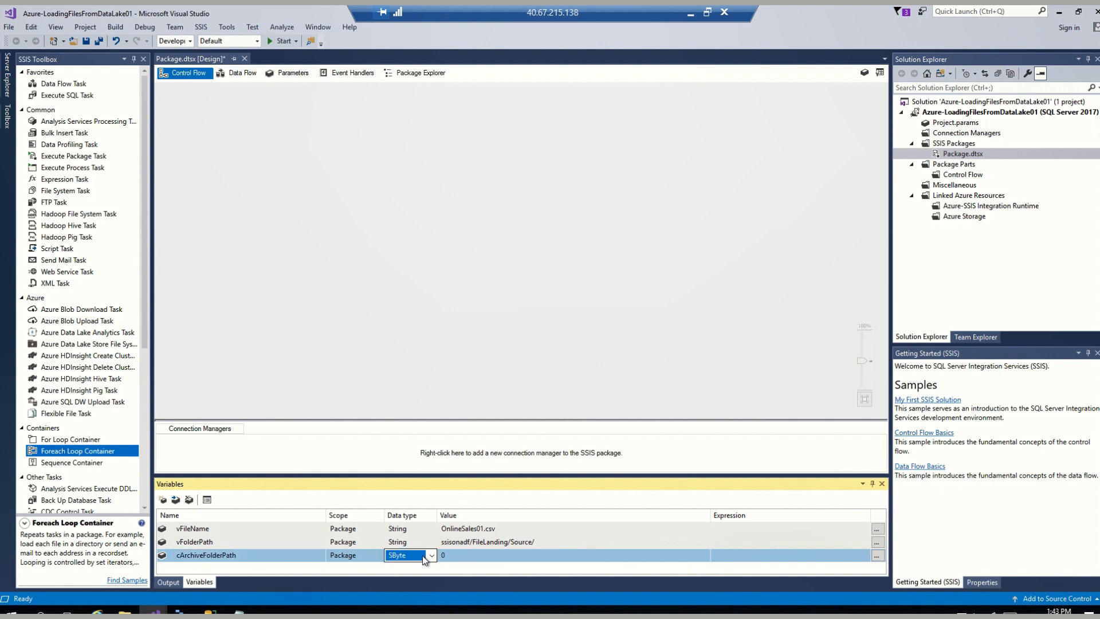
pyautogui.press('s')
pyautogui.click(460, 554)
pyautogui.write('ssisonadf/FileLanding/Archive/')
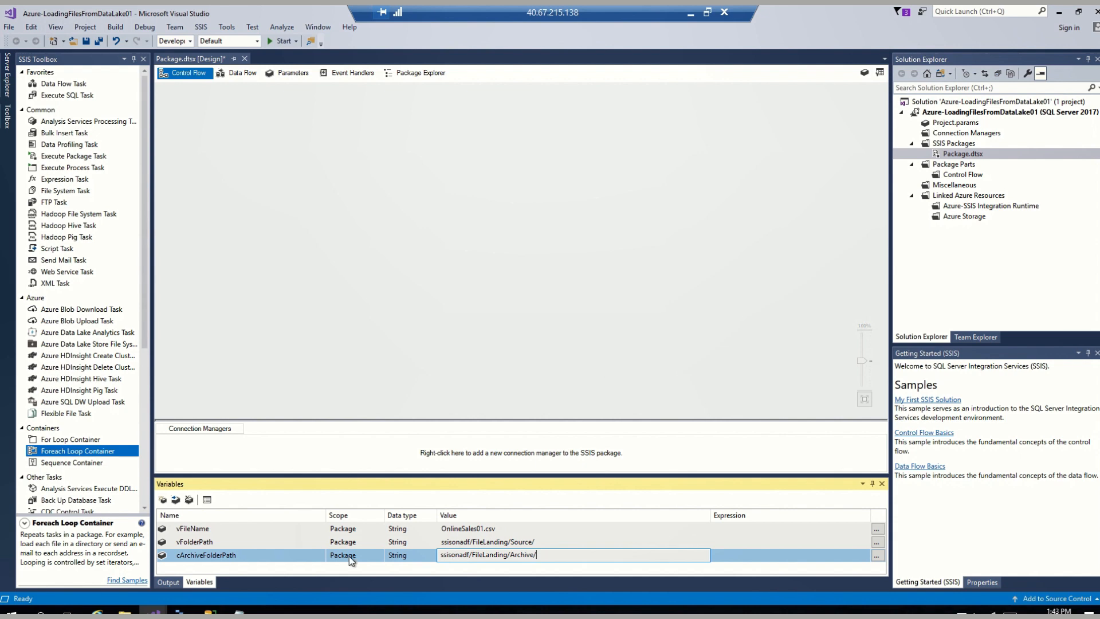
# View Azure Storage Explorer, switch to Internet Explorer and open its product page through a Bing search for "azure storage explorer"
pyautogui.click(181, 610)
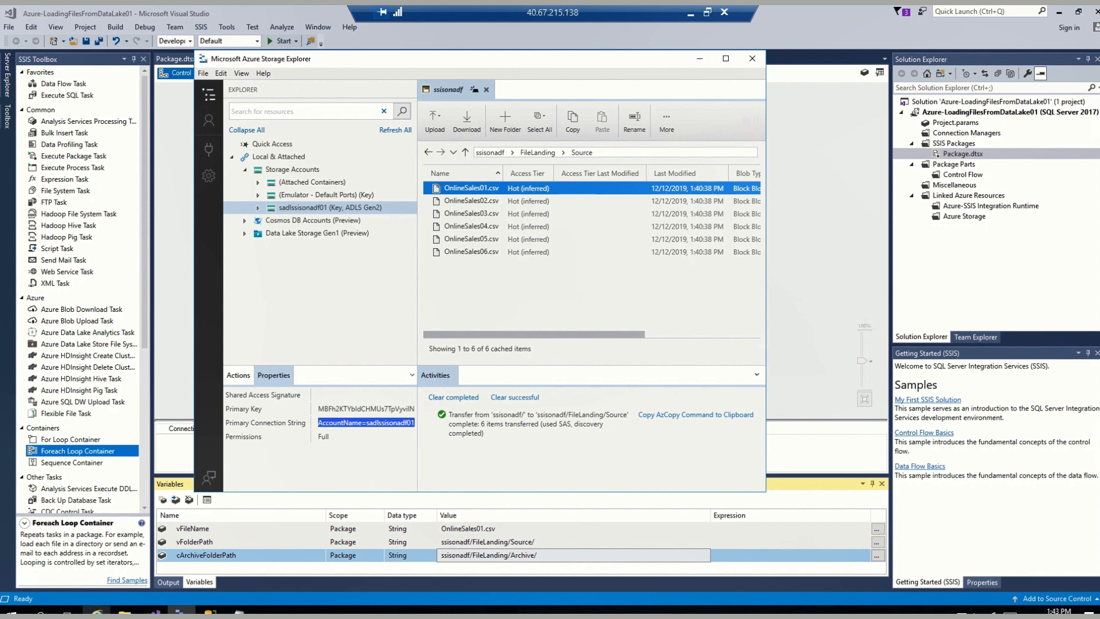
pyautogui.click(97, 611)
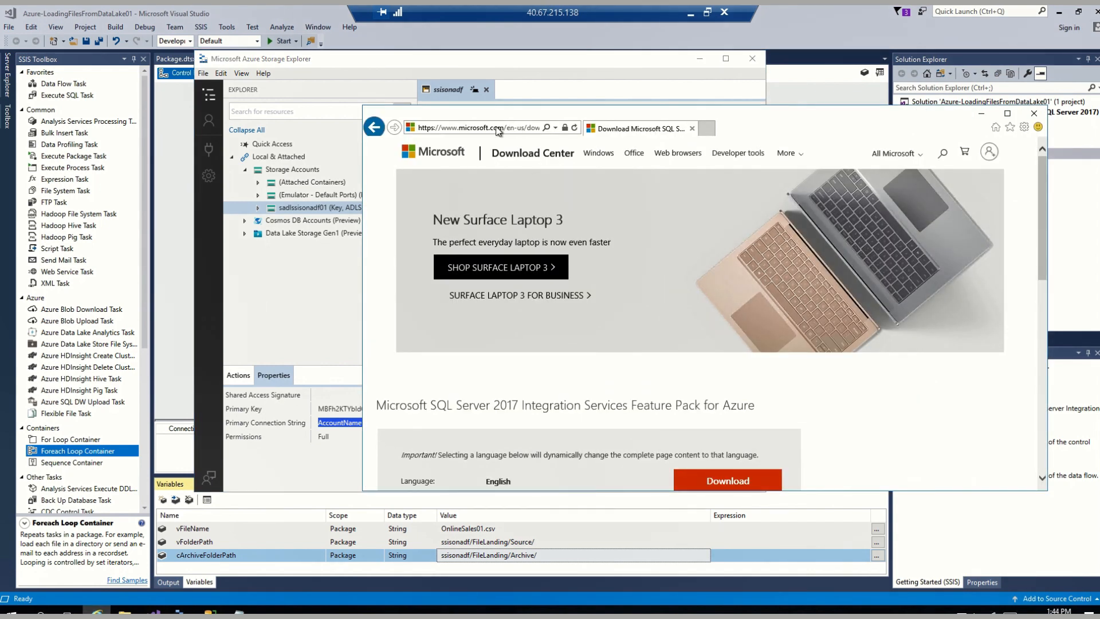
pyautogui.click(476, 124)
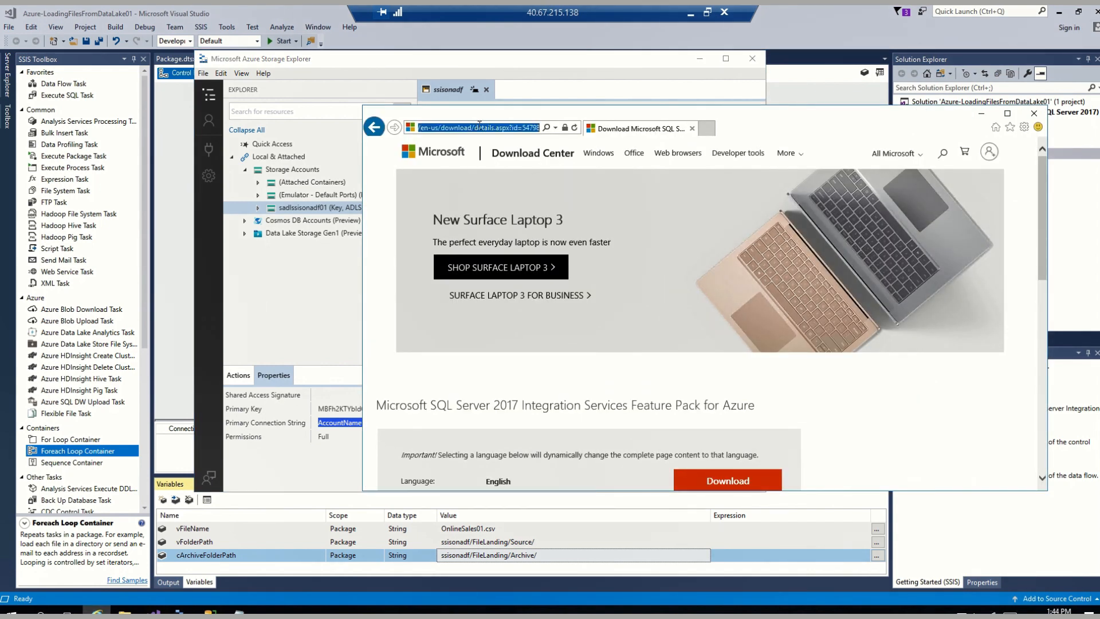
pyautogui.write('bing.com/')
pyautogui.press('Return')
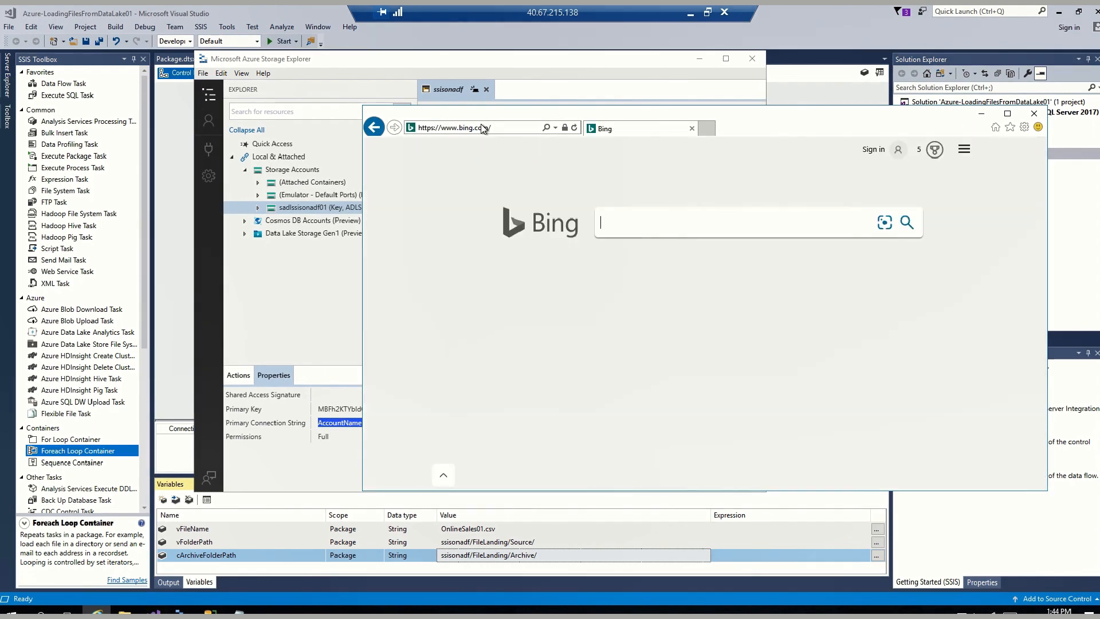
pyautogui.write('azure')
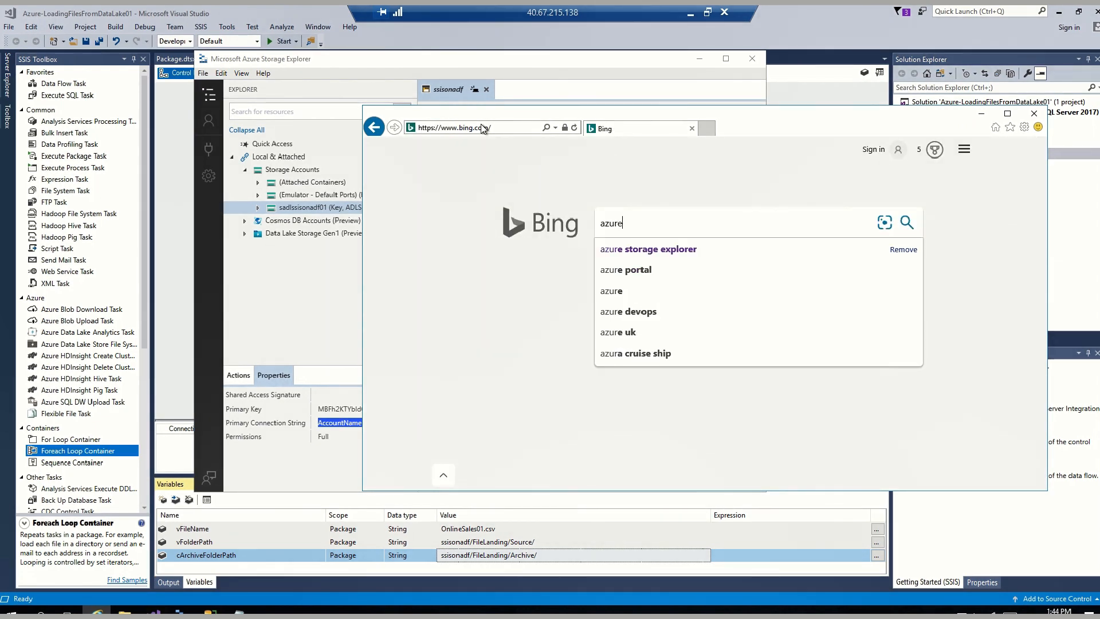
pyautogui.write(' storage explorer')
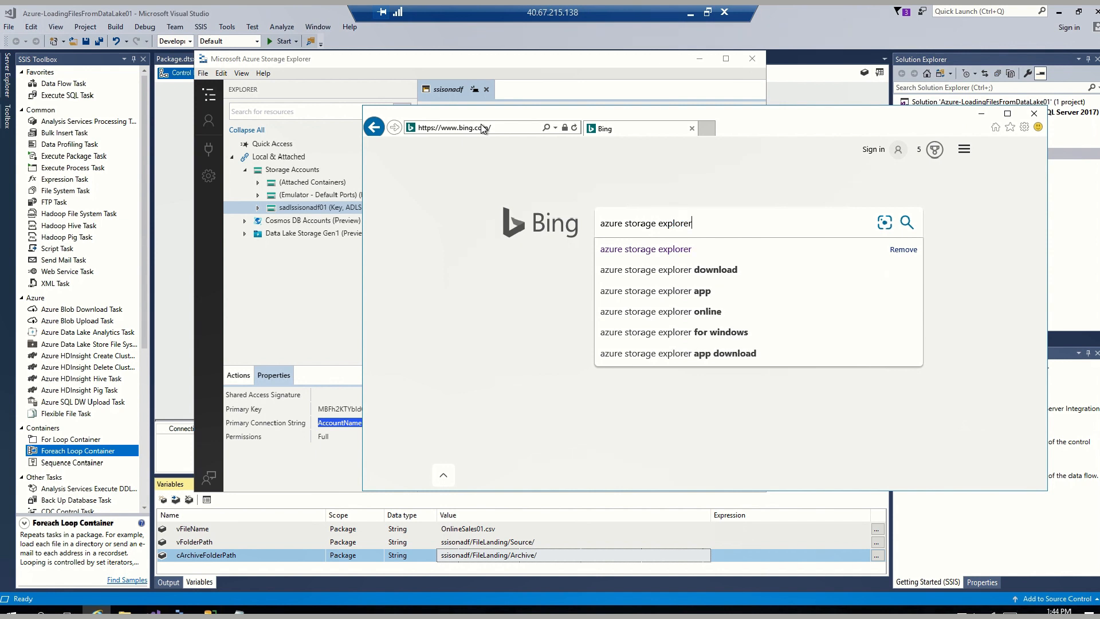
pyautogui.click(646, 251)
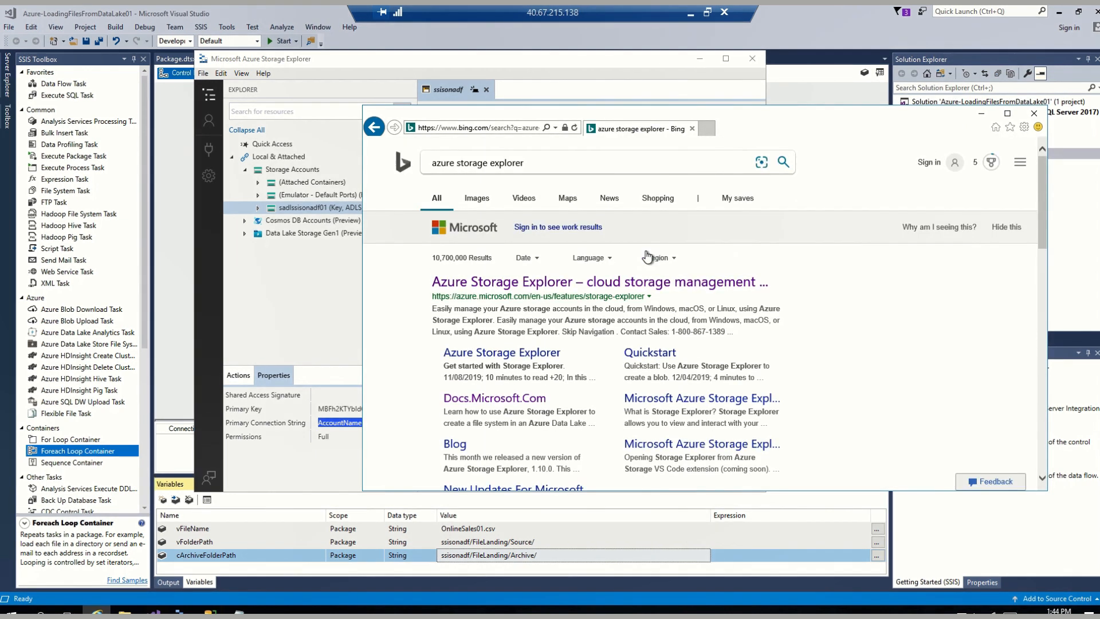
pyautogui.click(503, 286)
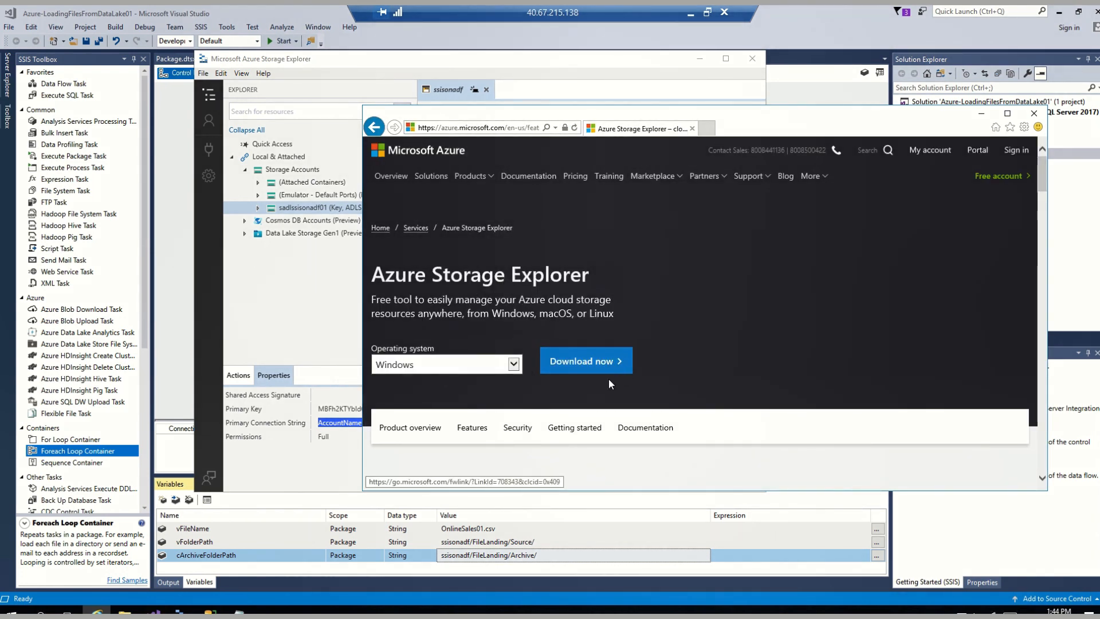
# Close the browser, expand the sadlssisonadf01 account's blob containers in Storage Explorer, and examine the Archive and Source folders under FileLanding
pyautogui.click(1033, 115)
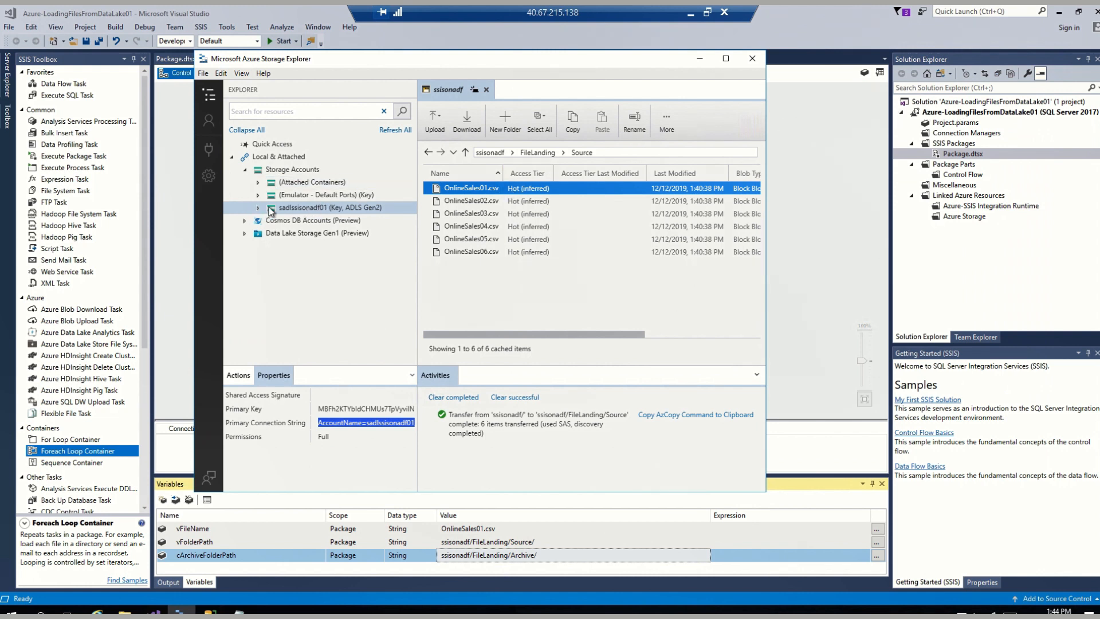
pyautogui.click(258, 209)
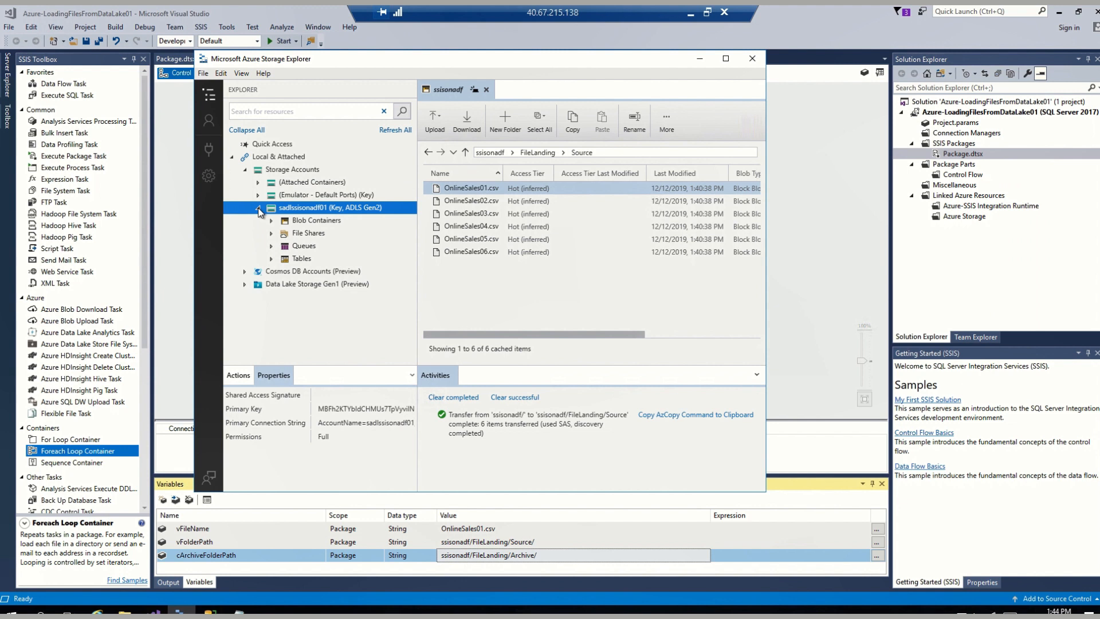
pyautogui.click(271, 221)
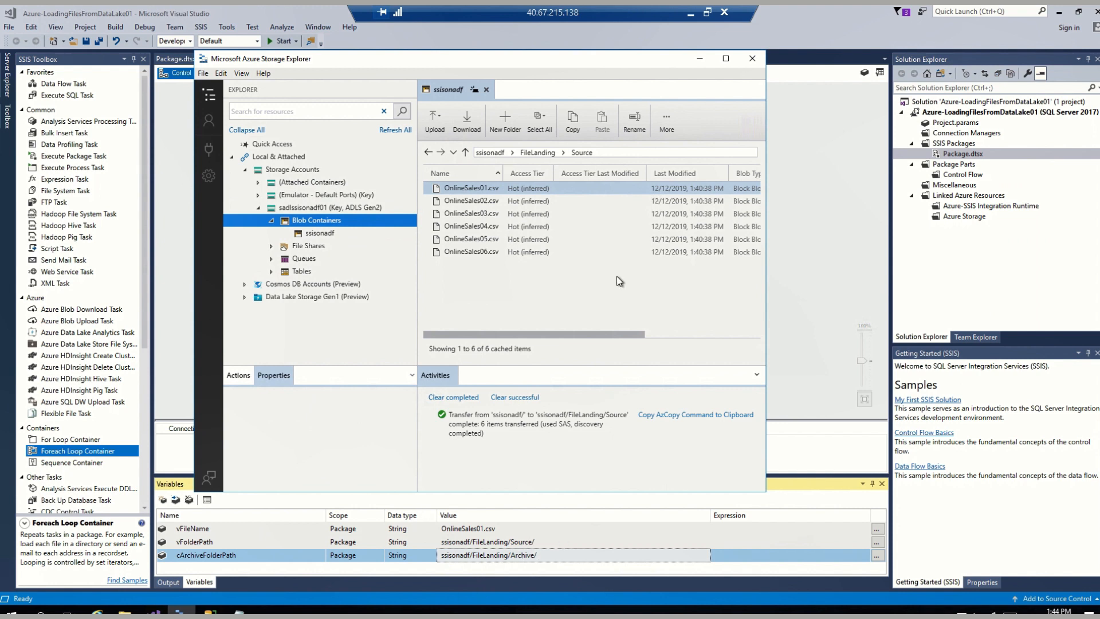
pyautogui.click(536, 152)
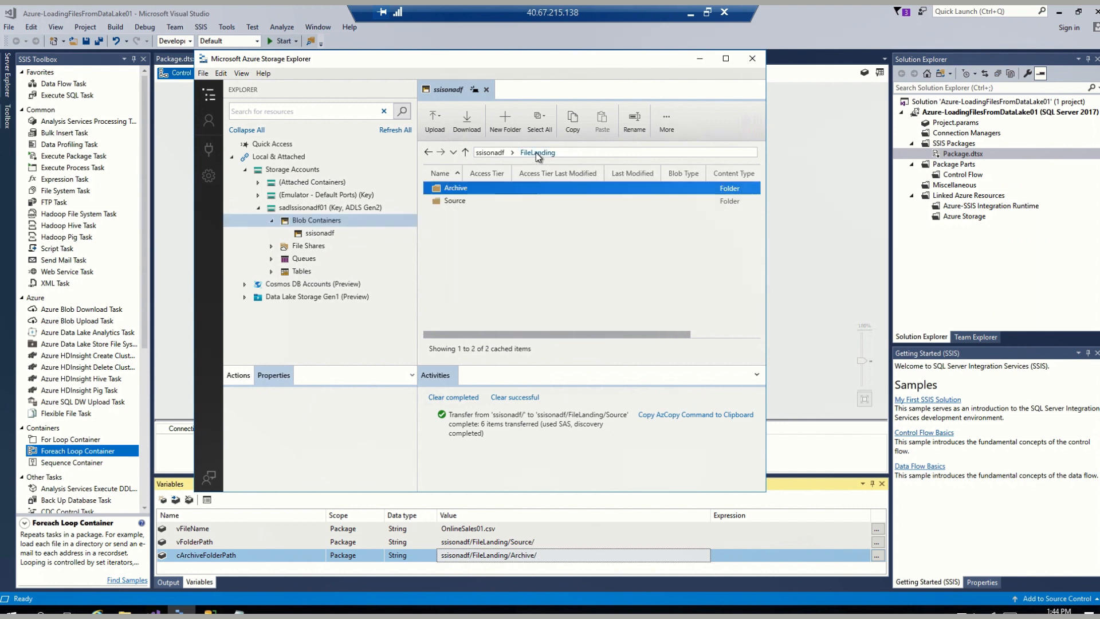
pyautogui.doubleClick(457, 191)
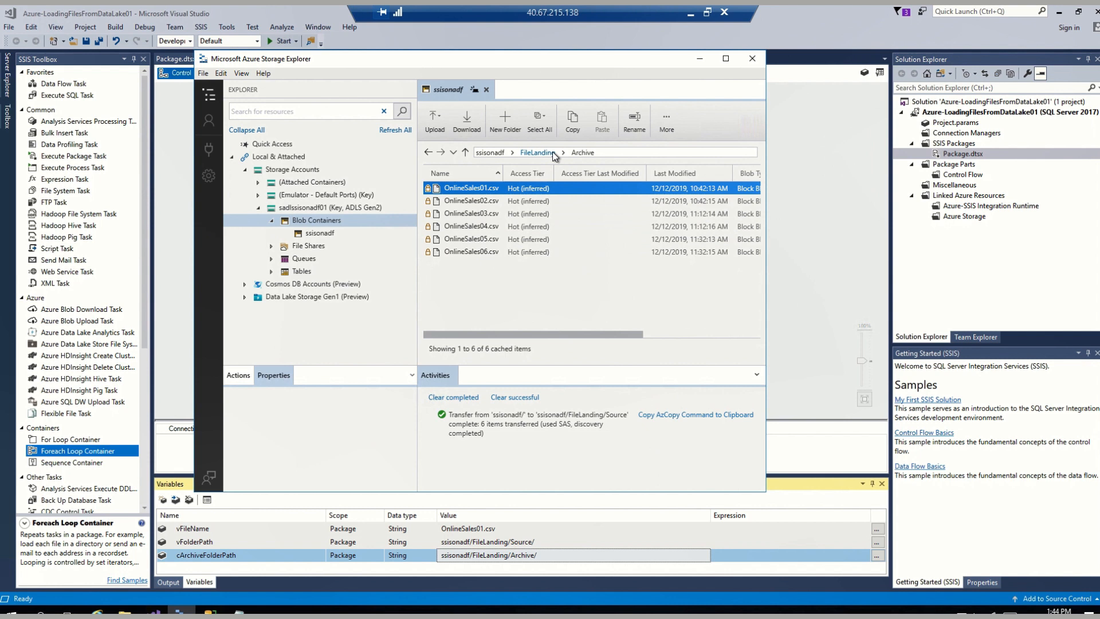
pyautogui.click(552, 153)
pyautogui.click(456, 202)
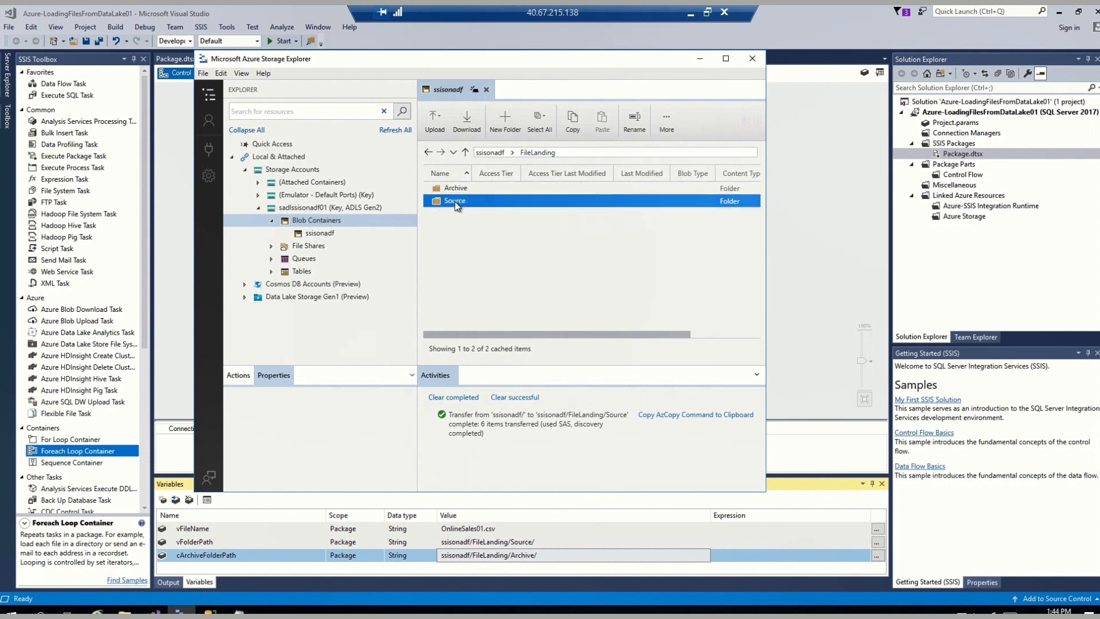
pyautogui.doubleClick(456, 202)
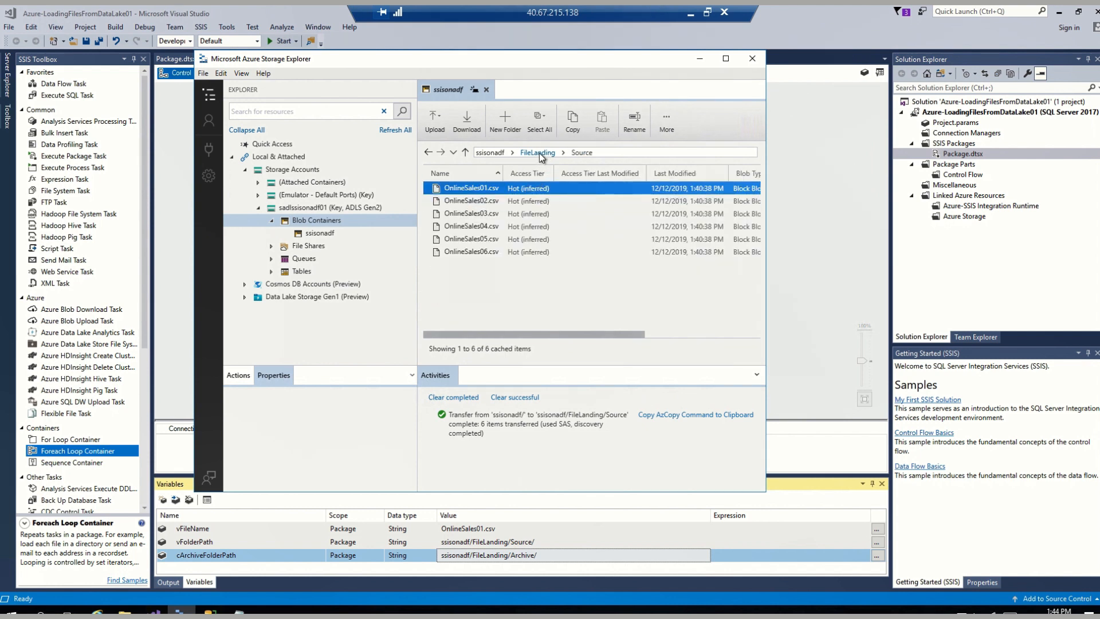
# Delete OnlineSales01.csv to OnlineSales06.csv from the FileLanding/Archive folder, refresh the listing, and return to the Source folder
pyautogui.click(538, 153)
pyautogui.doubleClick(475, 188)
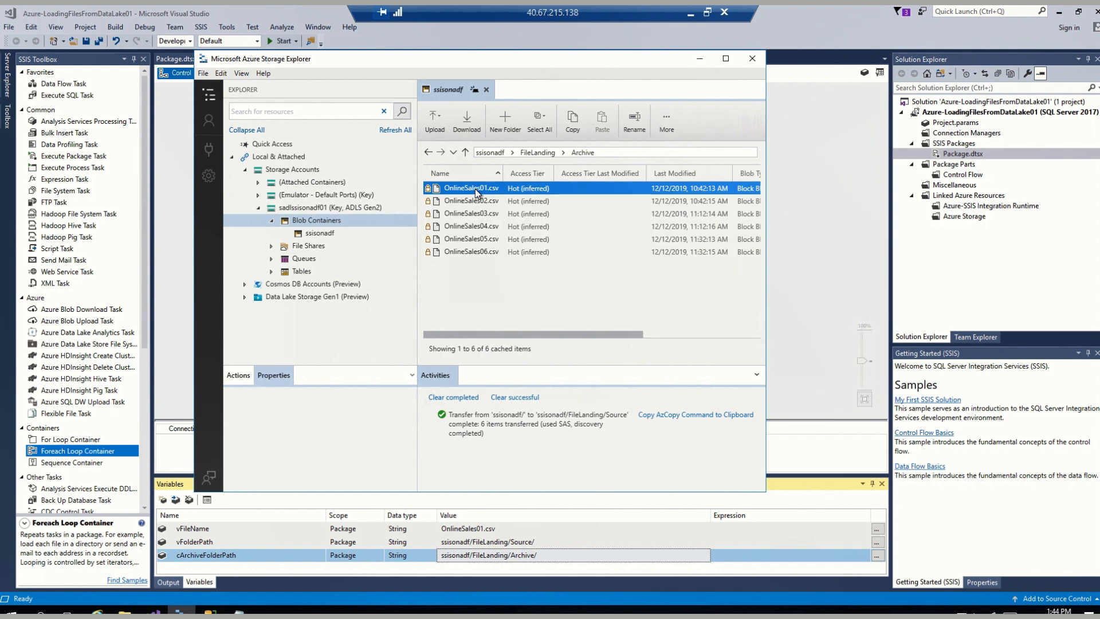
pyautogui.keyDown('shift'); pyautogui.click(494, 253); pyautogui.keyUp('shift')
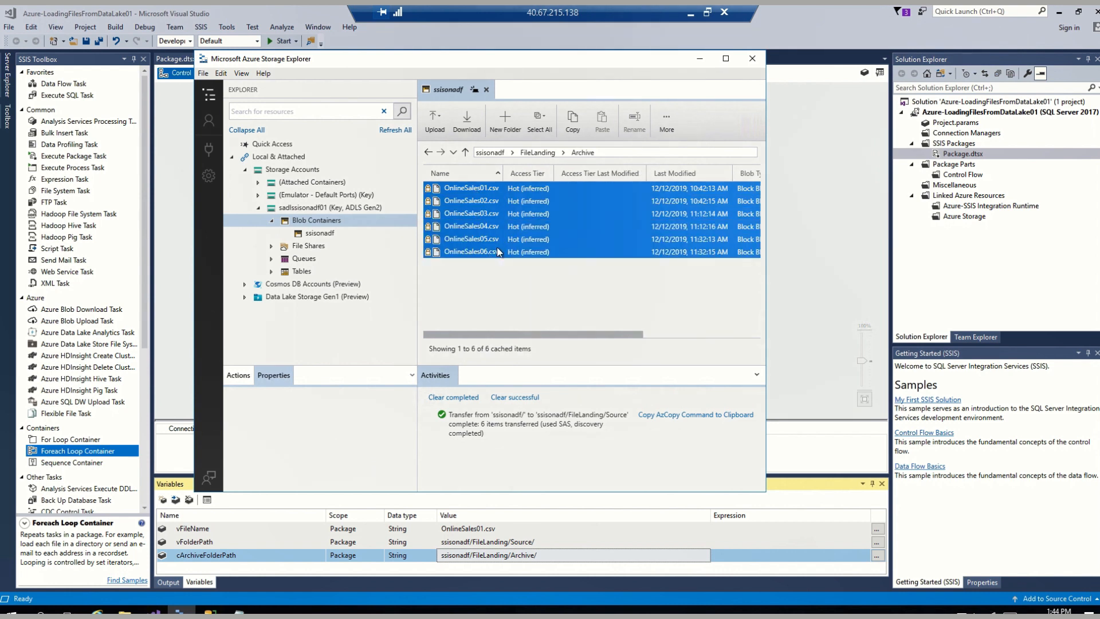
pyautogui.click(666, 120)
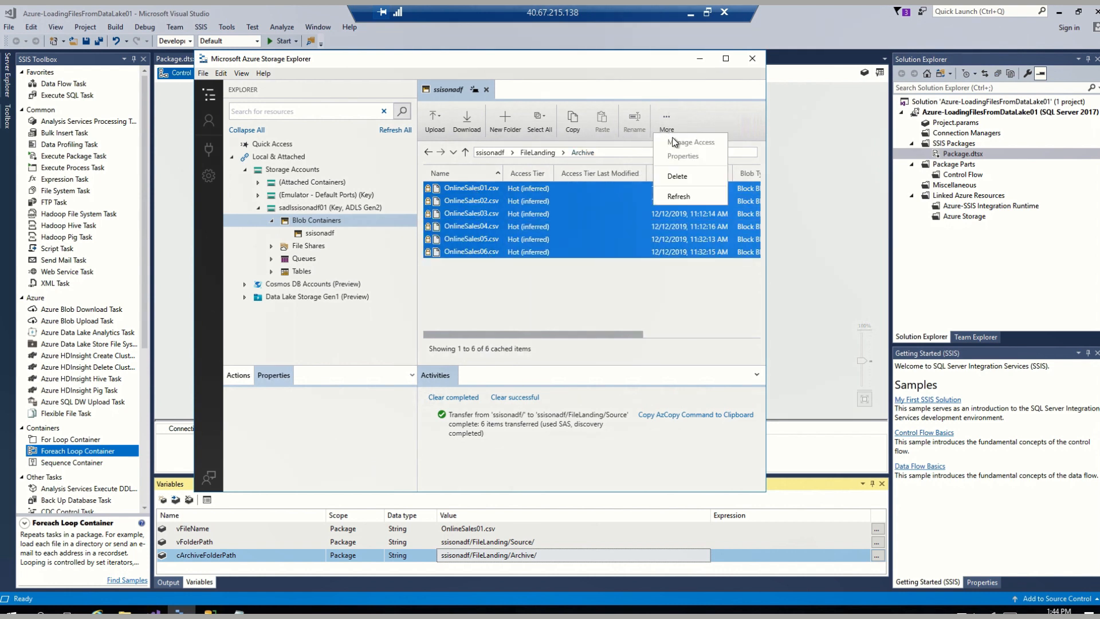
pyautogui.click(677, 177)
pyautogui.click(608, 349)
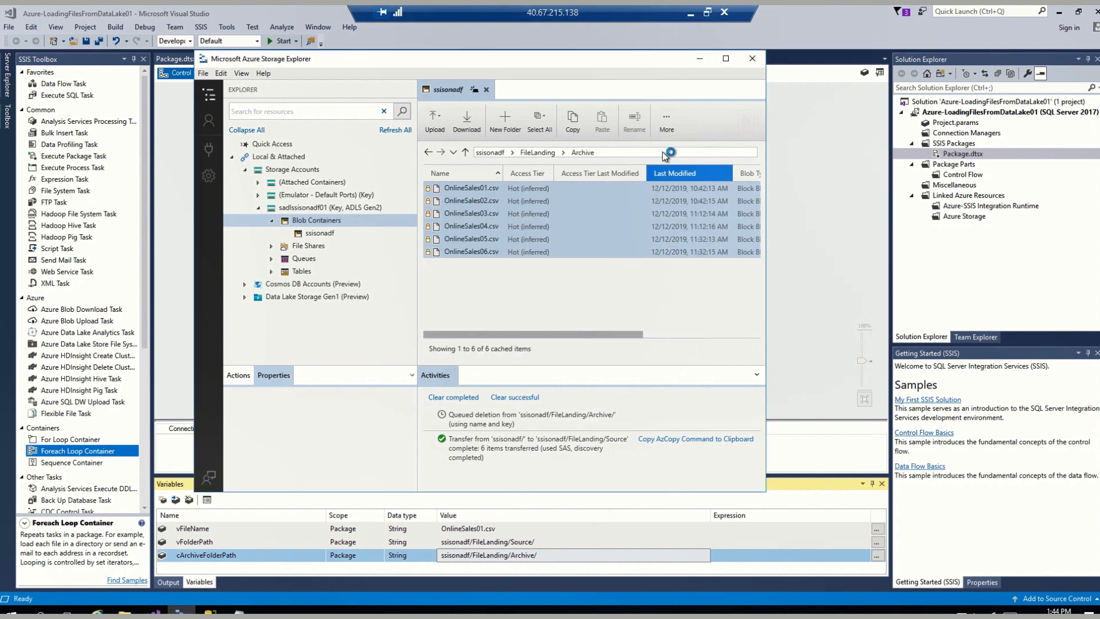
pyautogui.click(668, 120)
pyautogui.click(678, 194)
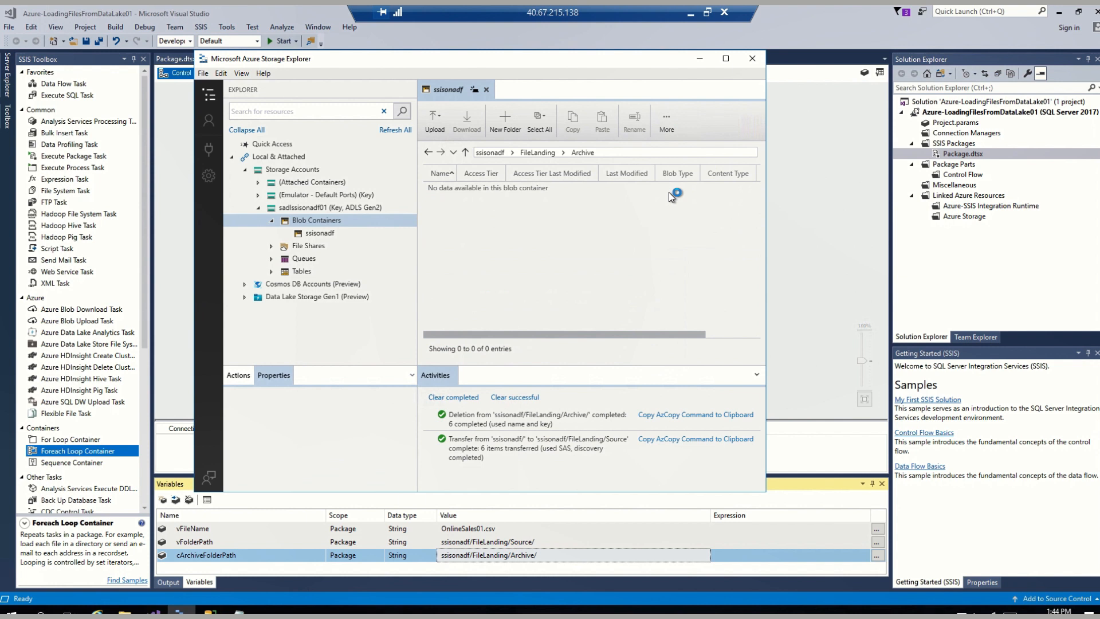
pyautogui.click(537, 152)
pyautogui.doubleClick(472, 199)
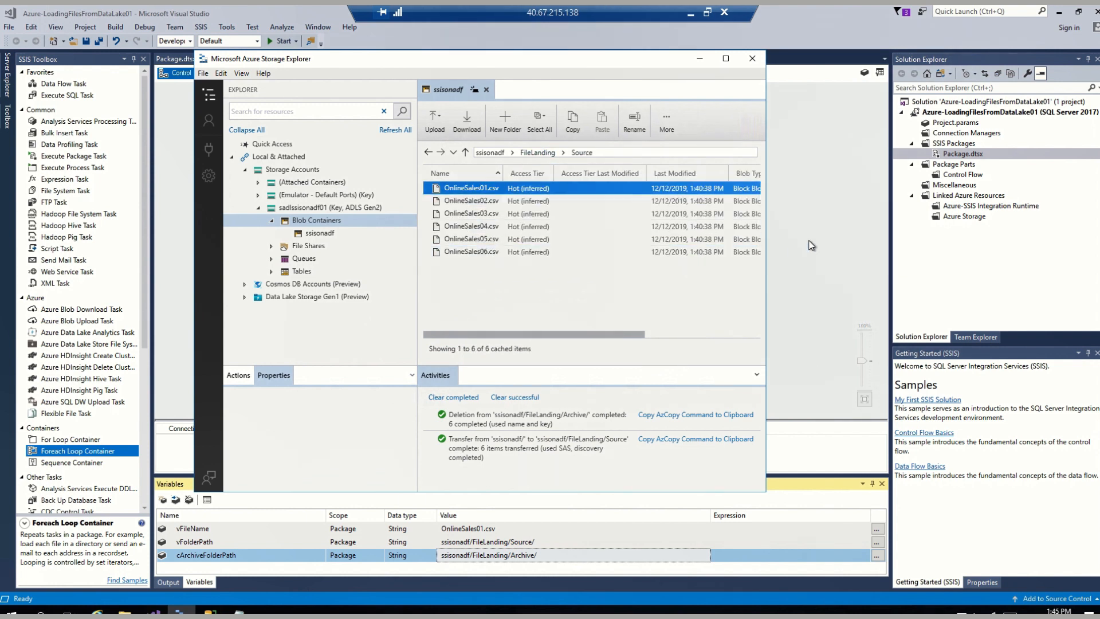
# Switch to Visual Studio, add a Foreach Loop Container to the package's control flow, and enlarge it
pyautogui.click(811, 245)
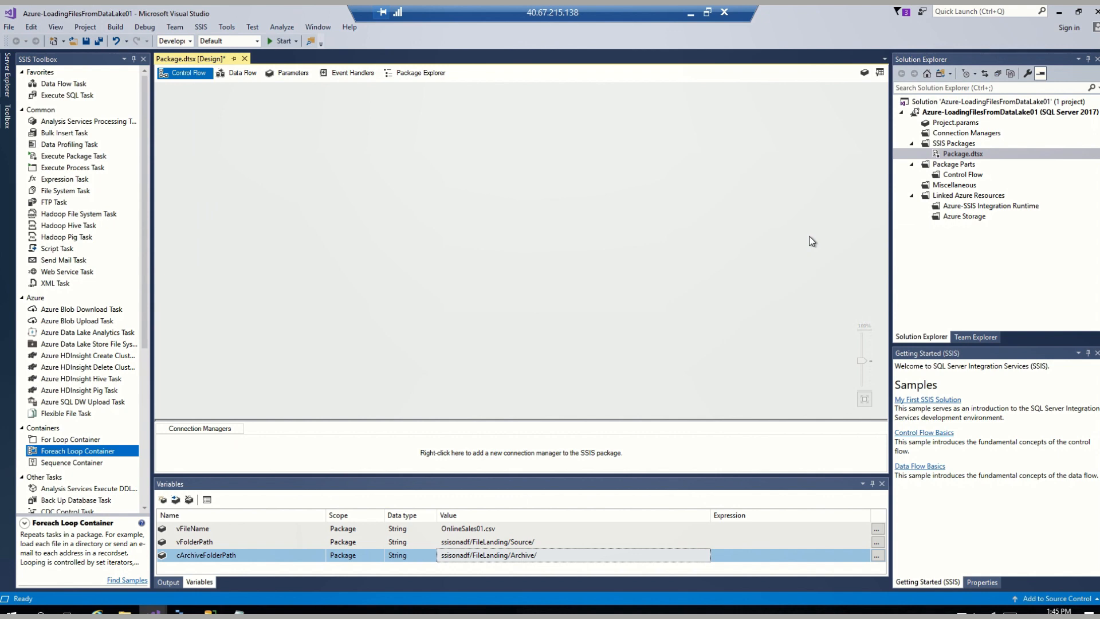
pyautogui.moveTo(49, 456); pyautogui.dragTo(385, 185)
pyautogui.moveTo(500, 235); pyautogui.dragTo(639, 343)
# Set the Foreach Loop Container's collection enumerator to Foreach Data Lake Storage Gen2 File Enumerator
pyautogui.doubleClick(463, 192)
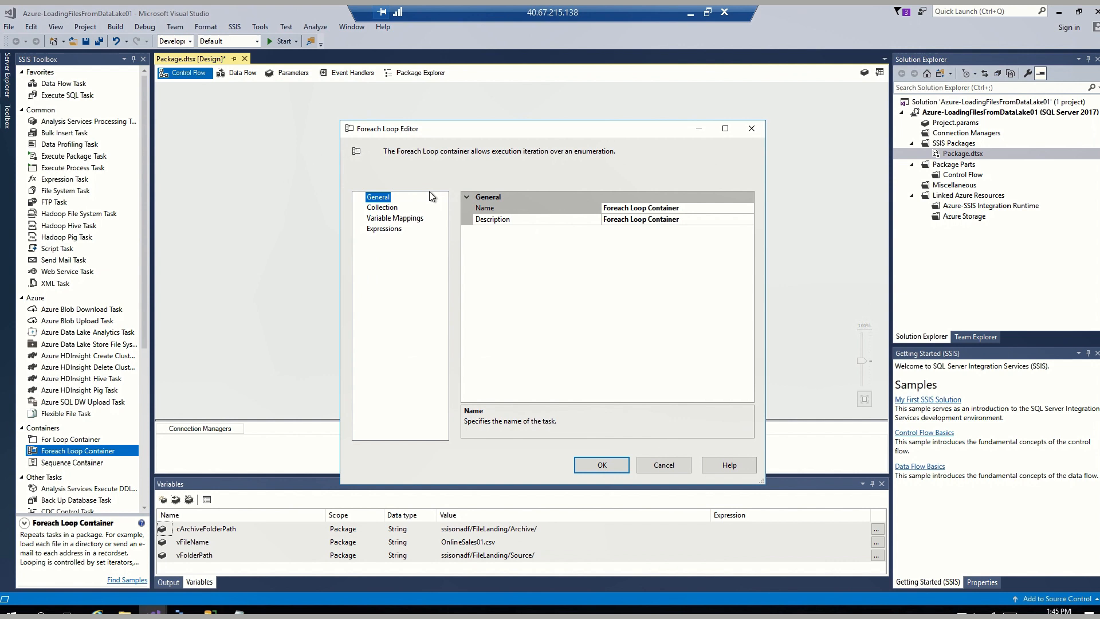
pyautogui.click(378, 209)
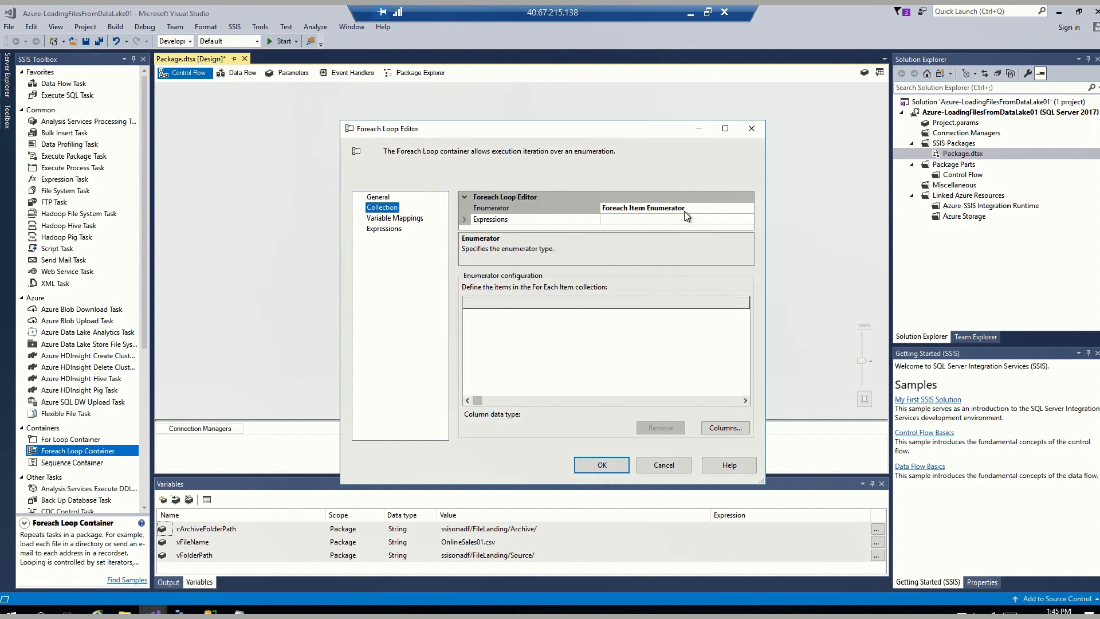
pyautogui.click(721, 210)
pyautogui.click(749, 208)
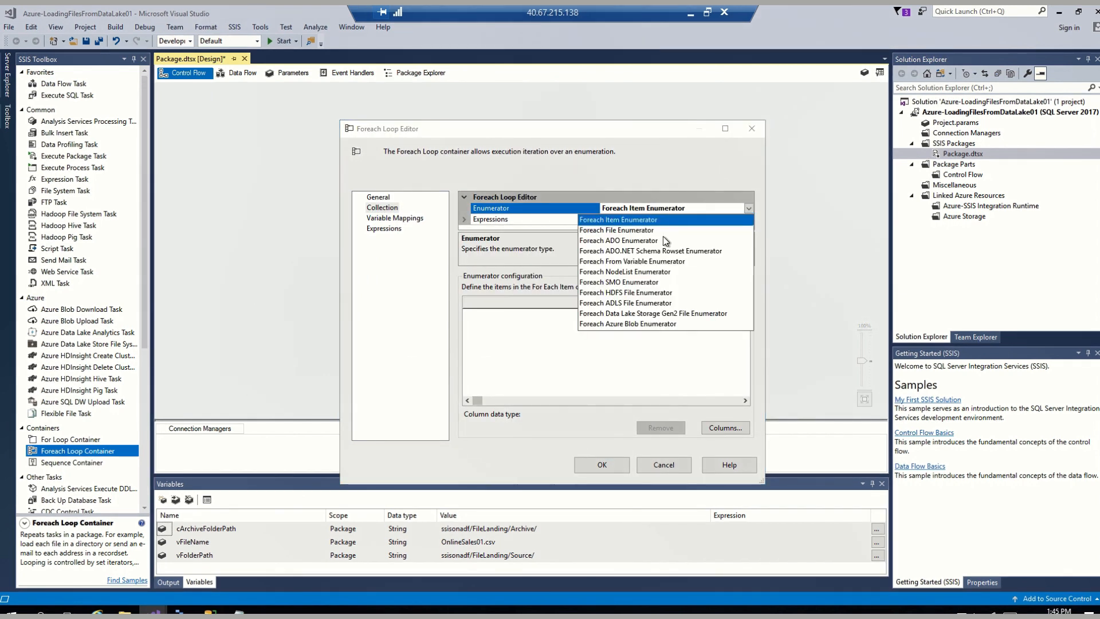
pyautogui.click(713, 312)
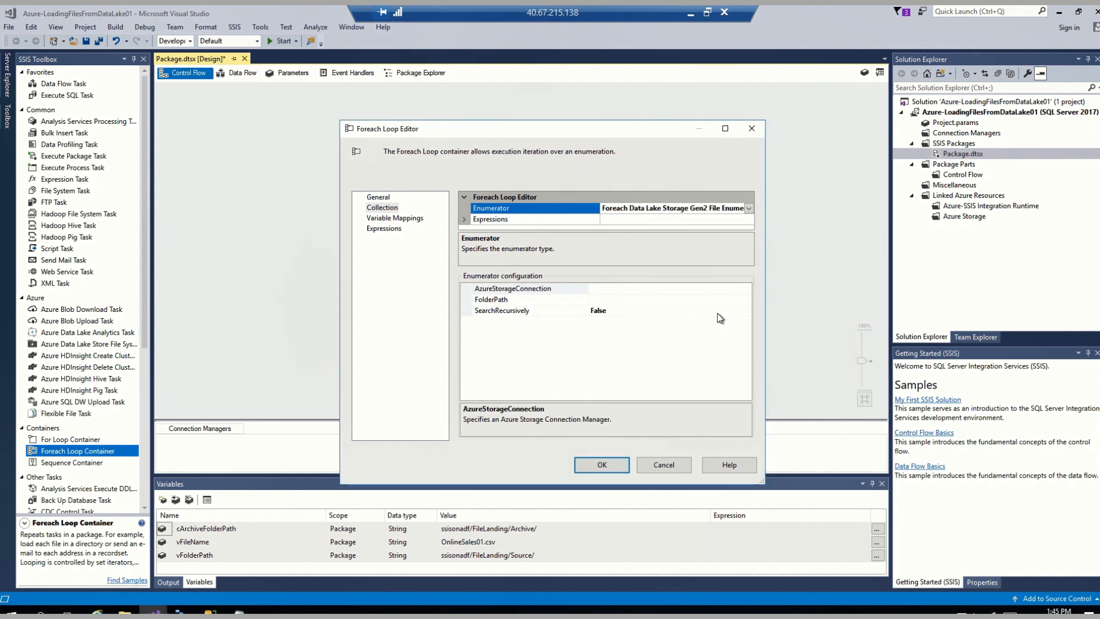
# Start a new Azure Storage connection for the enumerator and set its service to Data Lake Storage Gen2
pyautogui.click(641, 288)
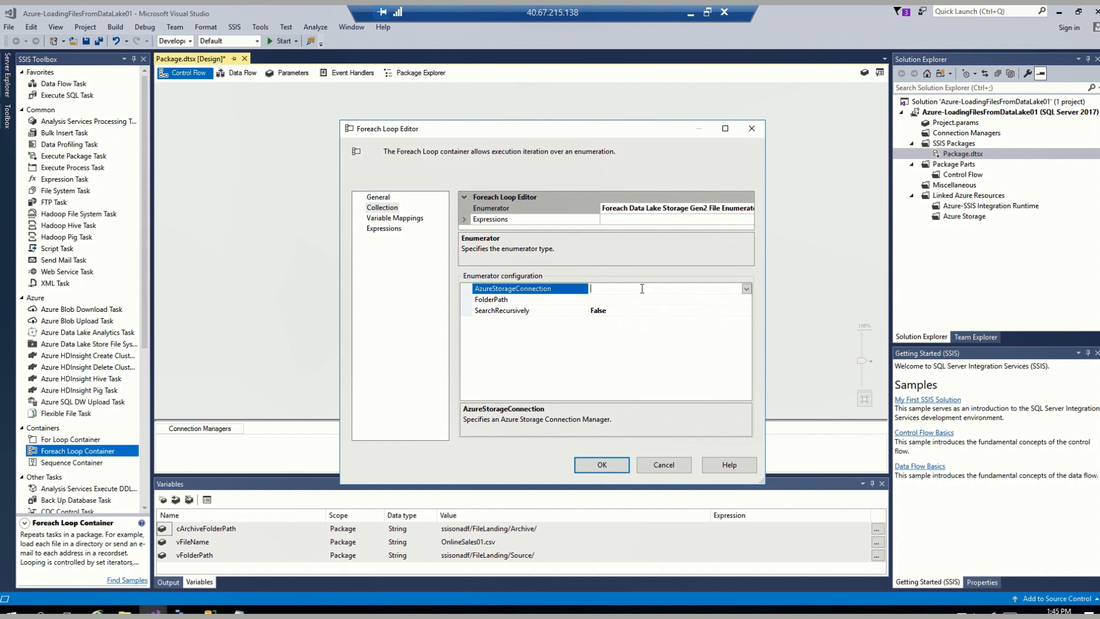
pyautogui.click(746, 289)
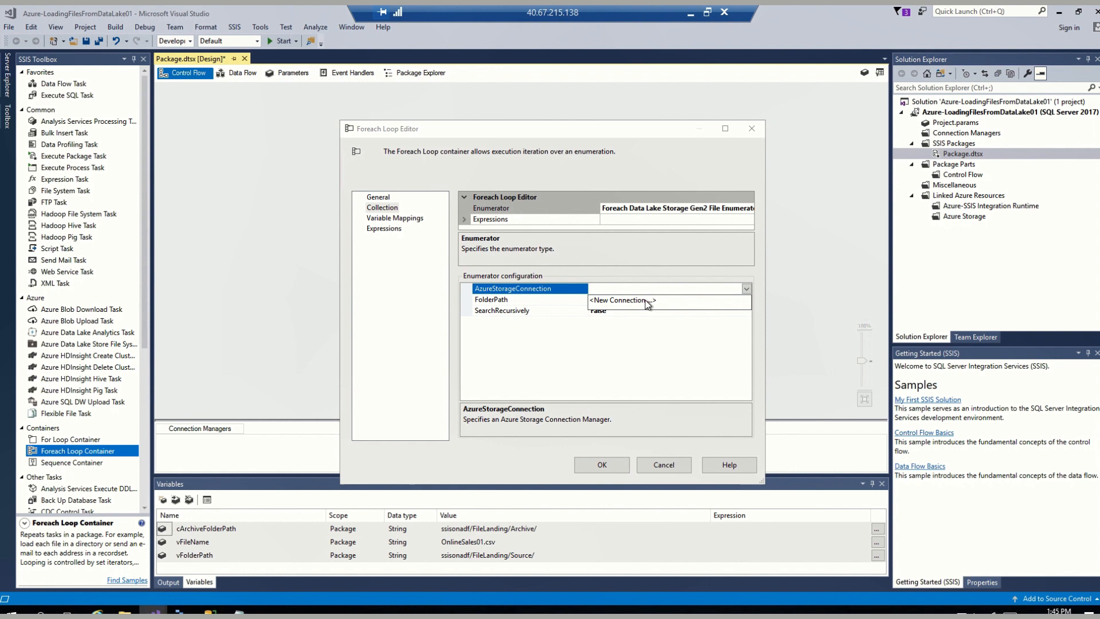
pyautogui.click(639, 301)
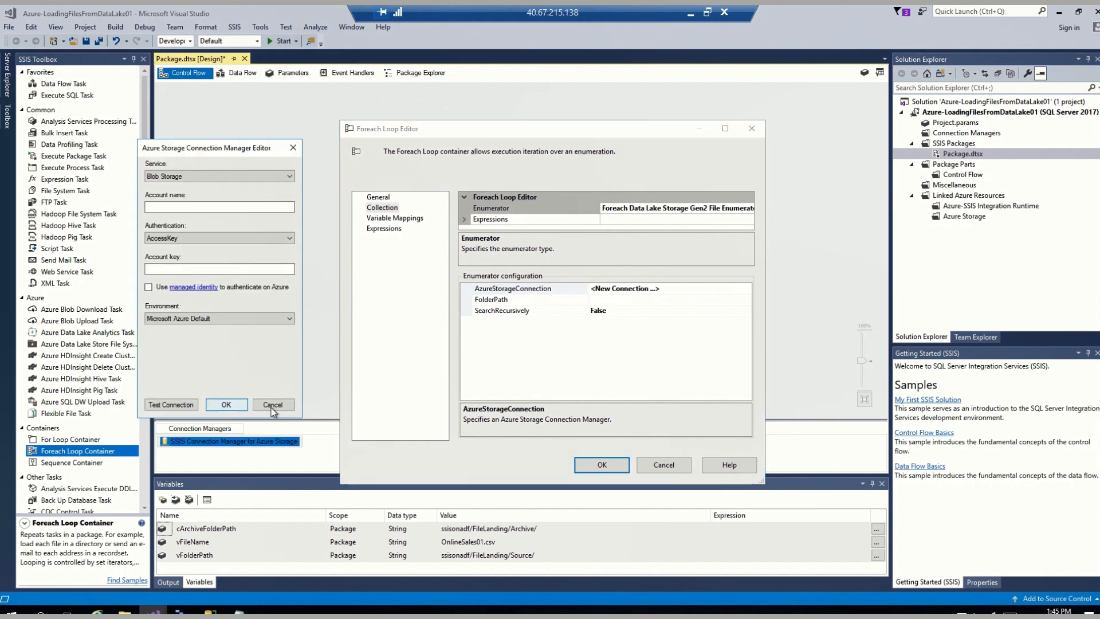
pyautogui.click(291, 177)
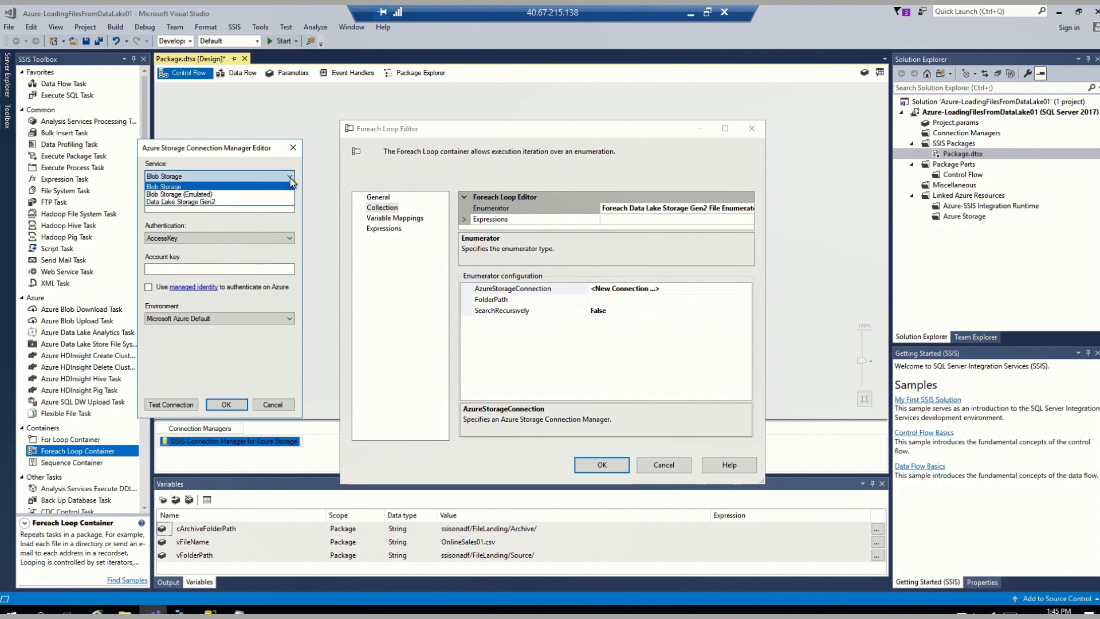
pyautogui.click(208, 203)
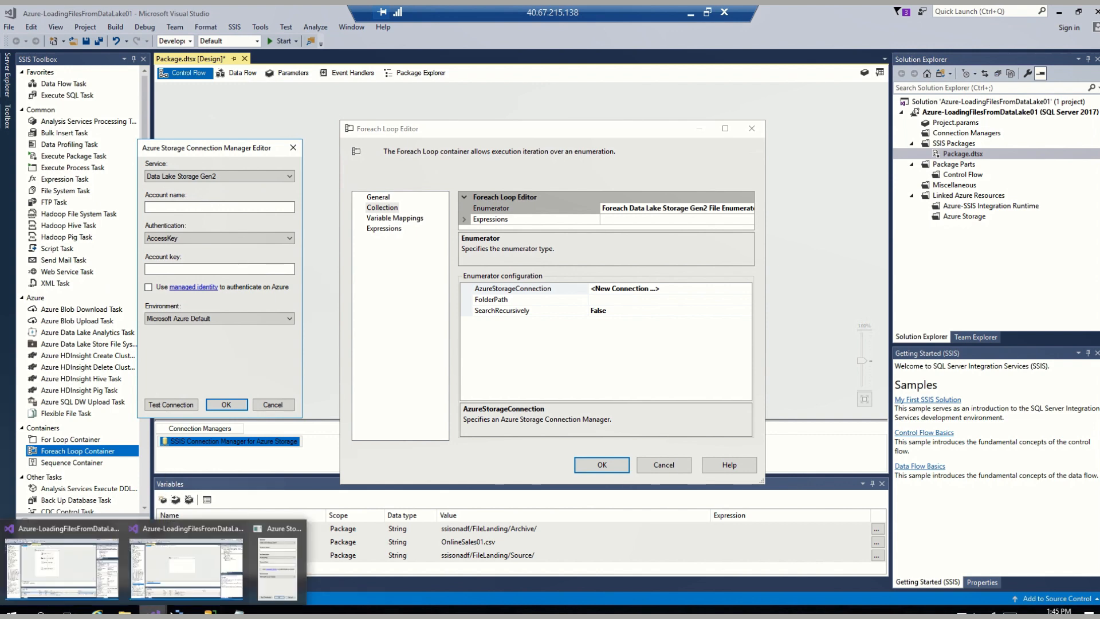
# Copy the primary connection string of the sadlssisonadf01 account from Storage Explorer into an empty Notepad document
pyautogui.click(182, 611)
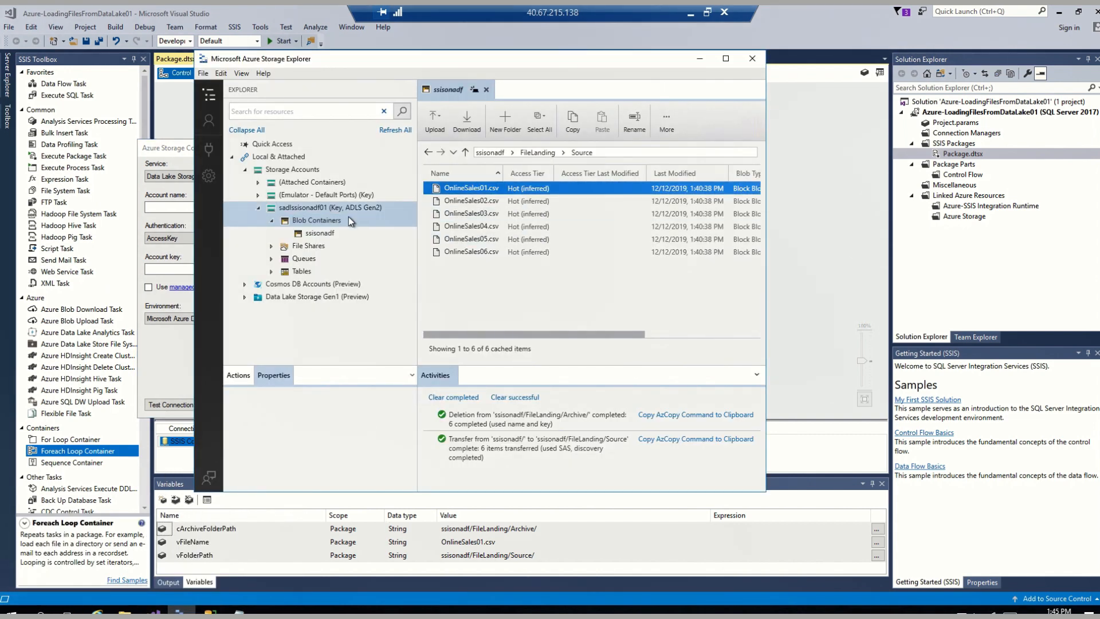
pyautogui.click(311, 208)
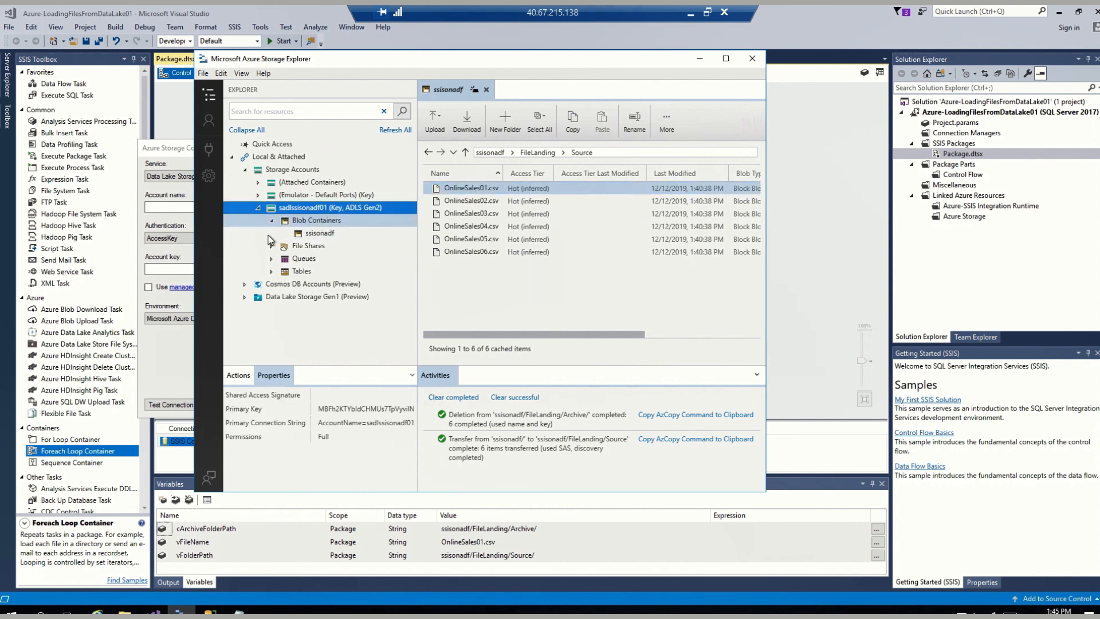
pyautogui.click(347, 424)
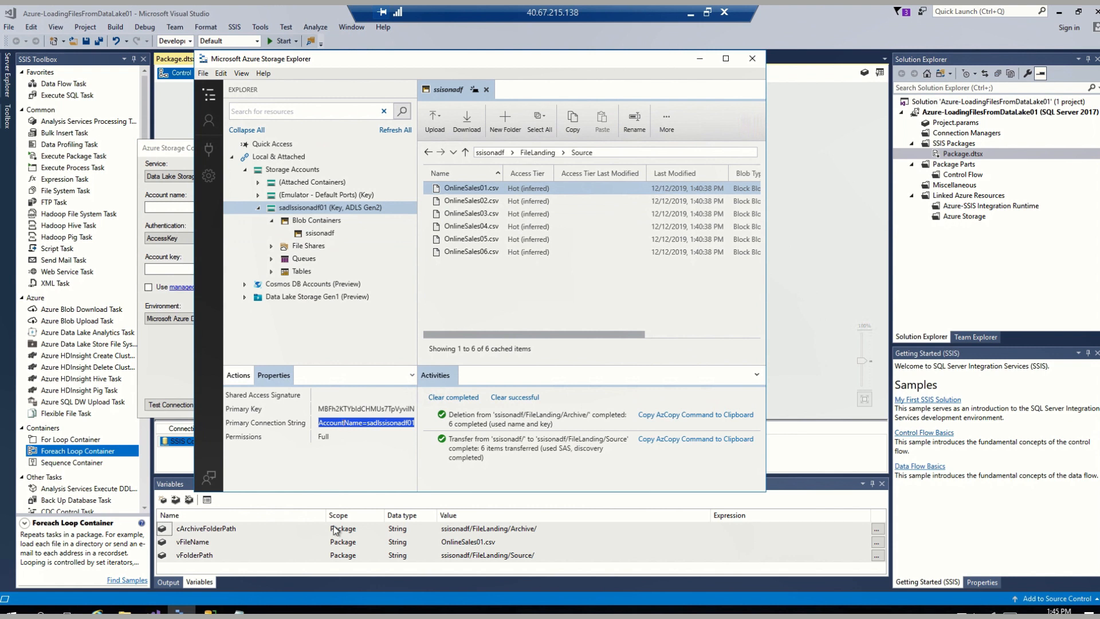
pyautogui.click(239, 609)
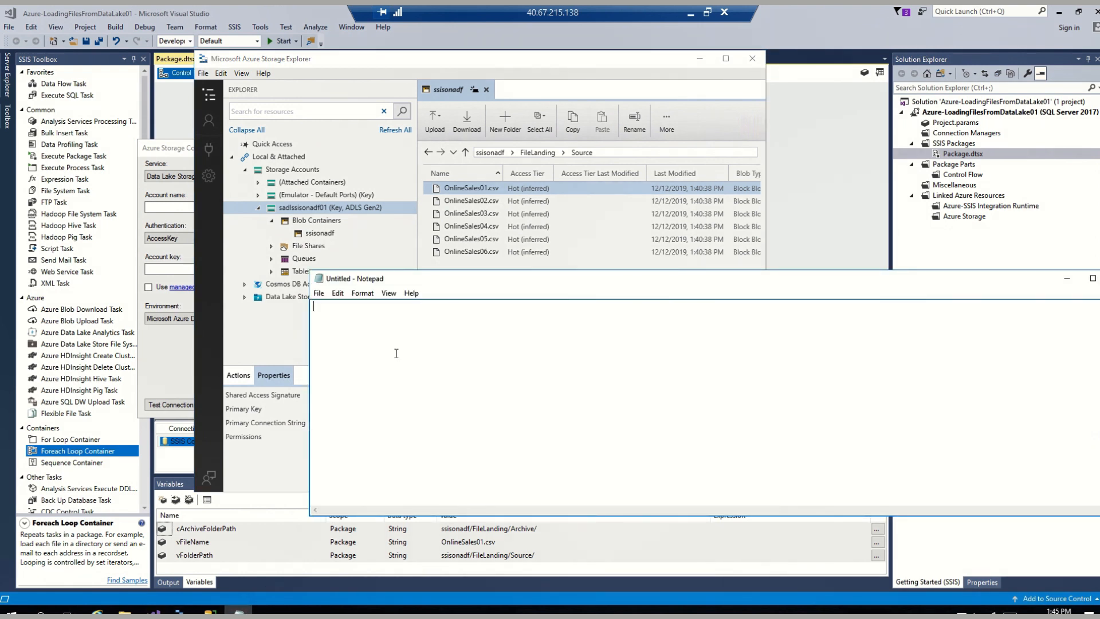
pyautogui.hotkey('ctrl', 'v')
# Split the pasted connection string so that the account name, account key and endpoint settings are on separate lines
pyautogui.moveTo(419, 510); pyautogui.dragTo(348, 509)
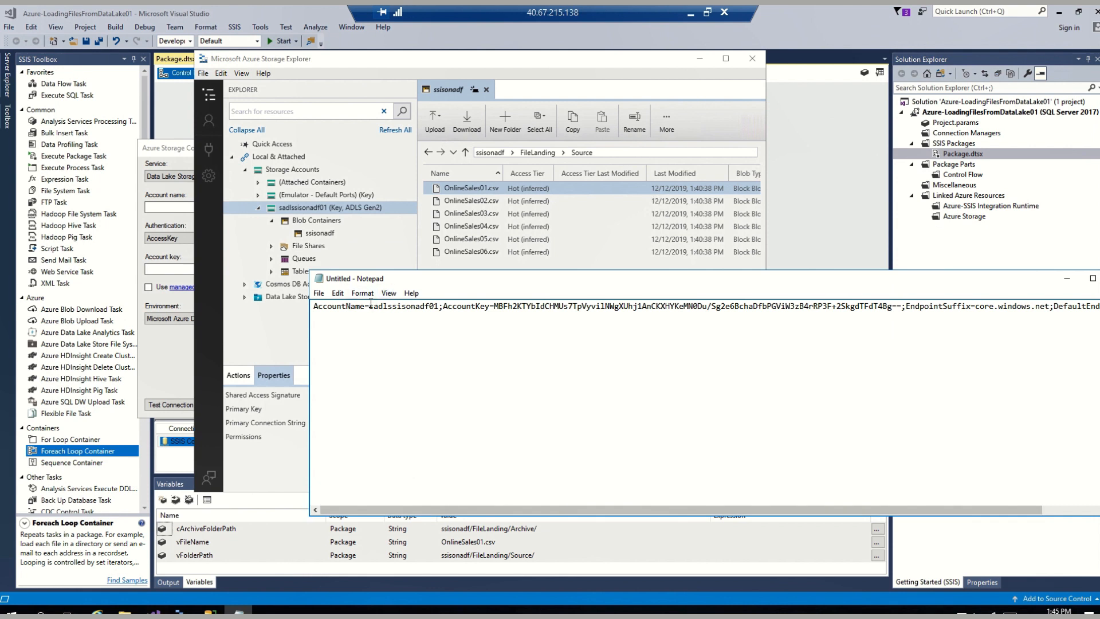
pyautogui.click(437, 307)
pyautogui.press('Return')
pyautogui.press('Delete')
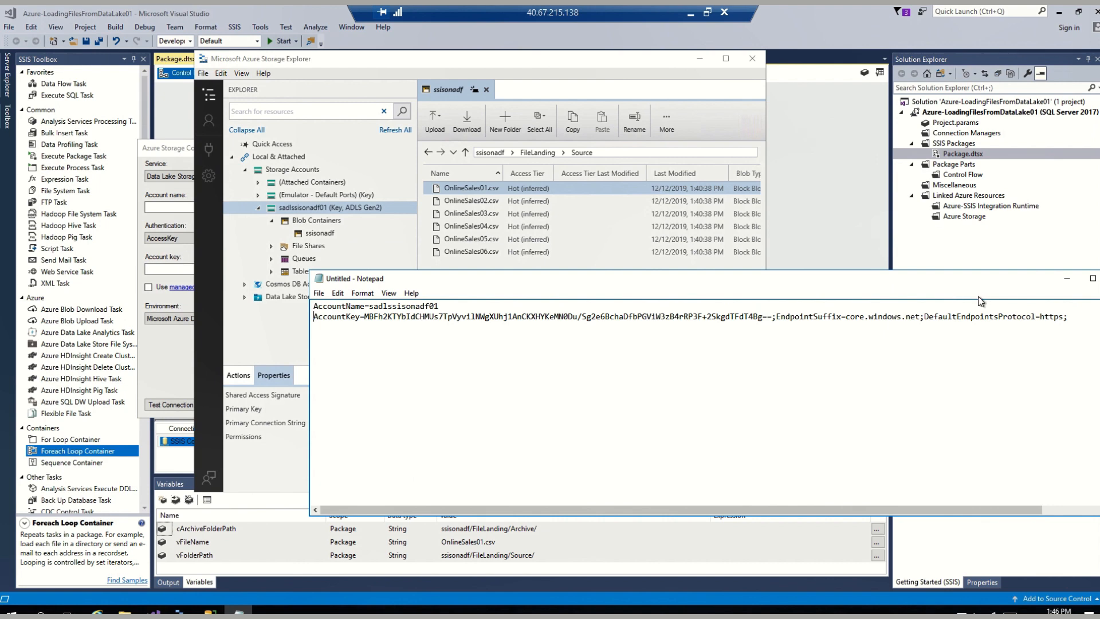
pyautogui.click(773, 317)
pyautogui.press('Return')
# Copy the account name sadlssisonadf01 from Notepad into the account name of the Azure Storage connection
pyautogui.moveTo(451, 307); pyautogui.dragTo(370, 314)
pyautogui.hotkey('ctrl', 'c')
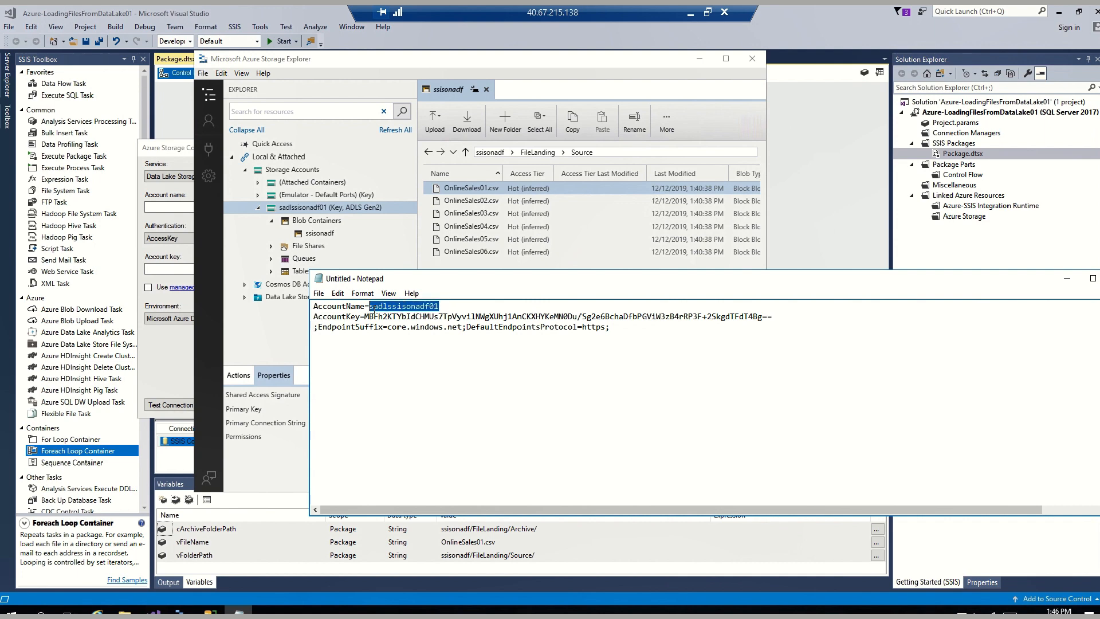
pyautogui.click(176, 162)
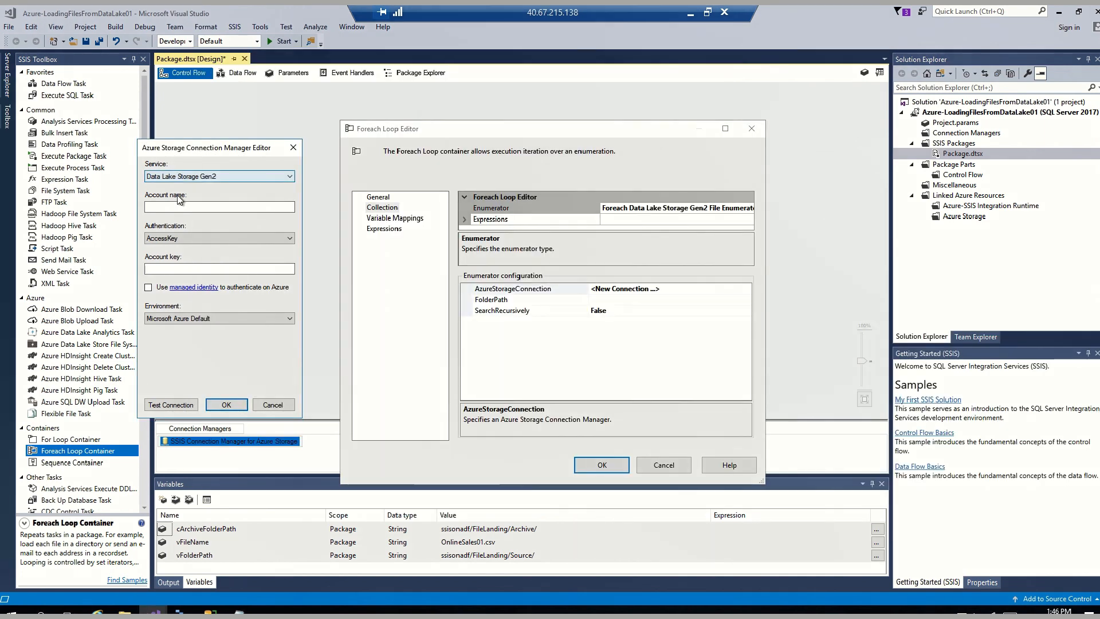
pyautogui.click(180, 206)
pyautogui.hotkey('ctrl', 'v')
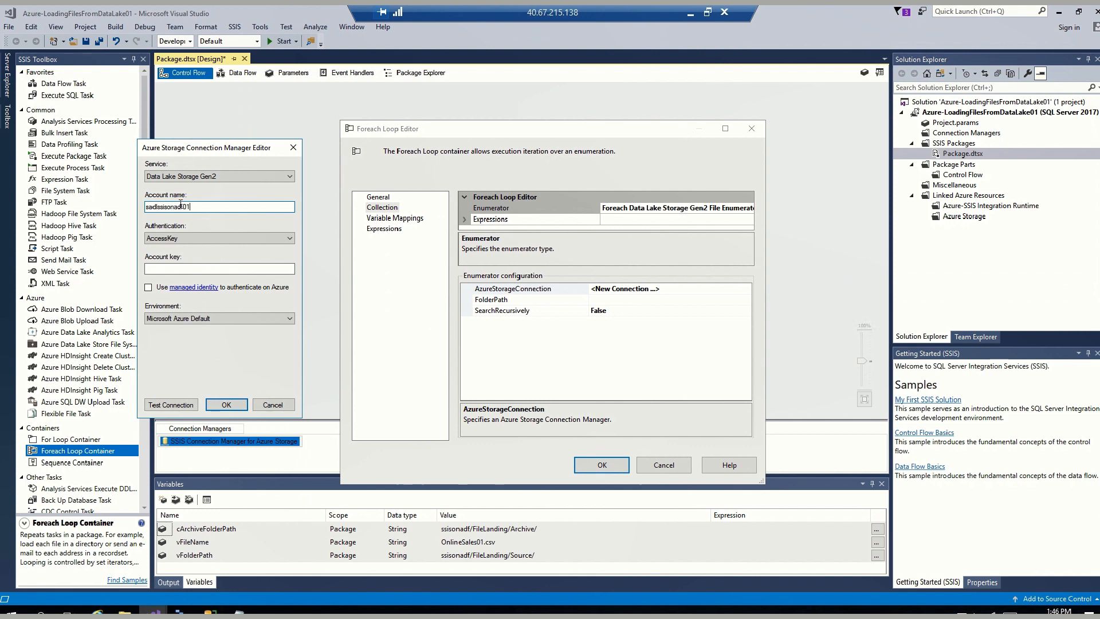
# Copy the account key from the Notepad document into the account key of the Azure Storage connection
pyautogui.click(244, 610)
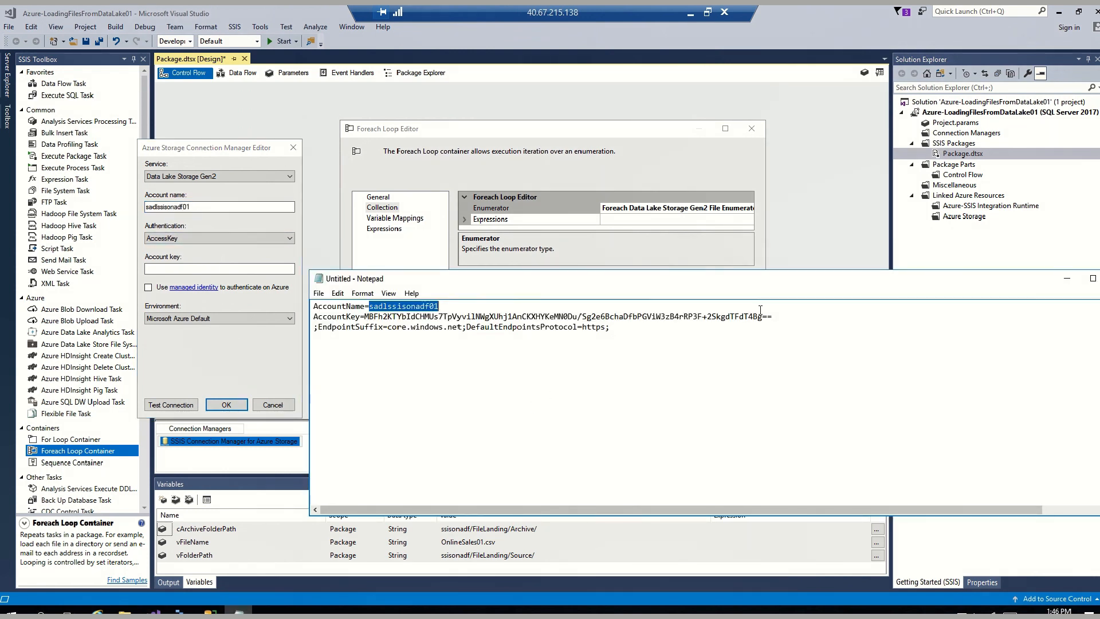
pyautogui.moveTo(774, 316); pyautogui.dragTo(368, 317)
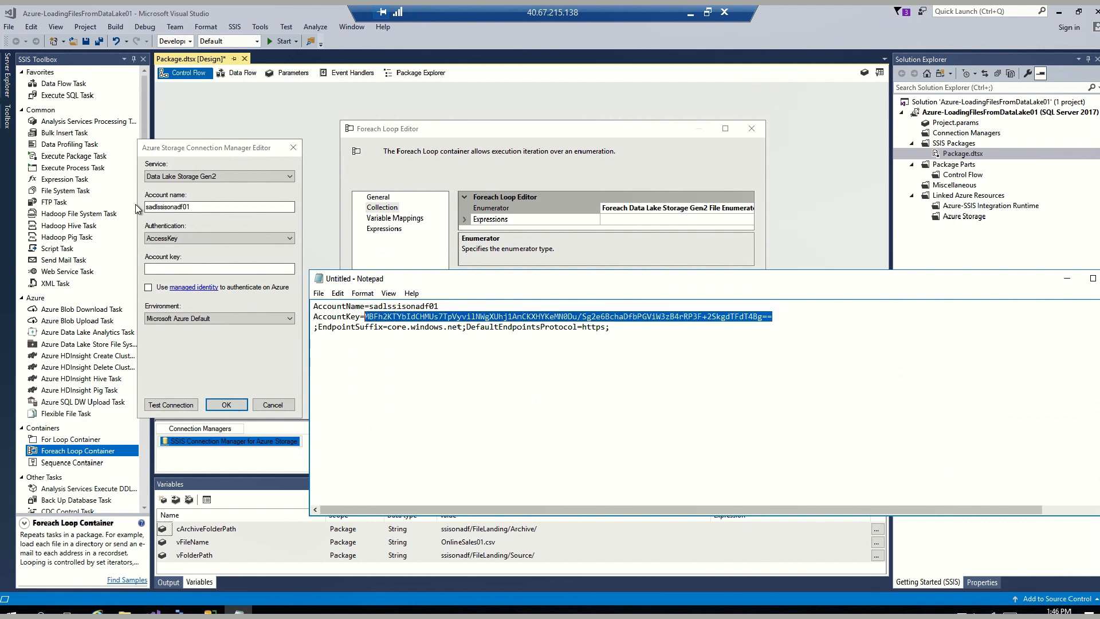
pyautogui.click(176, 270)
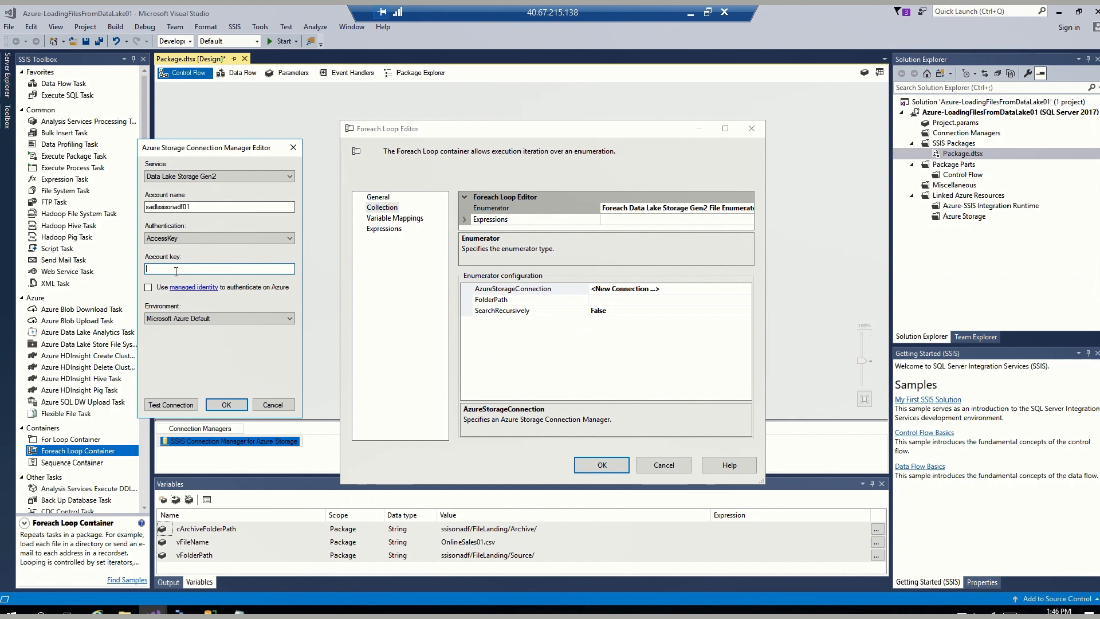
pyautogui.hotkey('ctrl', 'v')
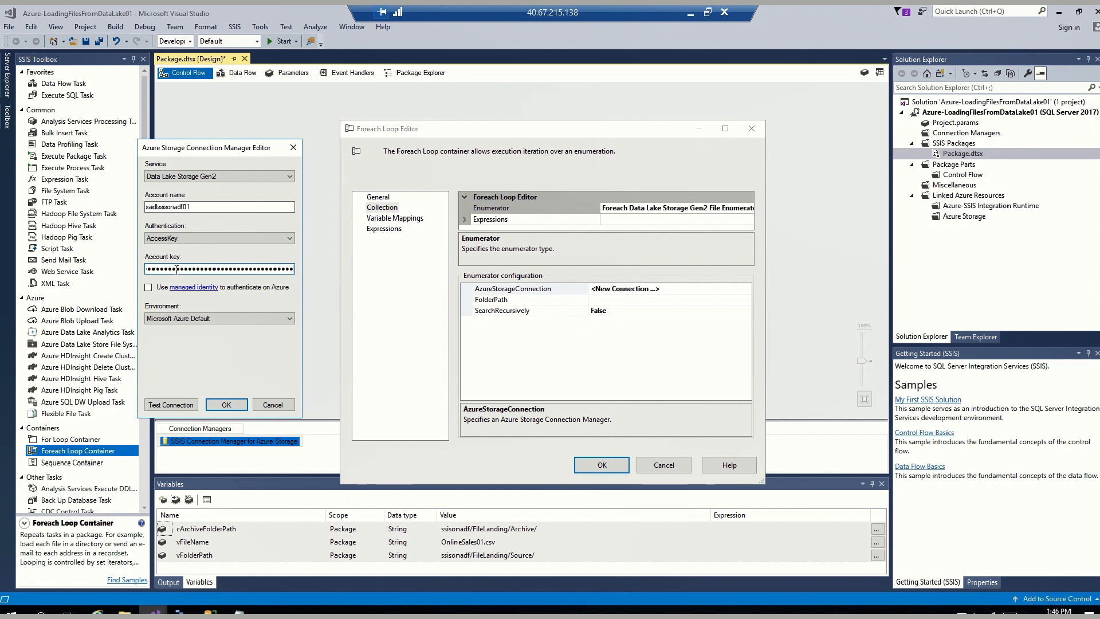
# Test the Azure Storage connection, then save it along with the Foreach Loop container's settings
pyautogui.click(171, 404)
pyautogui.click(597, 354)
pyautogui.click(231, 407)
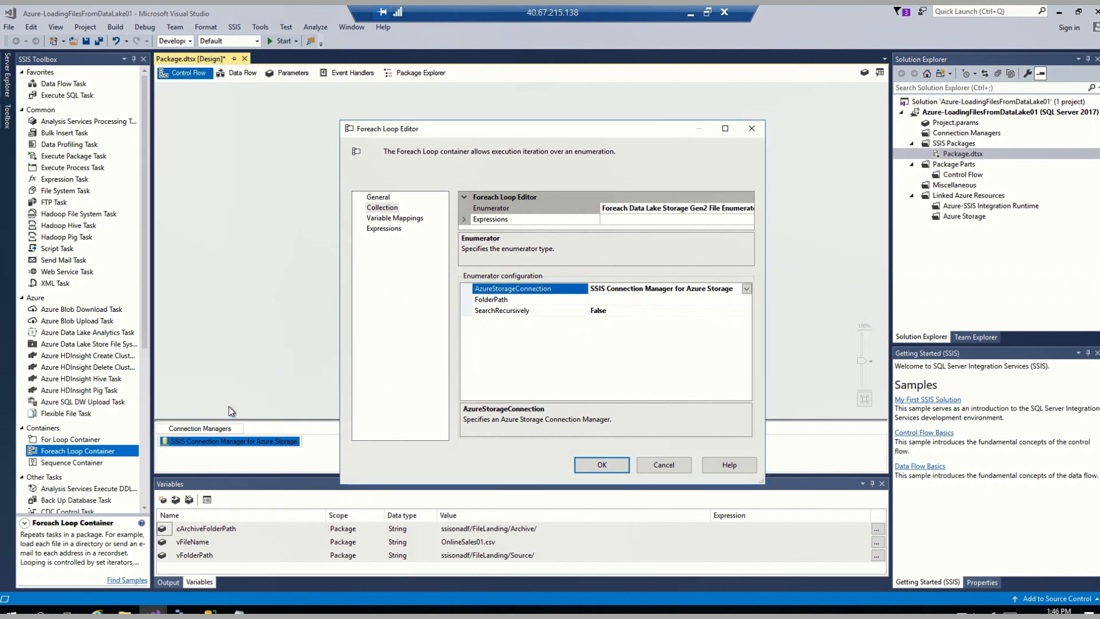
pyautogui.click(597, 464)
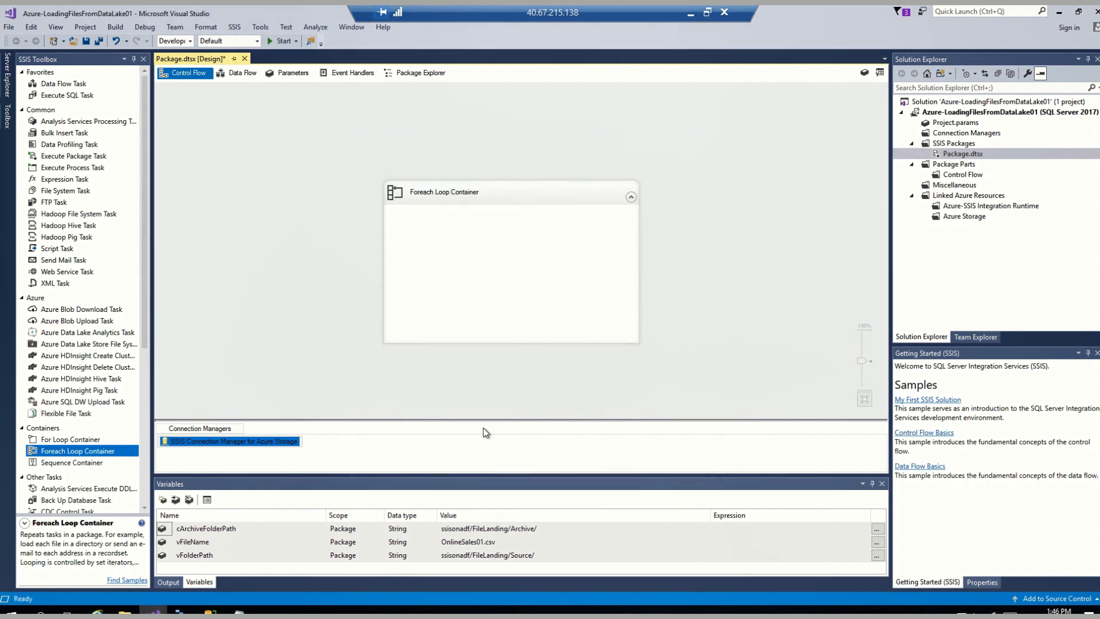
# Rename the Azure Storage connection manager as DataLake
pyautogui.rightClick(267, 446)
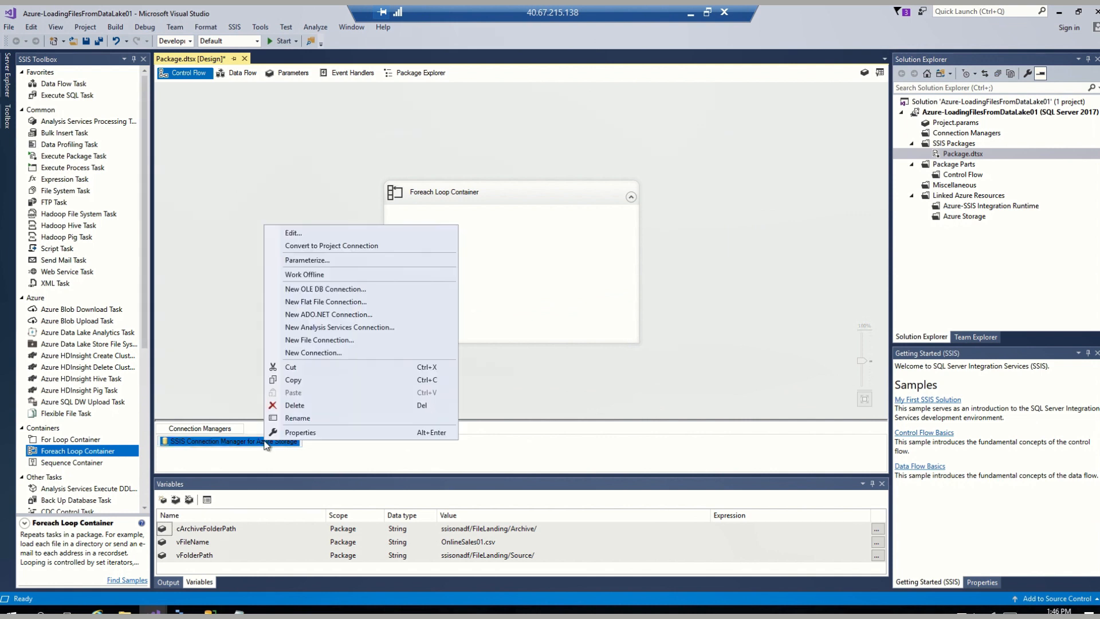
pyautogui.click(290, 418)
pyautogui.write('Da')
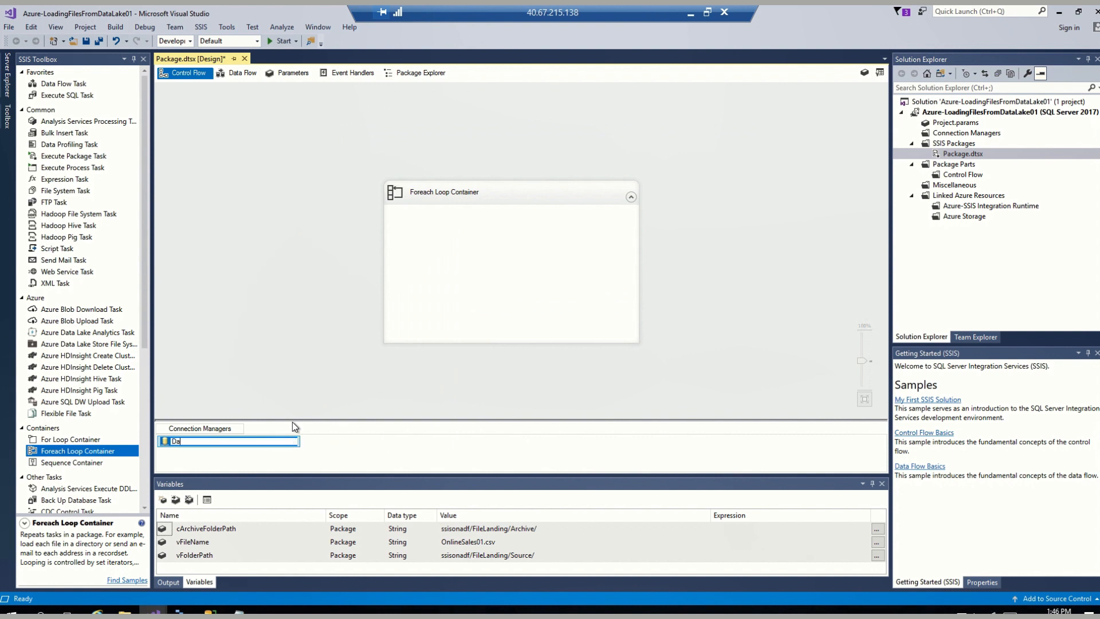
pyautogui.write('taLake')
pyautogui.click(359, 395)
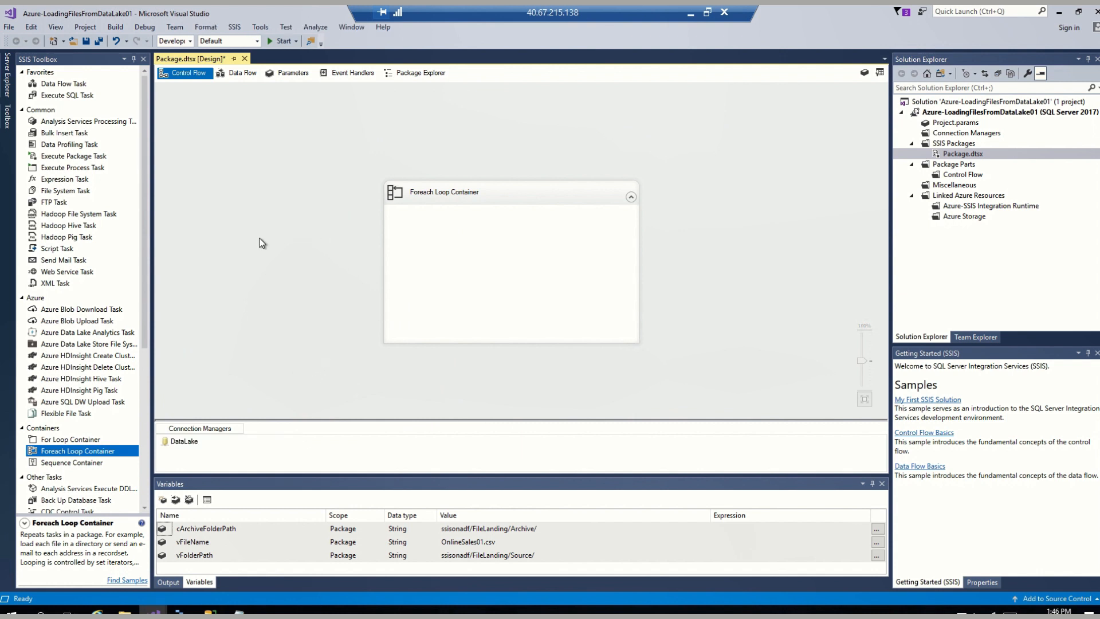
# Add an OLE DB connection manager using the existing data connection to dbSSISonADF on ssls01.database.windows.net
pyautogui.rightClick(302, 446)
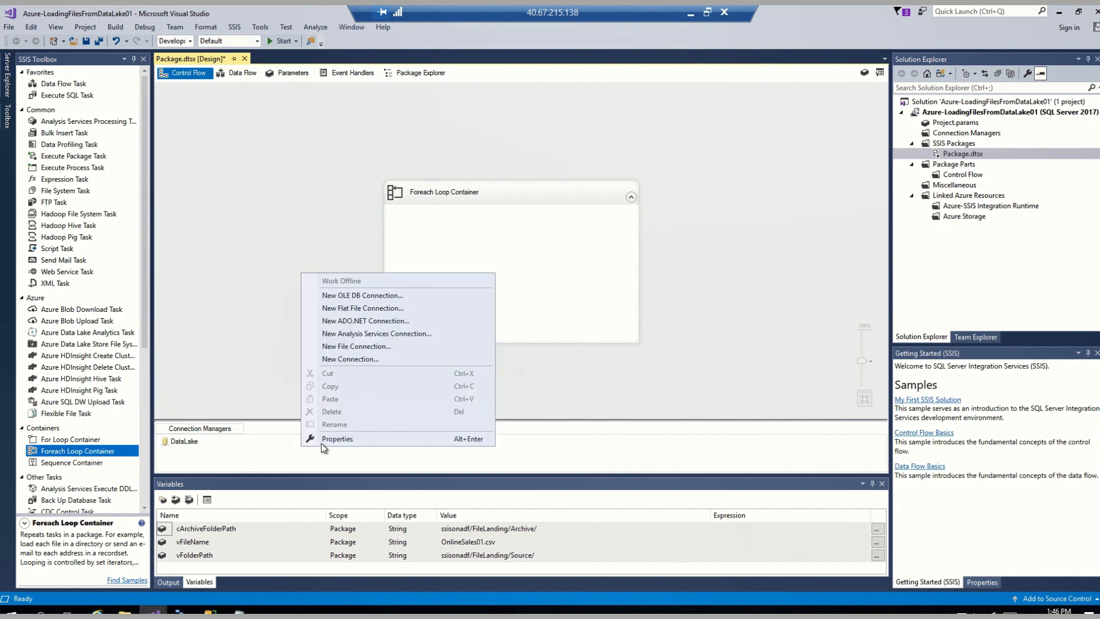
pyautogui.click(366, 296)
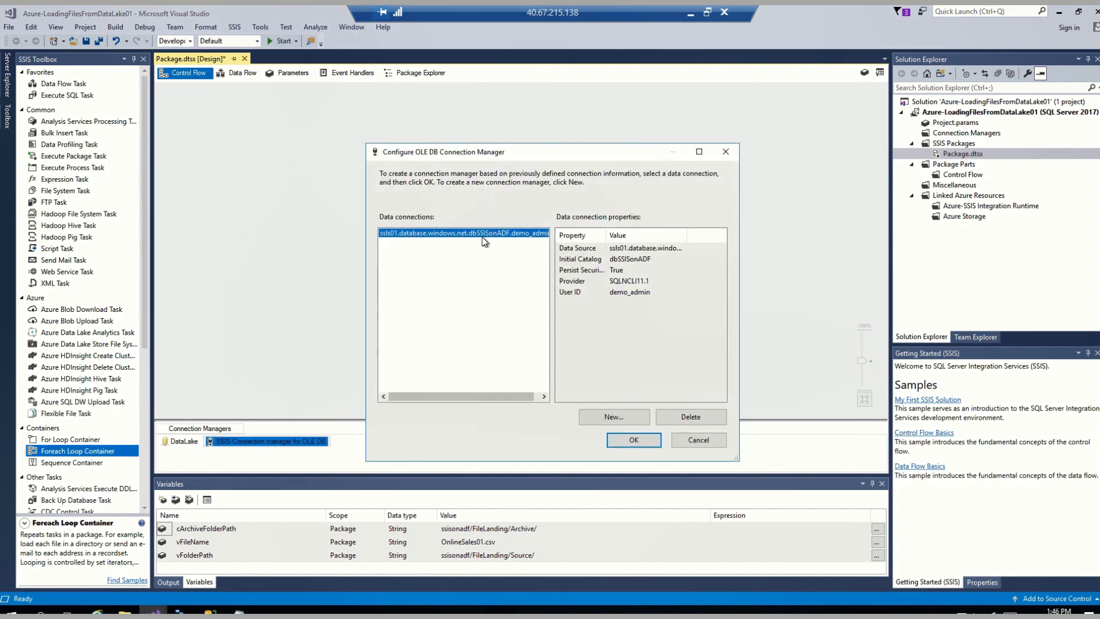
pyautogui.click(634, 440)
# Strip the server name and user name from the new OLE DB connection's name, keeping the database name dbSSISonADF
pyautogui.click(310, 446)
pyautogui.rightClick(305, 446)
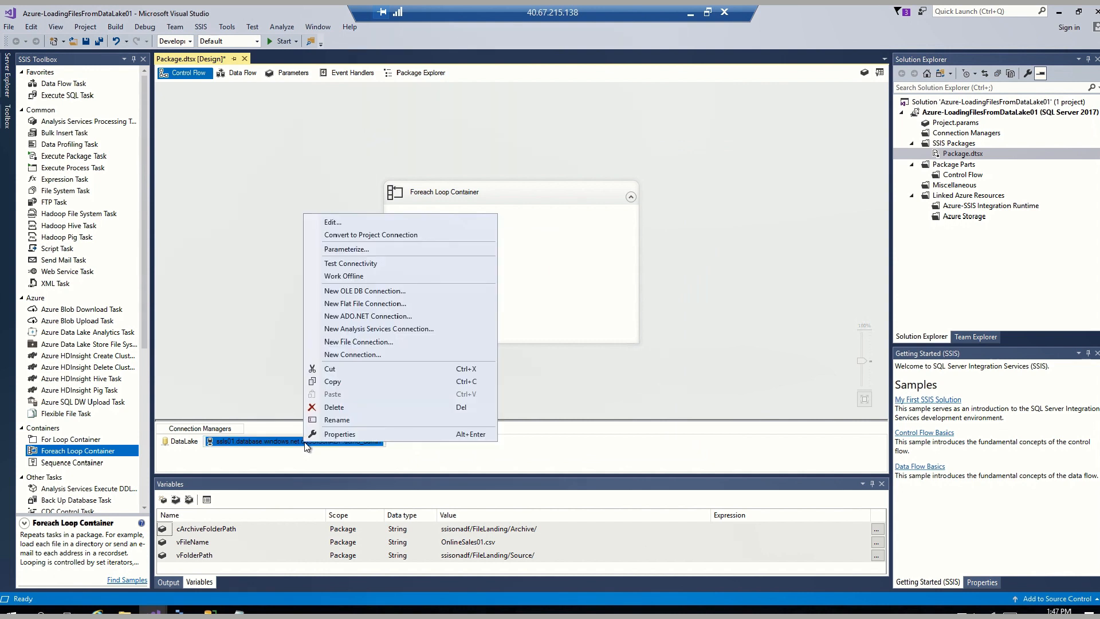
pyautogui.click(334, 421)
pyautogui.moveTo(300, 442); pyautogui.dragTo(196, 448)
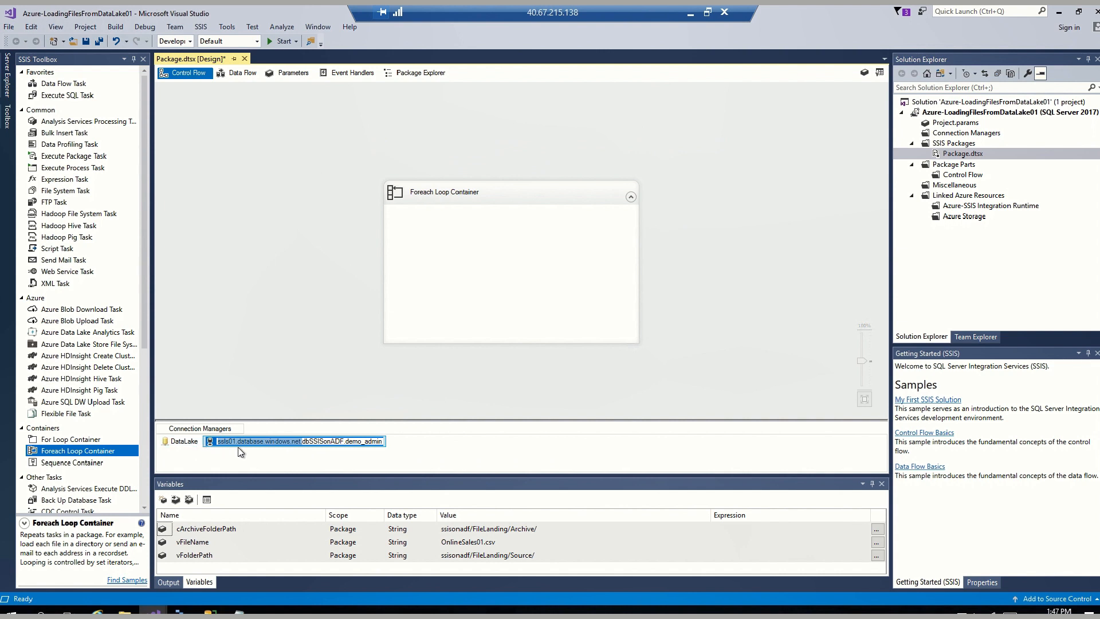
pyautogui.press('Delete')
pyautogui.moveTo(296, 447); pyautogui.dragTo(261, 444)
pyautogui.press('Delete')
pyautogui.click(284, 411)
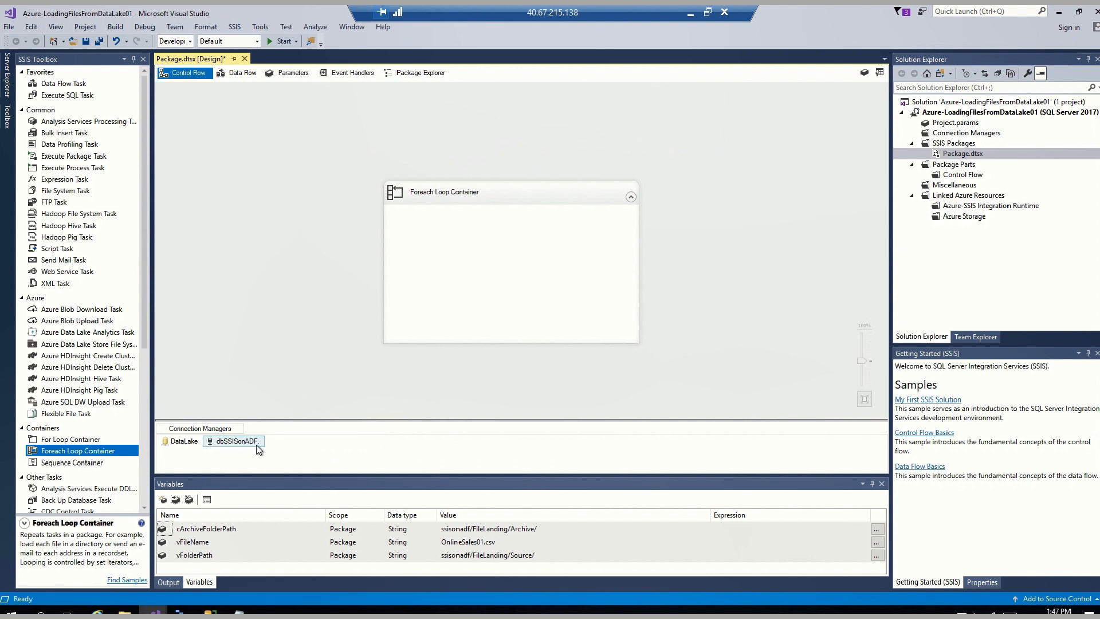
# Examine the database name set in the OLE DB connection, and close its settings without changes
pyautogui.click(256, 445)
pyautogui.doubleClick(259, 441)
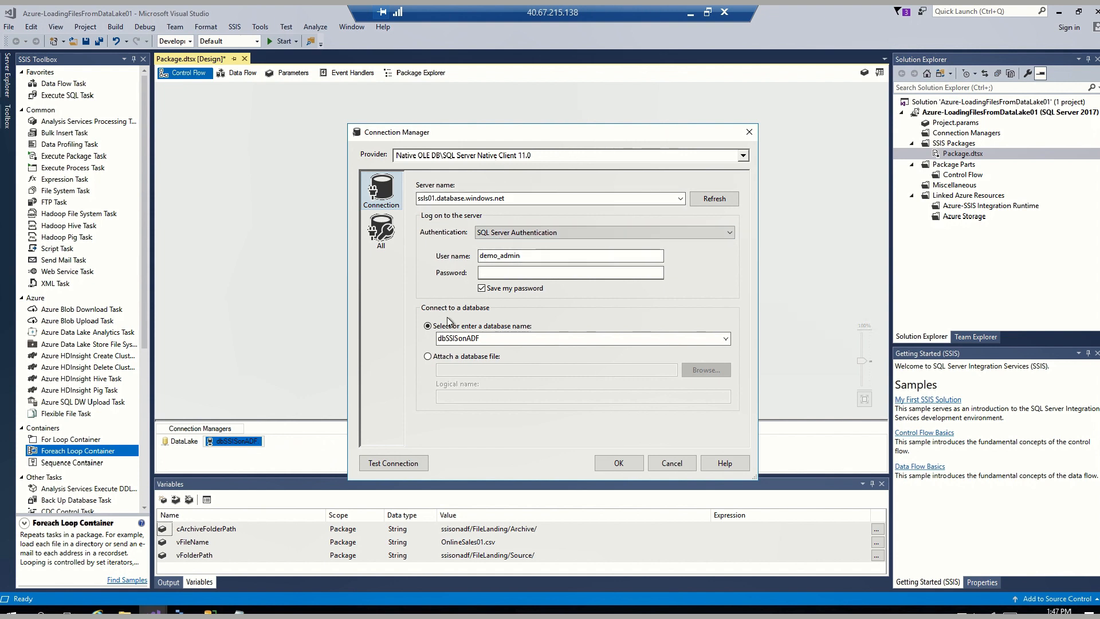
pyautogui.moveTo(491, 338); pyautogui.dragTo(412, 338)
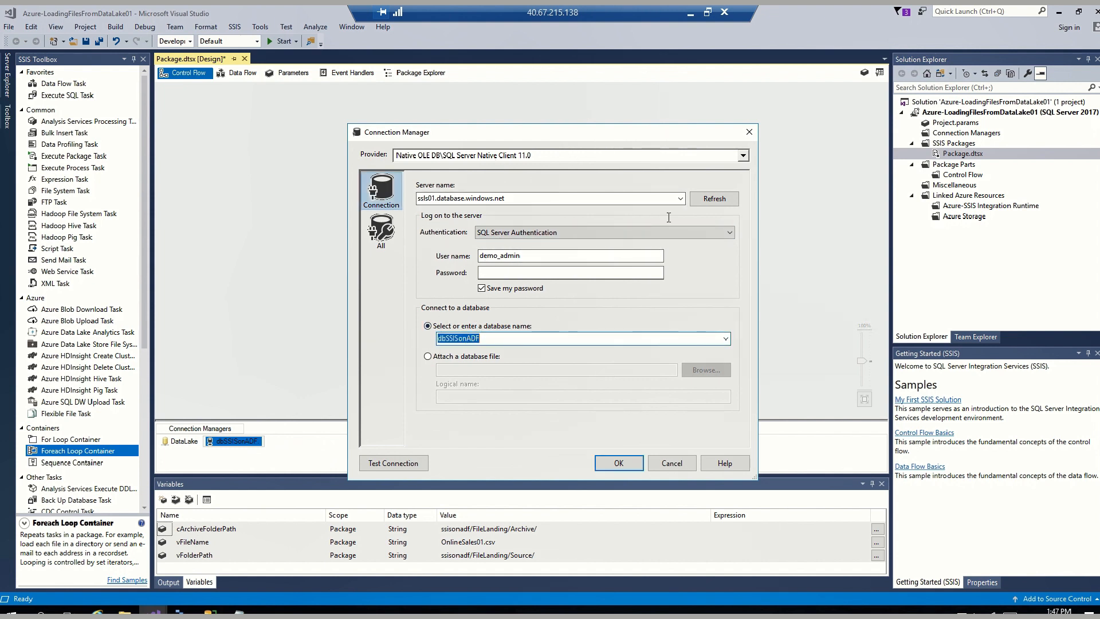
pyautogui.click(750, 133)
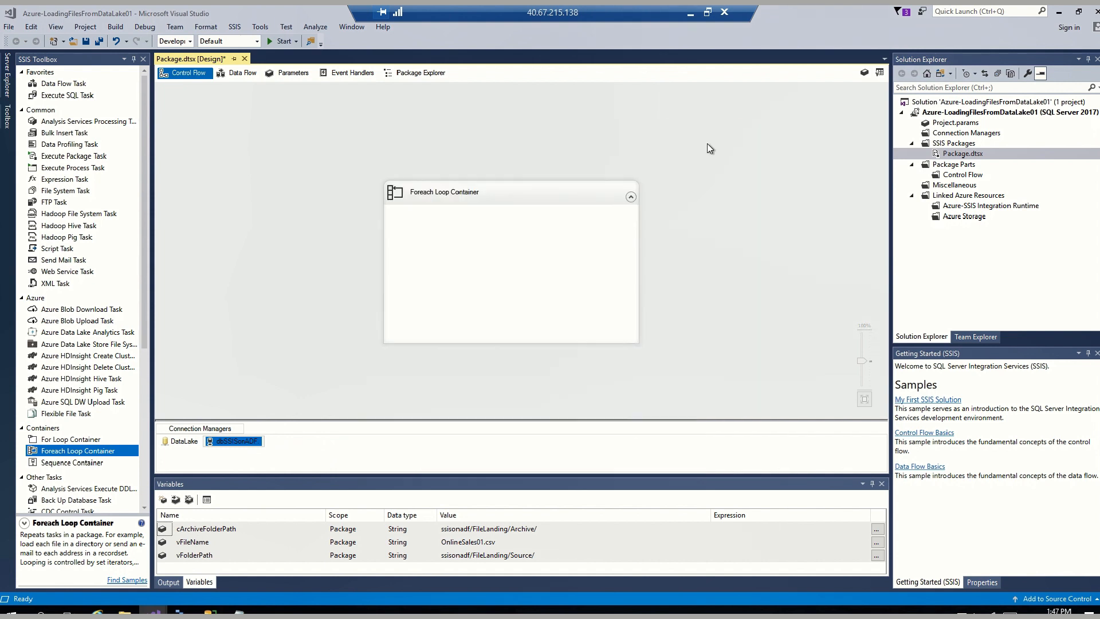
# Correct the OLE DB connection manager's name so that it reads exactly dbSSISonADF
pyautogui.click(235, 451)
pyautogui.click(255, 446)
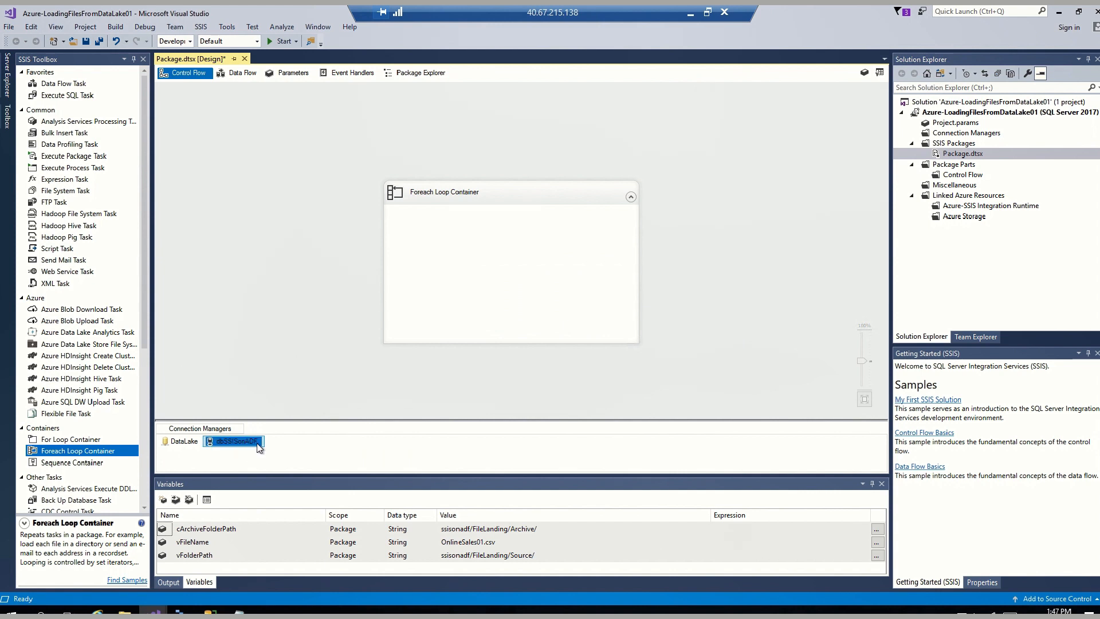
pyautogui.rightClick(257, 447)
pyautogui.click(297, 425)
pyautogui.click(259, 444)
pyautogui.write('.')
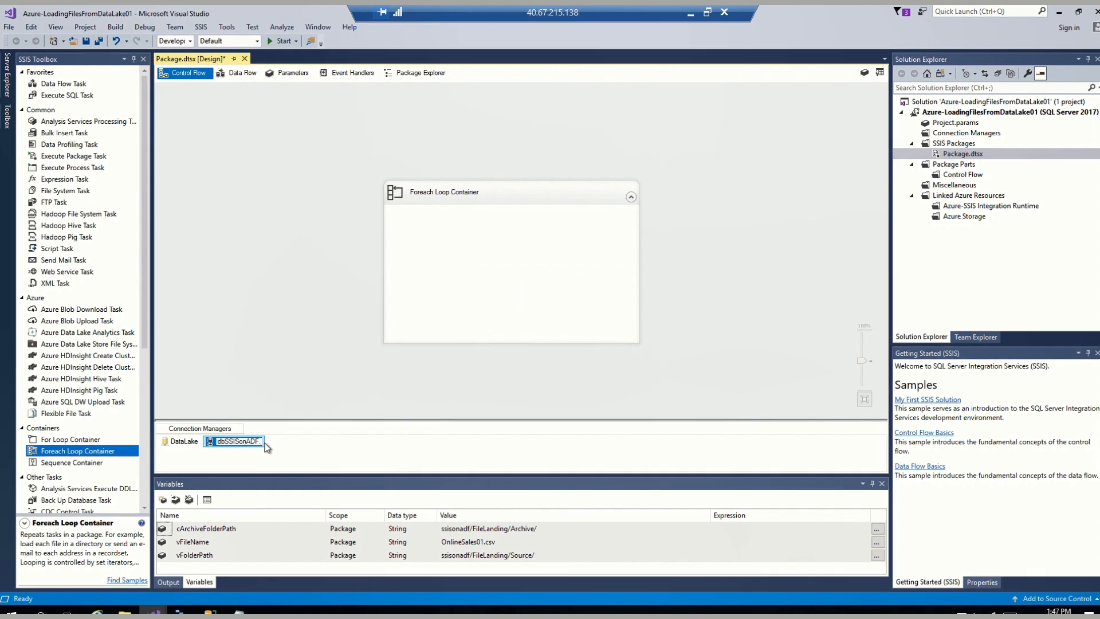
pyautogui.click(301, 398)
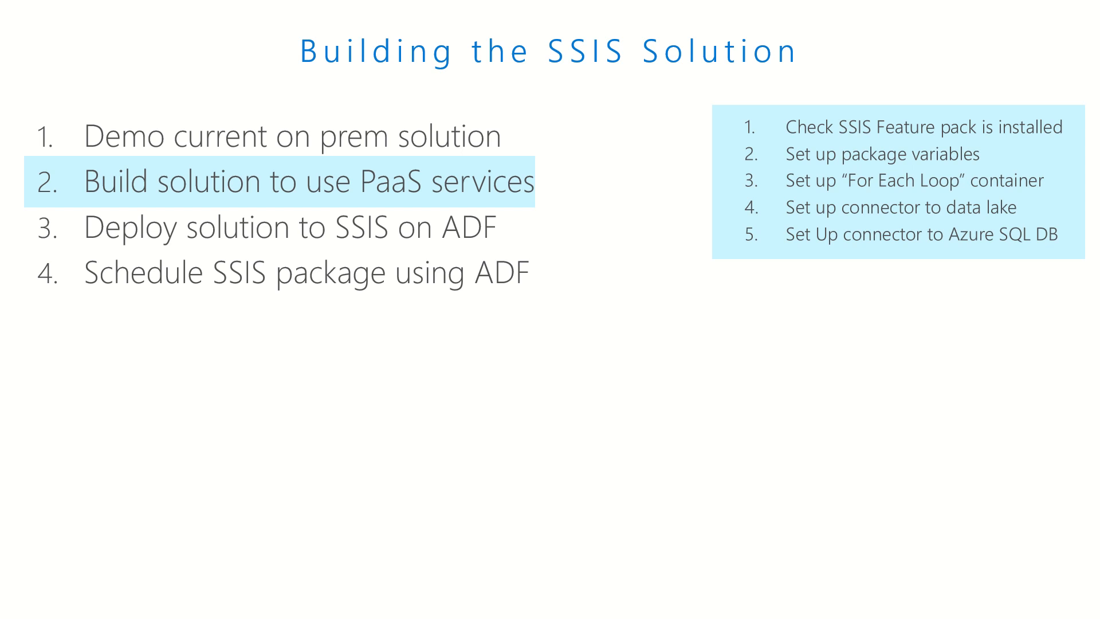
pyautogui.press('Right')
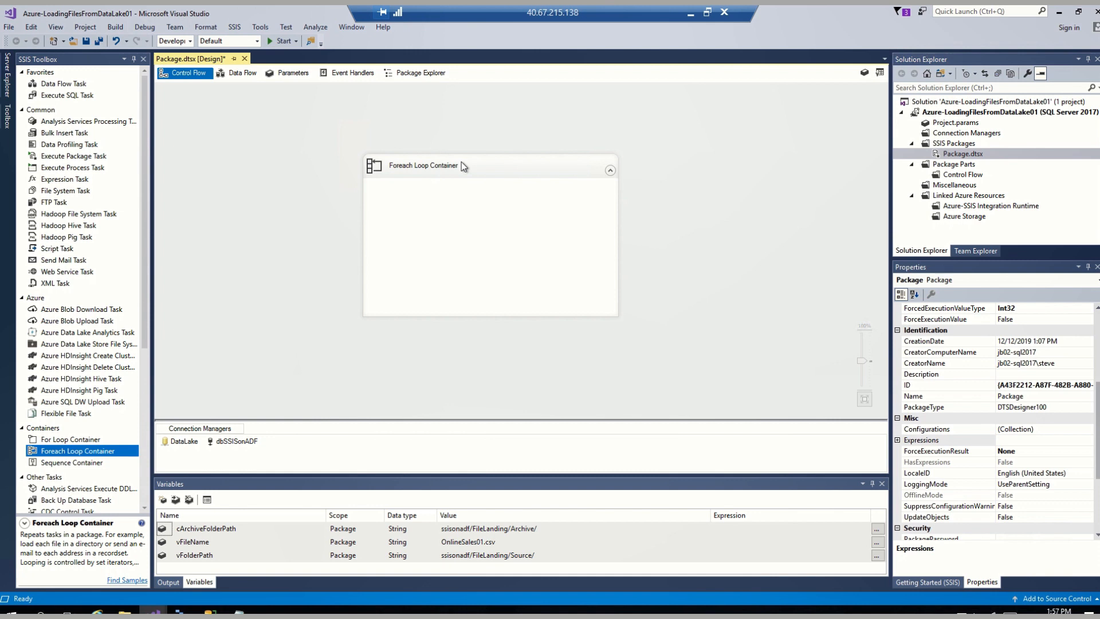
# Add a property expression for FolderPath to the Foreach Loop container's collection enumerator
pyautogui.doubleClick(462, 166)
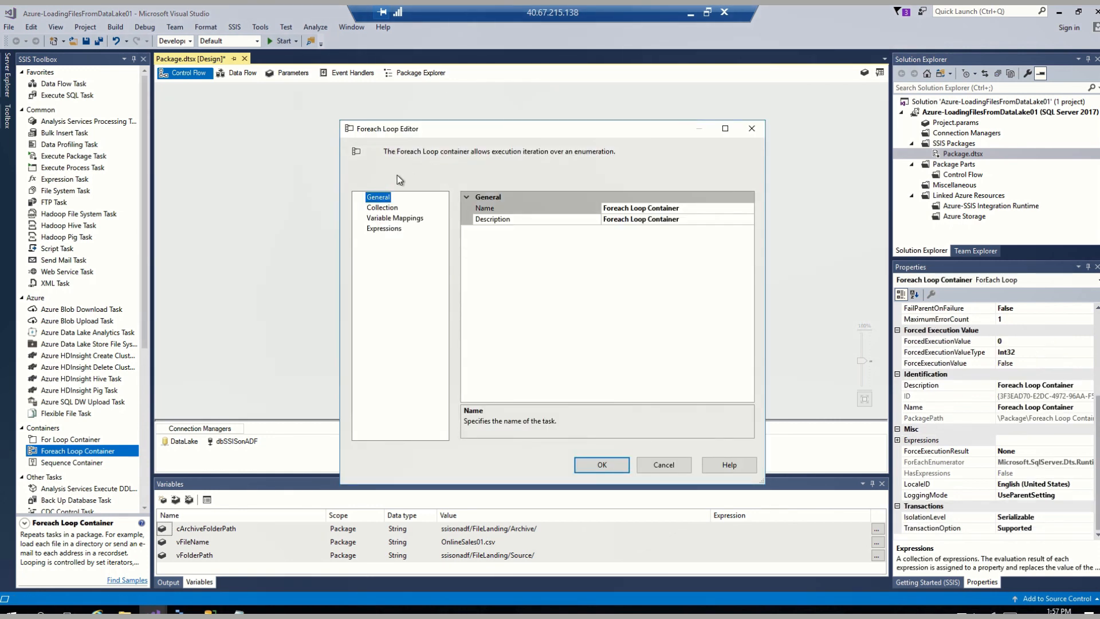
pyautogui.click(383, 208)
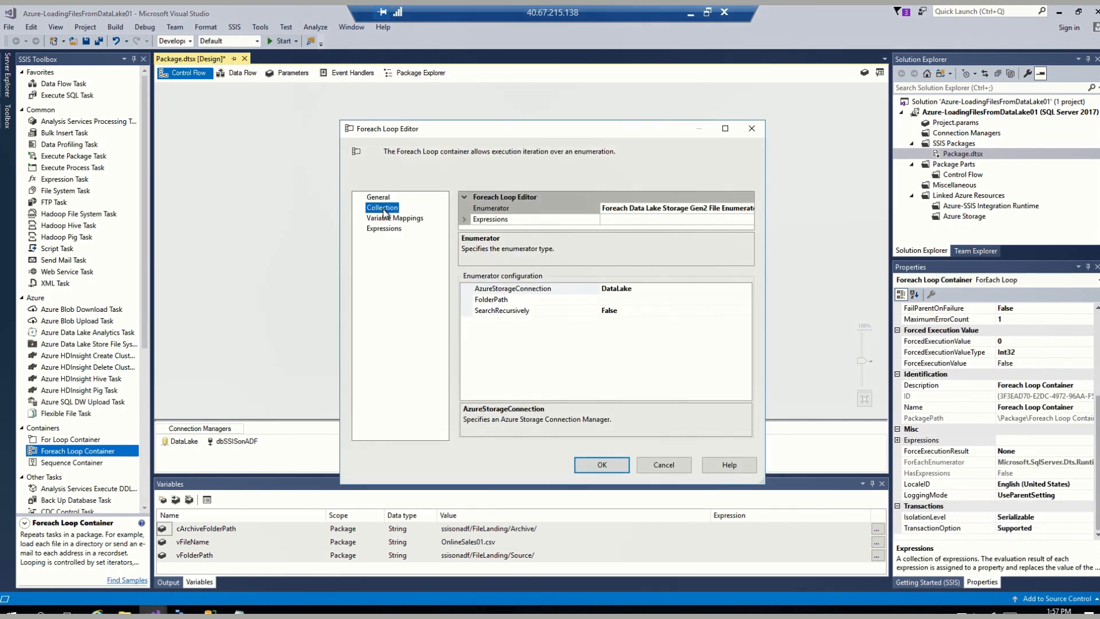
pyautogui.click(465, 222)
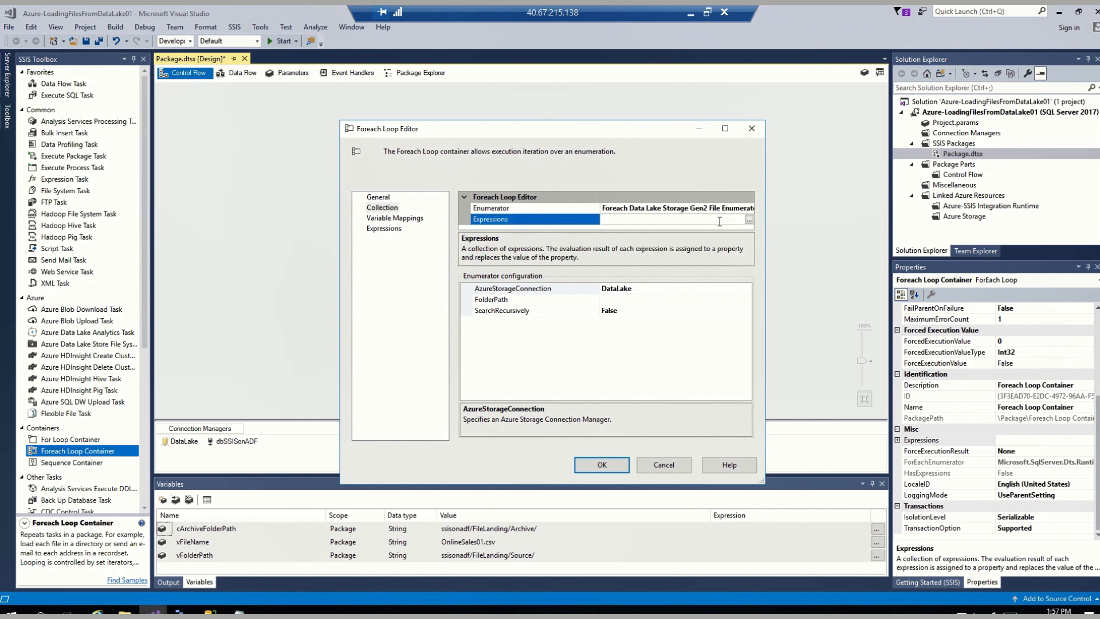
pyautogui.click(748, 220)
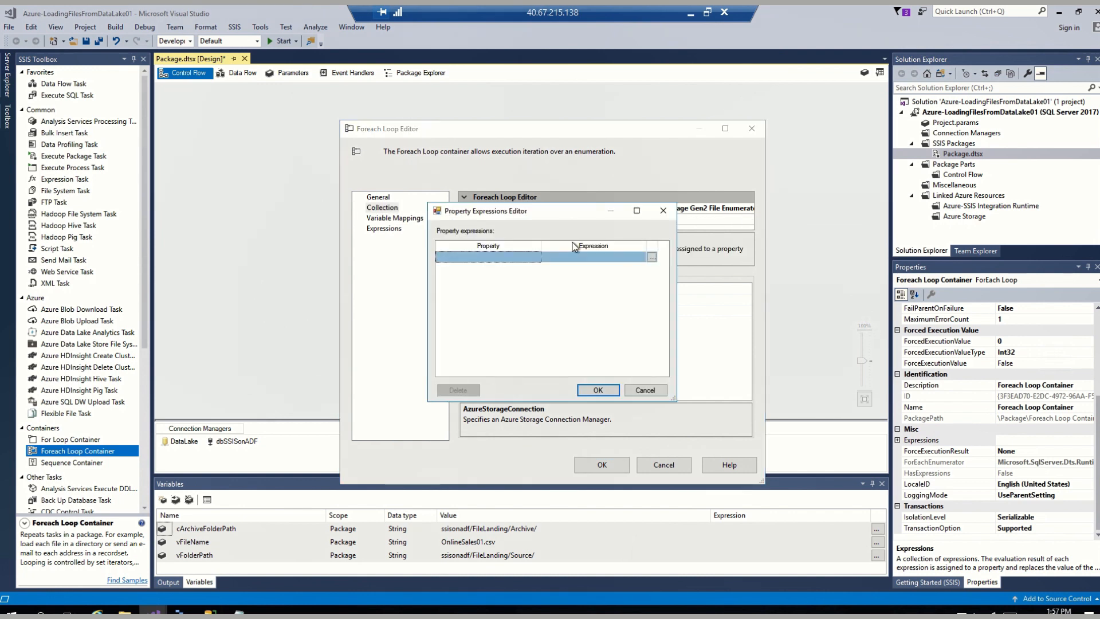
pyautogui.click(497, 257)
pyautogui.click(536, 256)
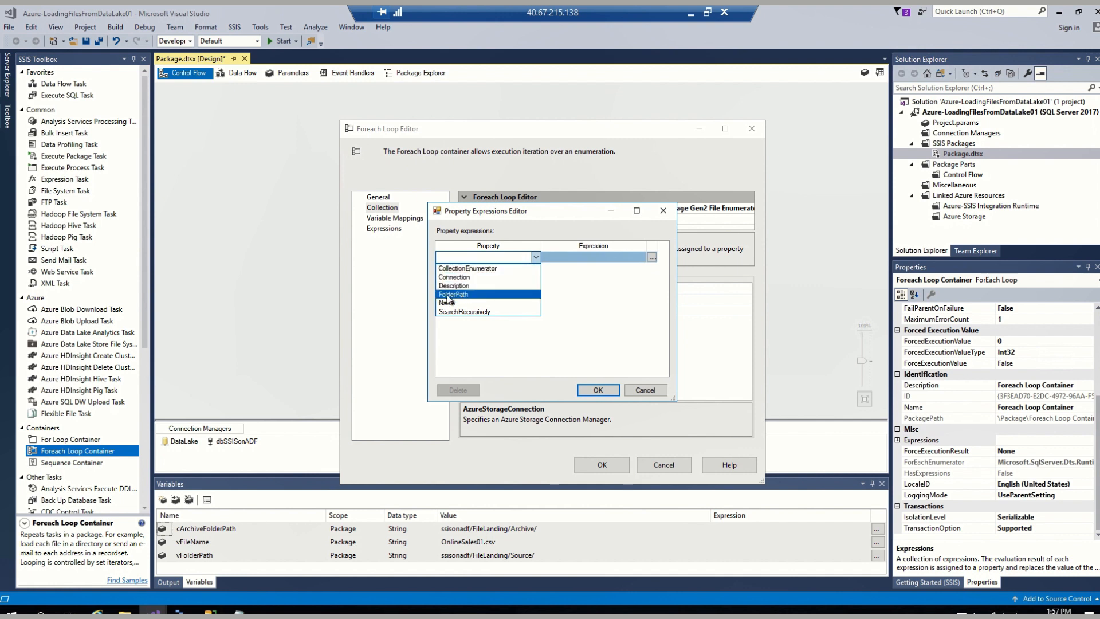
pyautogui.click(466, 294)
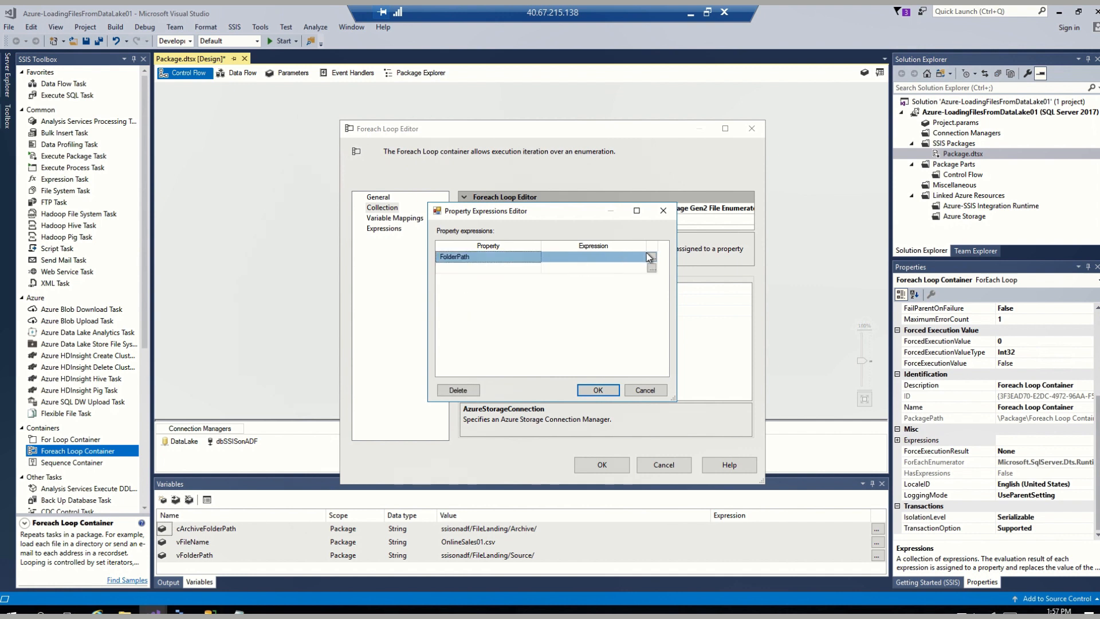
# Set the FolderPath expression to @[User::vFolderPath], evaluate it and accept the property expressions
pyautogui.click(652, 259)
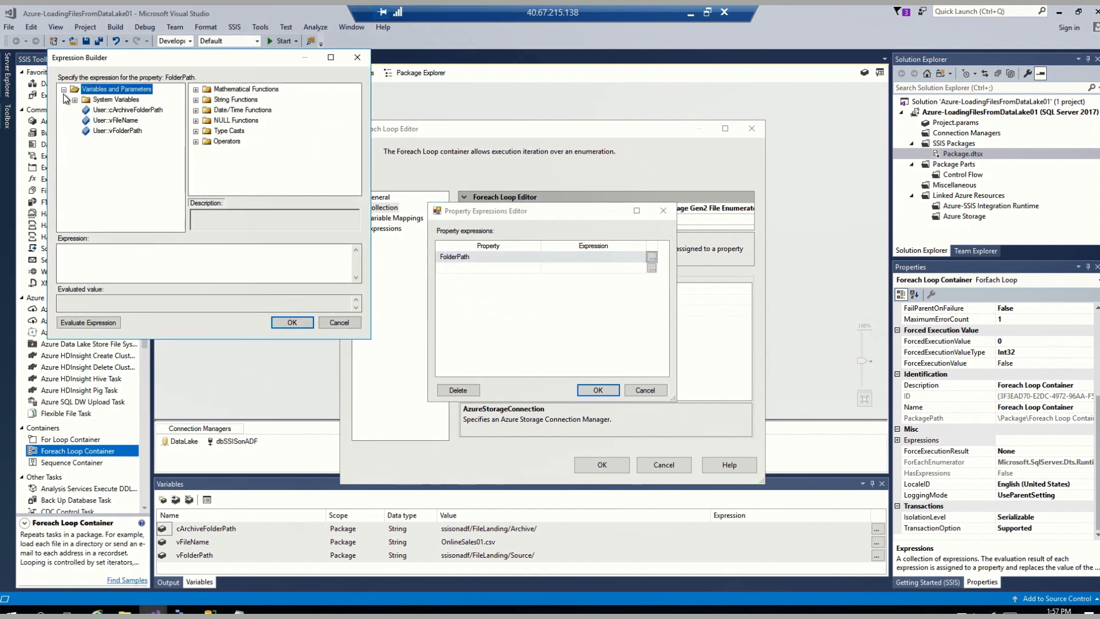
pyautogui.click(116, 131)
pyautogui.moveTo(115, 132); pyautogui.dragTo(112, 265)
pyautogui.click(100, 322)
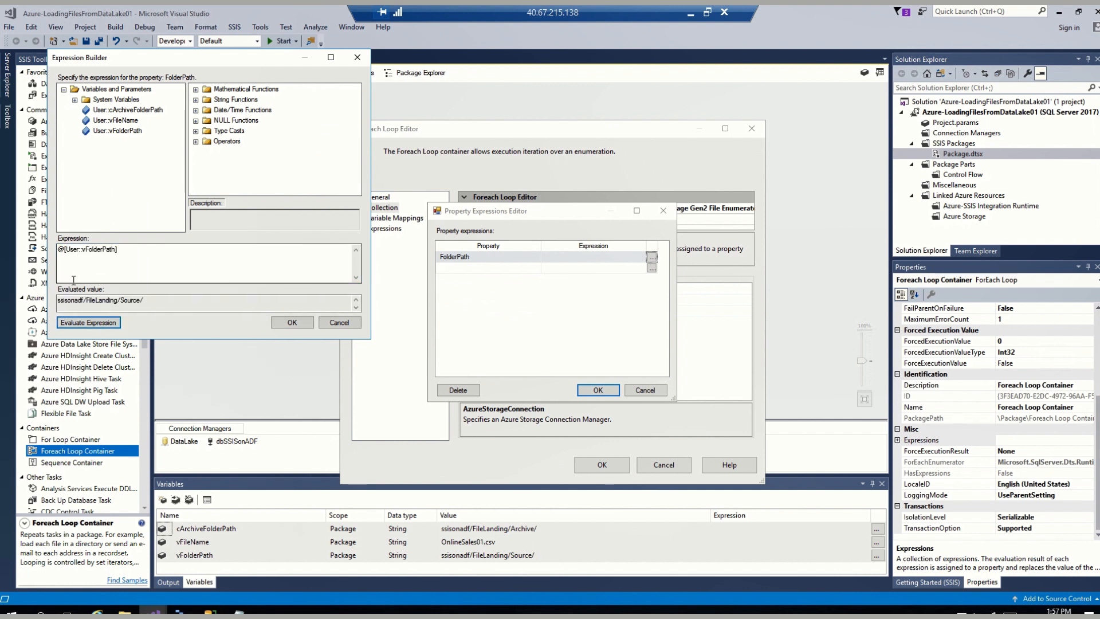
pyautogui.click(89, 325)
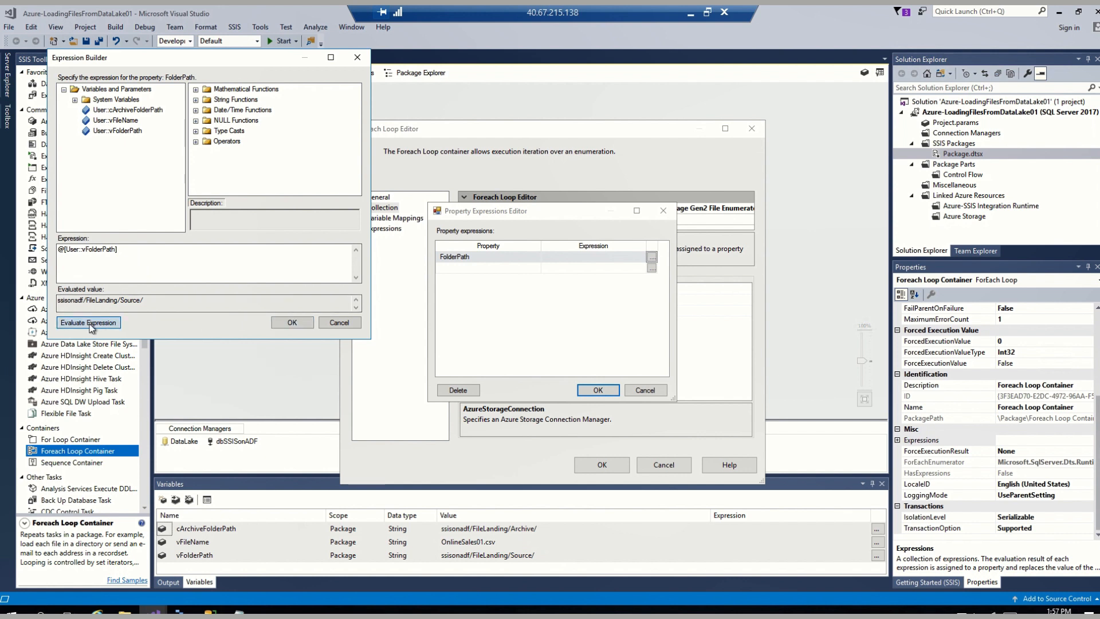
pyautogui.click(292, 323)
pyautogui.click(598, 390)
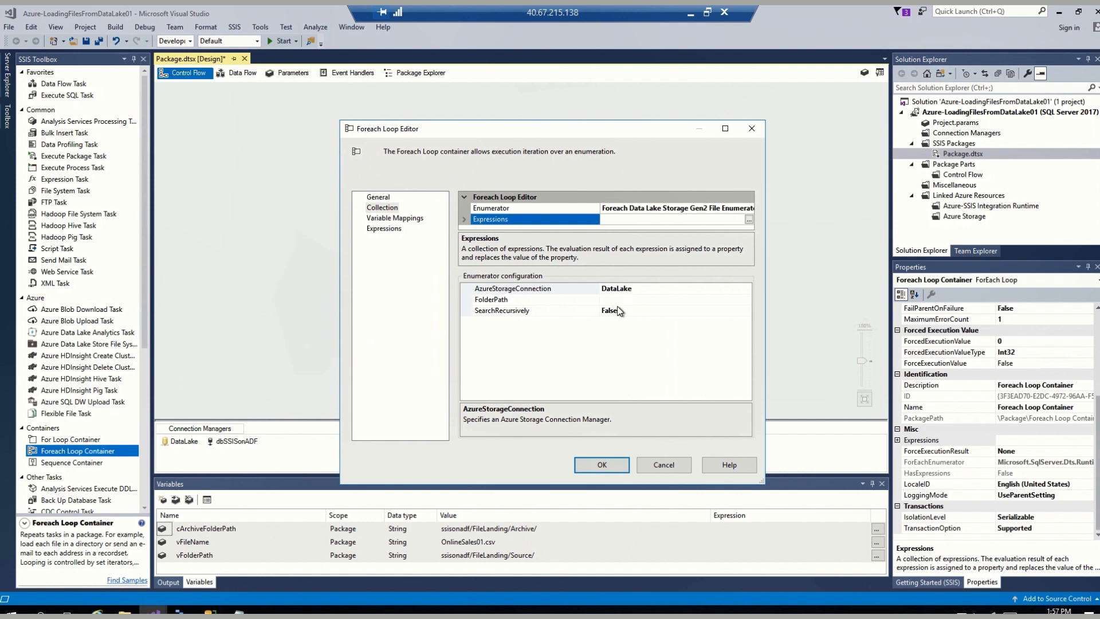
# Map the variable User::vFileName to index 0 of the Foreach Loop container's collection value
pyautogui.click(390, 219)
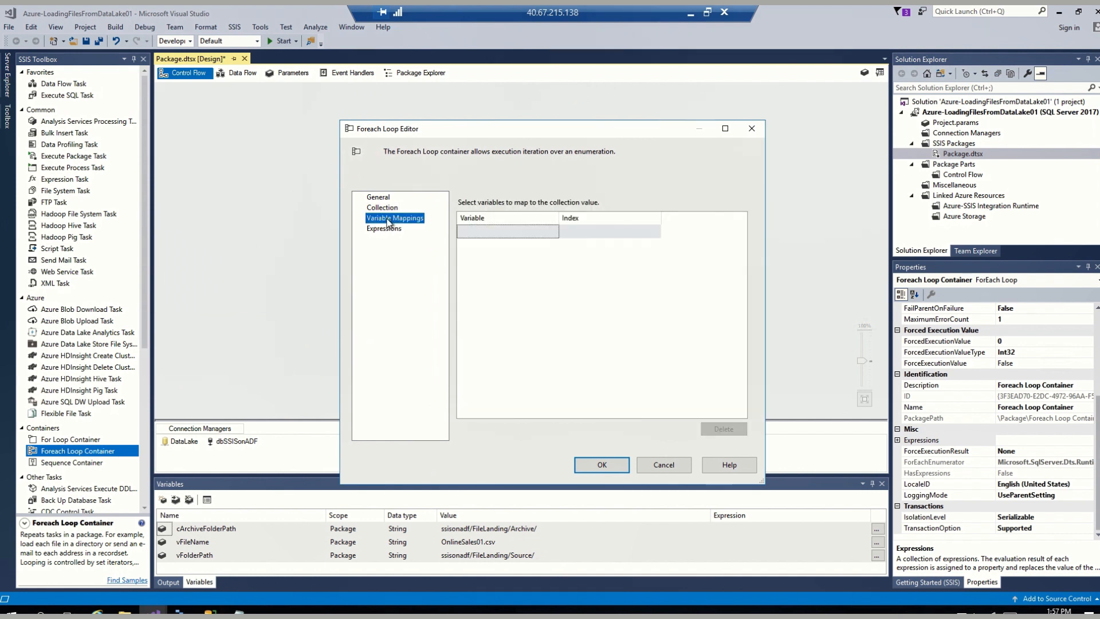
pyautogui.click(502, 238)
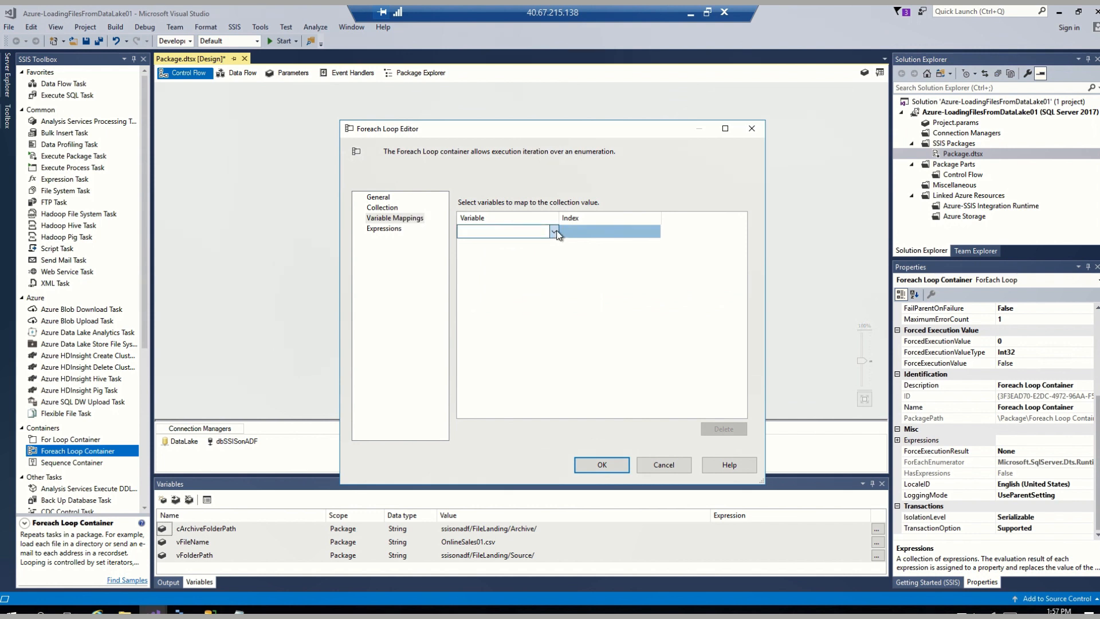
pyautogui.click(553, 231)
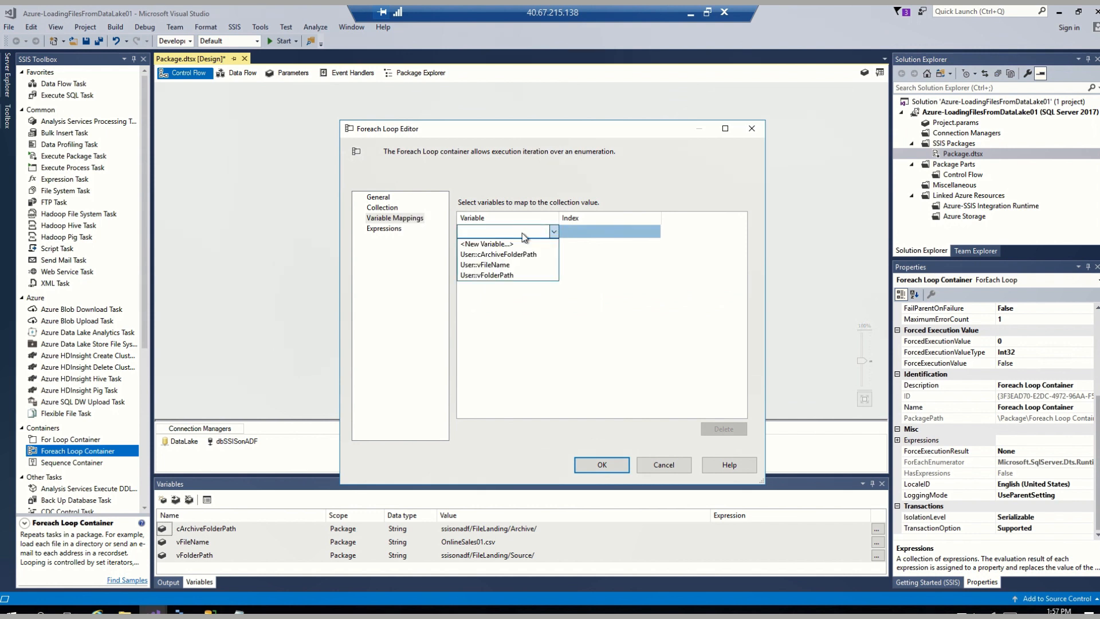
pyautogui.click(477, 265)
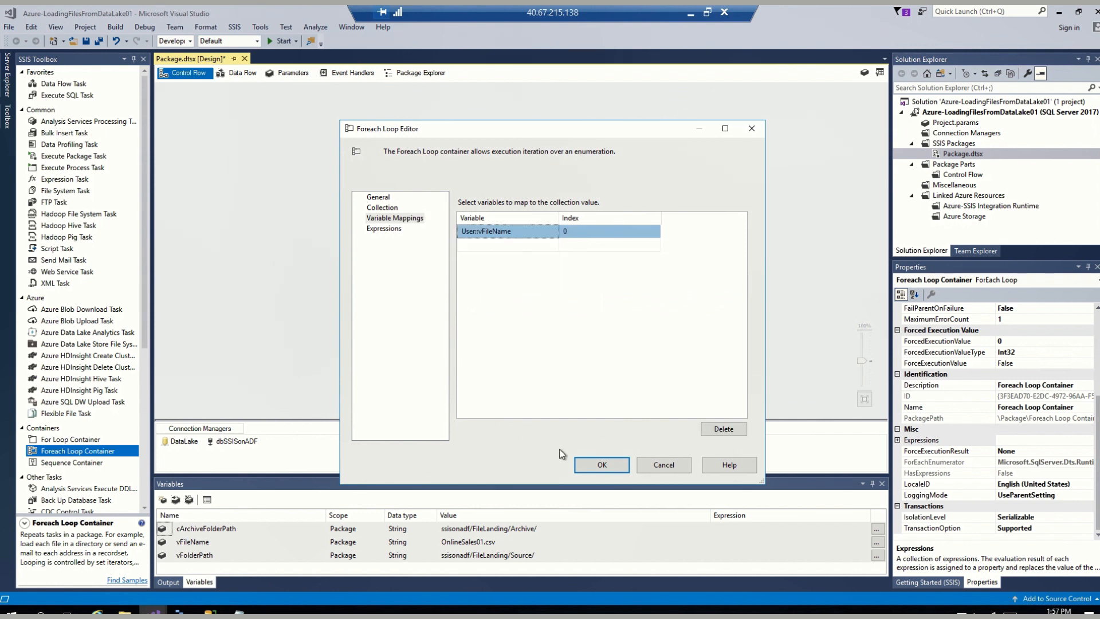
# Accept the Foreach Loop container's settings and check the files in ssisonadf/FileLanding/Source in Azure Storage Explorer
pyautogui.click(599, 466)
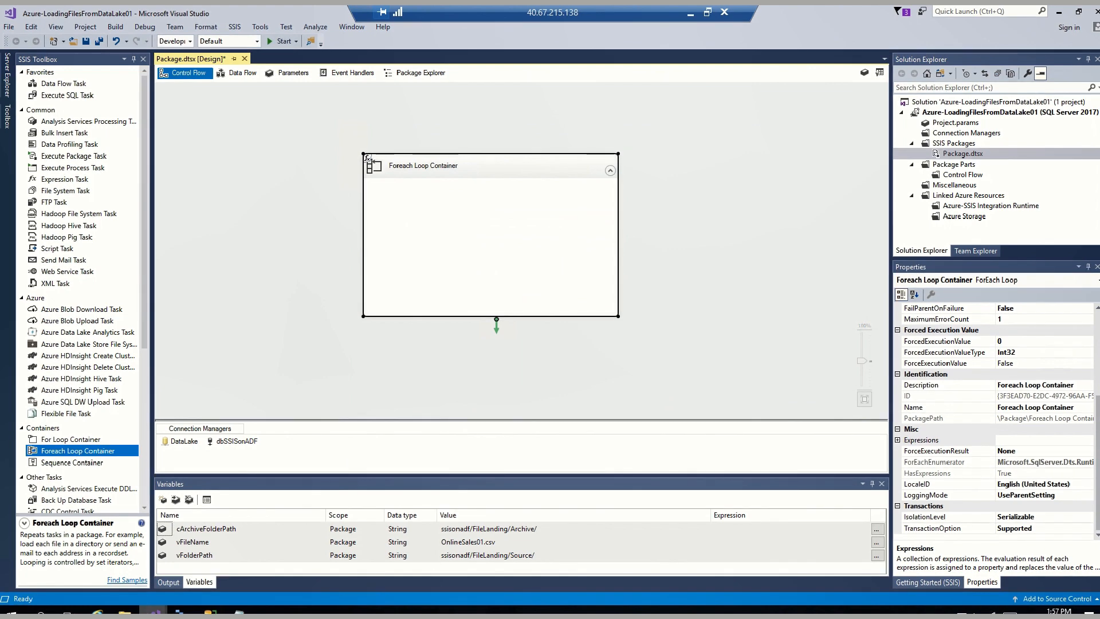
pyautogui.click(179, 612)
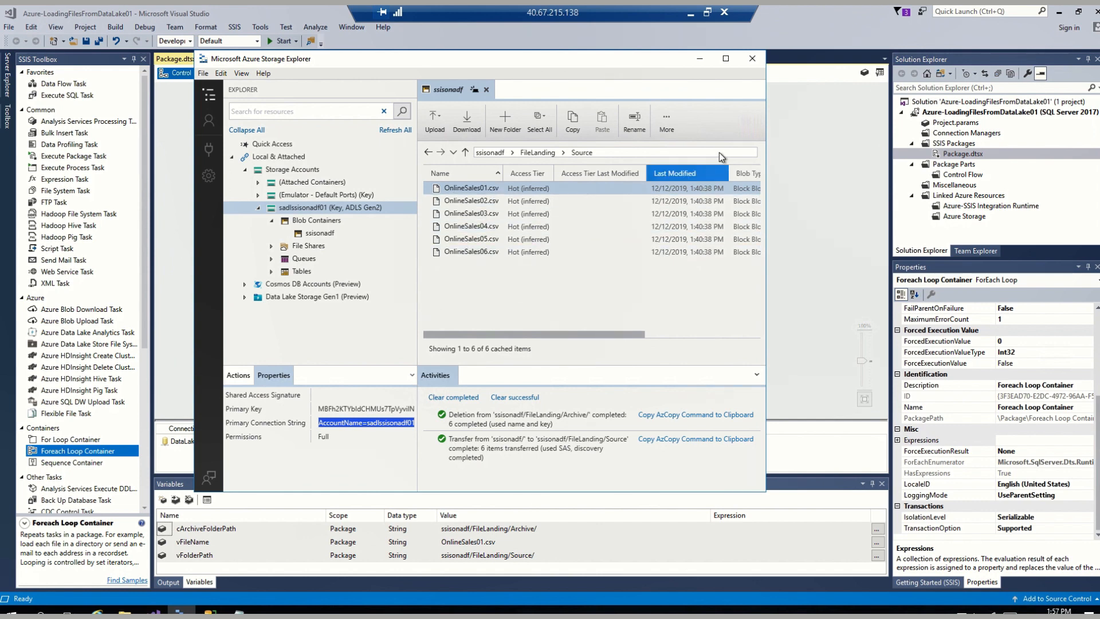
pyautogui.click(834, 167)
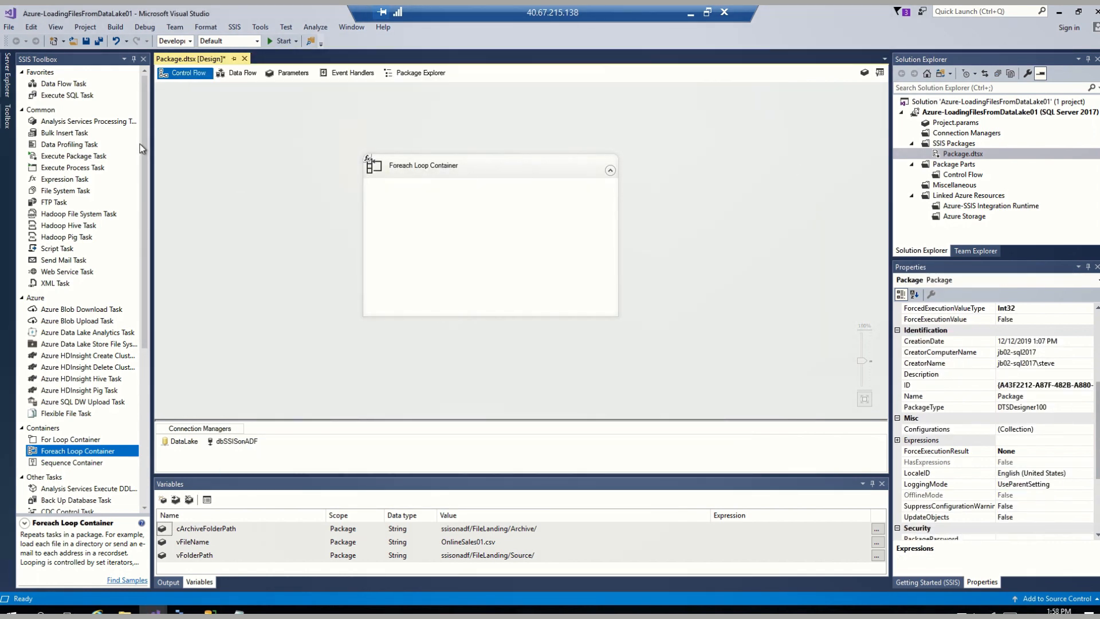
# Add a Script Task inside the Foreach Loop container and name it Script Task - Pop Up Box
pyautogui.moveTo(146, 145); pyautogui.dragTo(144, 154)
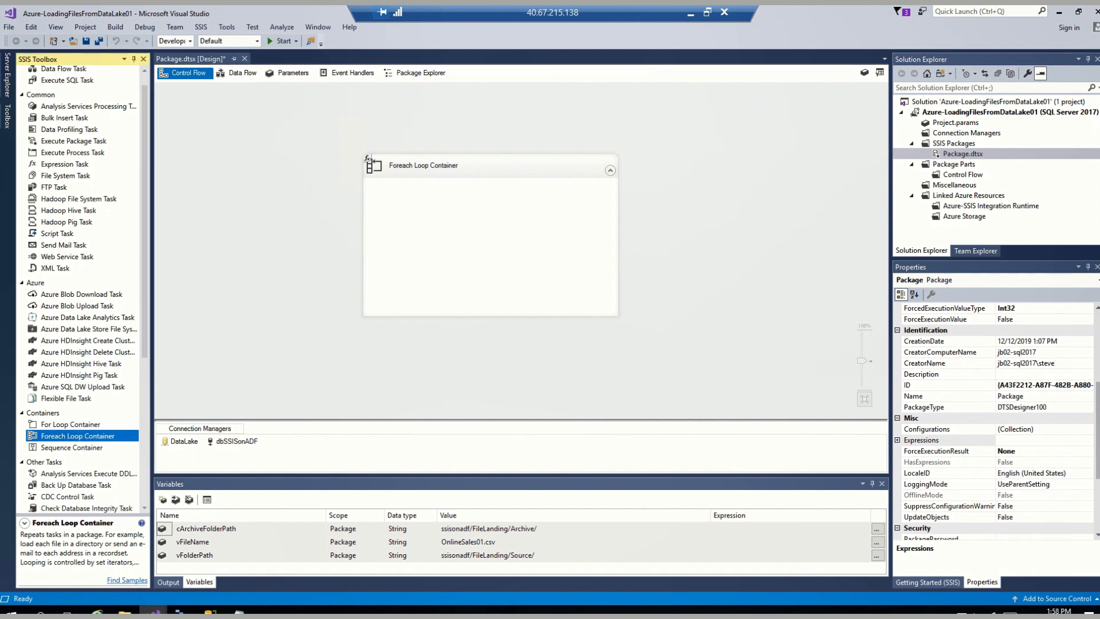
pyautogui.press('Up')
pyautogui.press('Up')
pyautogui.press('Up')
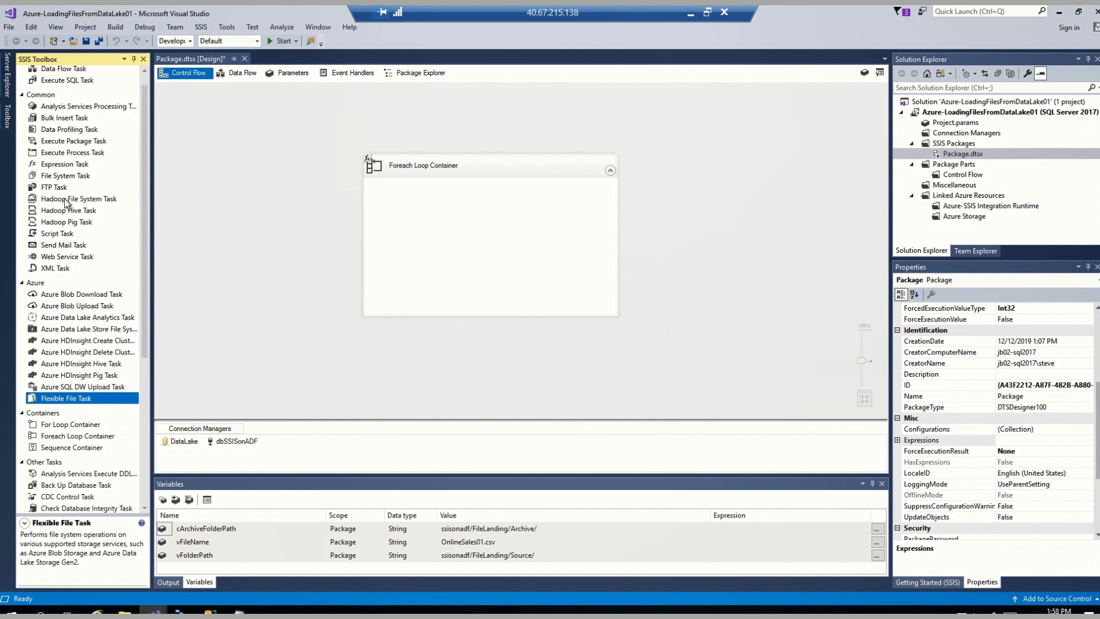
pyautogui.moveTo(48, 237); pyautogui.dragTo(452, 197)
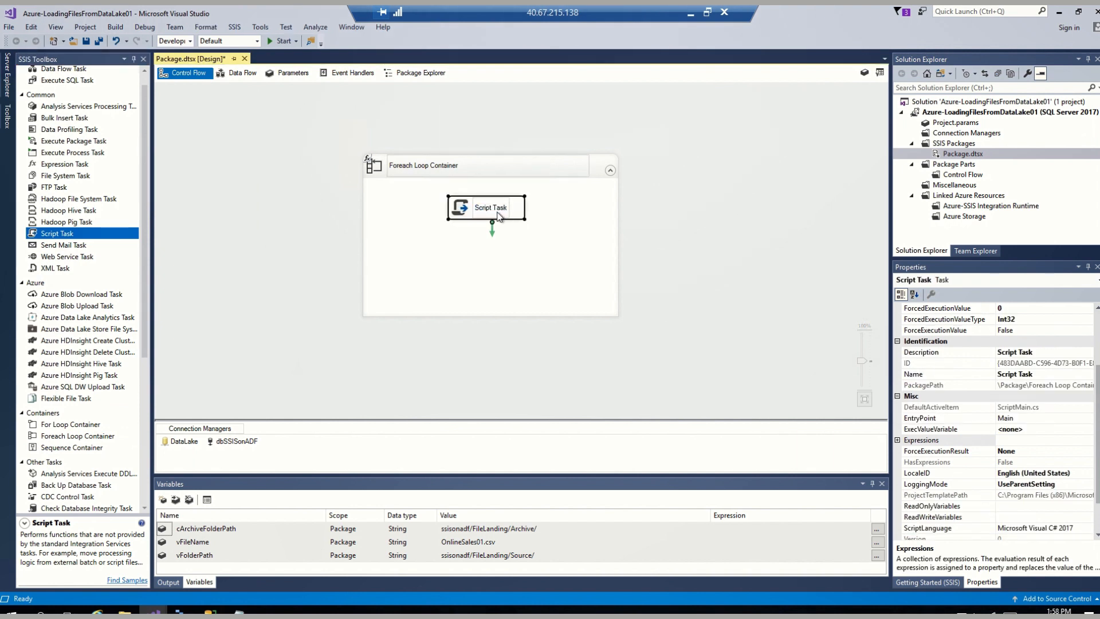
pyautogui.write('- Pop Up Box')
pyautogui.click(486, 248)
pyautogui.click(467, 208)
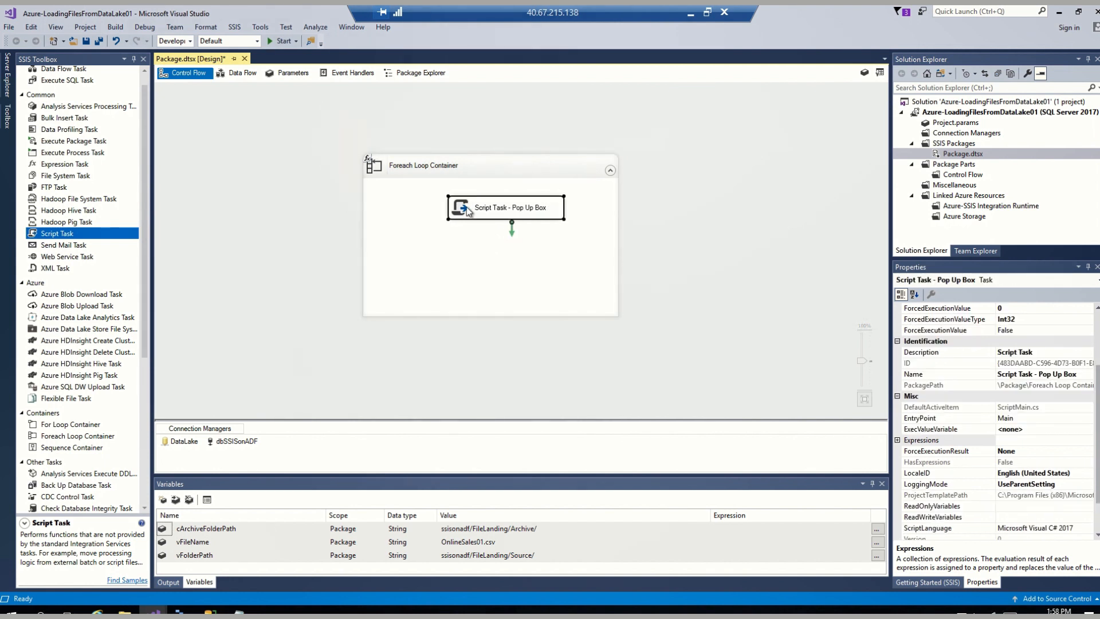
# Set User::vFileName as the read-only variable of the Script Task - Pop Up Box
pyautogui.doubleClick(466, 208)
pyautogui.click(624, 232)
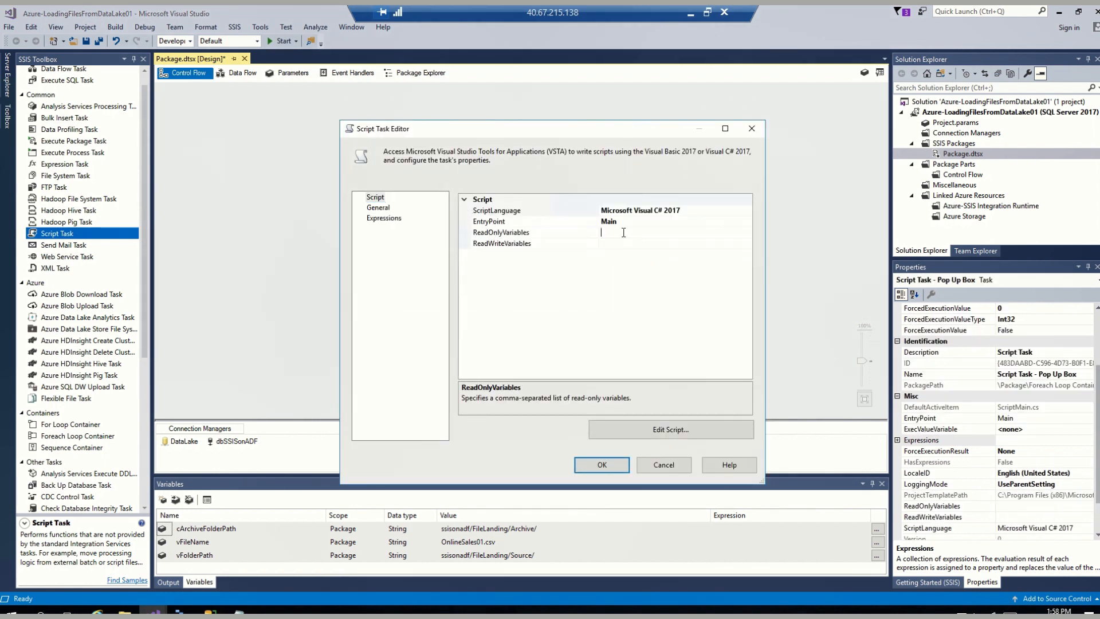
pyautogui.click(747, 233)
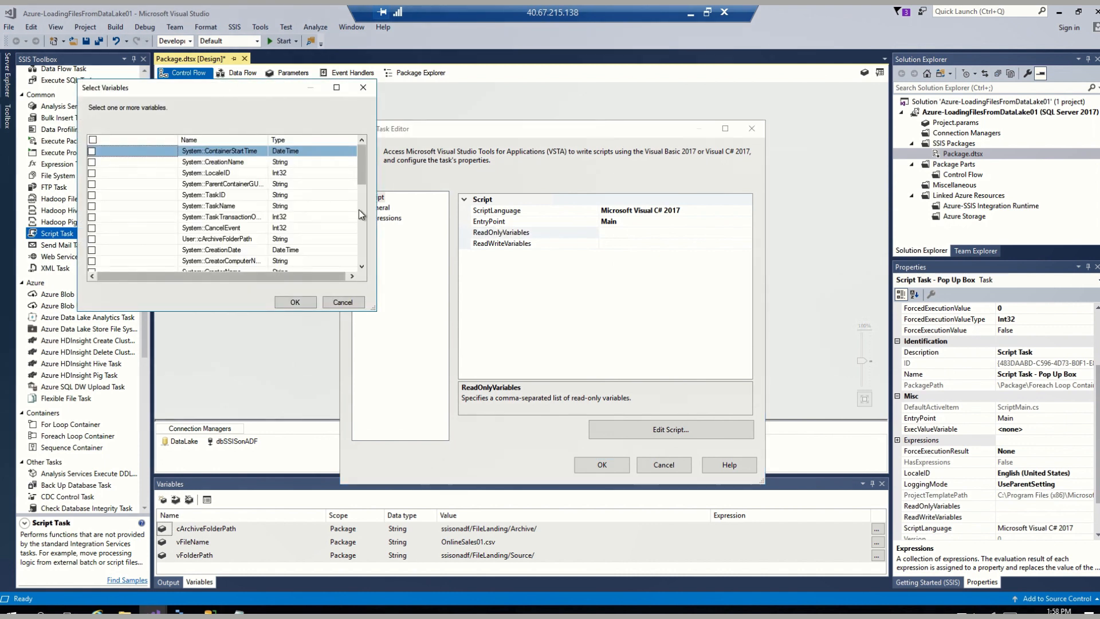
pyautogui.moveTo(362, 172); pyautogui.dragTo(351, 257)
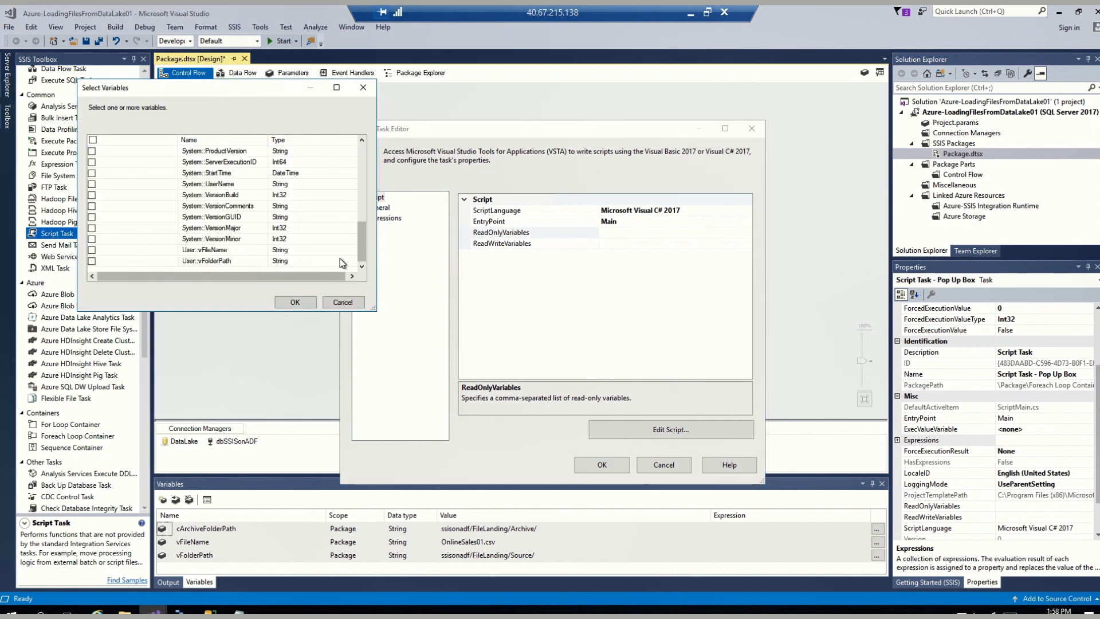
pyautogui.click(91, 250)
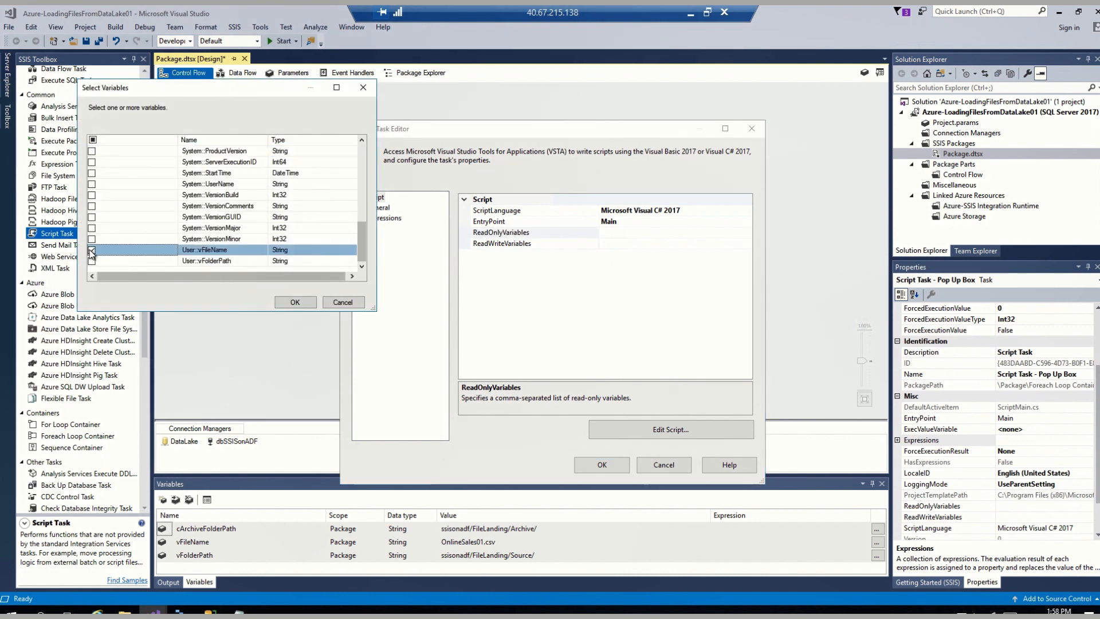
pyautogui.click(292, 303)
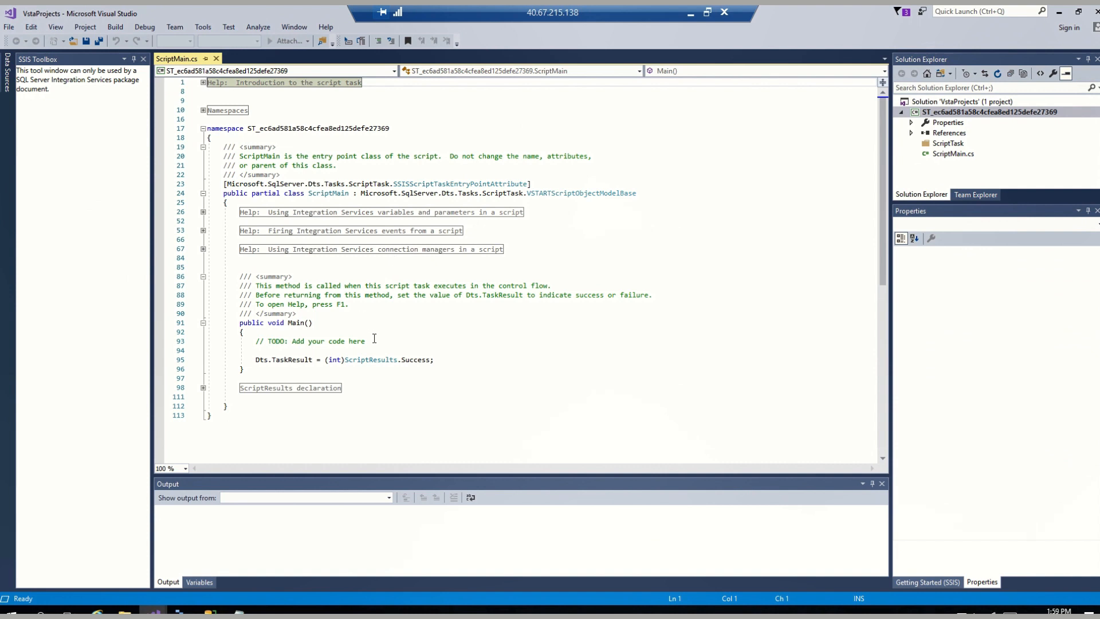
# Replace the TODO comment in Main() with MessageBox.Show(Dts.Variables["User::vFileName"].Value.ToString()); then save and close the script project
pyautogui.click(372, 342)
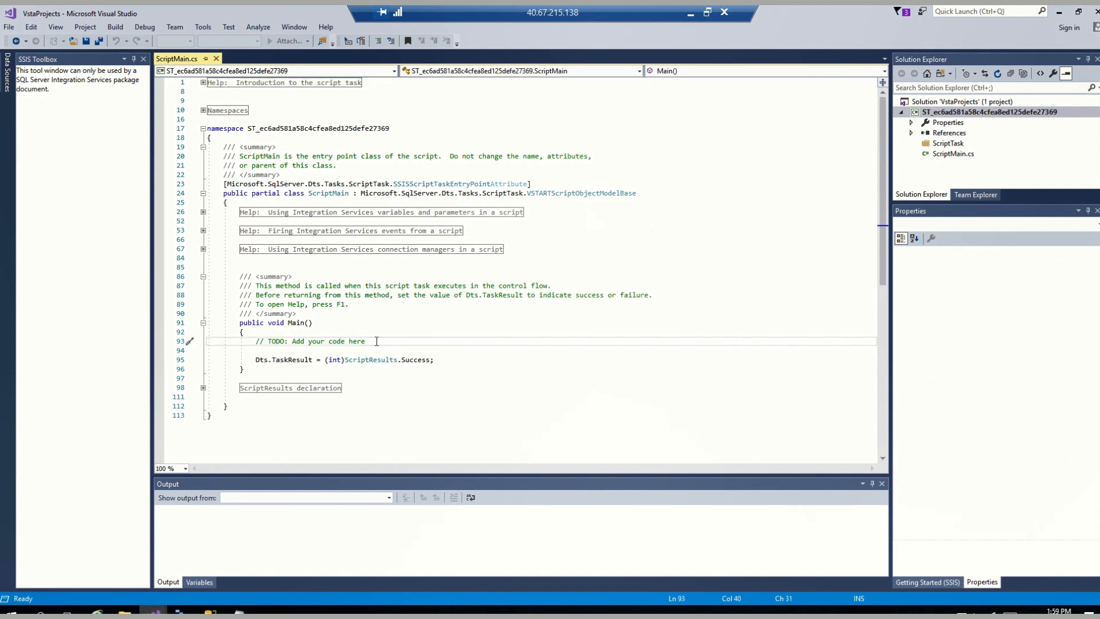
pyautogui.moveTo(375, 341); pyautogui.dragTo(256, 342)
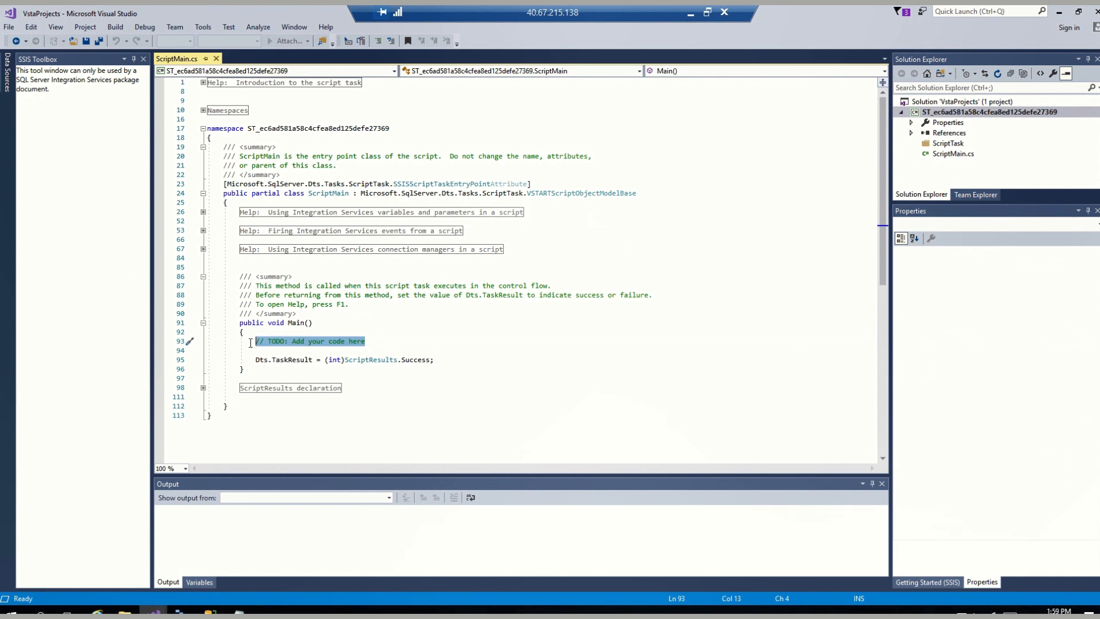
pyautogui.write('MessageBox.Show(Dts.Variables["User::vFileName"].Value.ToString());')
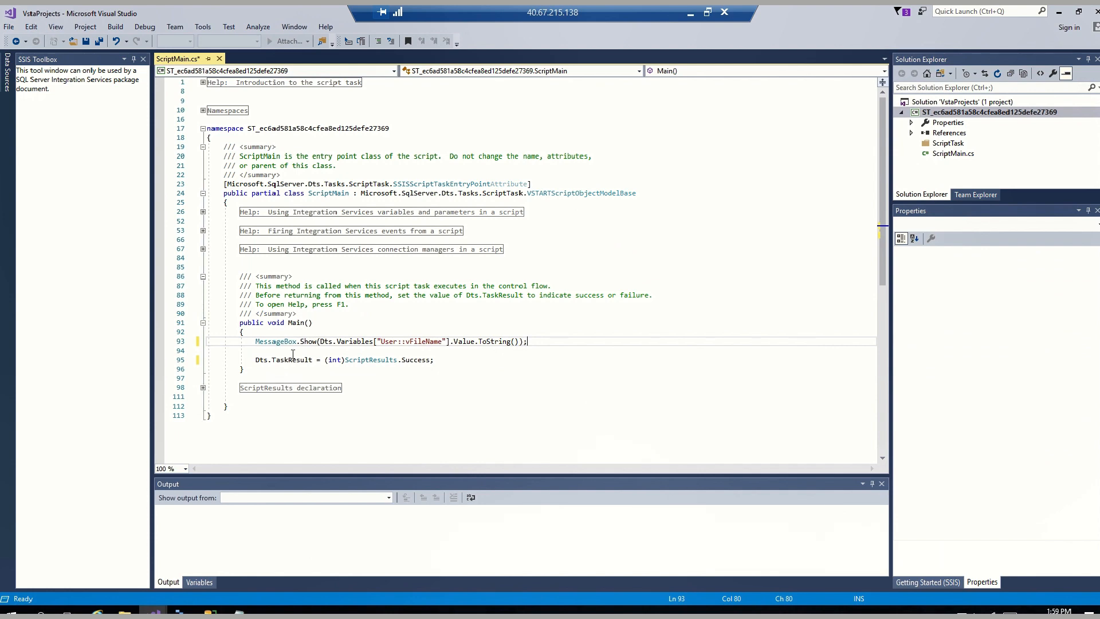
pyautogui.click(99, 41)
pyautogui.click(1096, 13)
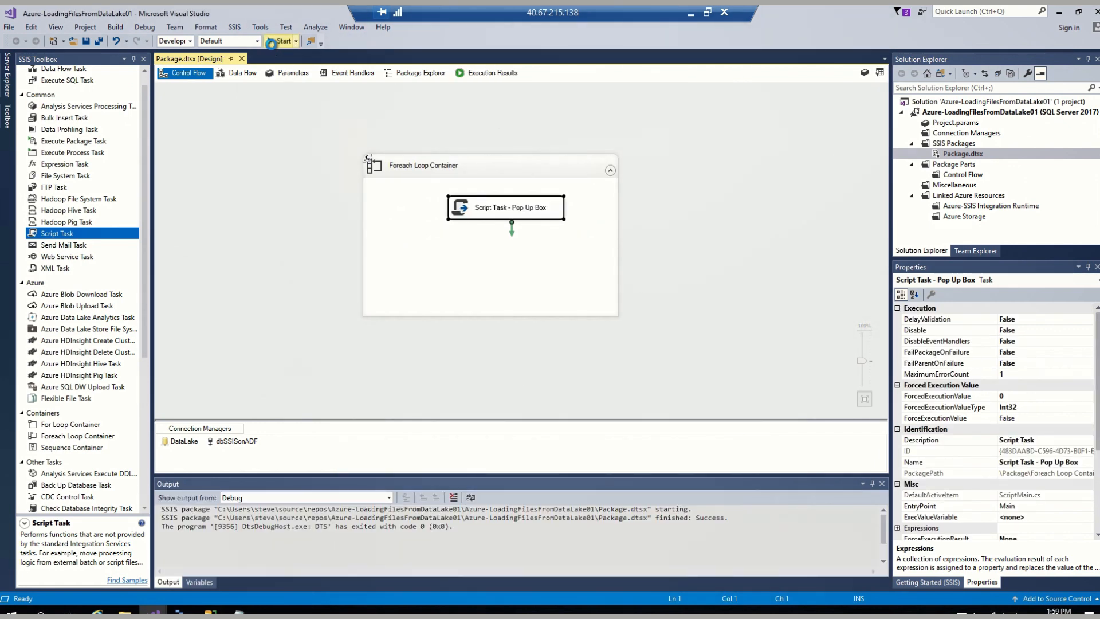
# Run the package to check the vFileName value in each pop-up box, dismiss the boxes and stop debugging
pyautogui.click(282, 41)
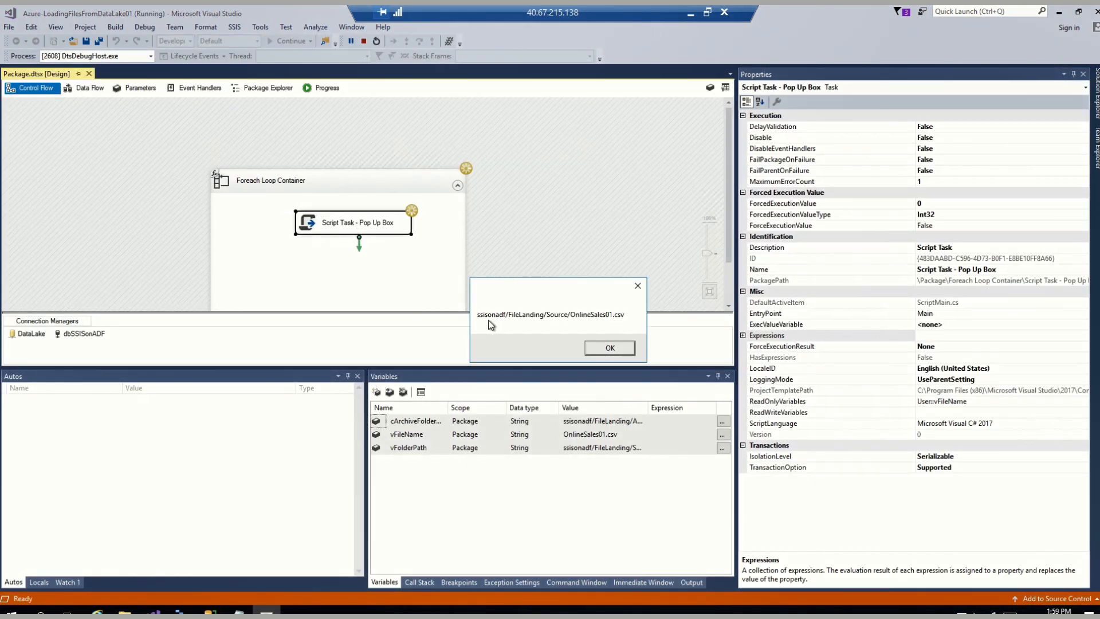
pyautogui.click(614, 349)
pyautogui.click(613, 349)
pyautogui.click(616, 346)
pyautogui.click(607, 352)
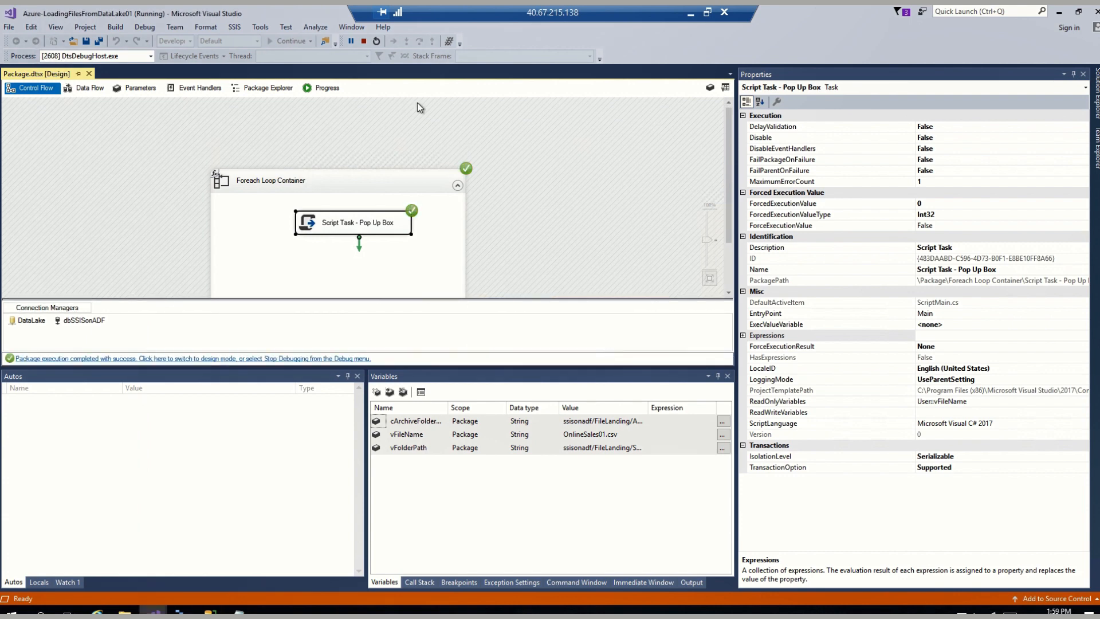
pyautogui.click(363, 41)
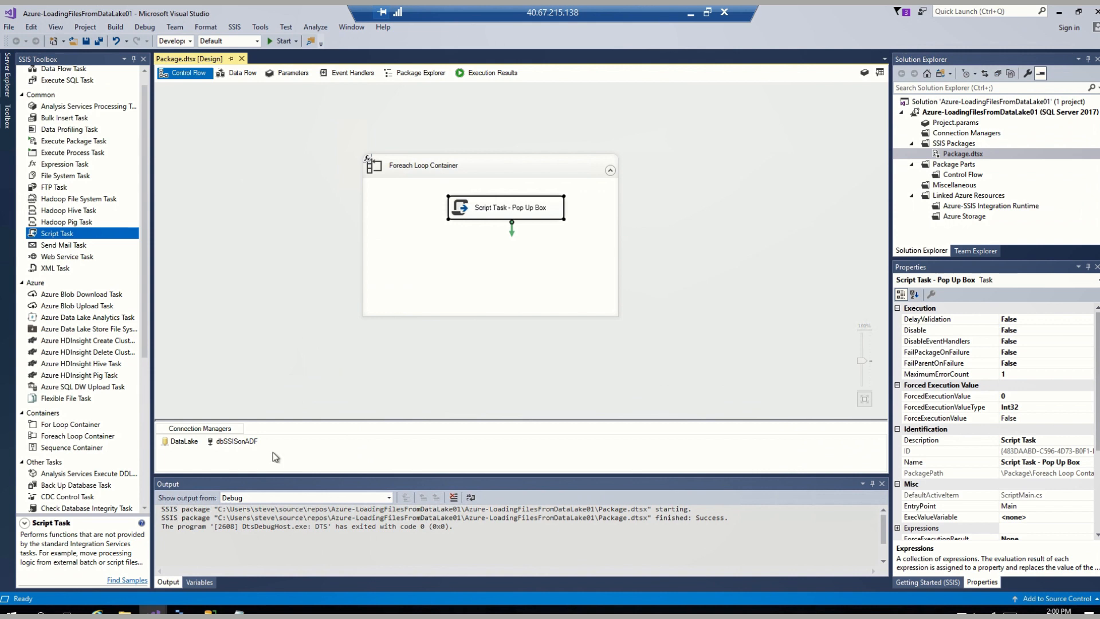
# Enlarge the package variables list and open the expression builder for the vFileName variable
pyautogui.click(198, 582)
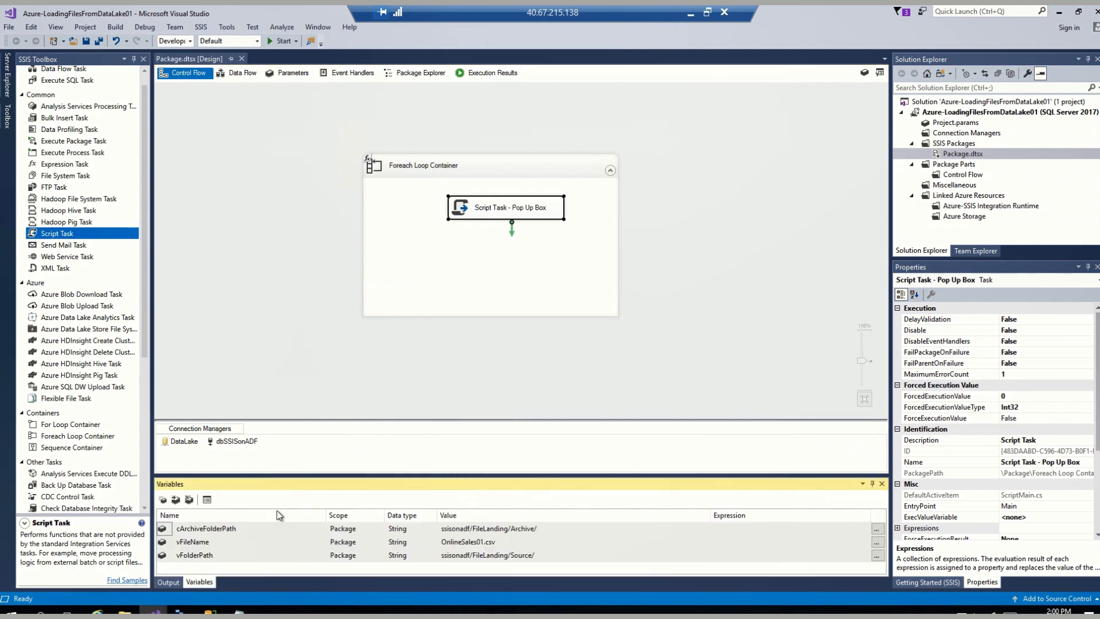
pyautogui.moveTo(341, 477); pyautogui.dragTo(335, 391)
pyautogui.click(229, 455)
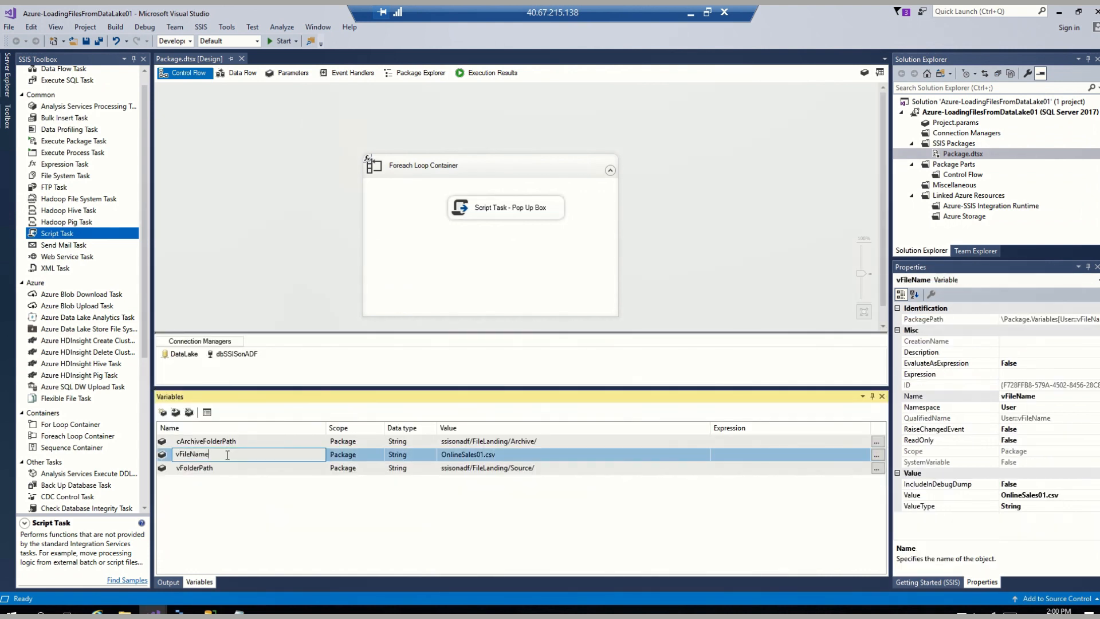
pyautogui.click(877, 455)
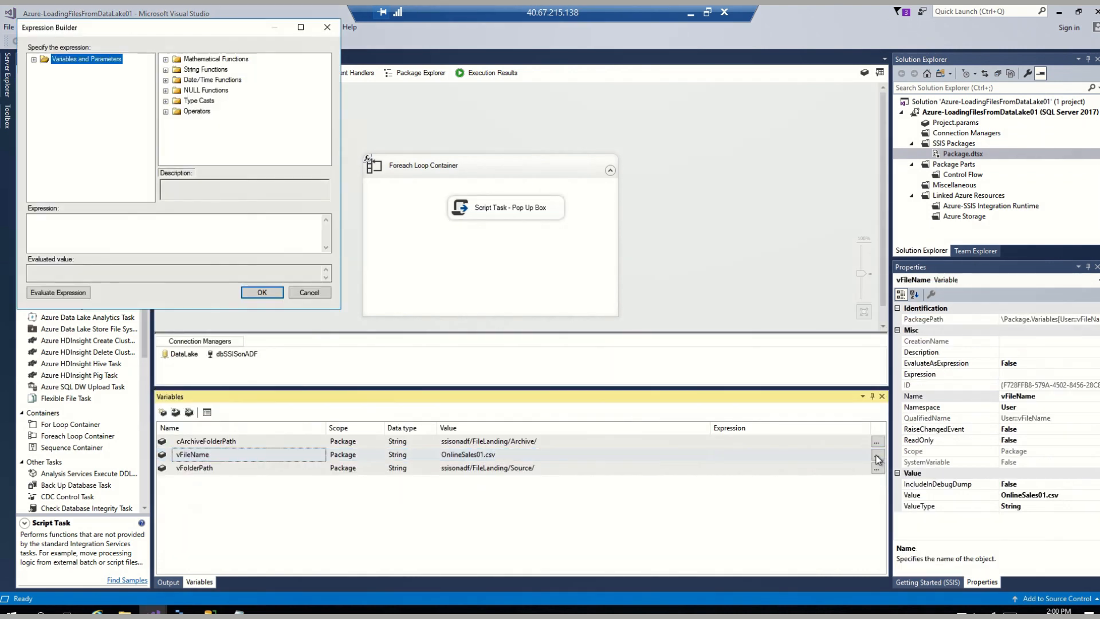
pyautogui.click(165, 101)
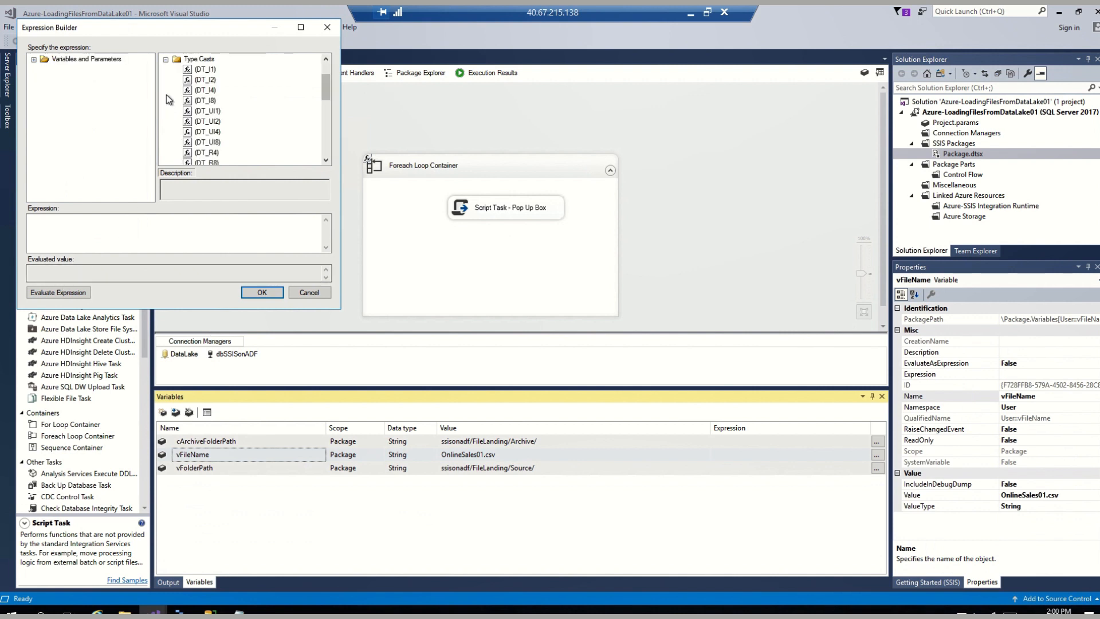
pyautogui.click(165, 59)
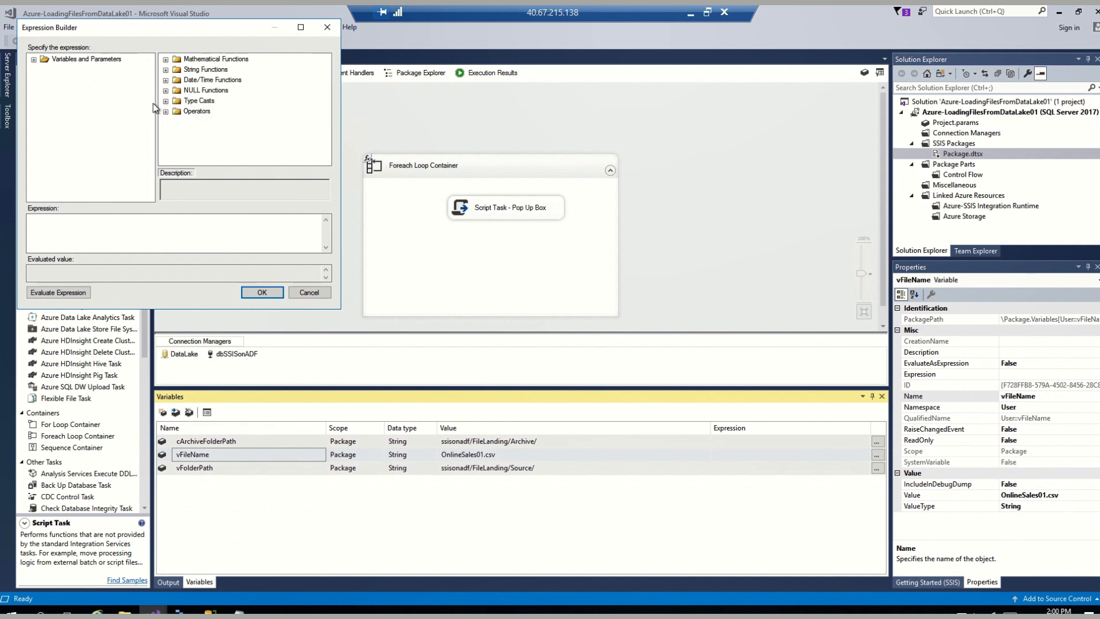
# Set the vFileName expression to REPLACE( @[User::vFileName], @[User::vFolderPath], ""), evaluate it and accept it
pyautogui.click(95, 221)
pyautogui.write('REPLA')
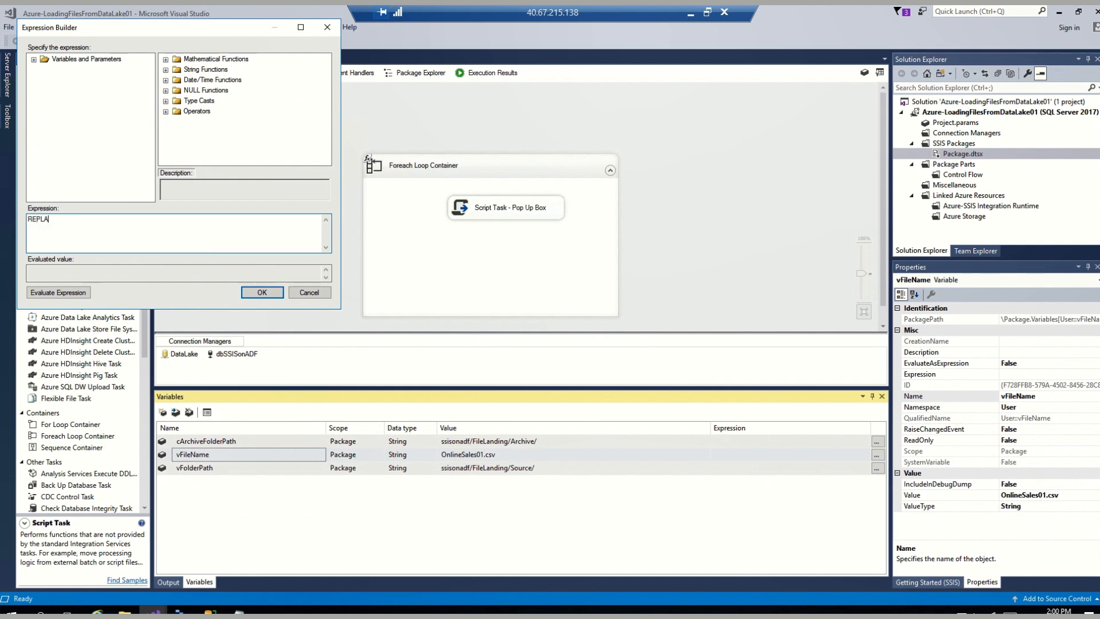
pyautogui.write('CE(')
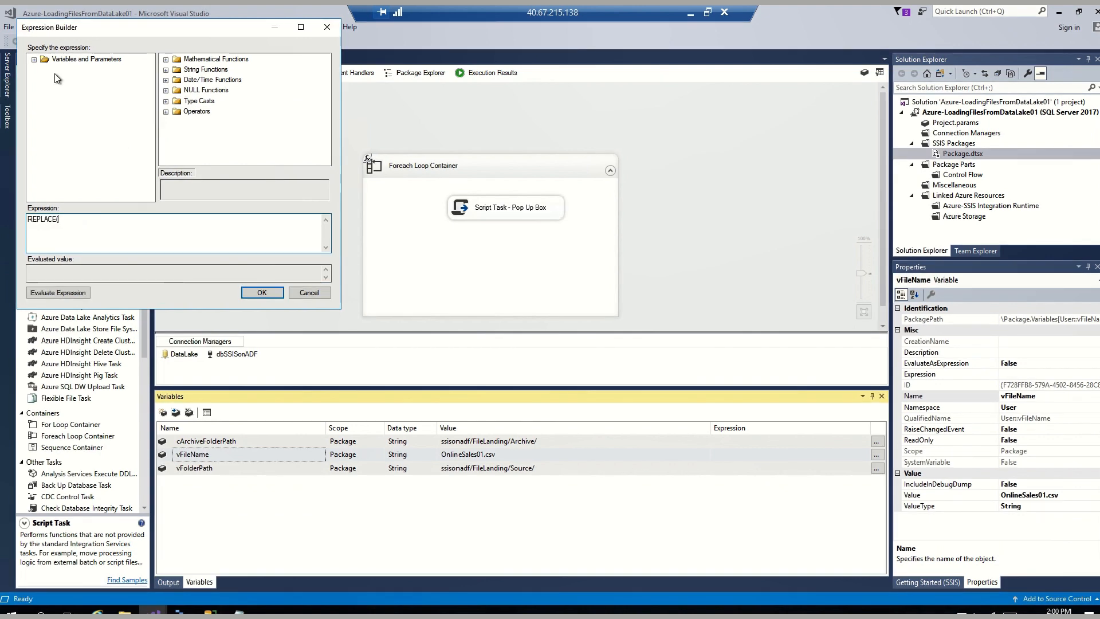
pyautogui.doubleClick(45, 60)
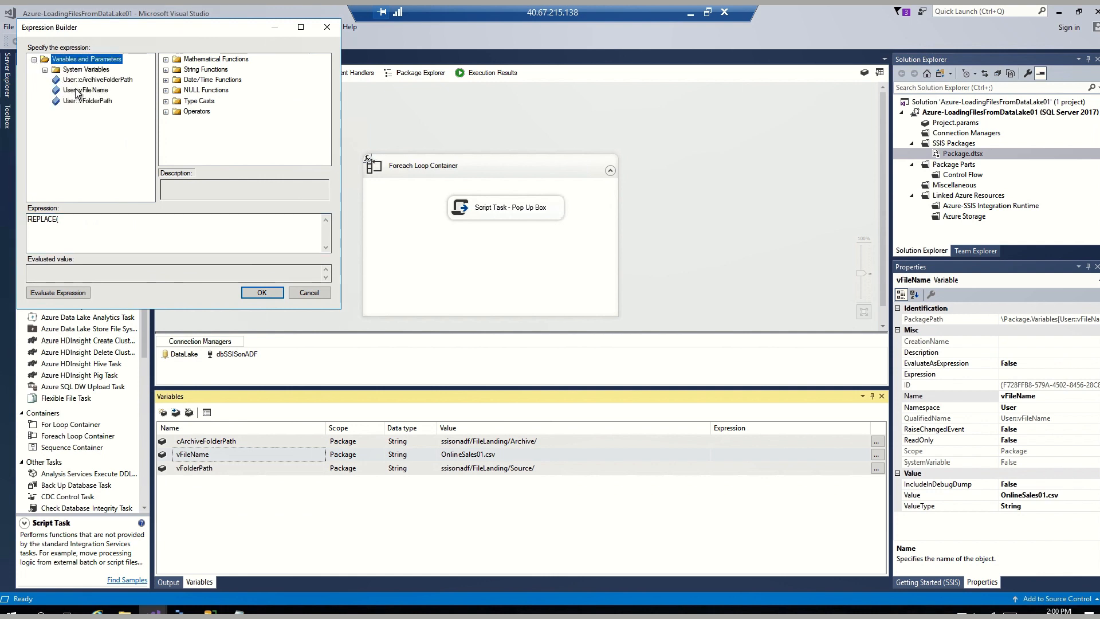
pyautogui.moveTo(77, 94); pyautogui.dragTo(109, 228)
pyautogui.click(145, 219)
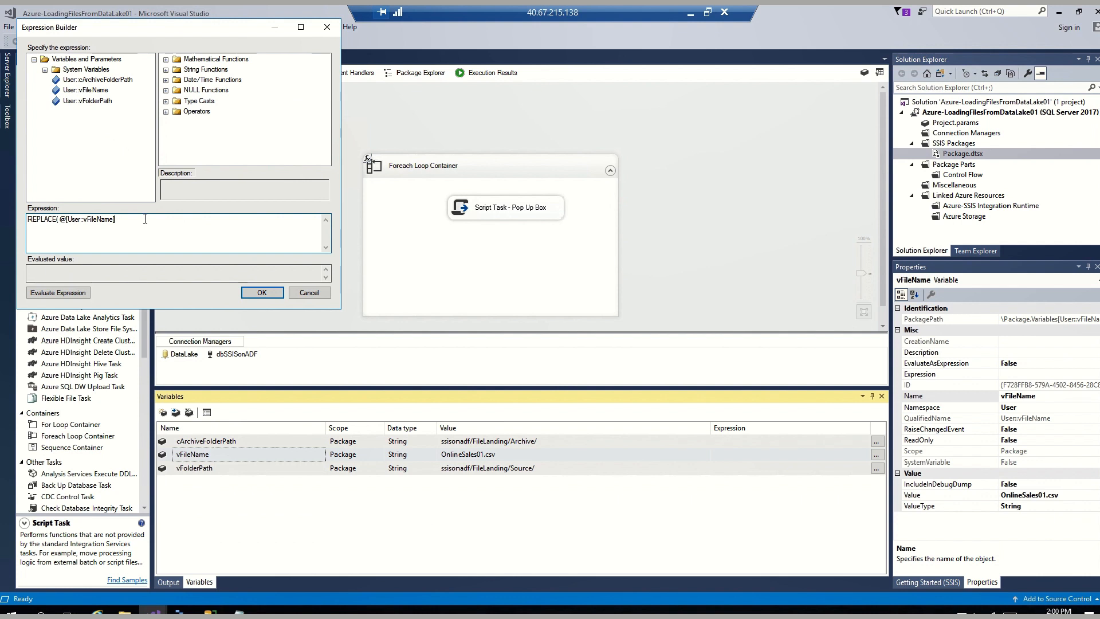
pyautogui.moveTo(96, 102); pyautogui.dragTo(177, 224)
pyautogui.click(177, 224)
pyautogui.write(', ')
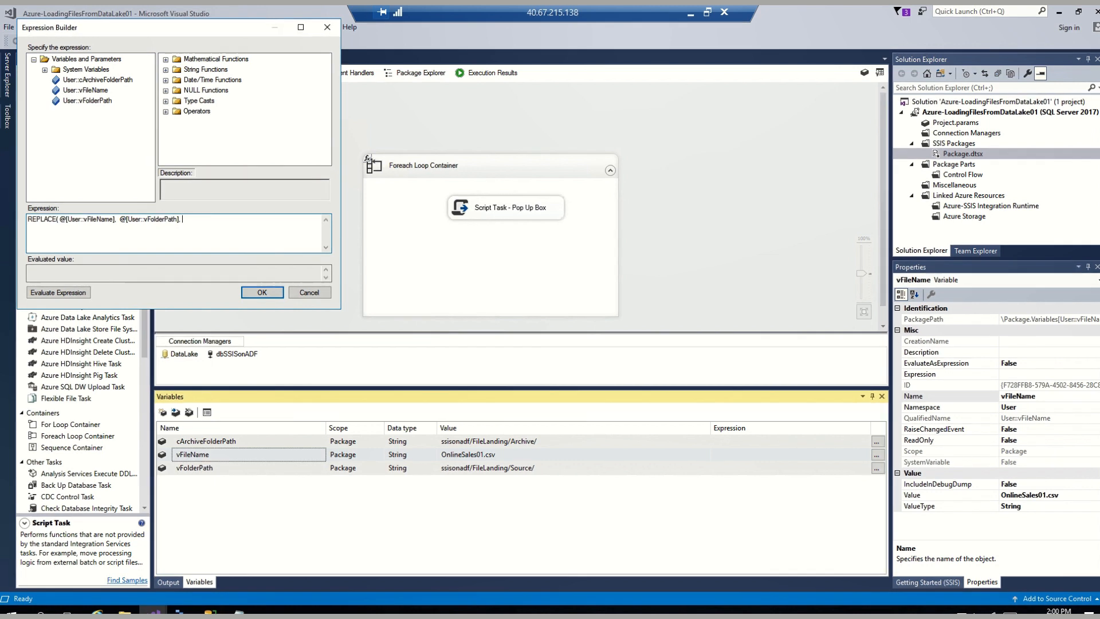
pyautogui.write('"")')
pyautogui.click(40, 292)
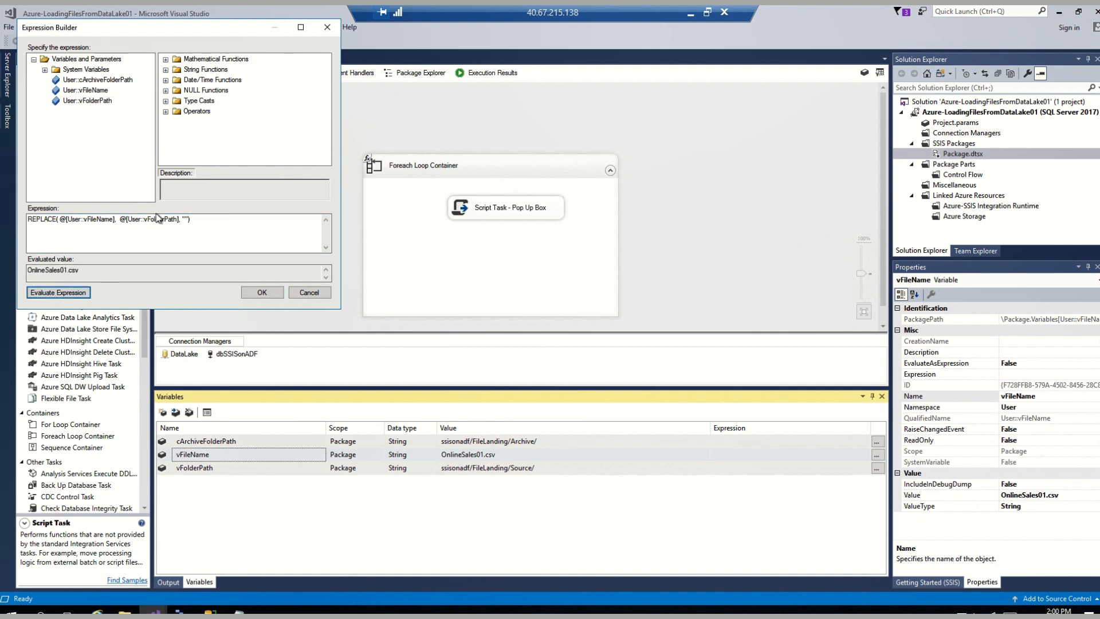
pyautogui.click(262, 295)
pyautogui.click(262, 294)
# Run the package again with the vFileName expression in place, dismiss each pop-up box and stop debugging
pyautogui.click(281, 40)
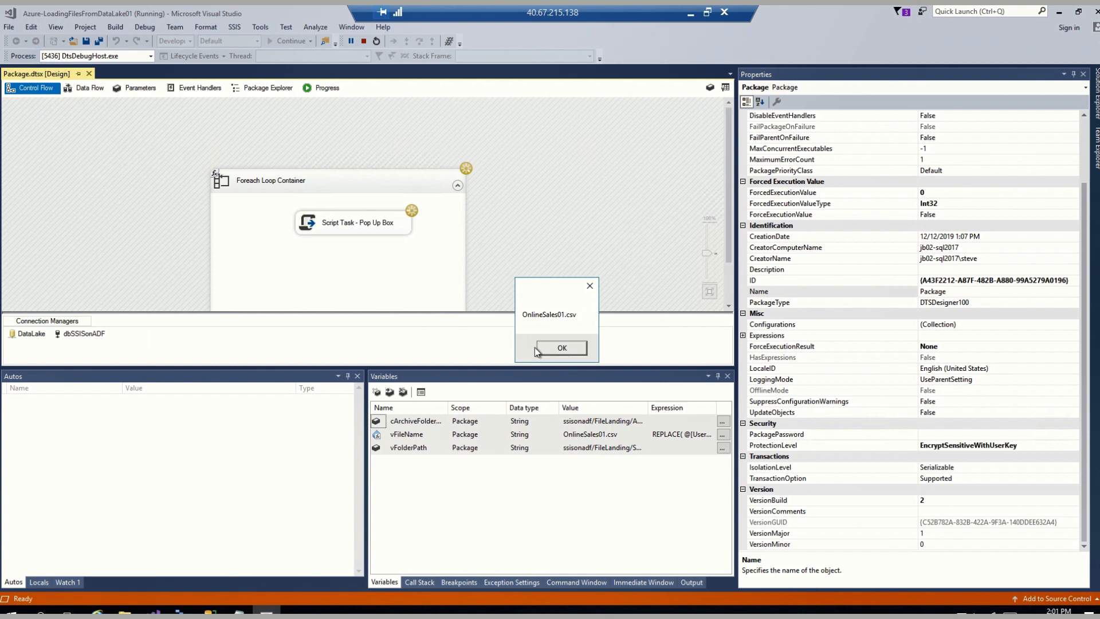
pyautogui.click(575, 349)
pyautogui.click(564, 349)
pyautogui.click(565, 349)
pyautogui.click(563, 349)
pyautogui.click(563, 348)
pyautogui.click(563, 348)
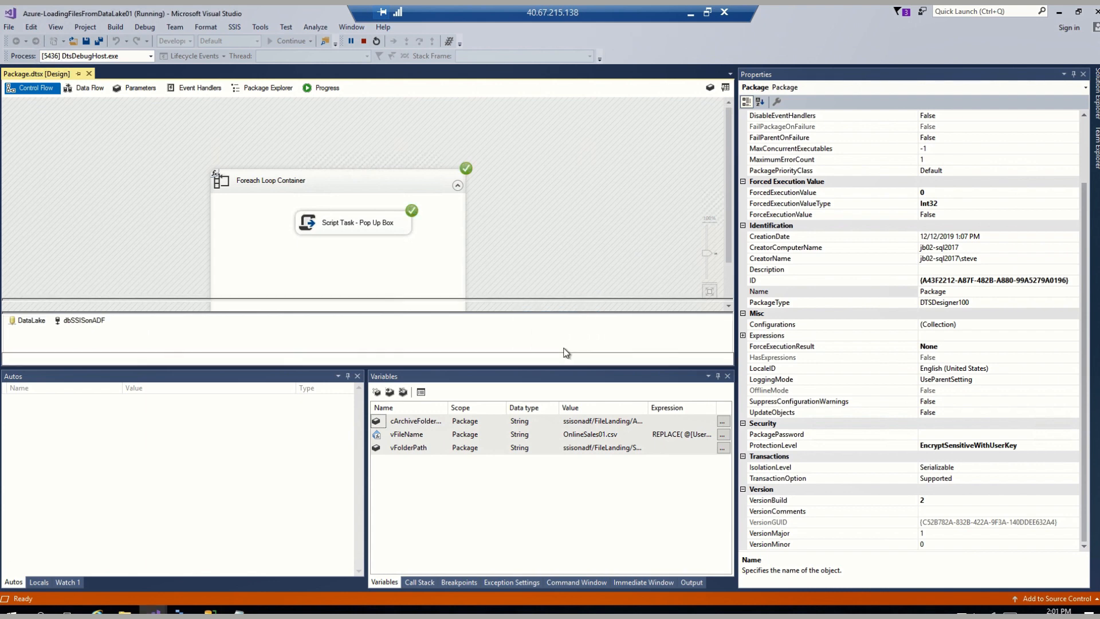
pyautogui.click(364, 41)
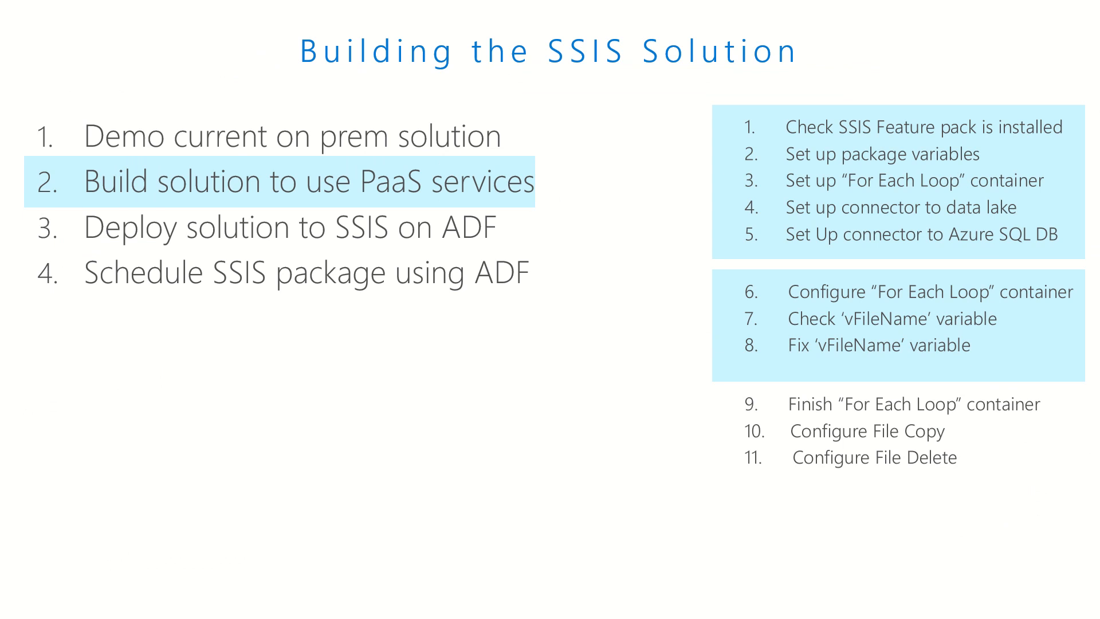
pyautogui.press('Right')
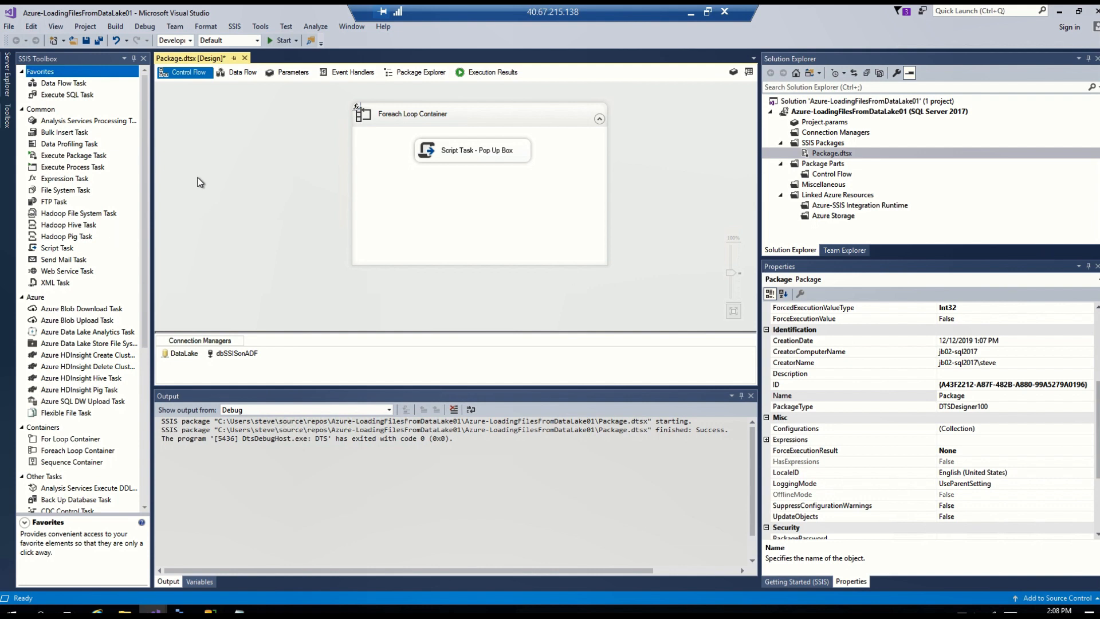
# Add a Data Flow Task inside the Foreach Loop Container and connect Script Task - Pop Up Box to it
pyautogui.click(47, 86)
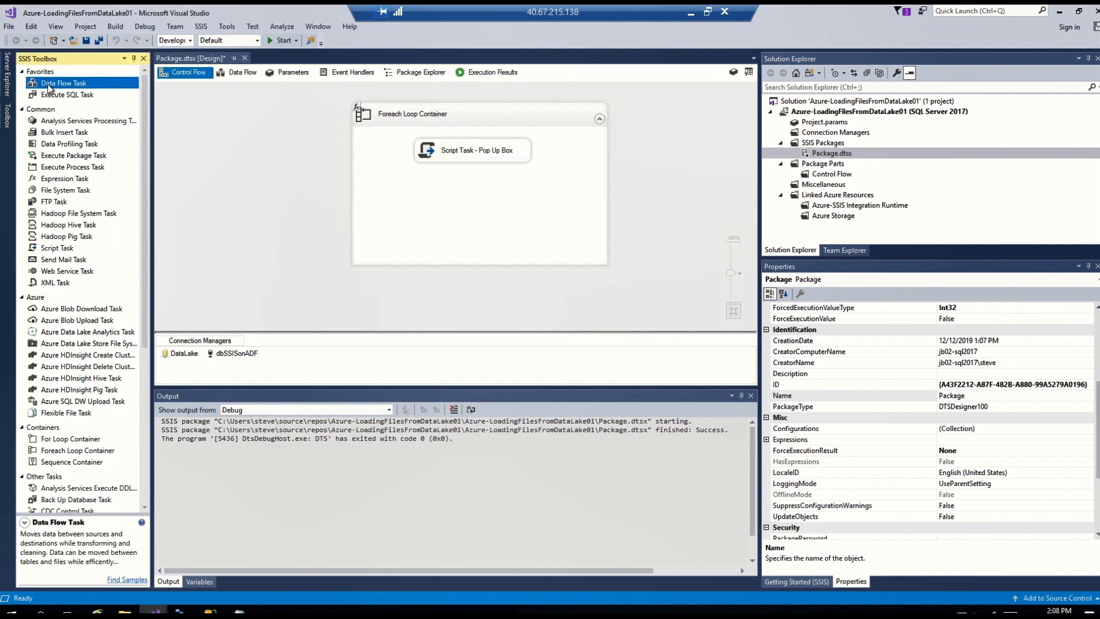
pyautogui.moveTo(59, 83); pyautogui.dragTo(484, 197)
pyautogui.click(467, 156)
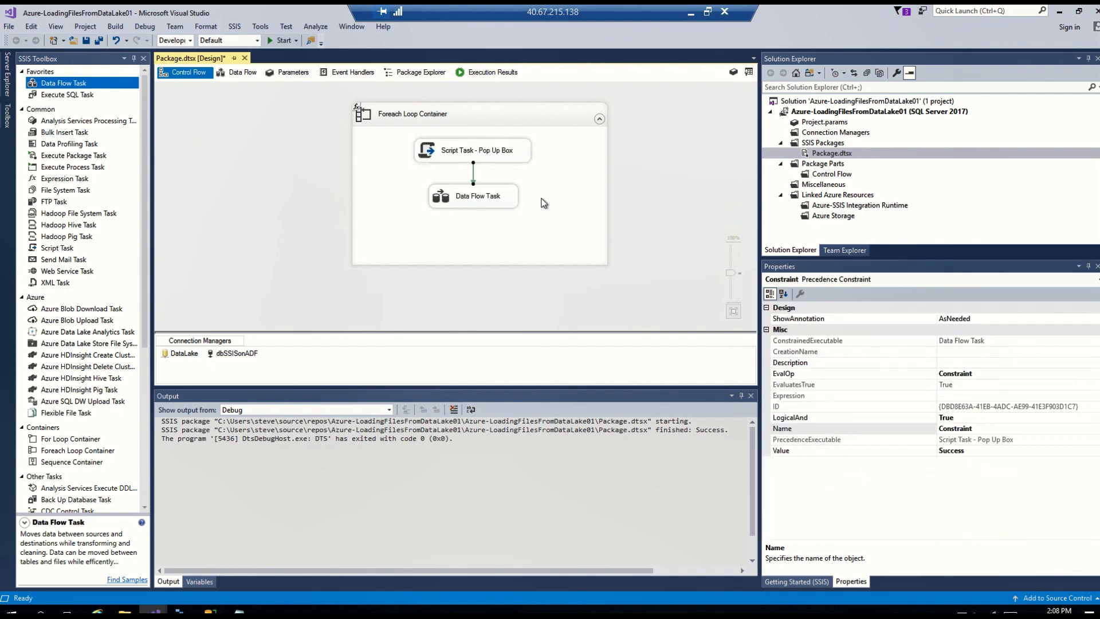
pyautogui.click(566, 202)
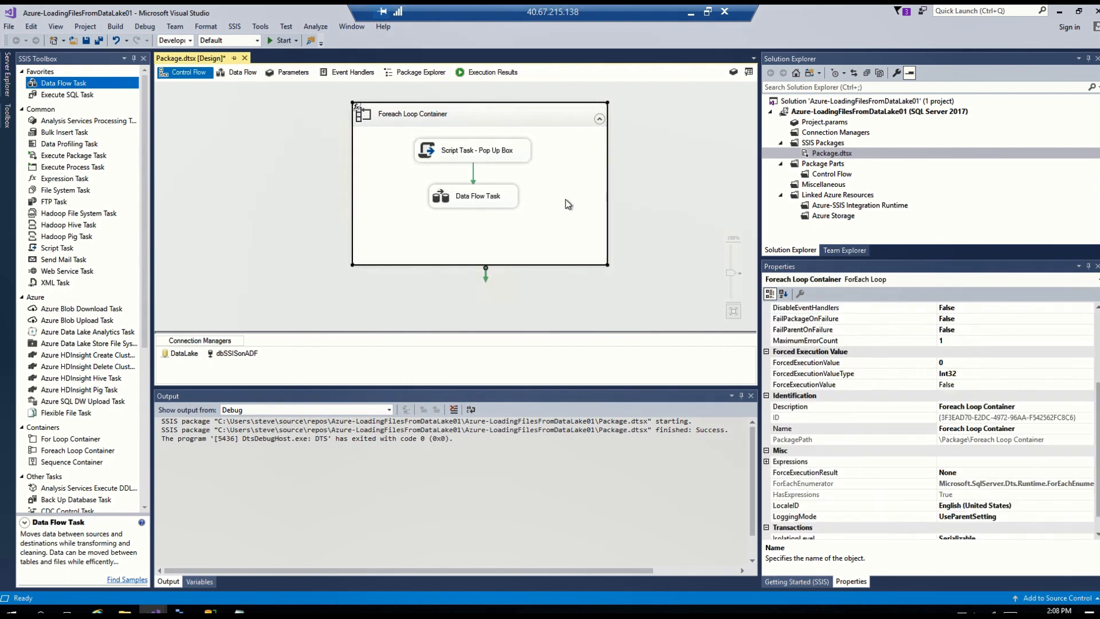
# Add a Flexible File Source to the Data Flow Task and view its connection settings without changing them
pyautogui.doubleClick(457, 198)
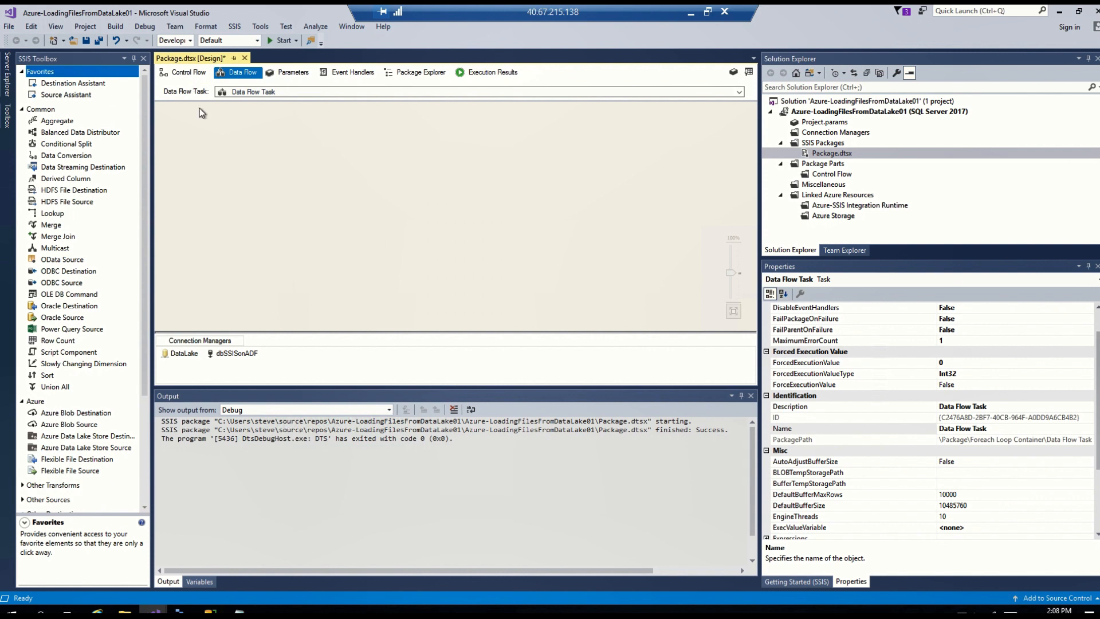
pyautogui.click(48, 471)
pyautogui.moveTo(46, 470); pyautogui.dragTo(257, 162)
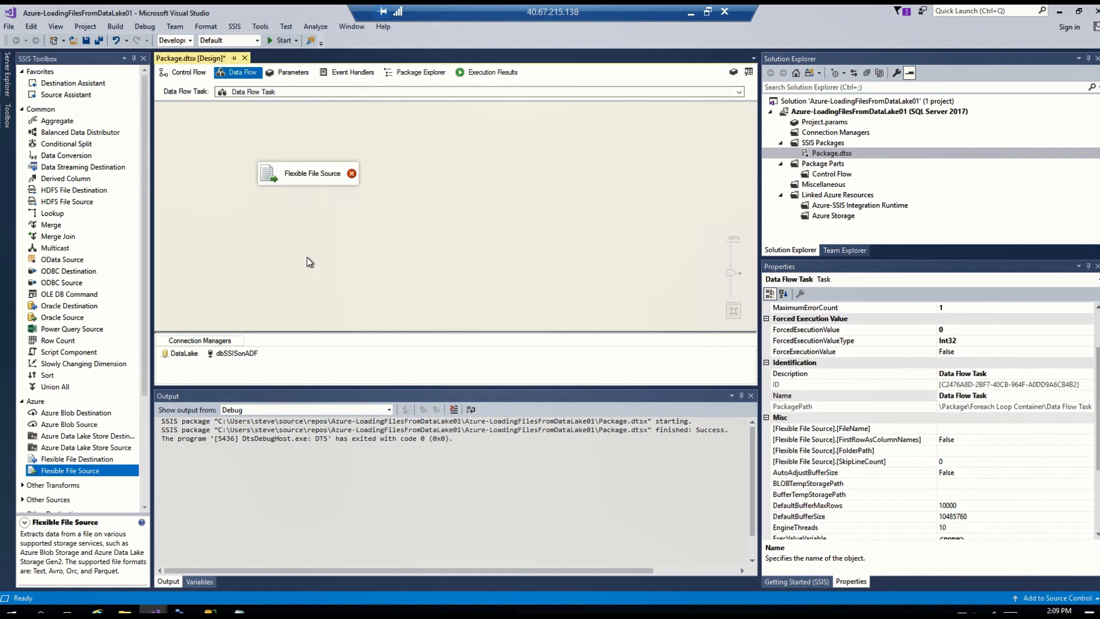
pyautogui.doubleClick(294, 174)
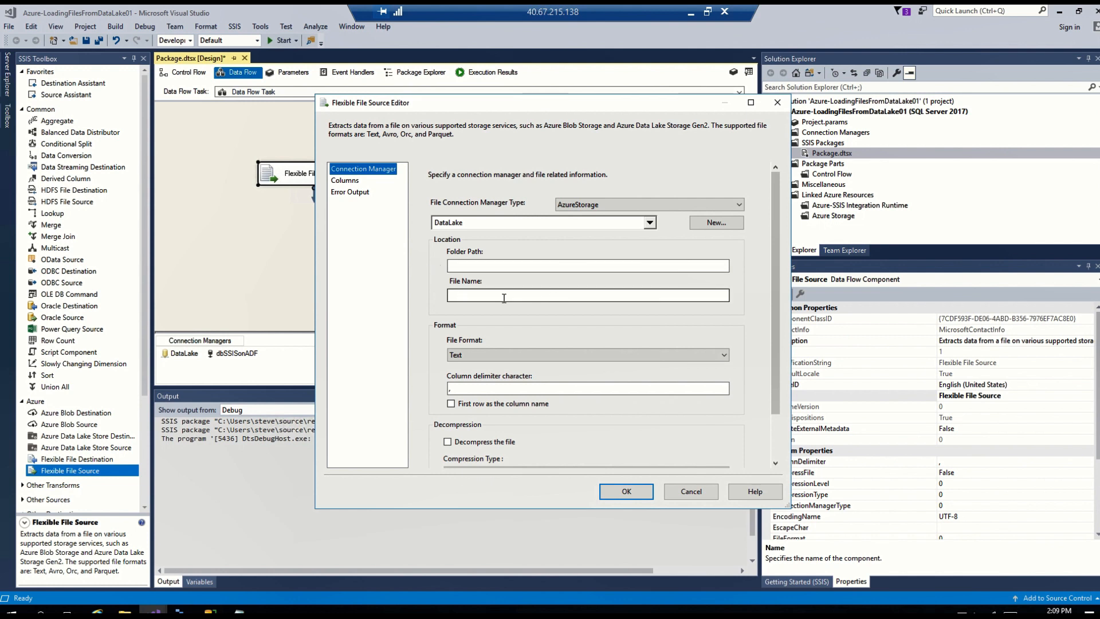
pyautogui.click(696, 489)
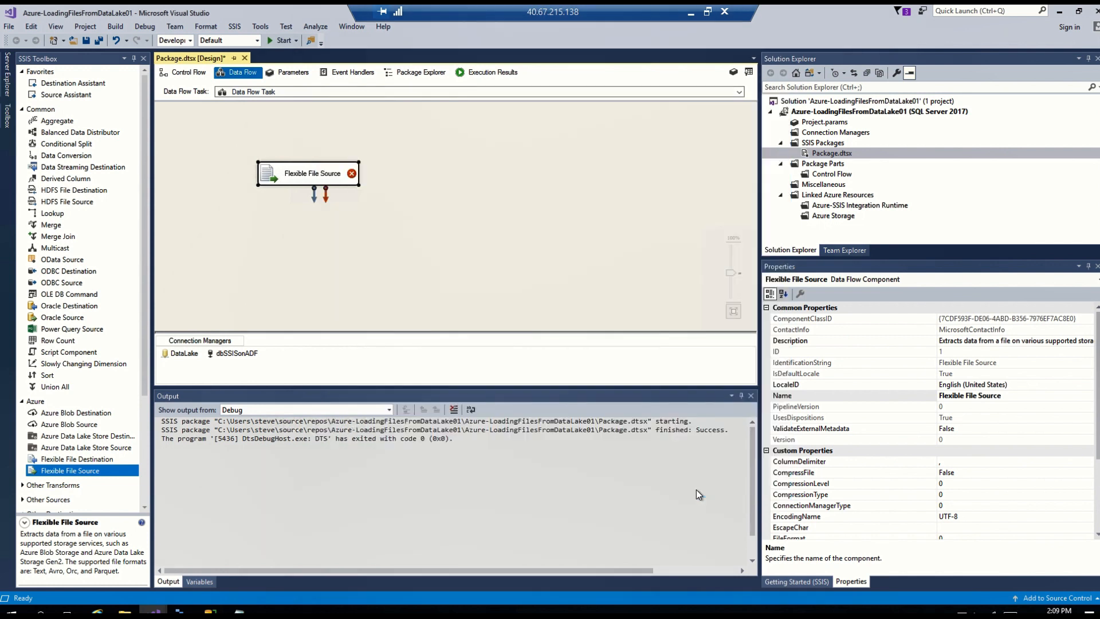
# Return to the control flow and open the property expressions of the Data Flow Task
pyautogui.click(191, 75)
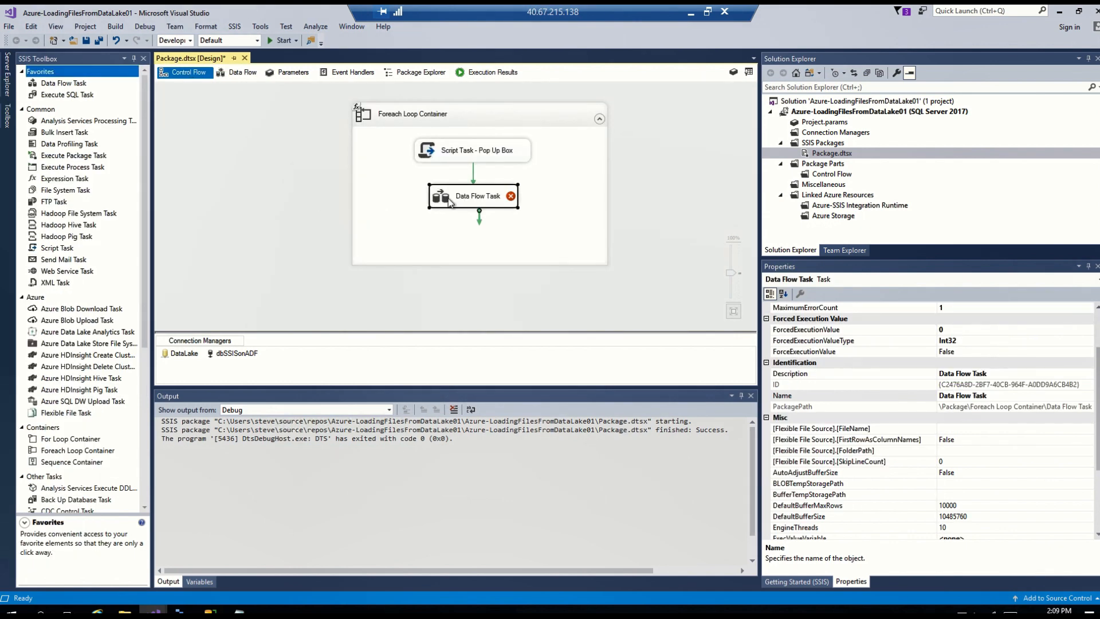
pyautogui.rightClick(444, 193)
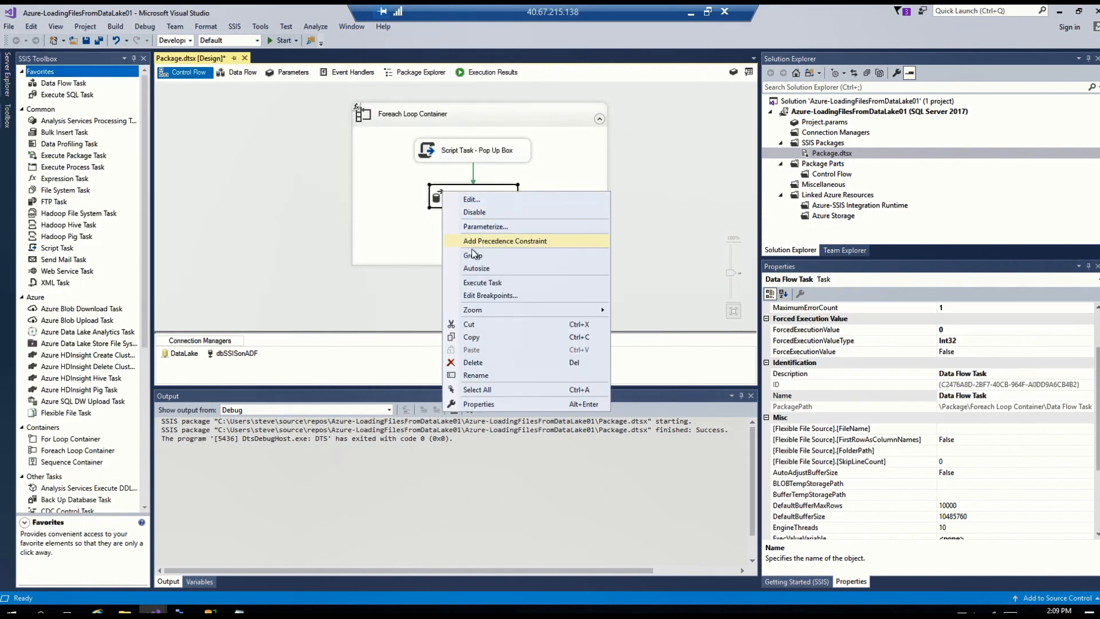
pyautogui.click(479, 404)
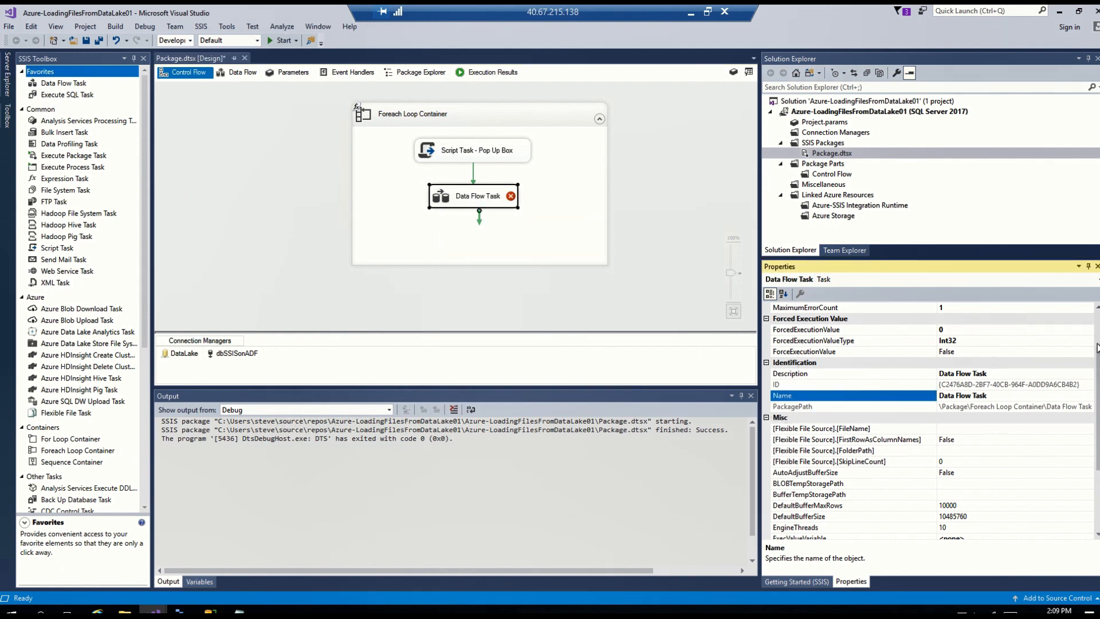
pyautogui.scroll(2, 1094, 347)
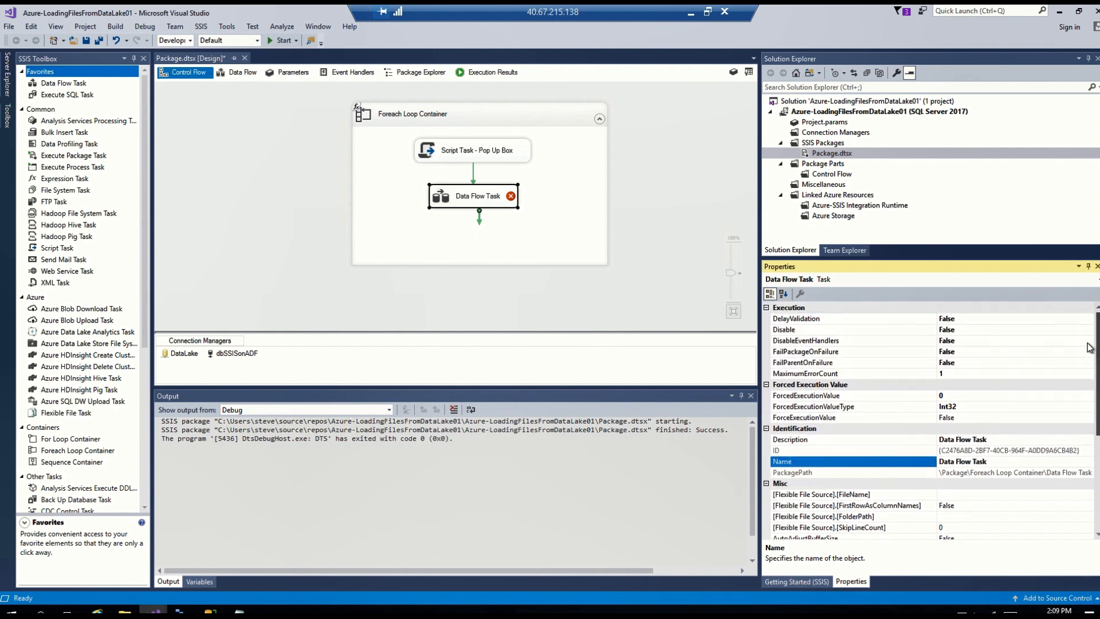
pyautogui.scroll(-5, 1089, 347)
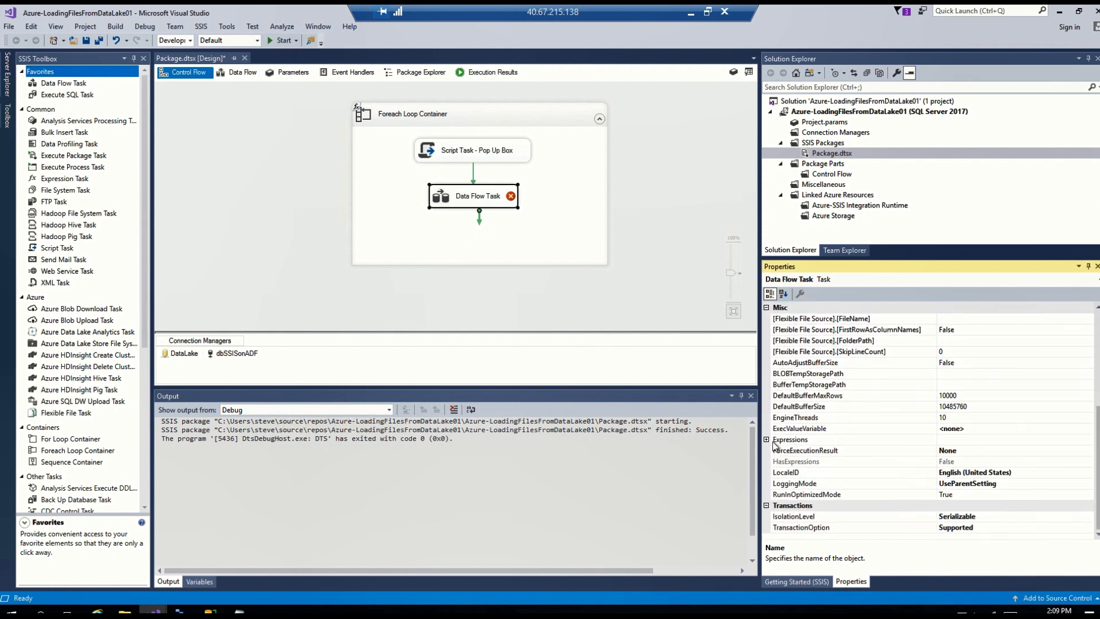
pyautogui.click(813, 440)
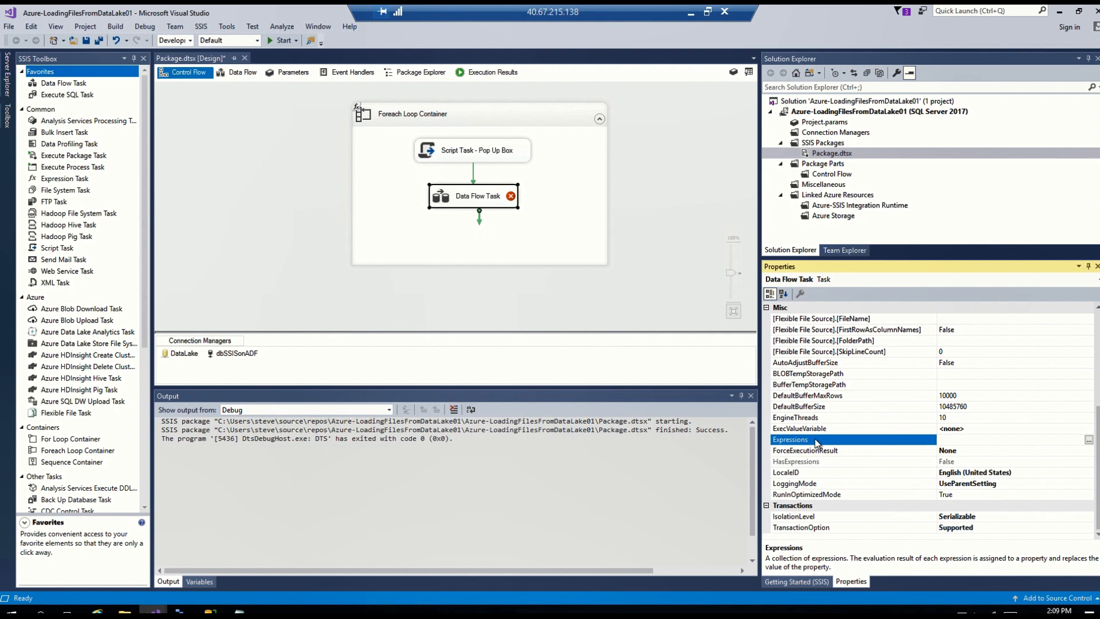
pyautogui.click(1089, 440)
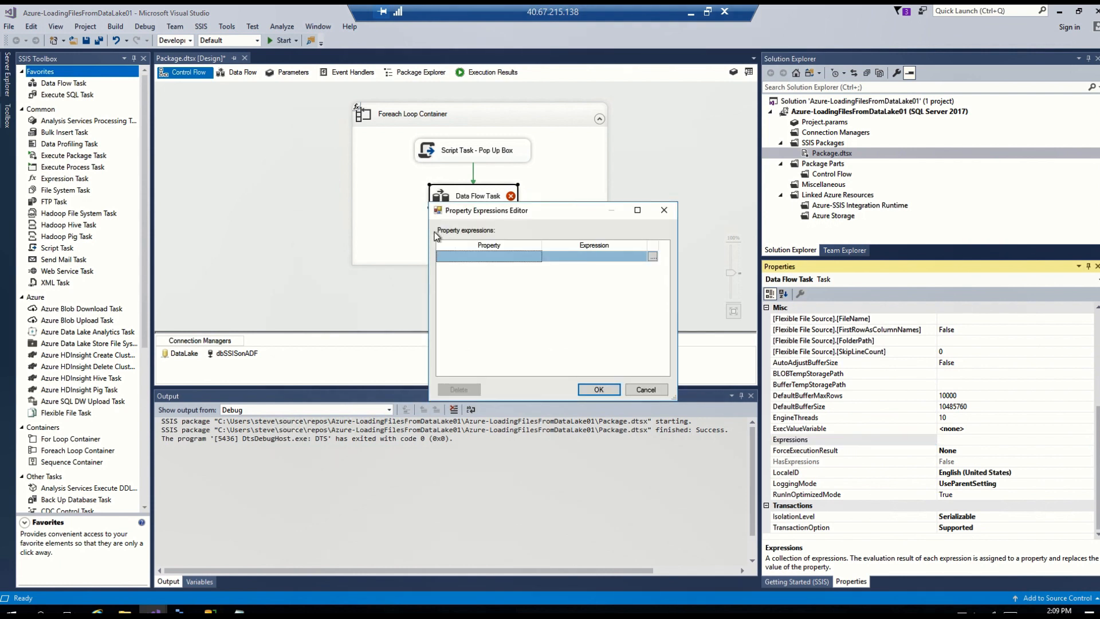
# Widen the expressions list and add the properties [Flexible File Source].[FolderPath] and [Flexible File Source].[FileName]
pyautogui.click(488, 257)
pyautogui.click(535, 257)
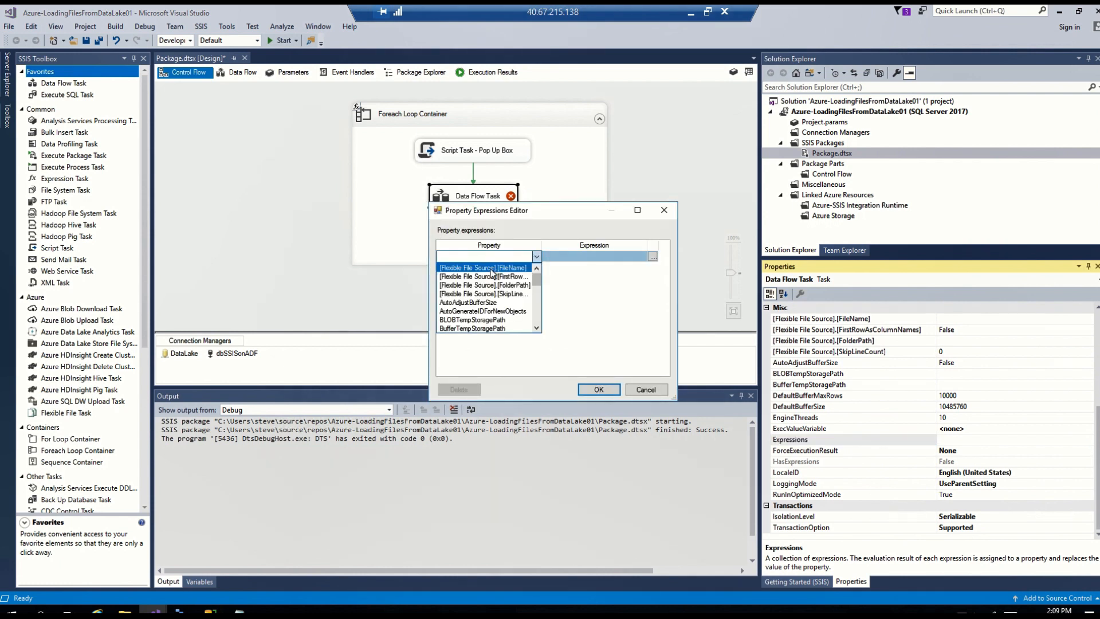
pyautogui.click(543, 246)
pyautogui.moveTo(541, 245); pyautogui.dragTo(573, 245)
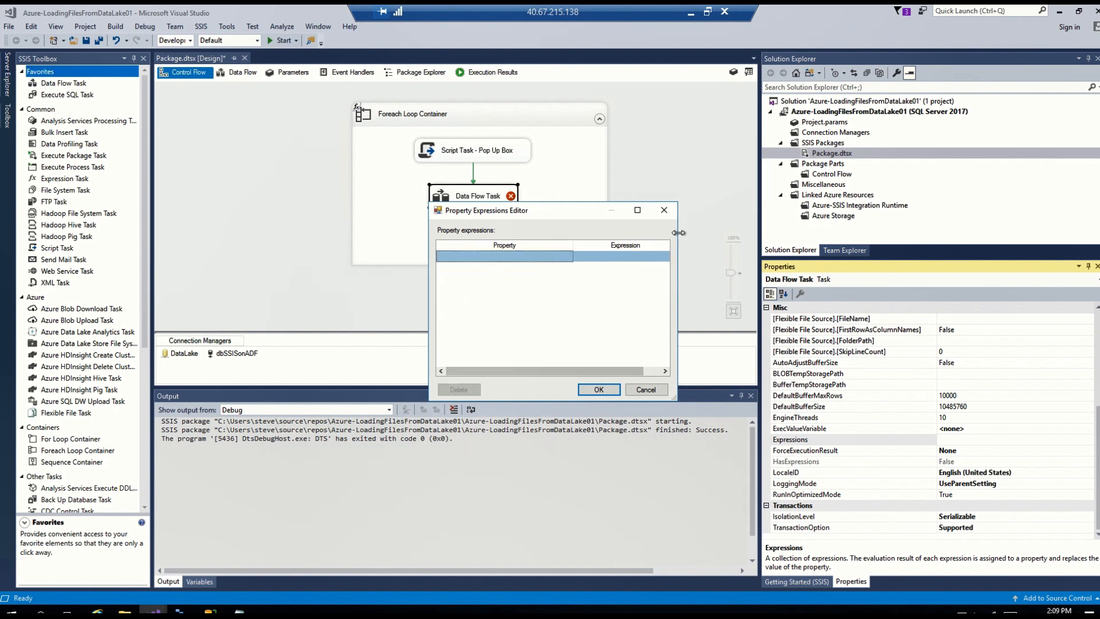
pyautogui.moveTo(678, 233); pyautogui.dragTo(724, 234)
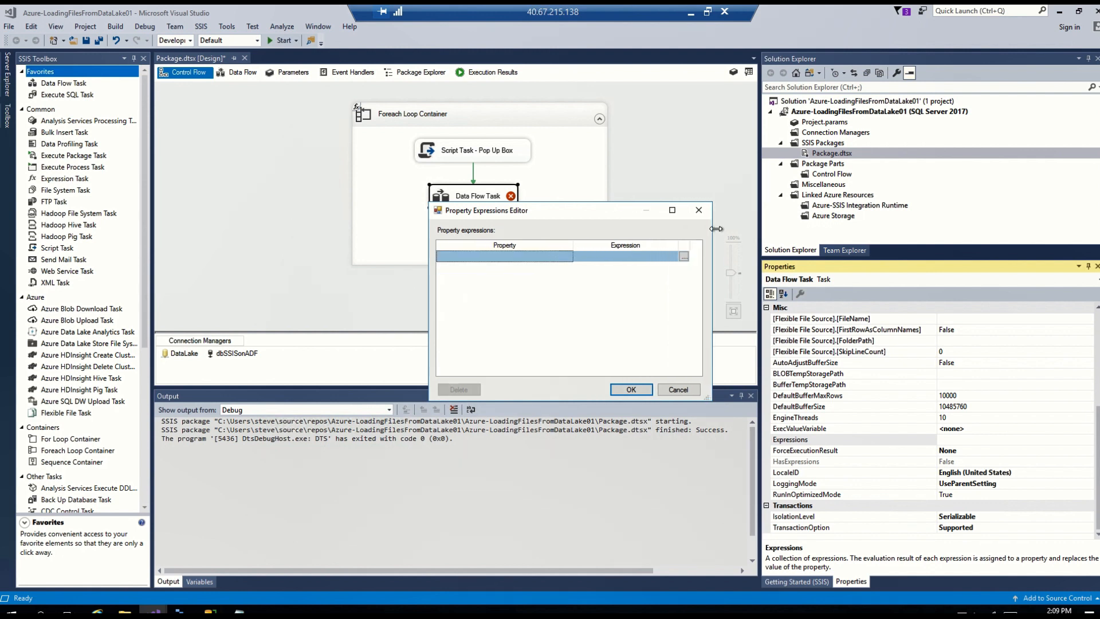
pyautogui.click(550, 258)
pyautogui.click(569, 257)
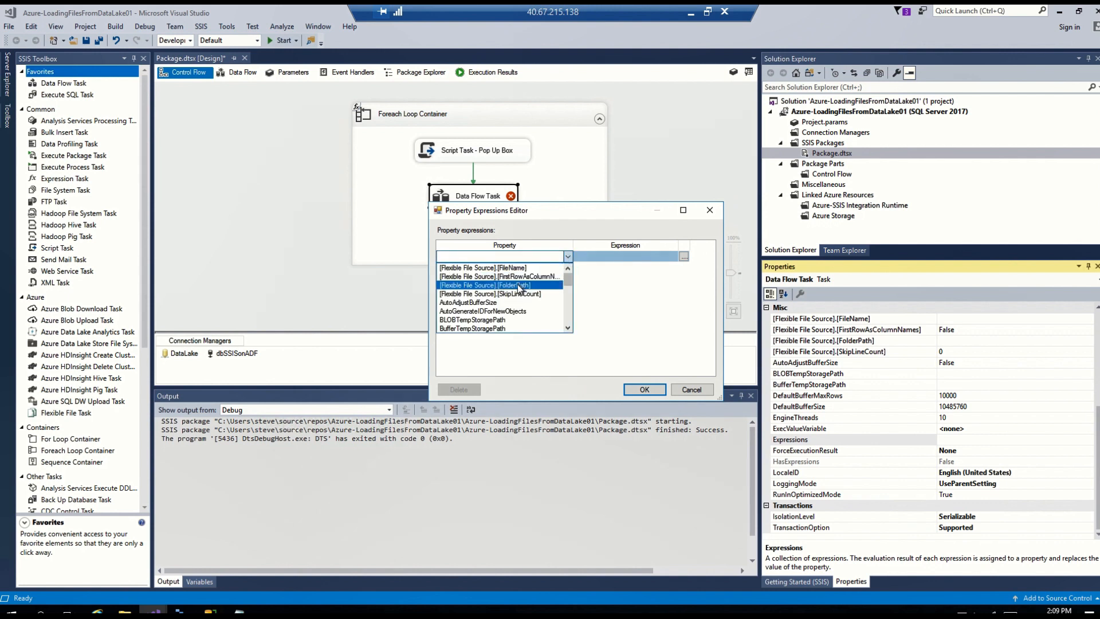
pyautogui.click(518, 285)
pyautogui.click(533, 270)
pyautogui.click(564, 267)
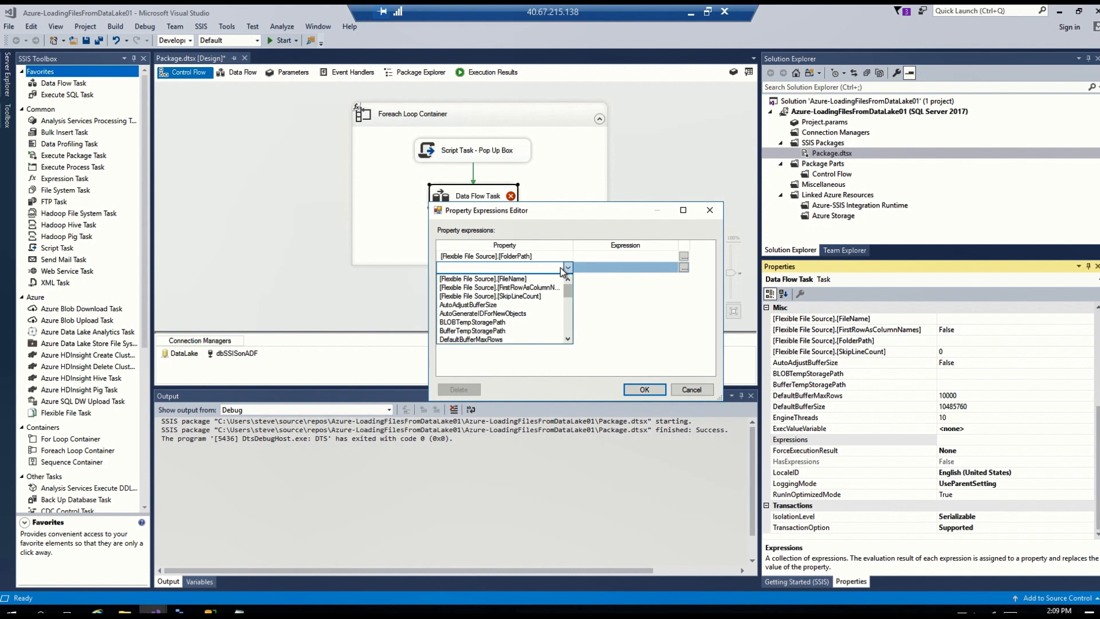
pyautogui.click(526, 279)
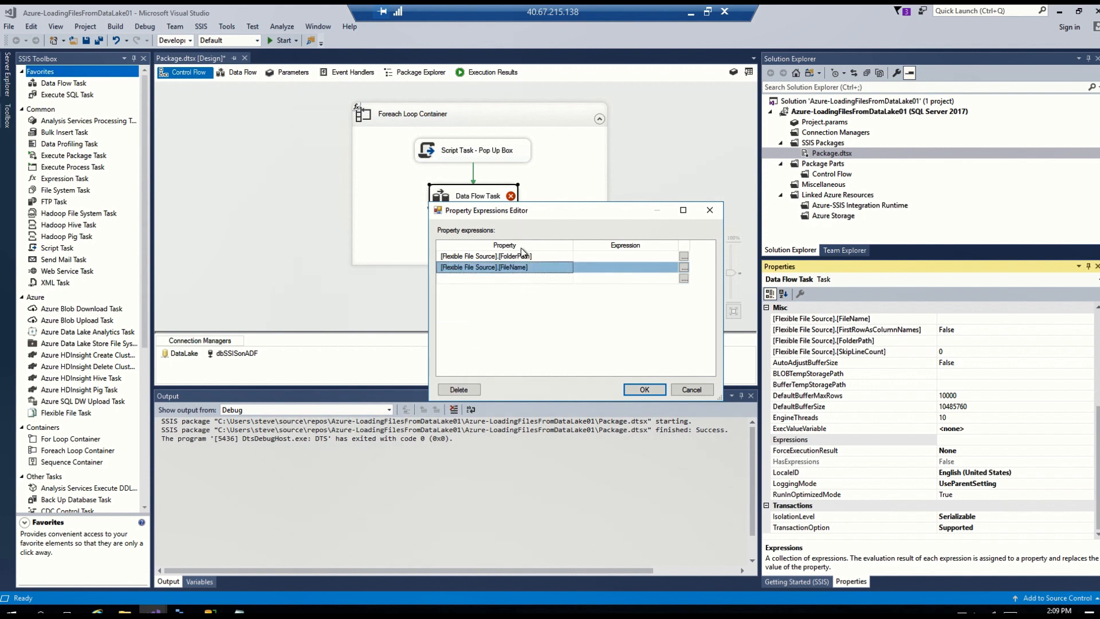
# Set the [Flexible File Source].[FolderPath] expression to @[User::vFolderPath], evaluate it and accept it
pyautogui.click(683, 257)
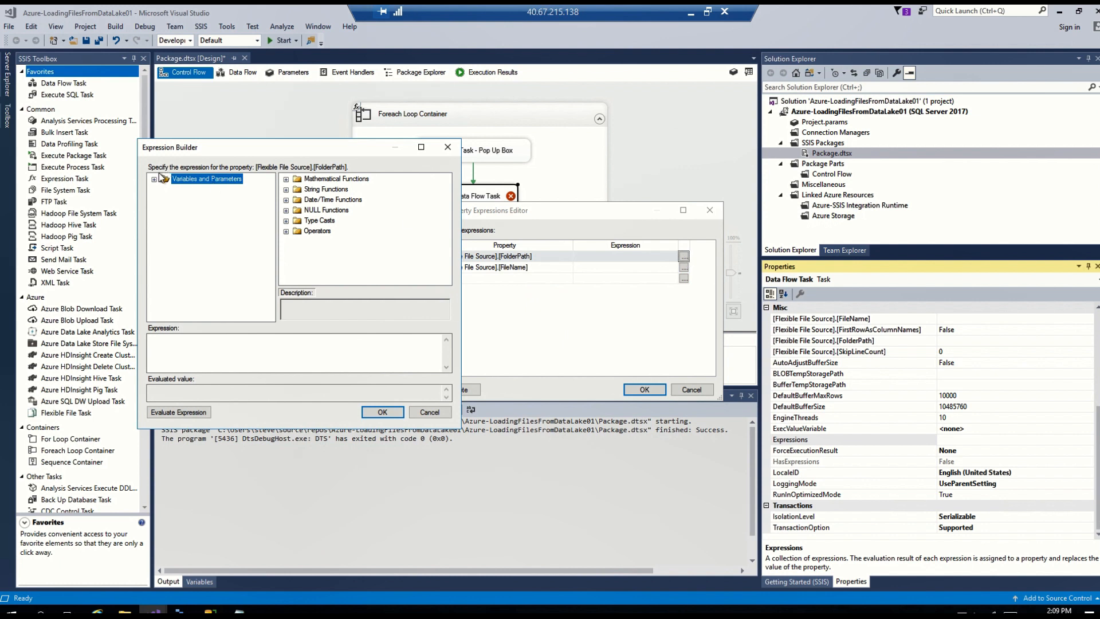
pyautogui.click(154, 179)
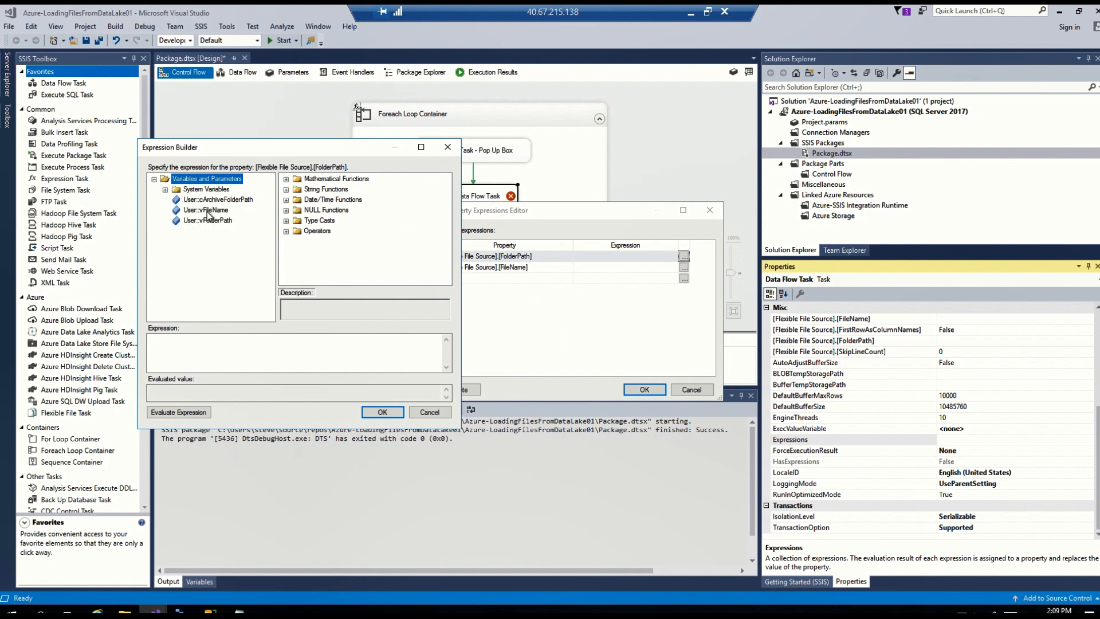
pyautogui.moveTo(204, 223); pyautogui.dragTo(224, 351)
pyautogui.click(206, 413)
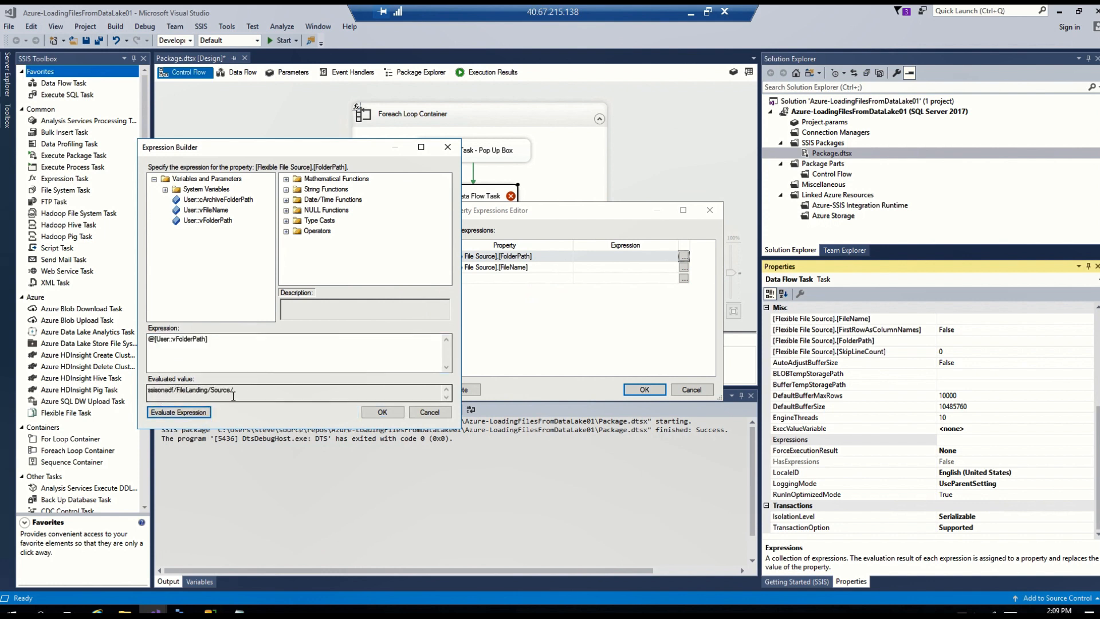
pyautogui.click(379, 413)
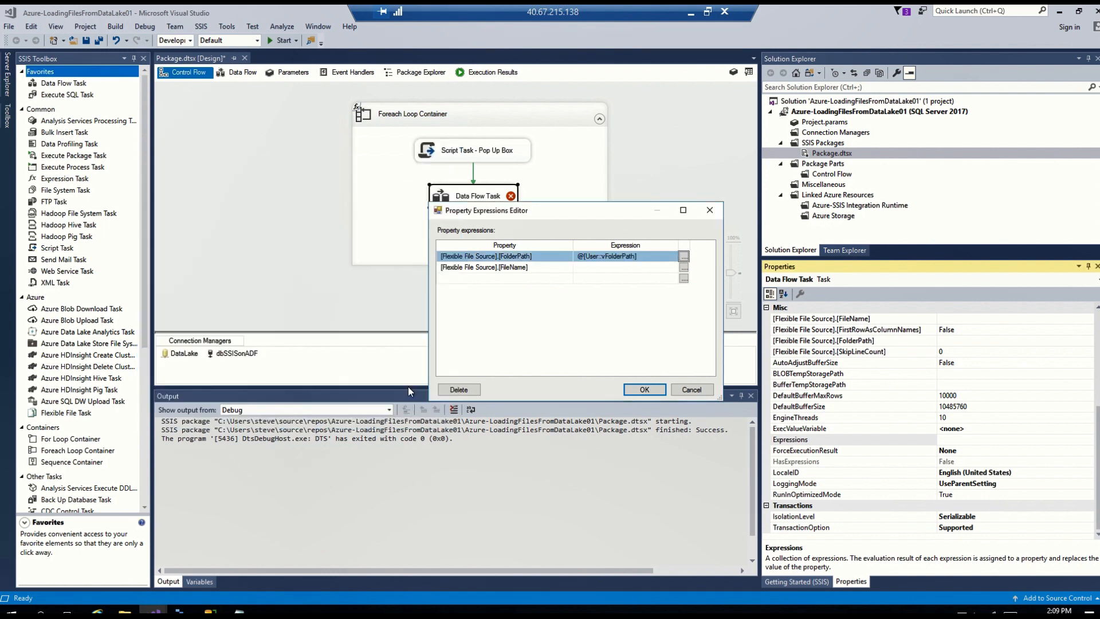
# Set the [Flexible File Source].[FileName] expression to @[User::vFileName], evaluate it and accept the task's property expressions
pyautogui.click(517, 269)
pyautogui.click(524, 267)
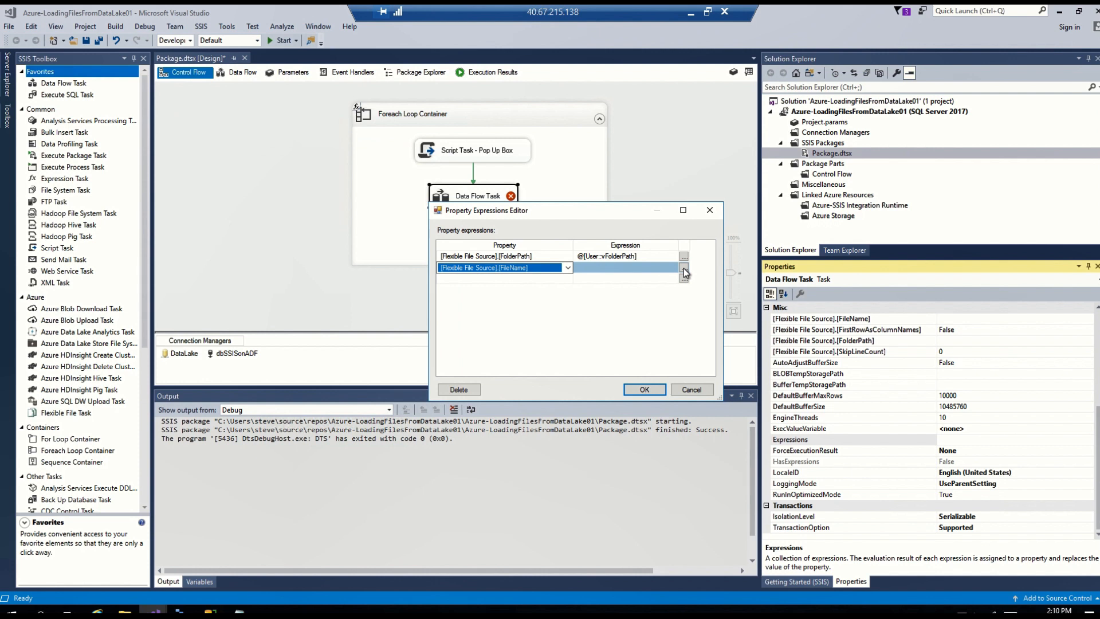
pyautogui.click(684, 268)
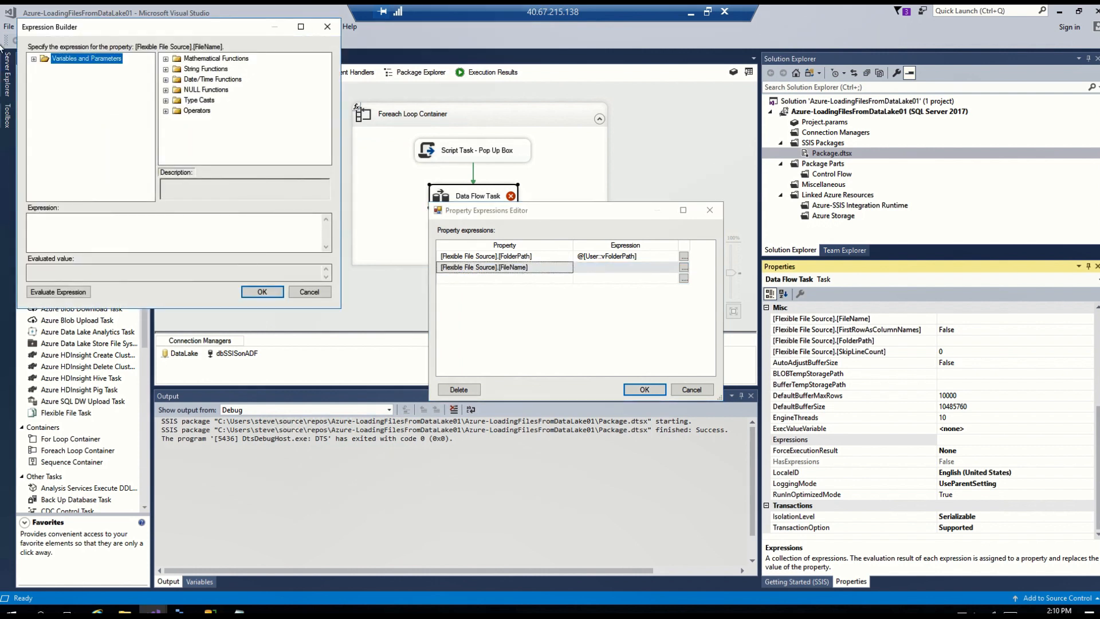
pyautogui.click(33, 59)
pyautogui.click(69, 90)
pyautogui.moveTo(68, 90); pyautogui.dragTo(85, 242)
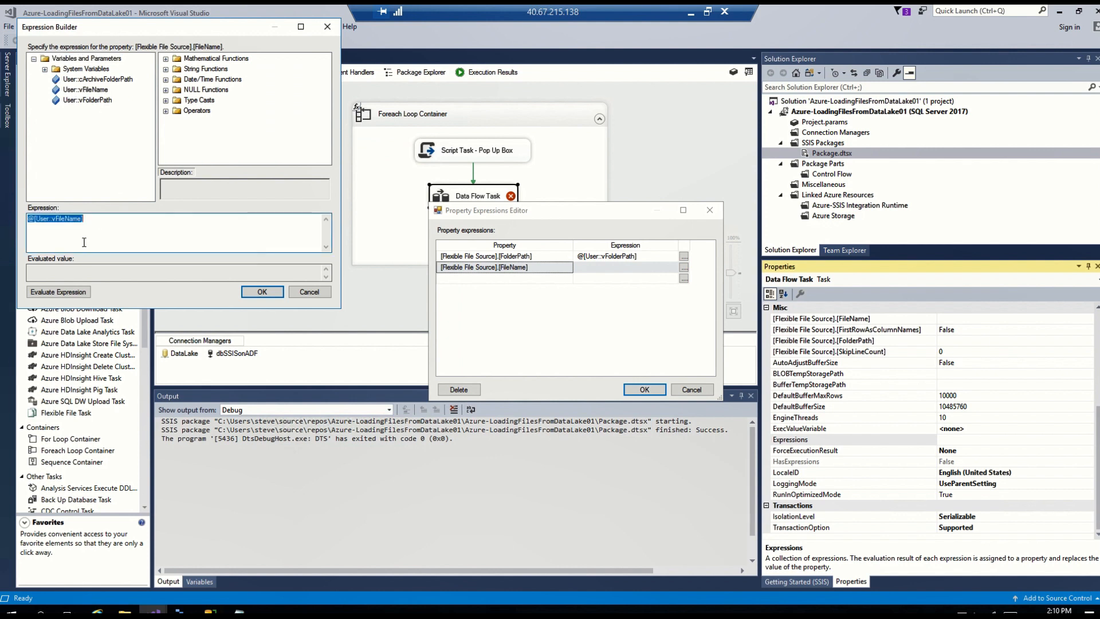
pyautogui.click(66, 295)
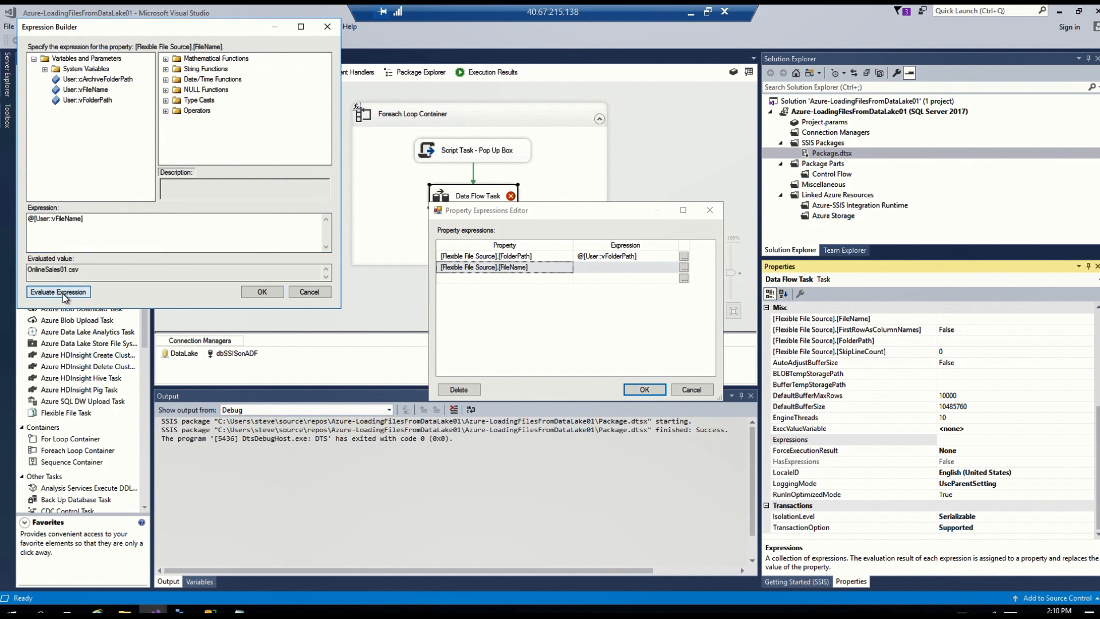
pyautogui.click(264, 291)
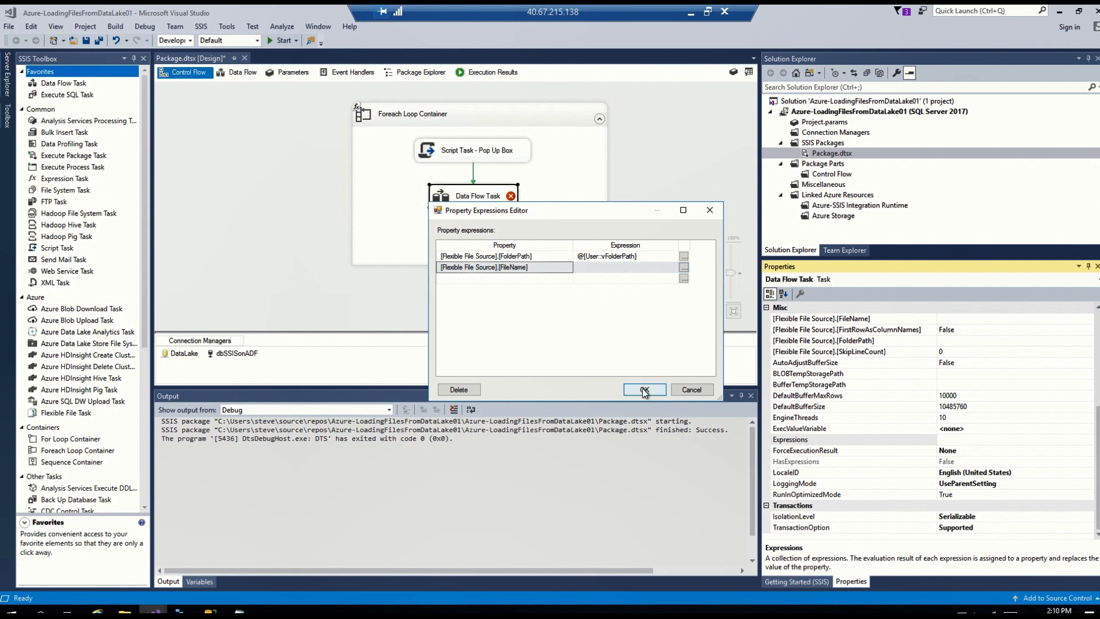
pyautogui.click(645, 390)
pyautogui.click(603, 294)
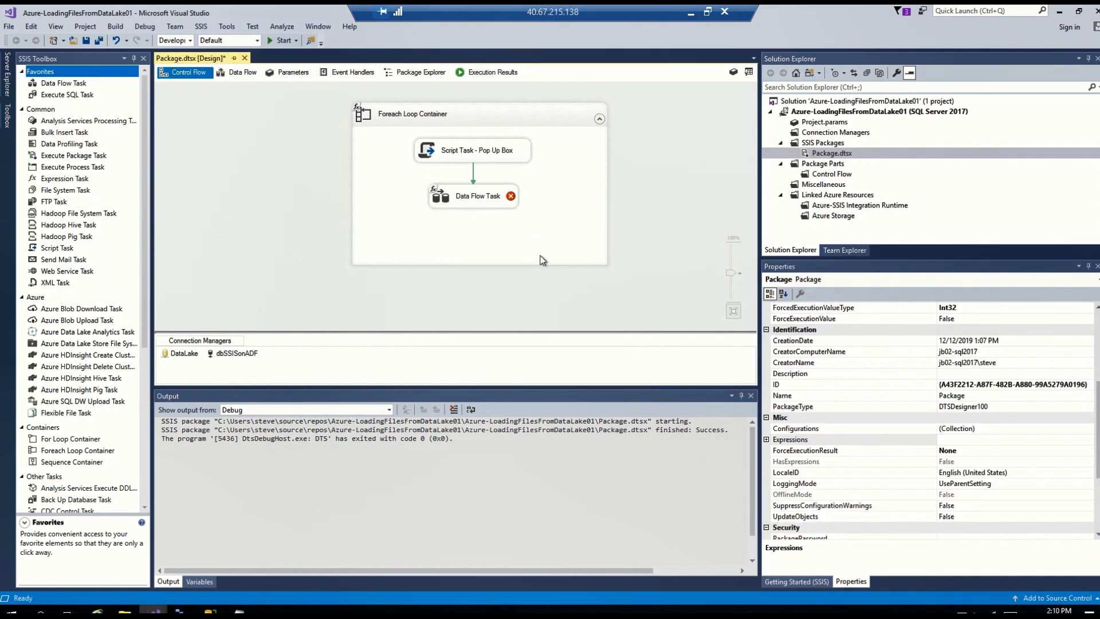
# Check the Flexible File Source's folder path and file name against the Source folder in Azure Storage Explorer, then view the source's columns
pyautogui.doubleClick(487, 198)
pyautogui.click(333, 176)
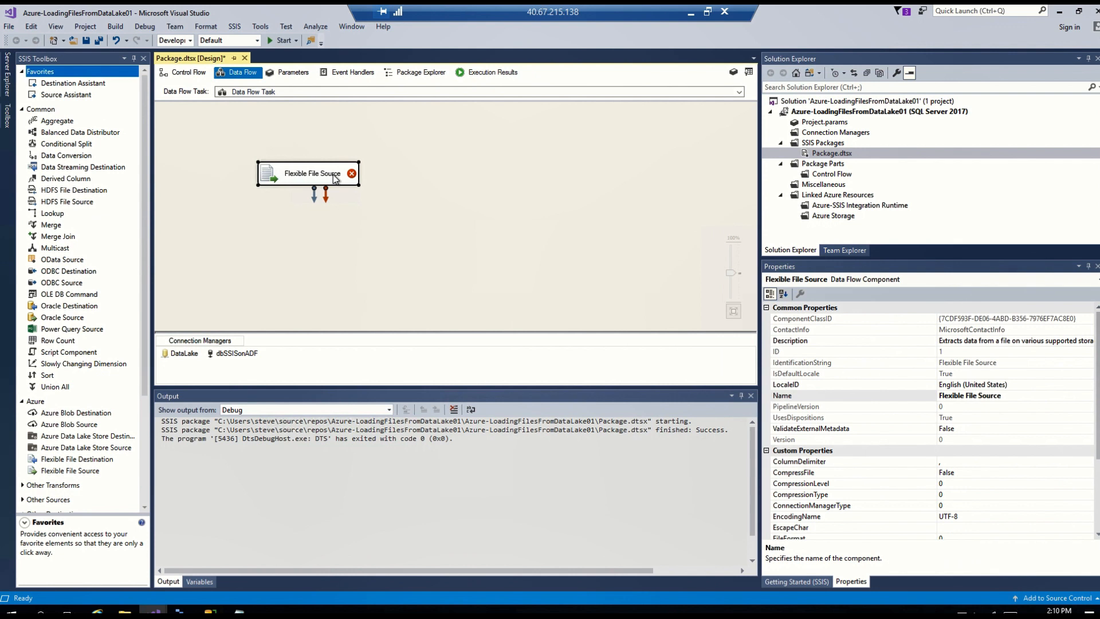
pyautogui.doubleClick(332, 174)
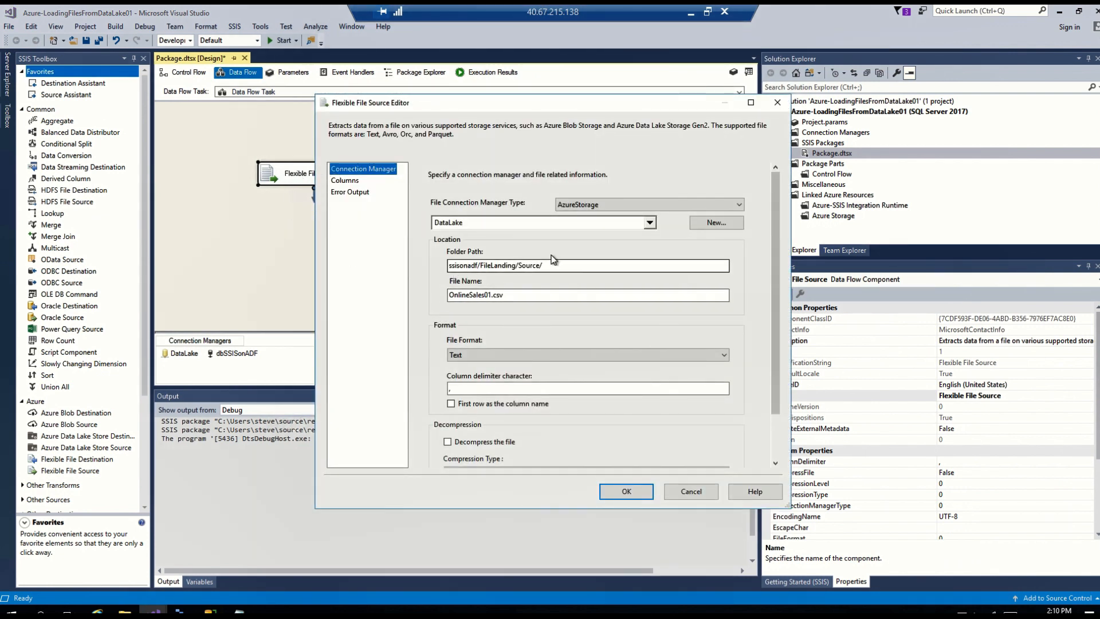
pyautogui.click(189, 609)
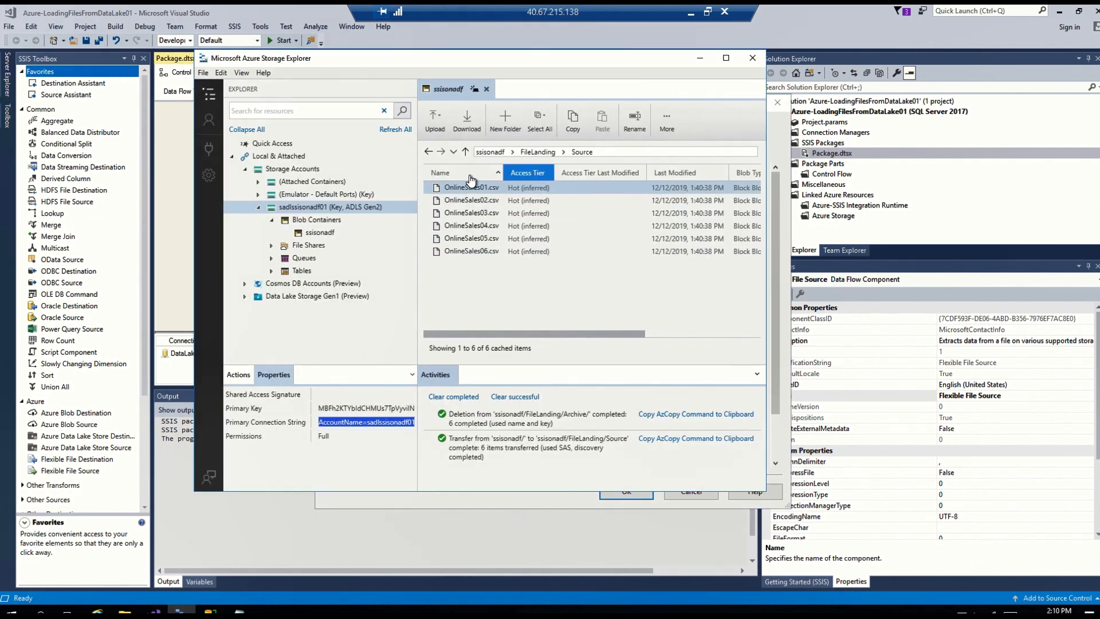
pyautogui.click(171, 281)
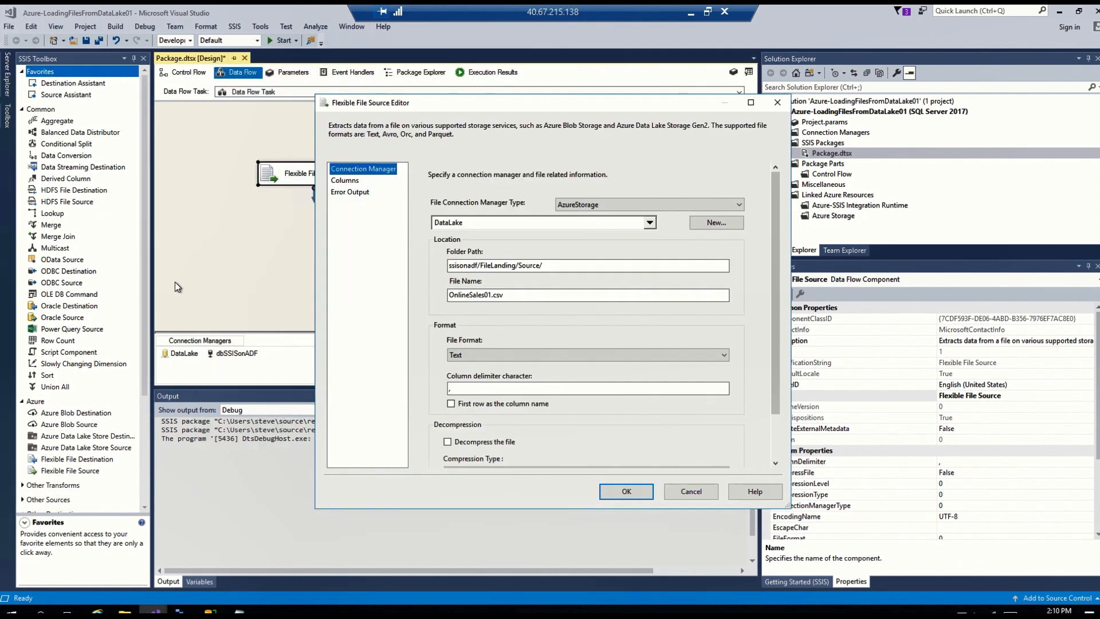
pyautogui.click(346, 182)
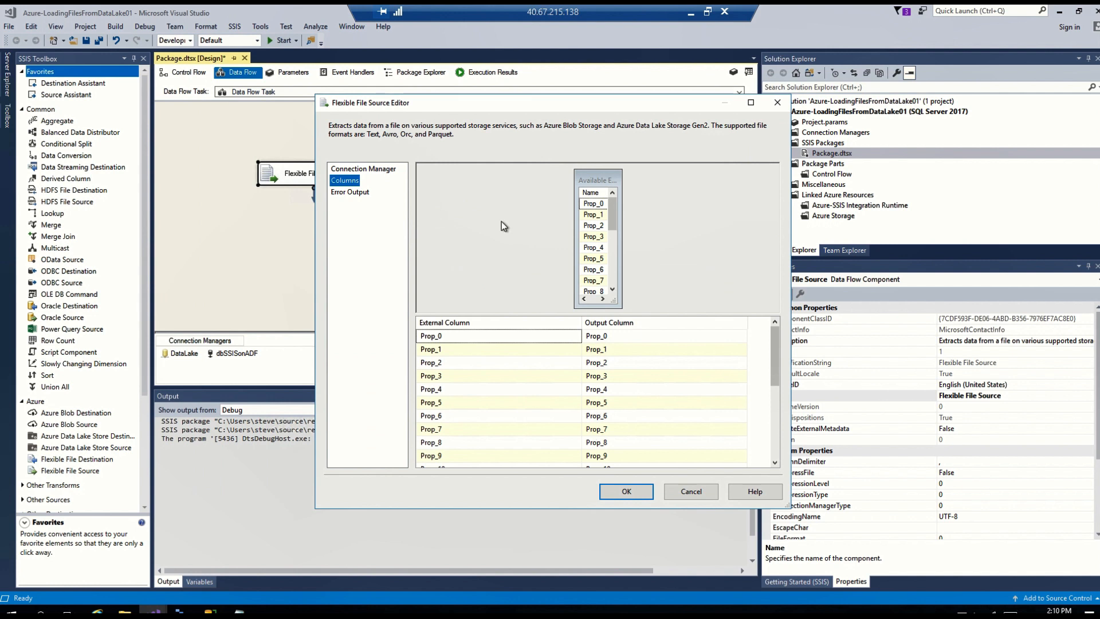
# Use the first row as column names in the Flexible File Source, review its columns and accept the editor
pyautogui.click(375, 172)
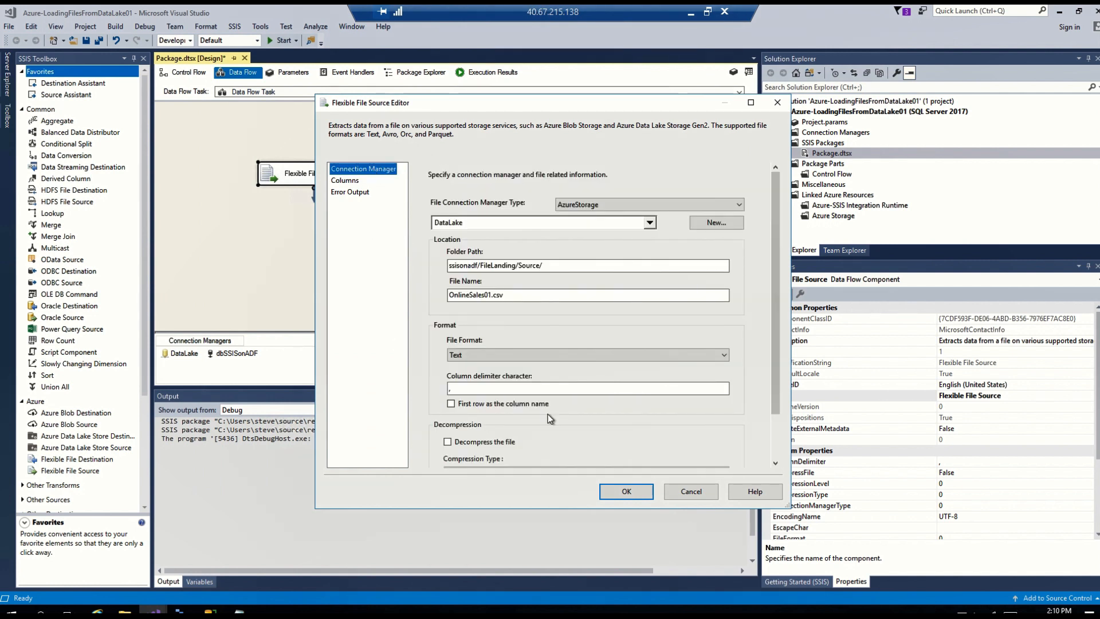
pyautogui.click(452, 404)
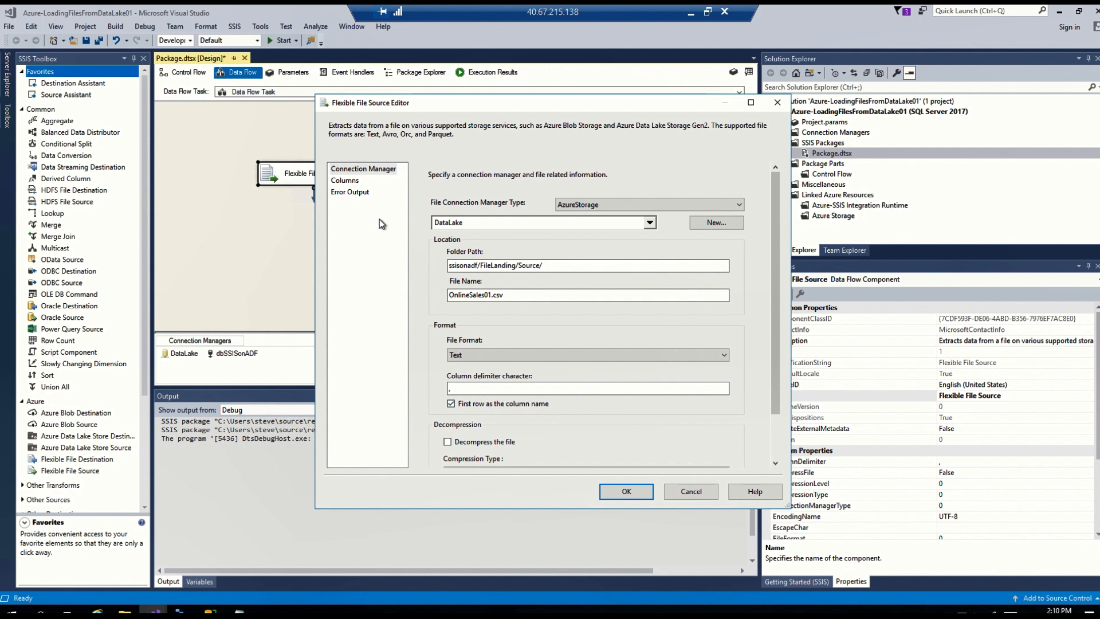
pyautogui.click(350, 183)
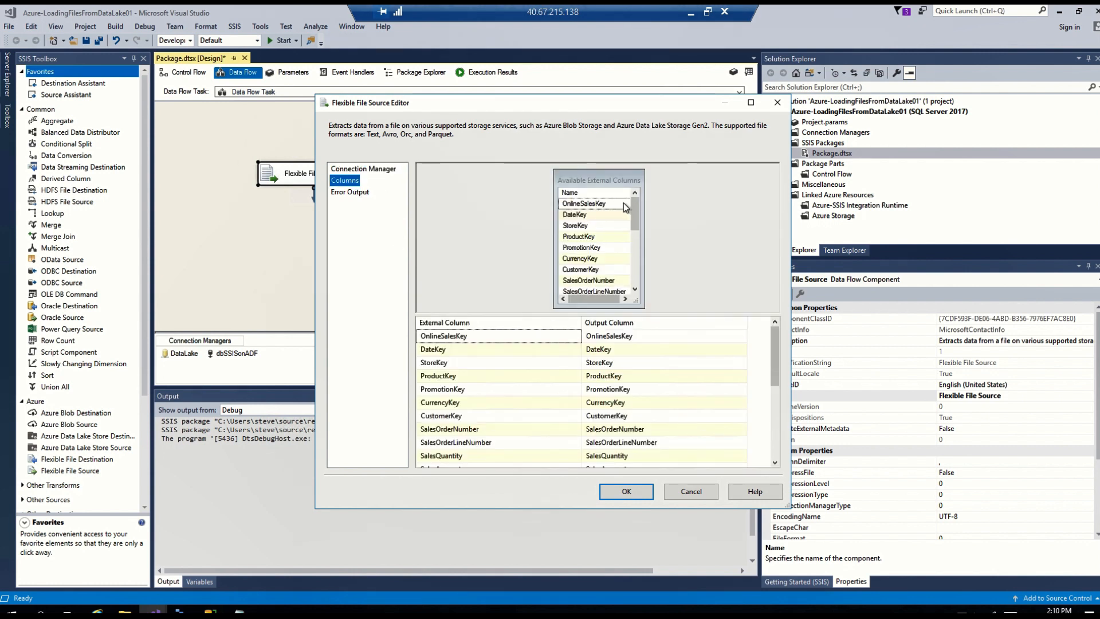
pyautogui.moveTo(636, 208); pyautogui.dragTo(637, 281)
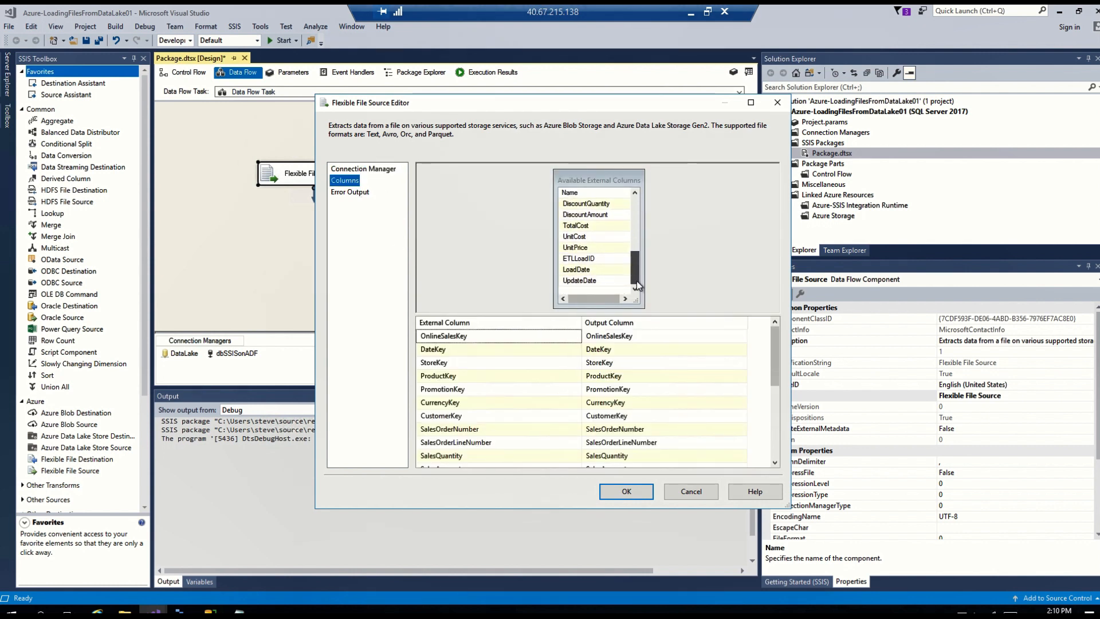
pyautogui.click(623, 491)
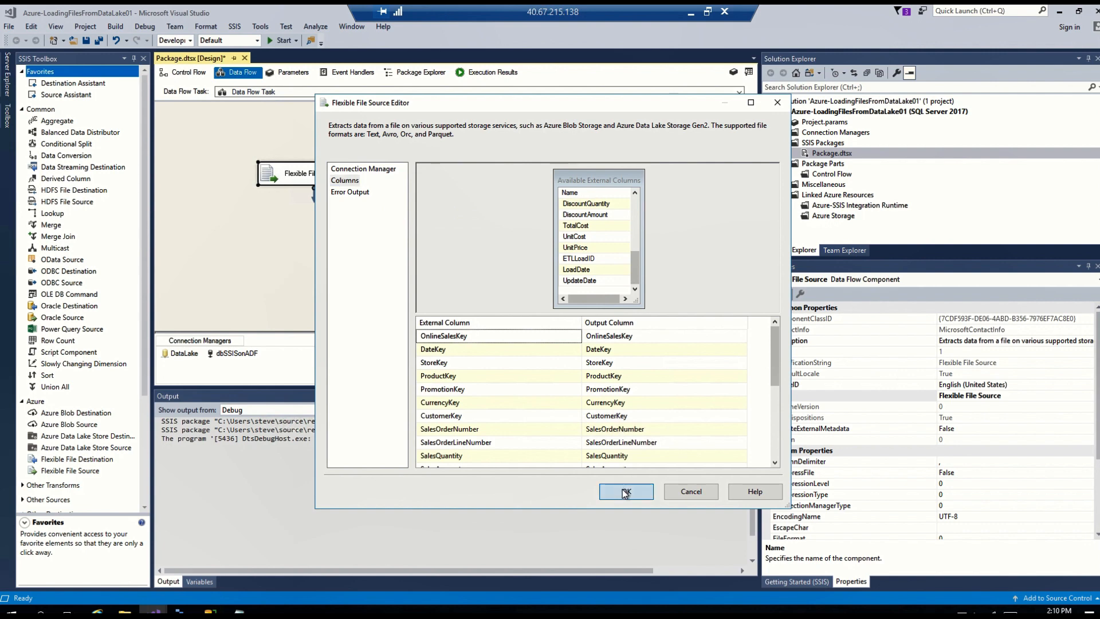
pyautogui.click(442, 212)
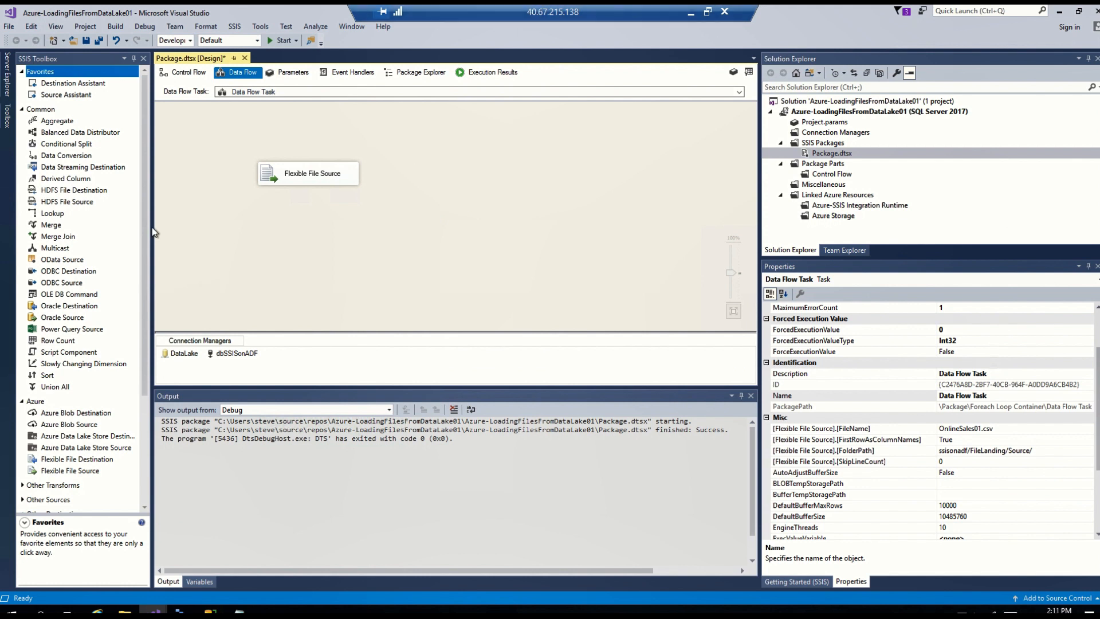
# Add a Derived Column transformation named "Derived Column vFileName" and connect the Flexible File Source to it
pyautogui.moveTo(47, 181); pyautogui.dragTo(415, 172)
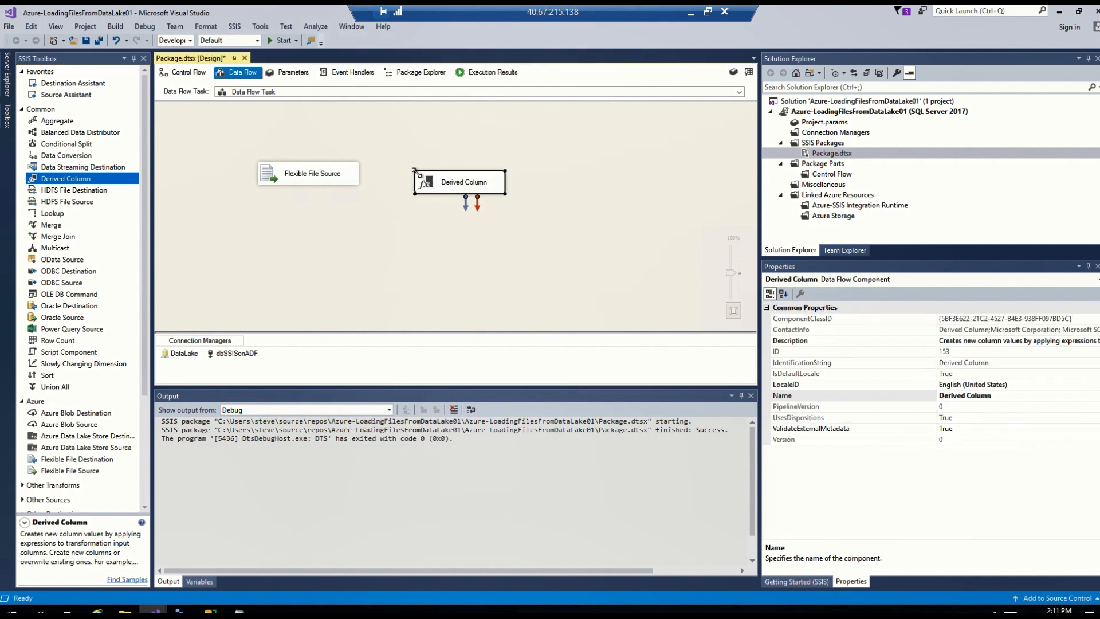
pyautogui.click(487, 187)
pyautogui.write('vFileName')
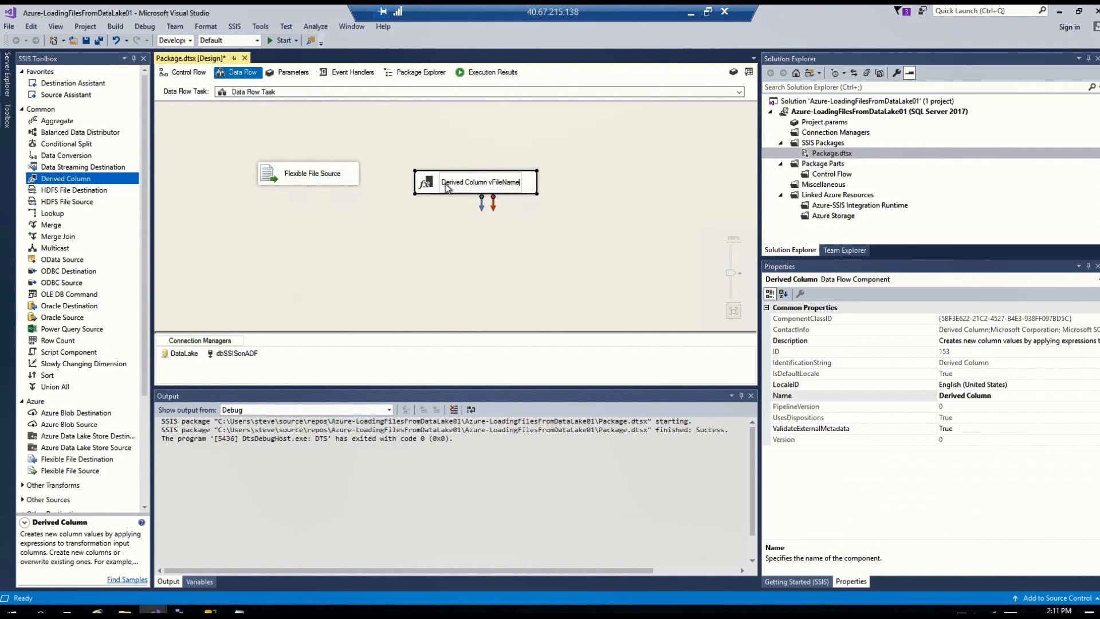
pyautogui.press('Return')
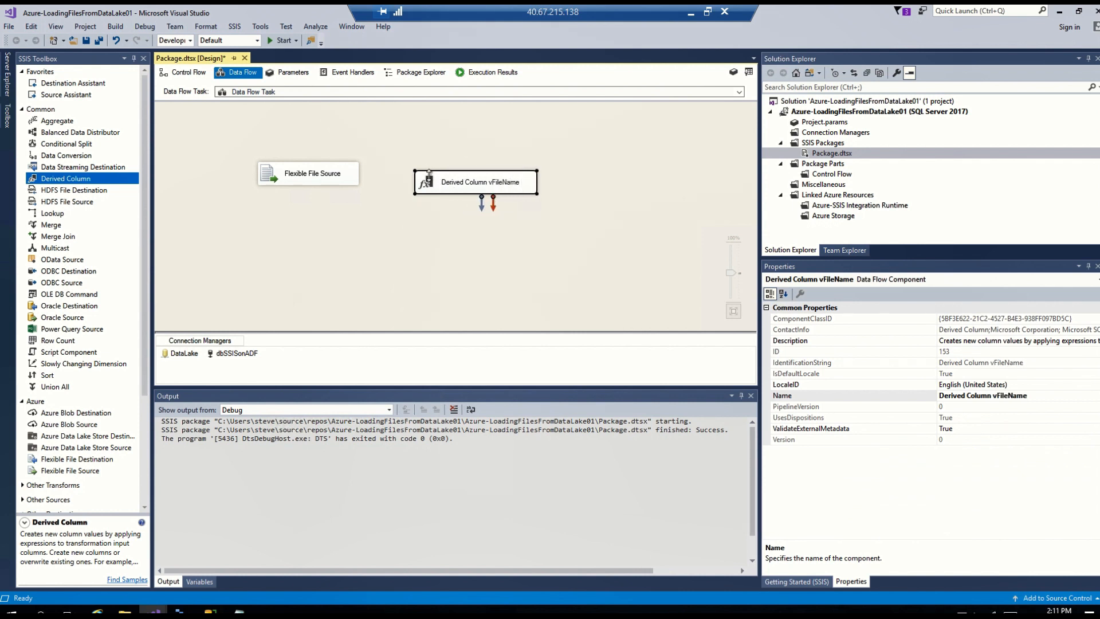
pyautogui.click(312, 181)
pyautogui.moveTo(316, 201); pyautogui.dragTo(419, 190)
# Define a new derived column SourceFileName with the expression @[User::vFileName] and accept the transformation
pyautogui.doubleClick(441, 193)
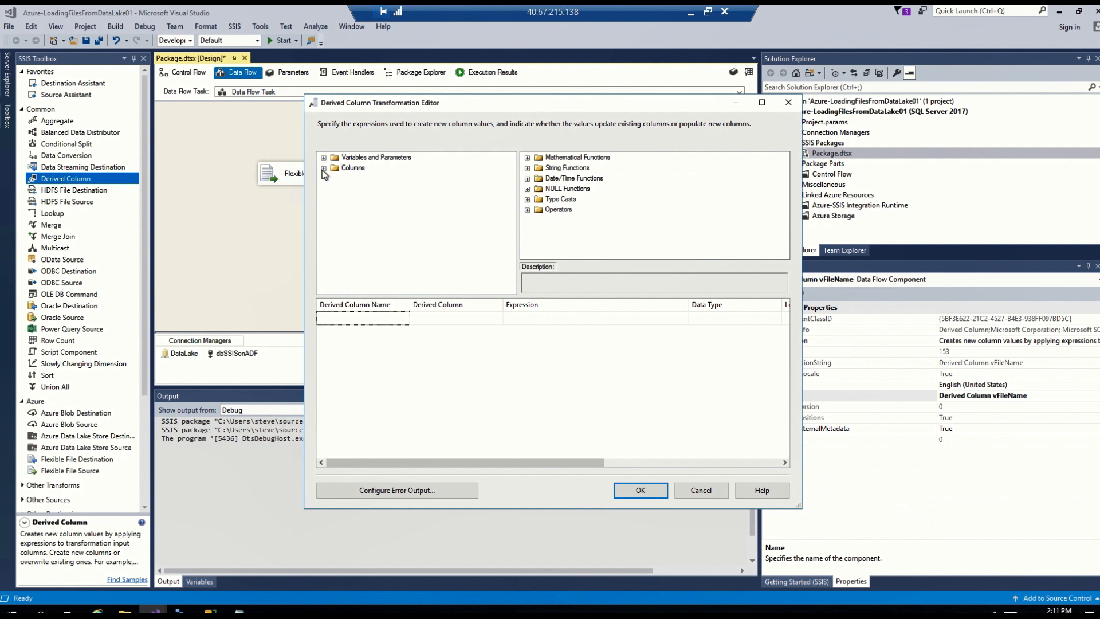
pyautogui.click(324, 158)
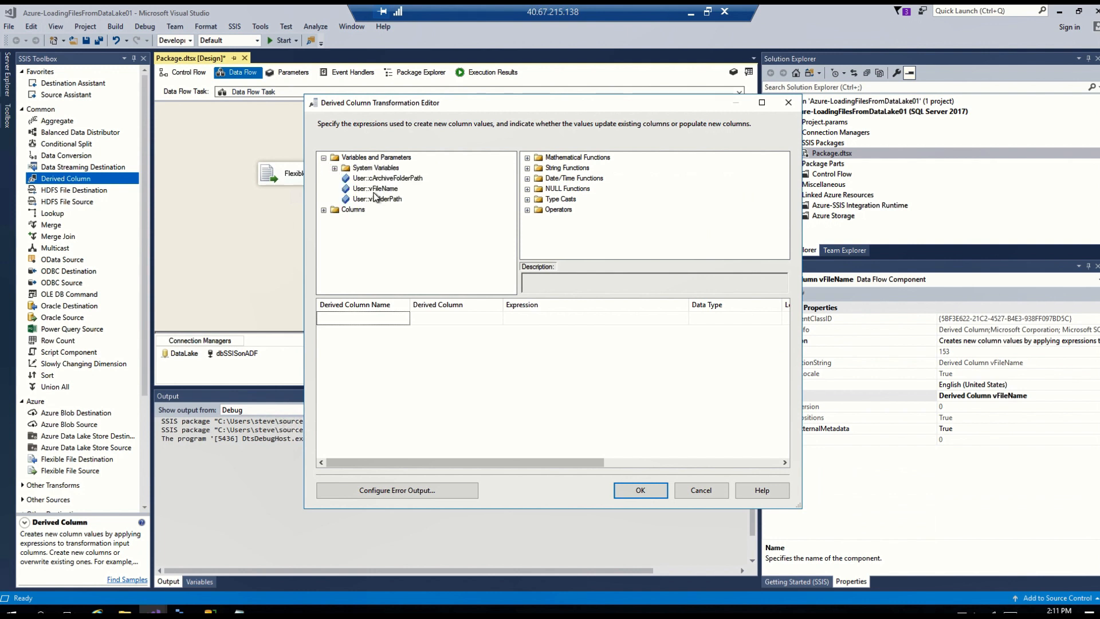
pyautogui.moveTo(361, 194); pyautogui.dragTo(542, 318)
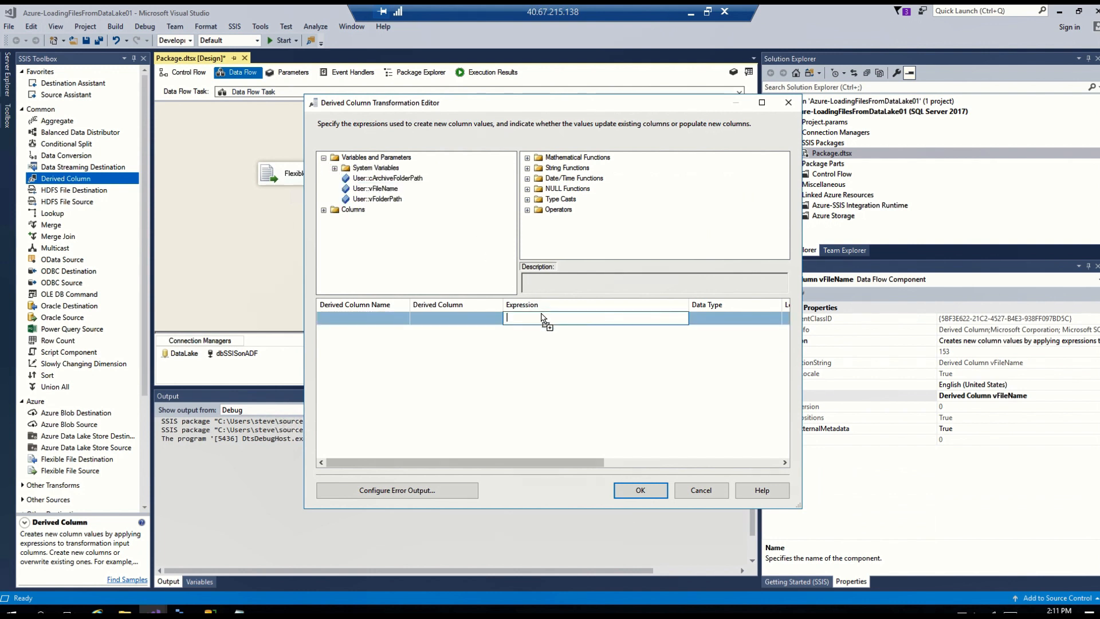
pyautogui.click(373, 319)
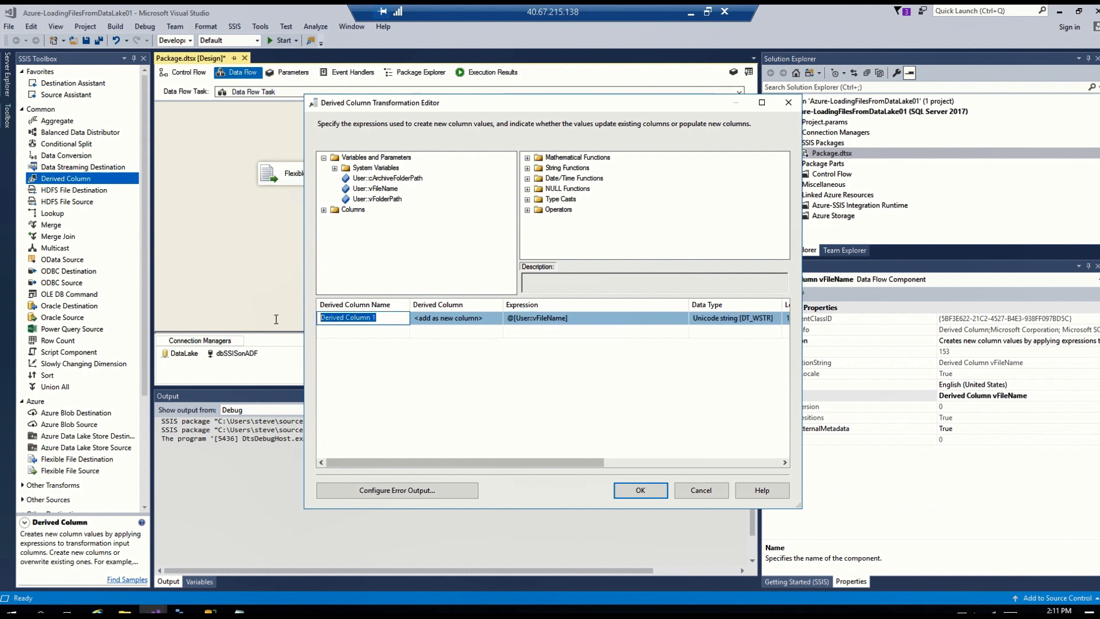
pyautogui.write('SourceFileName')
pyautogui.moveTo(573, 465); pyautogui.dragTo(537, 468)
pyautogui.click(633, 494)
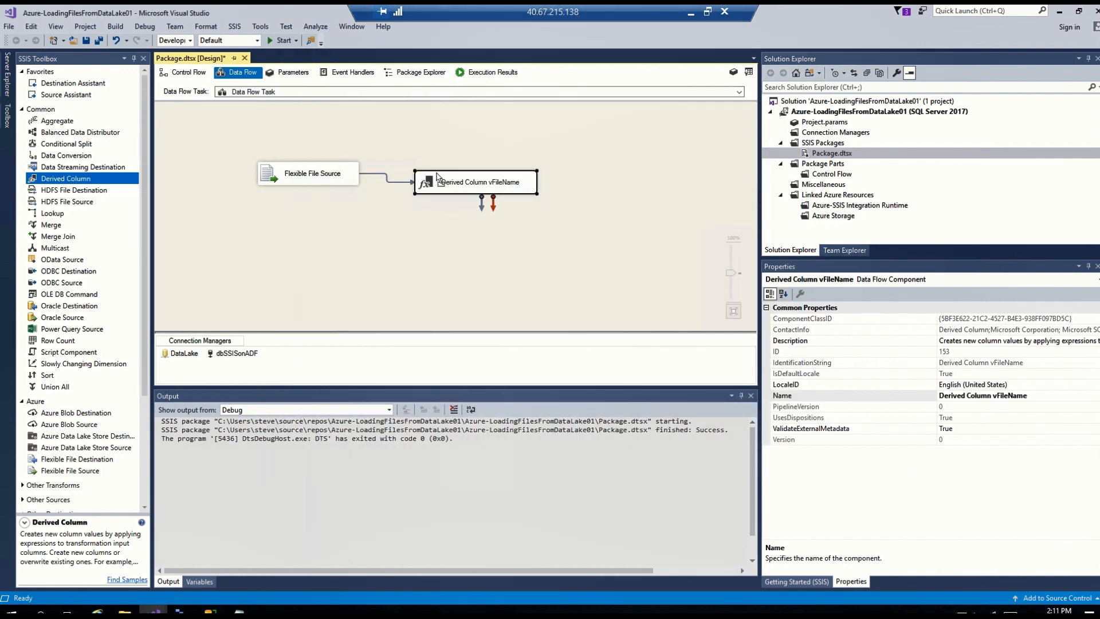
# Align the Derived Column beside the source, then add an OLE DB Destination and connect the Derived Column's output to it
pyautogui.moveTo(437, 176); pyautogui.dragTo(421, 176)
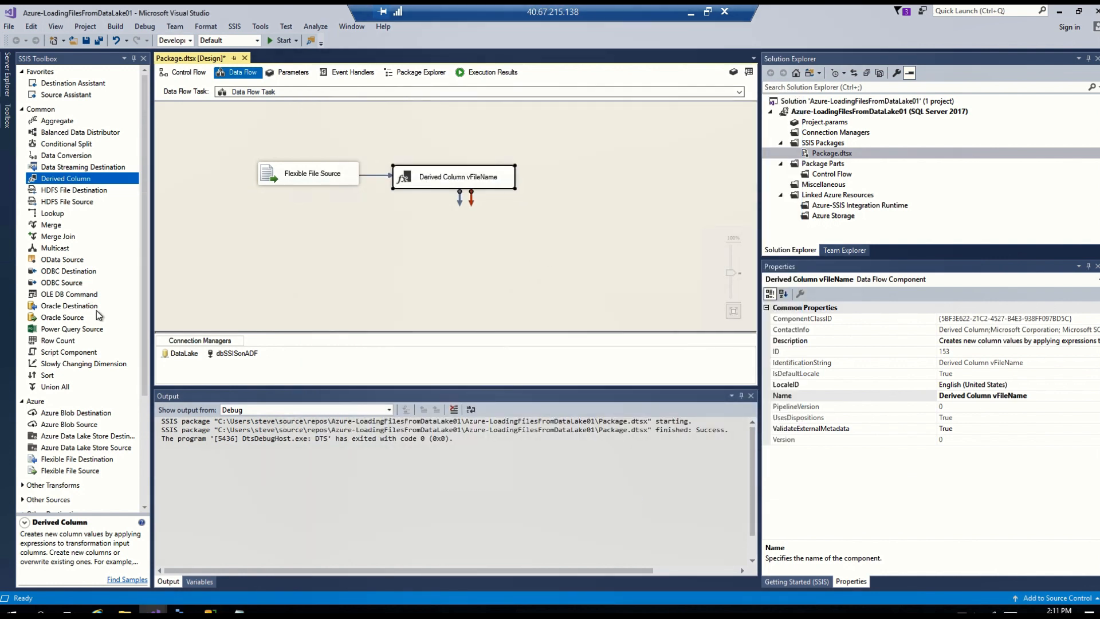
pyautogui.moveTo(143, 319); pyautogui.dragTo(151, 449)
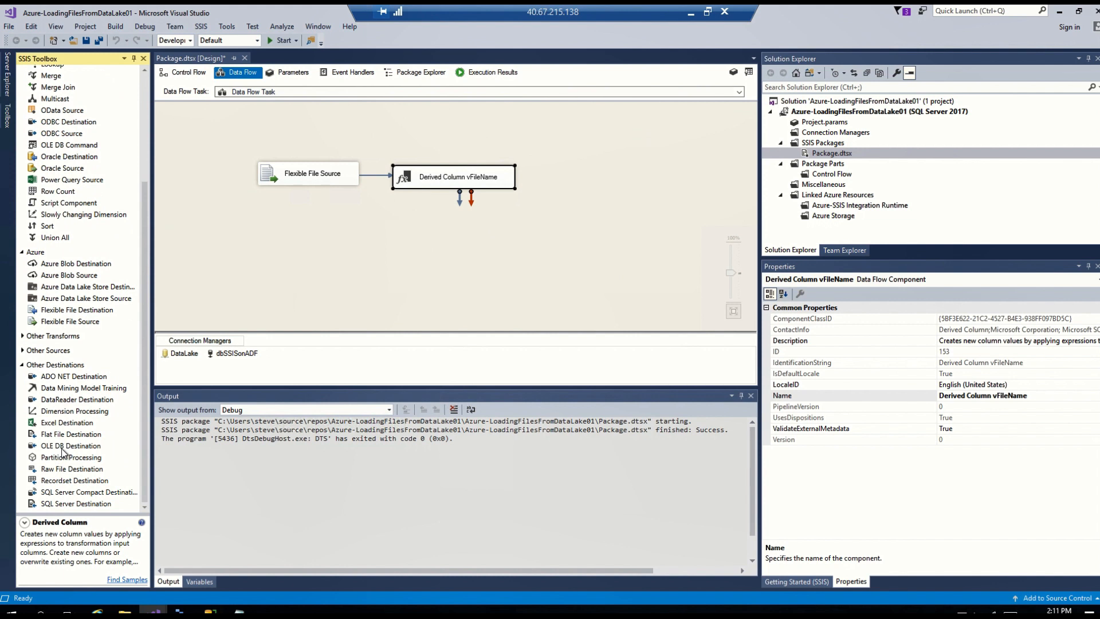
pyautogui.moveTo(58, 449); pyautogui.dragTo(574, 191)
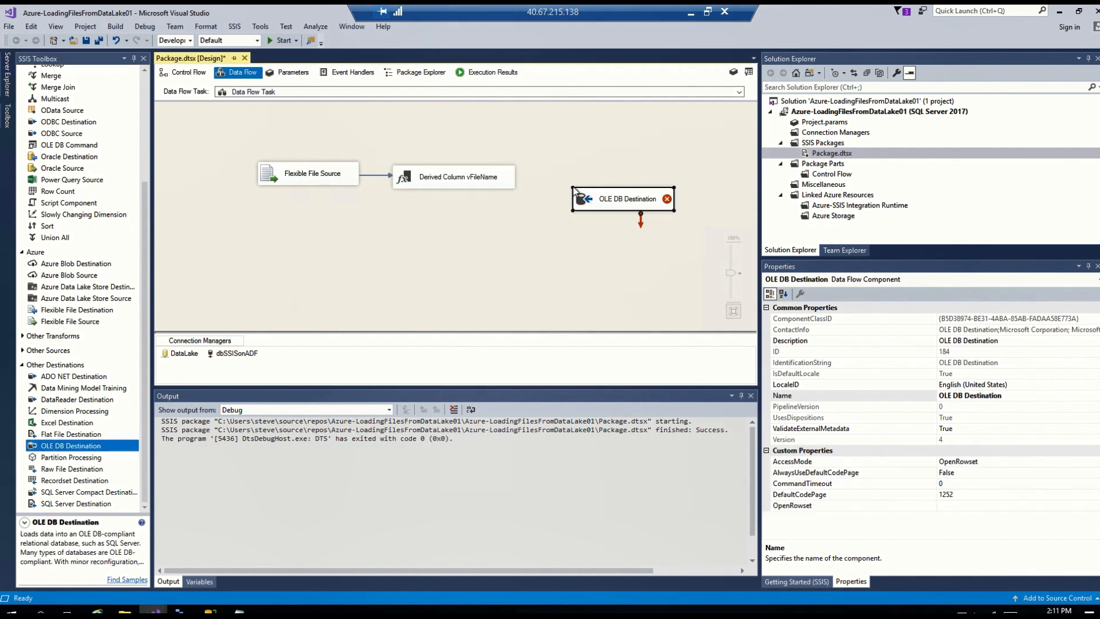
pyautogui.click(448, 184)
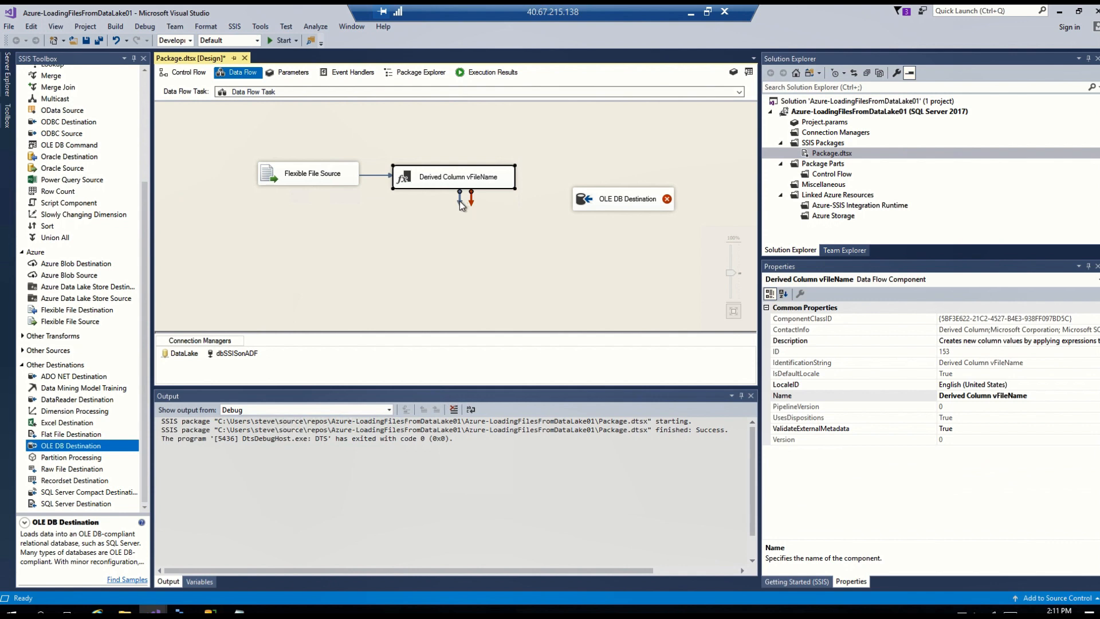
pyautogui.moveTo(460, 201); pyautogui.dragTo(593, 203)
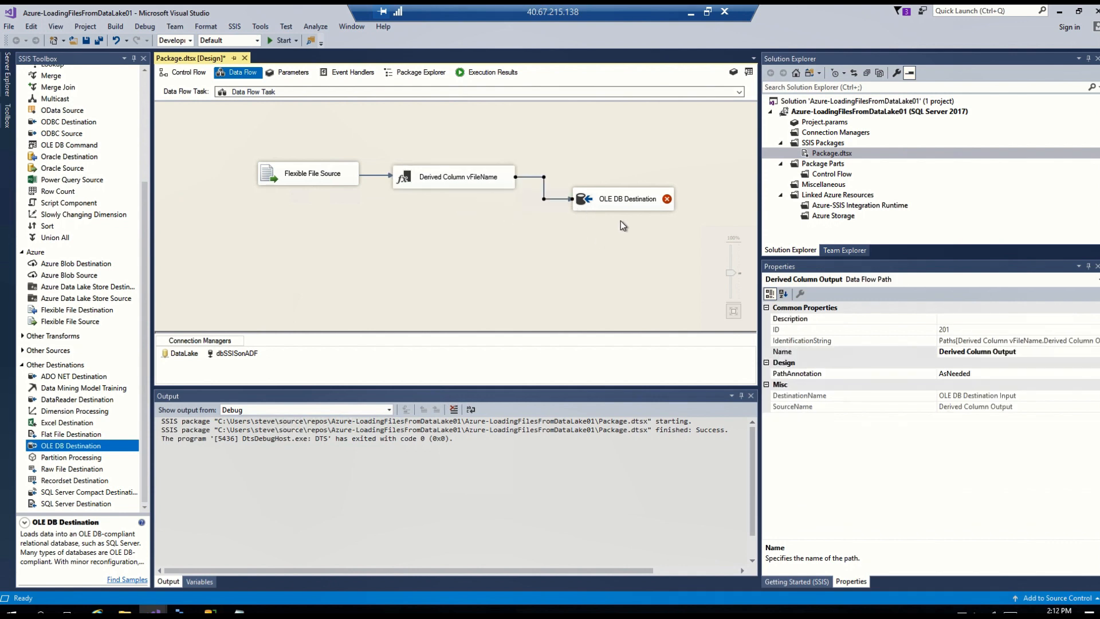
# Set the OLE DB Destination's target table to [dbo].[OnlineSales] on the dbSSISonADF connection and accept the editor
pyautogui.click(638, 200)
pyautogui.doubleClick(635, 195)
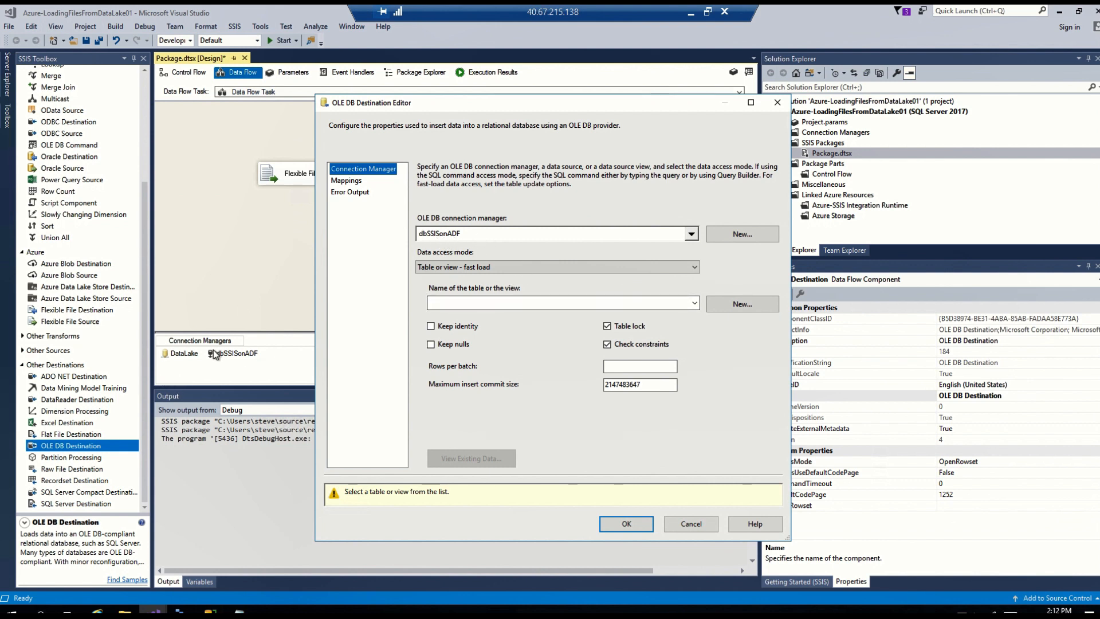
pyautogui.click(698, 304)
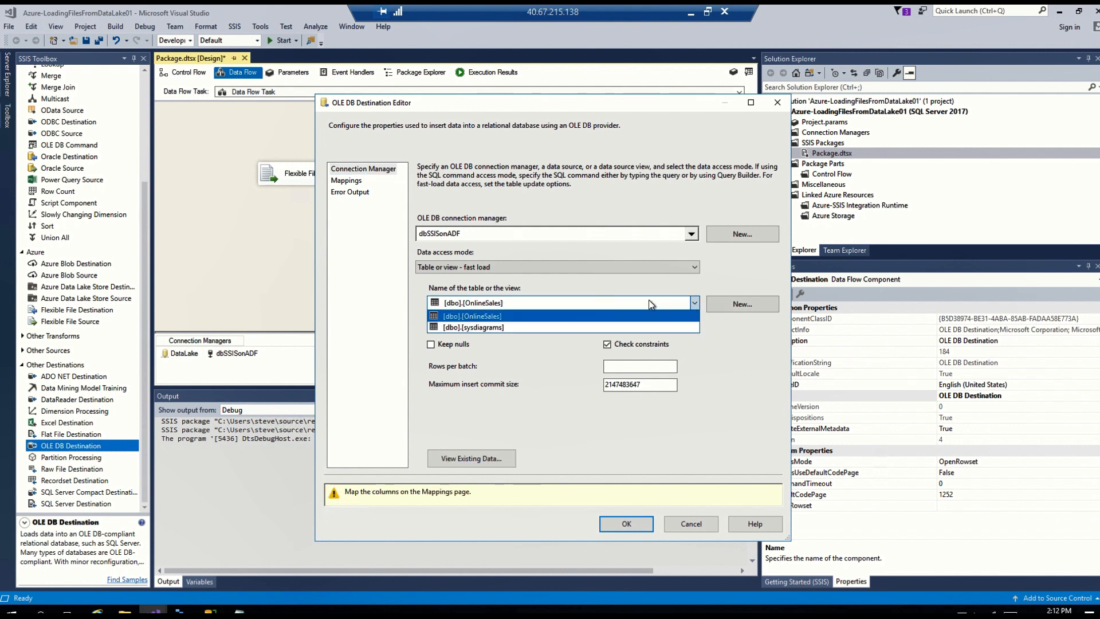
pyautogui.click(488, 317)
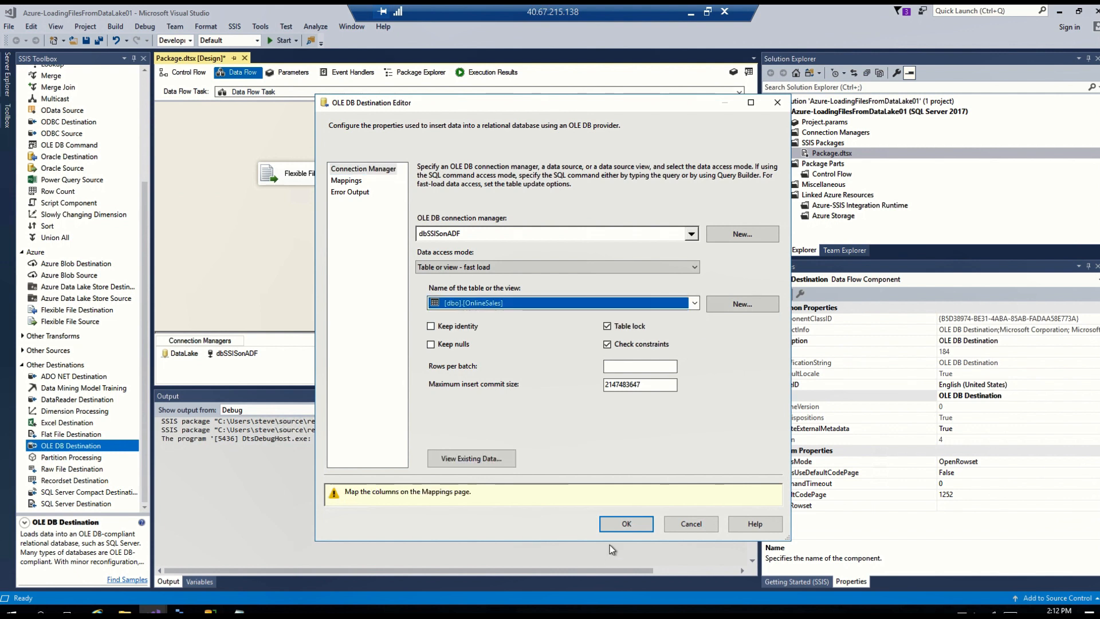
pyautogui.click(627, 523)
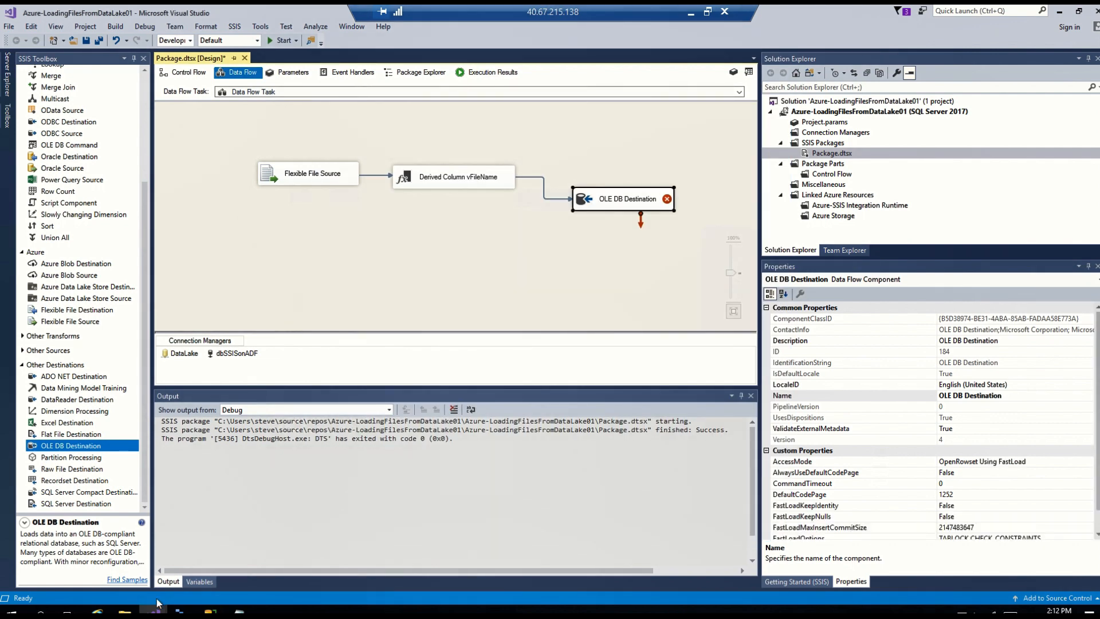
# Switch to SQL Server Management Studio and select the top 1000 rows of dbo.OnlineSales in the dbSSISonADF database
pyautogui.click(210, 611)
pyautogui.click(21, 110)
pyautogui.click(31, 131)
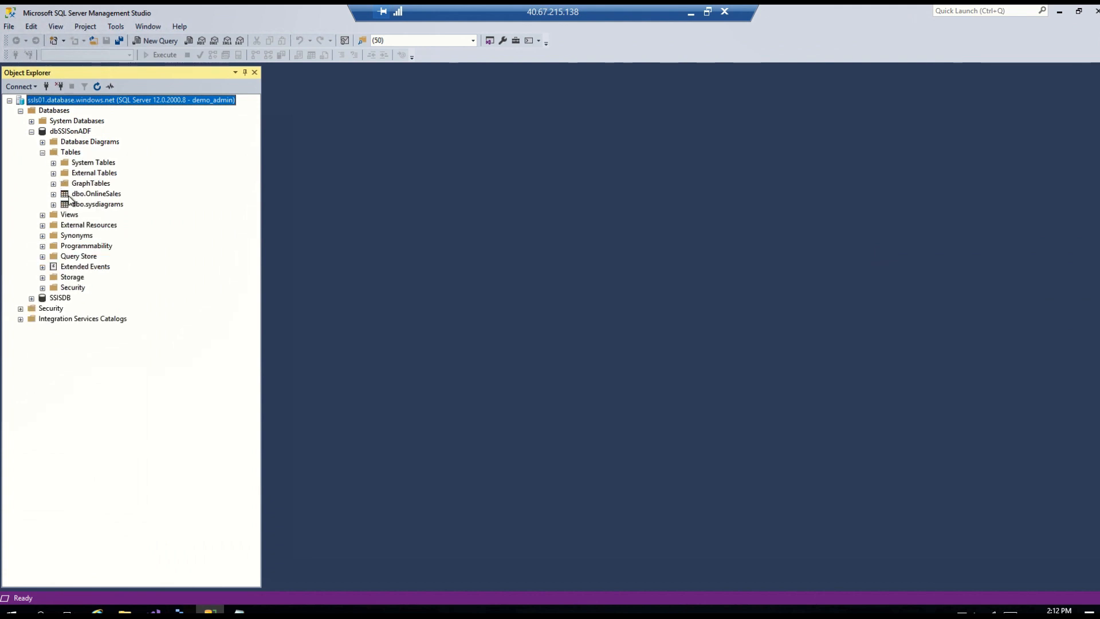
pyautogui.click(81, 194)
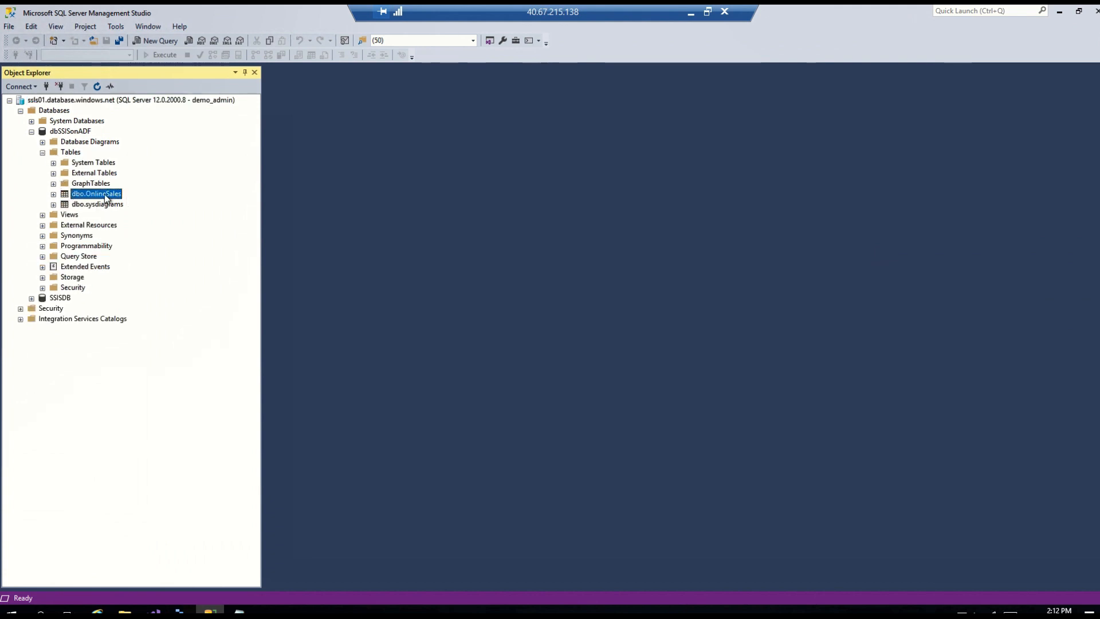
pyautogui.rightClick(104, 197)
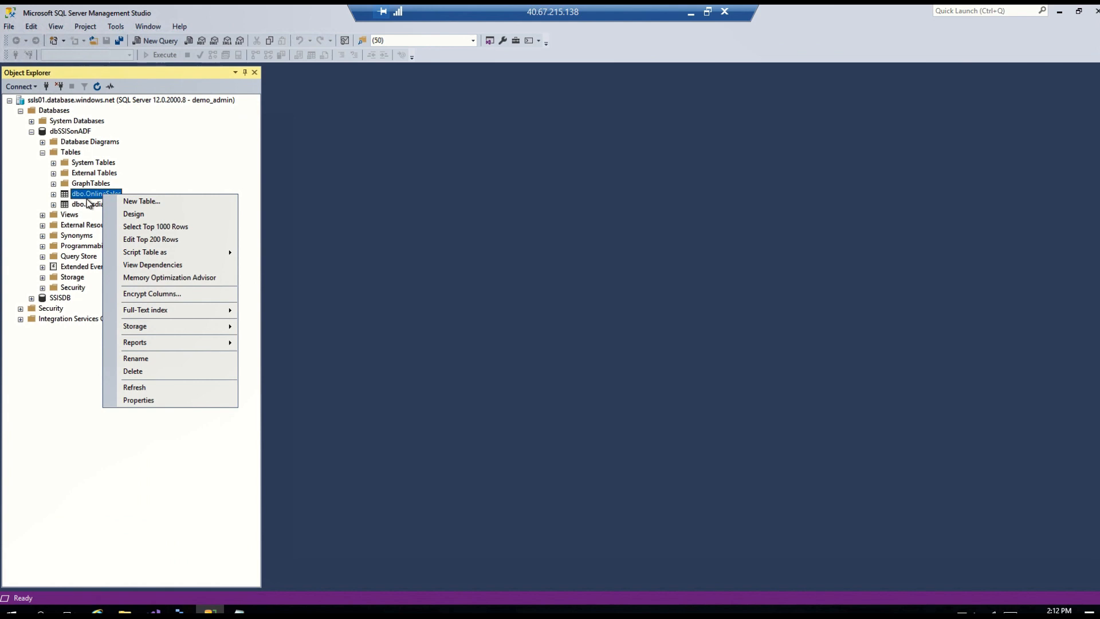
pyautogui.click(152, 226)
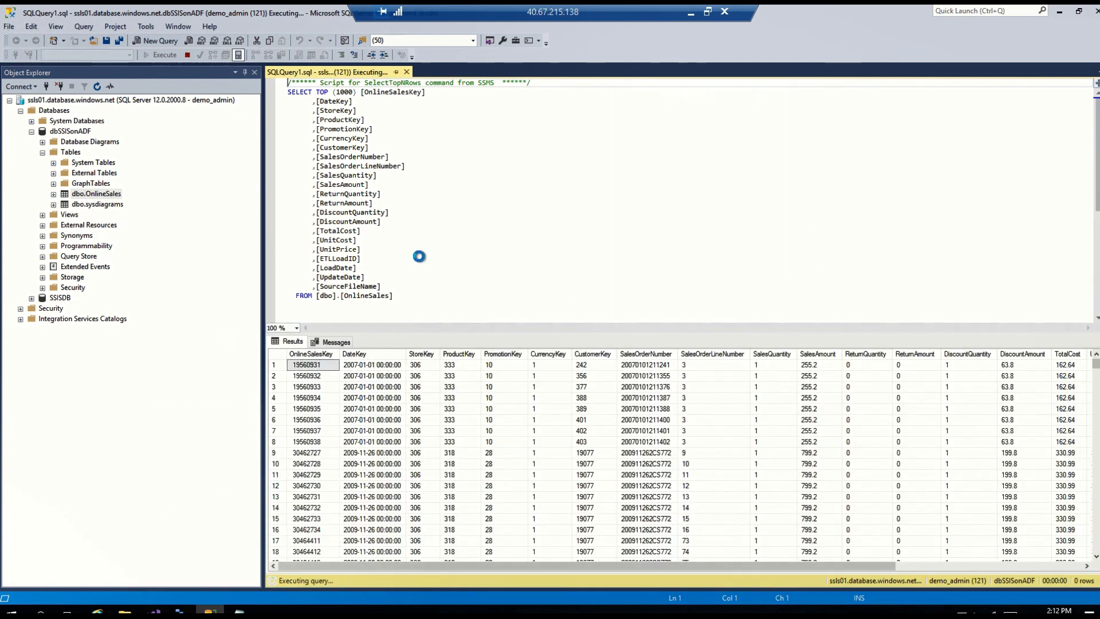
# Add TRUNCATE TABLE [dbo].[OnlineSales] below the query, run only that statement, and comment it out
pyautogui.press('Return')
pyautogui.press('Return')
pyautogui.press('Return')
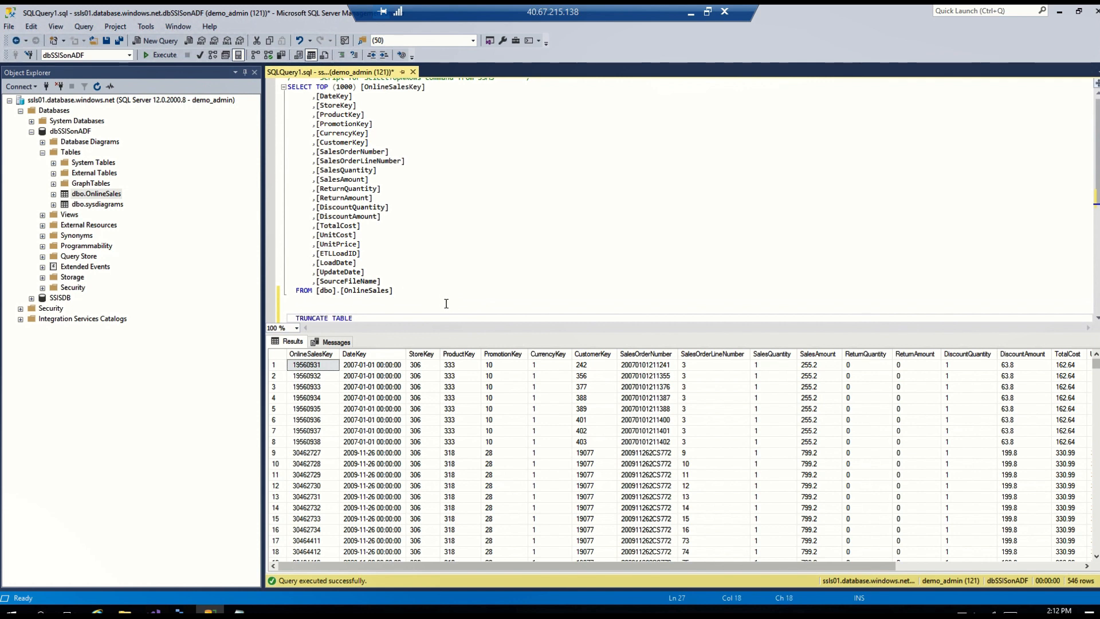
pyautogui.moveTo(330, 301); pyautogui.dragTo(317, 293)
pyautogui.hotkey('ctrl', 'c')
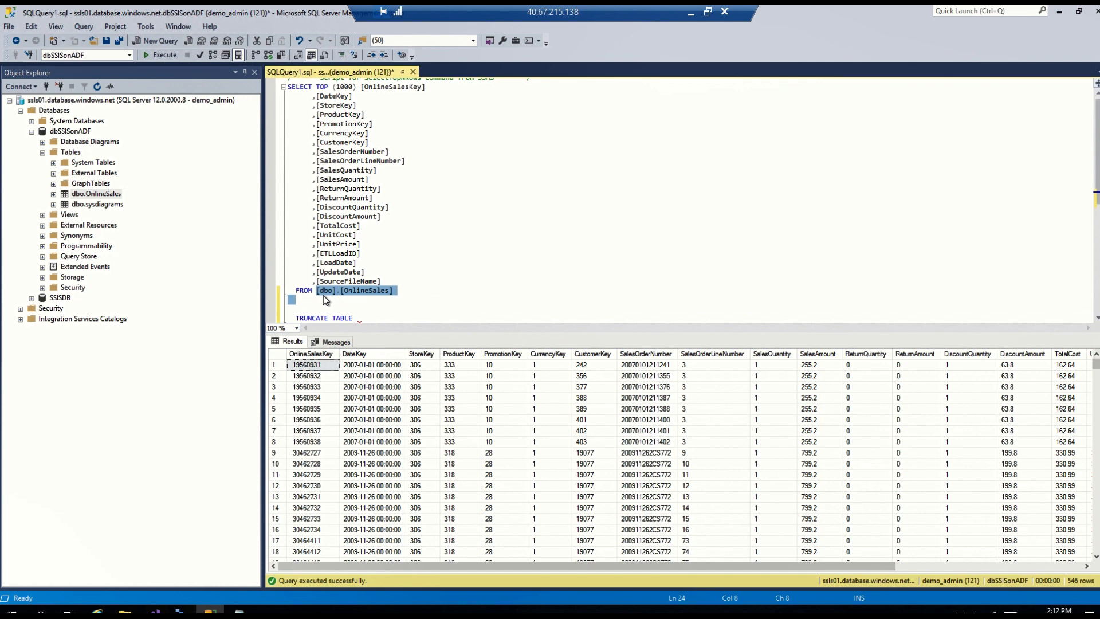
pyautogui.click(374, 317)
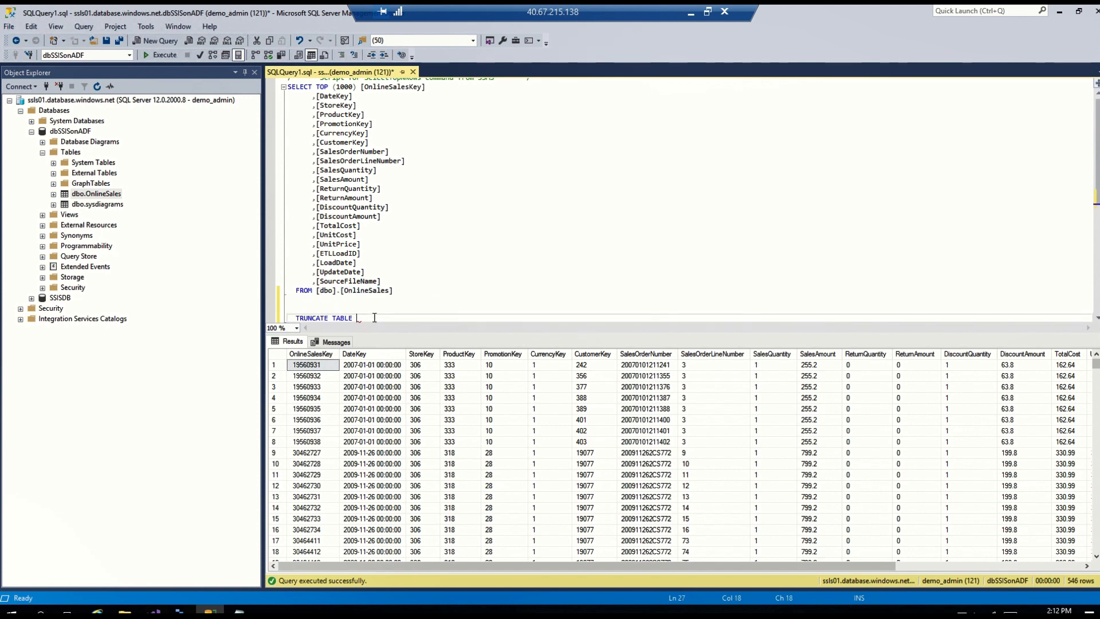
pyautogui.hotkey('ctrl', 'v')
pyautogui.moveTo(435, 309); pyautogui.dragTo(262, 293)
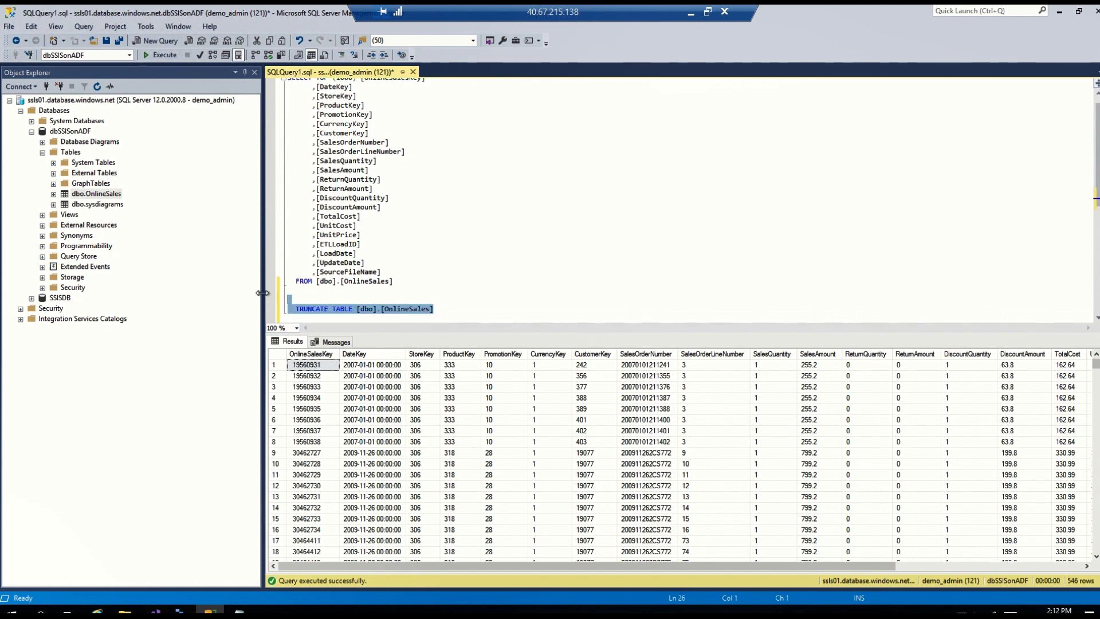
pyautogui.press('F5')
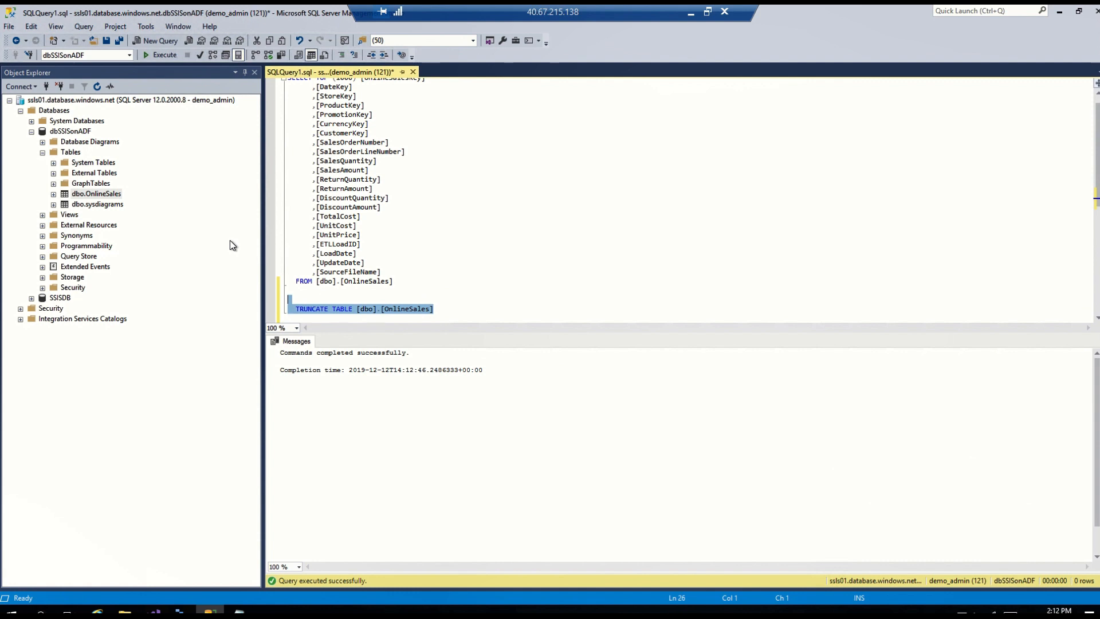
pyautogui.click(292, 309)
pyautogui.write('--')
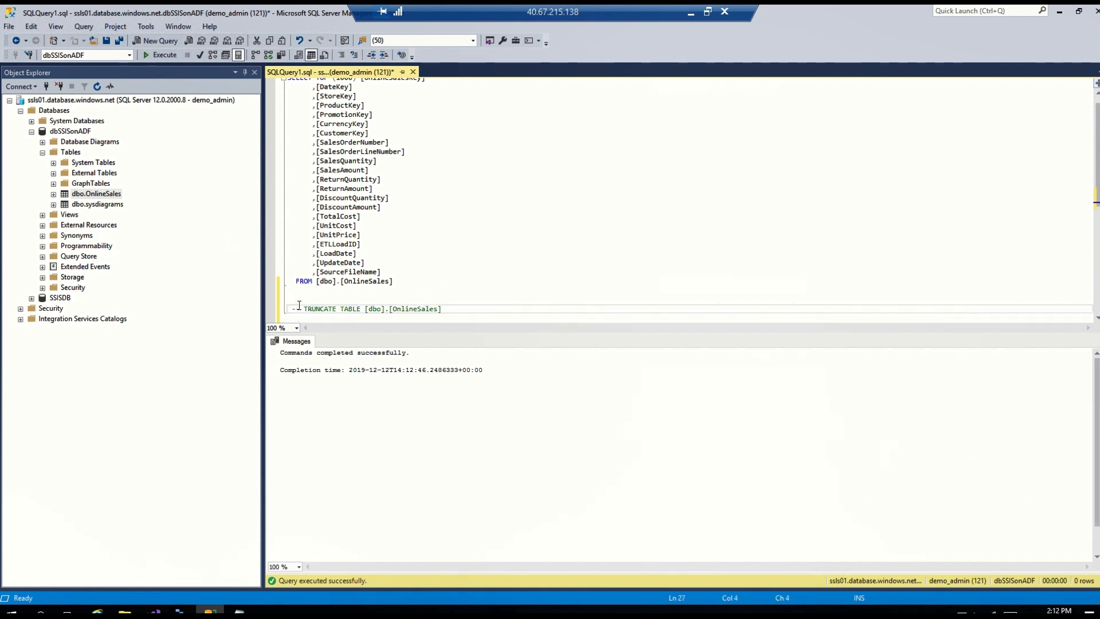
# Shorten the query to SELECT * FROM [dbo].[OnlineSales], run it, and return to the package's data flow in Visual Studio
pyautogui.moveTo(383, 273); pyautogui.dragTo(313, 94)
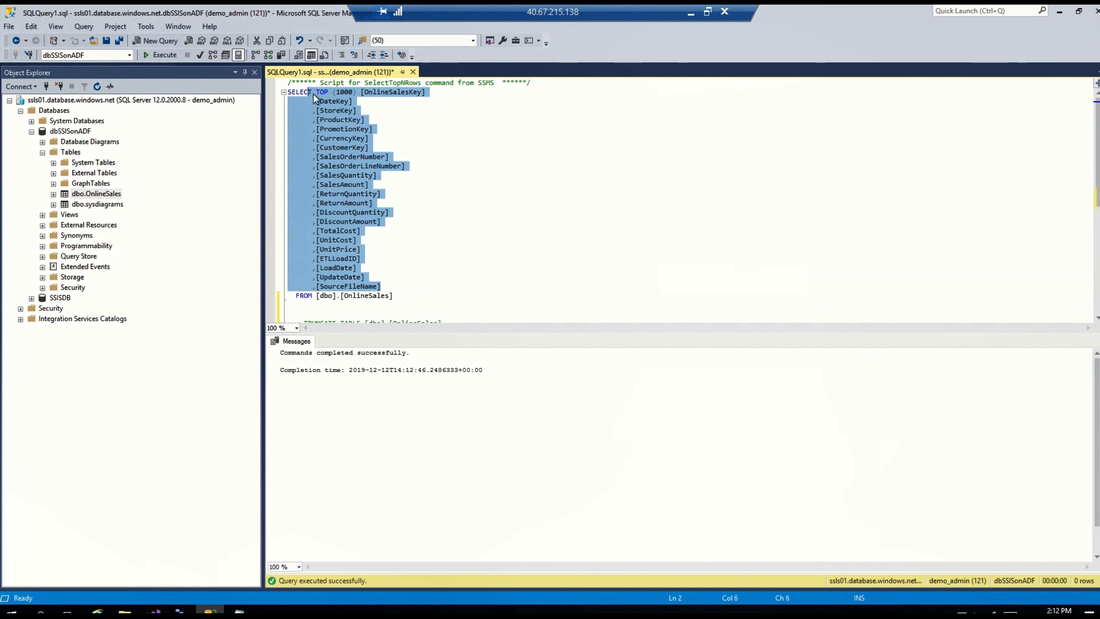
pyautogui.press('BackSpace')
pyautogui.press('BackSpace')
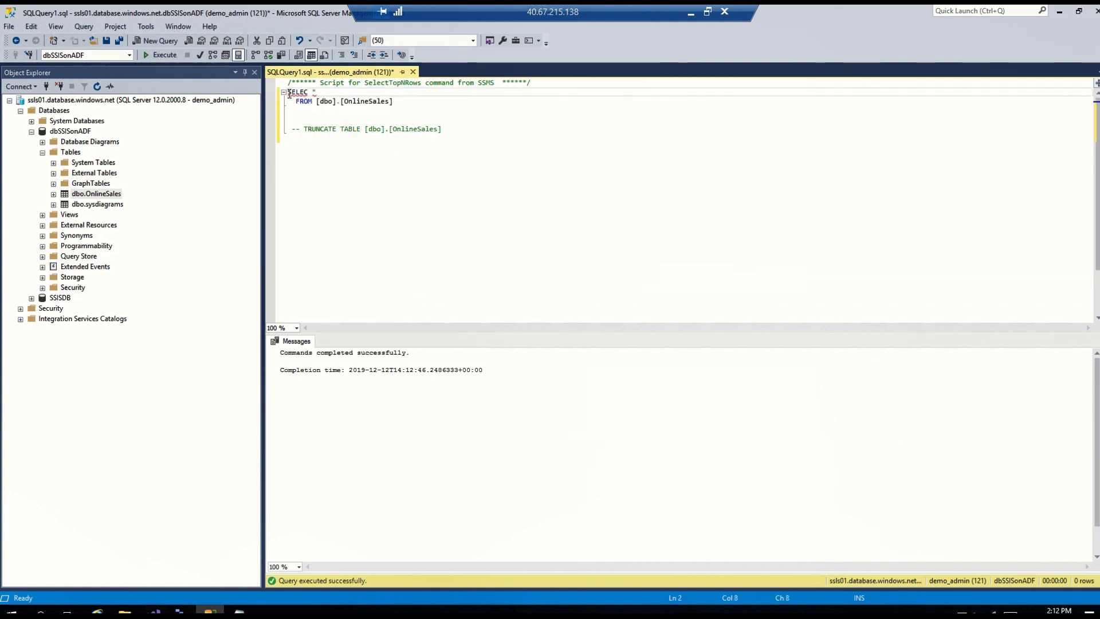
pyautogui.write('T')
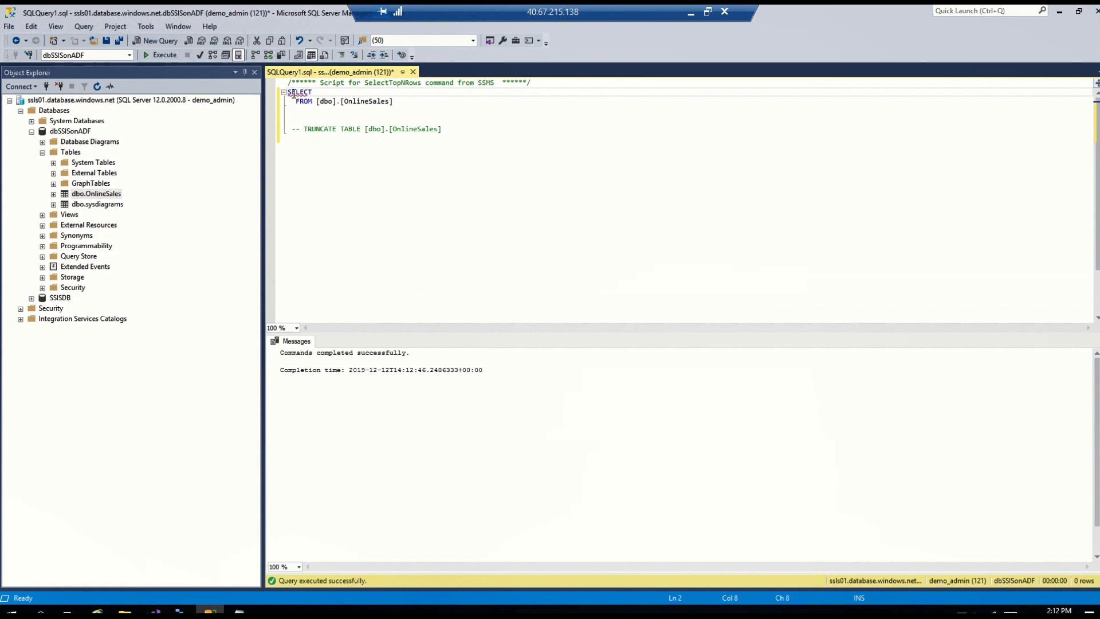
pyautogui.moveTo(427, 113); pyautogui.dragTo(273, 82)
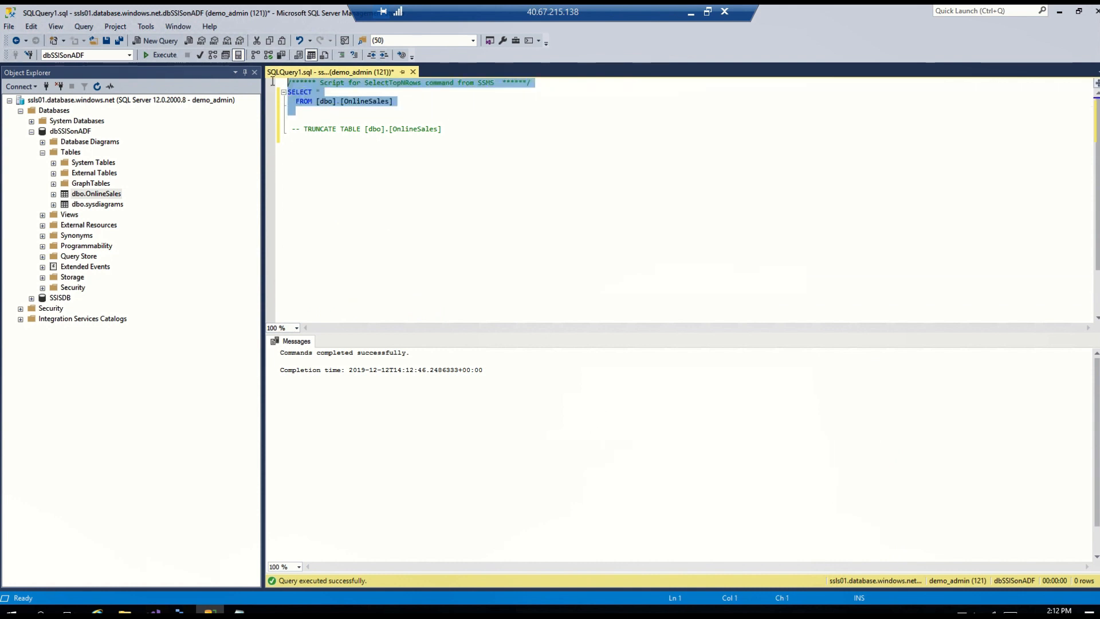
pyautogui.click(159, 55)
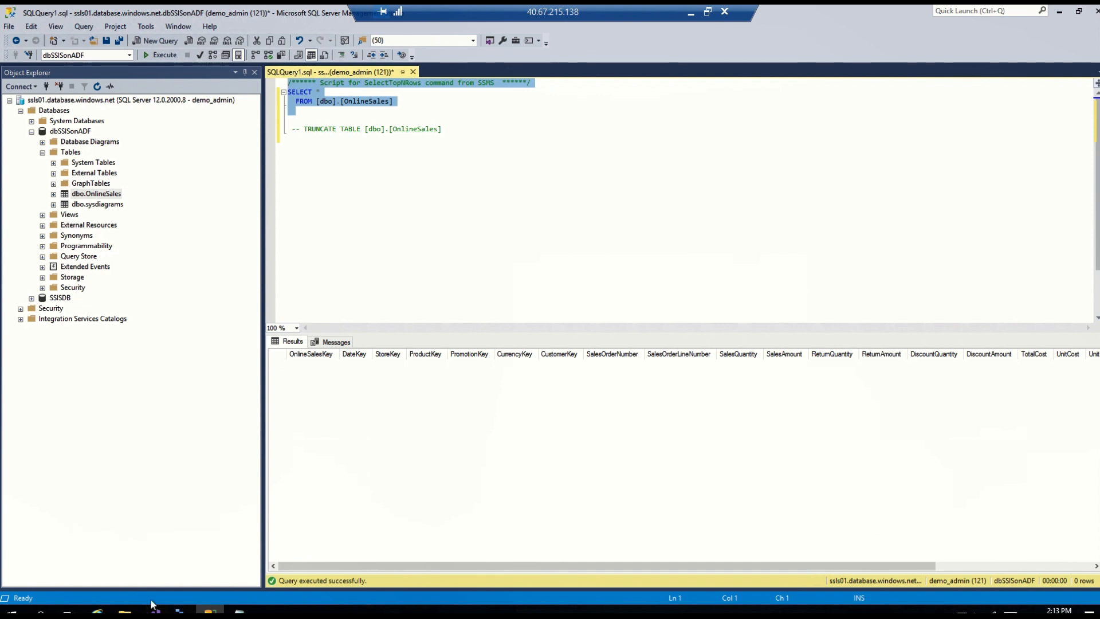
pyautogui.moveTo(155, 611)
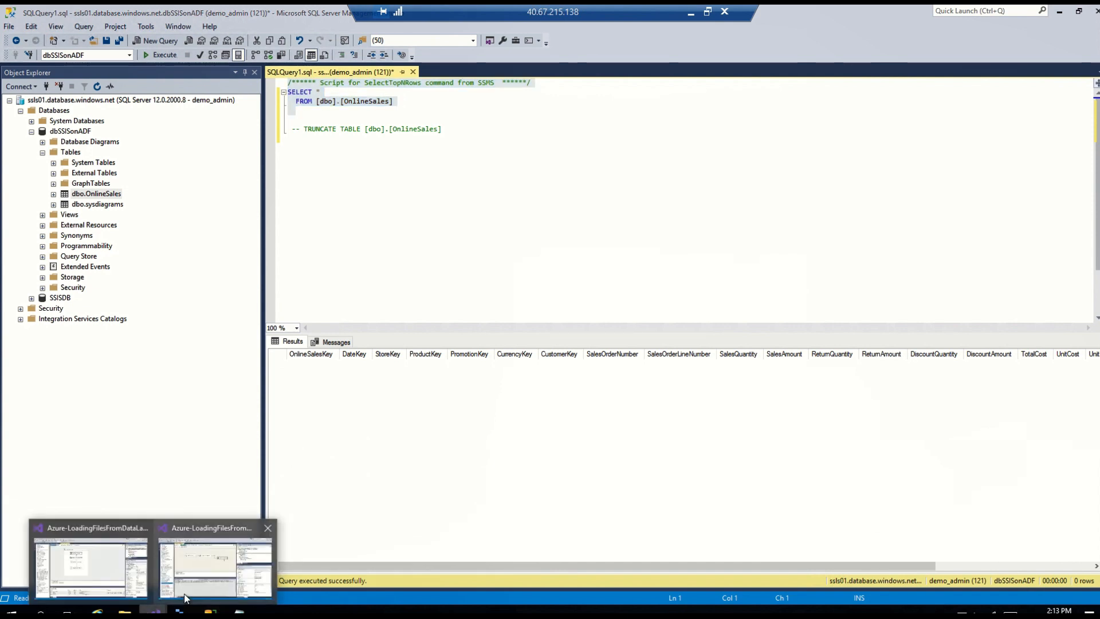
pyautogui.click(200, 566)
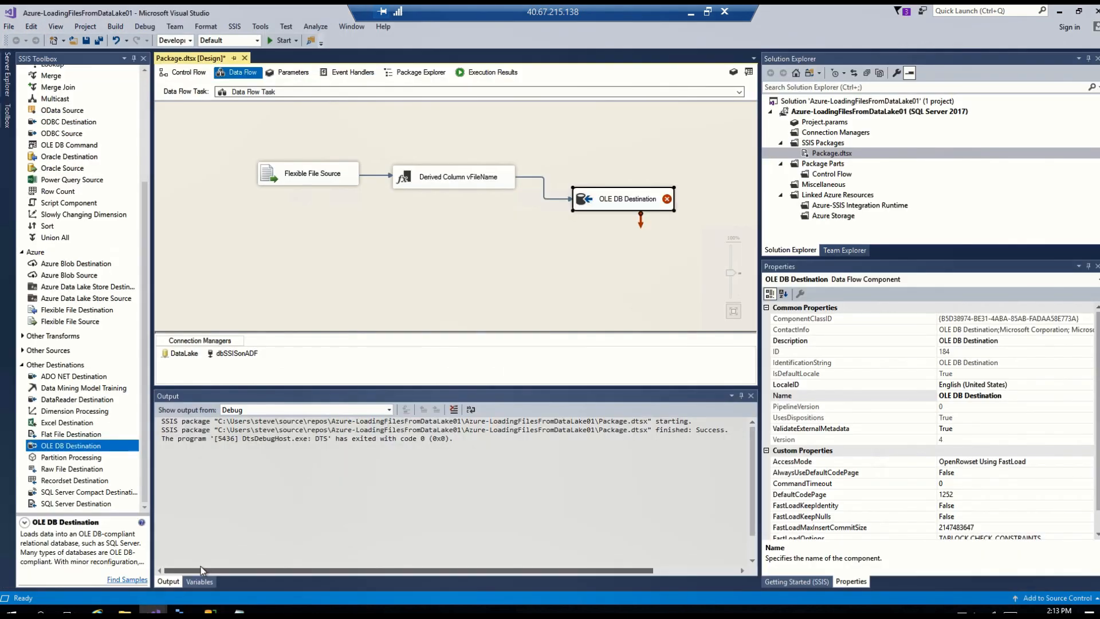
# Map the OLE DB Destination's input columns to the same-named columns of the OnlineSales table and accept the settings
pyautogui.doubleClick(661, 207)
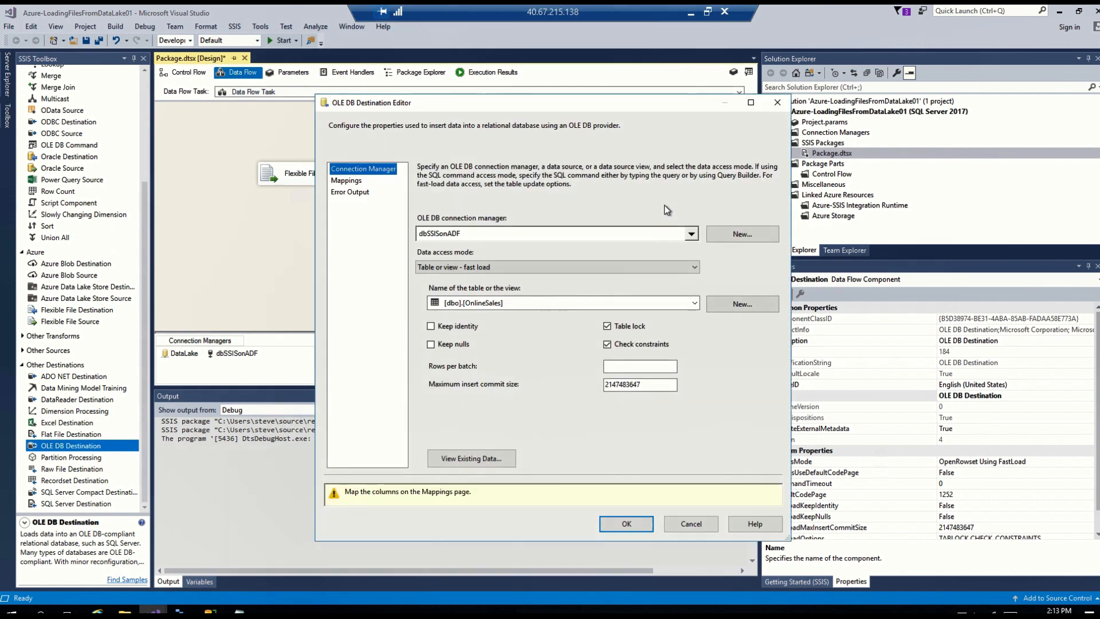
pyautogui.click(346, 181)
pyautogui.moveTo(538, 205); pyautogui.dragTo(536, 272)
pyautogui.moveTo(723, 206); pyautogui.dragTo(721, 269)
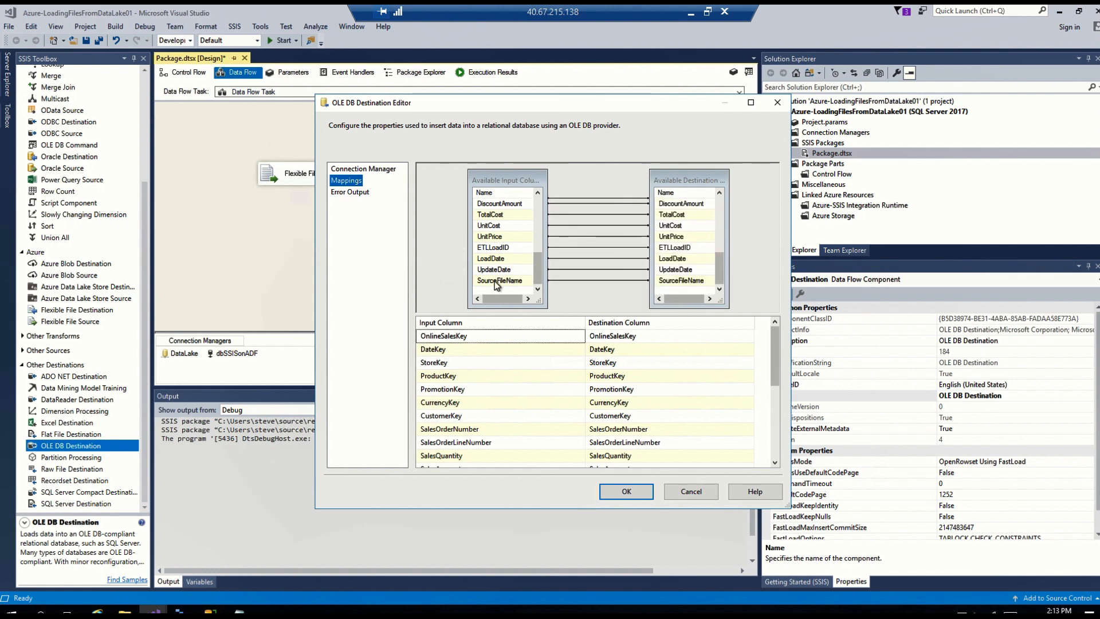
pyautogui.click(626, 492)
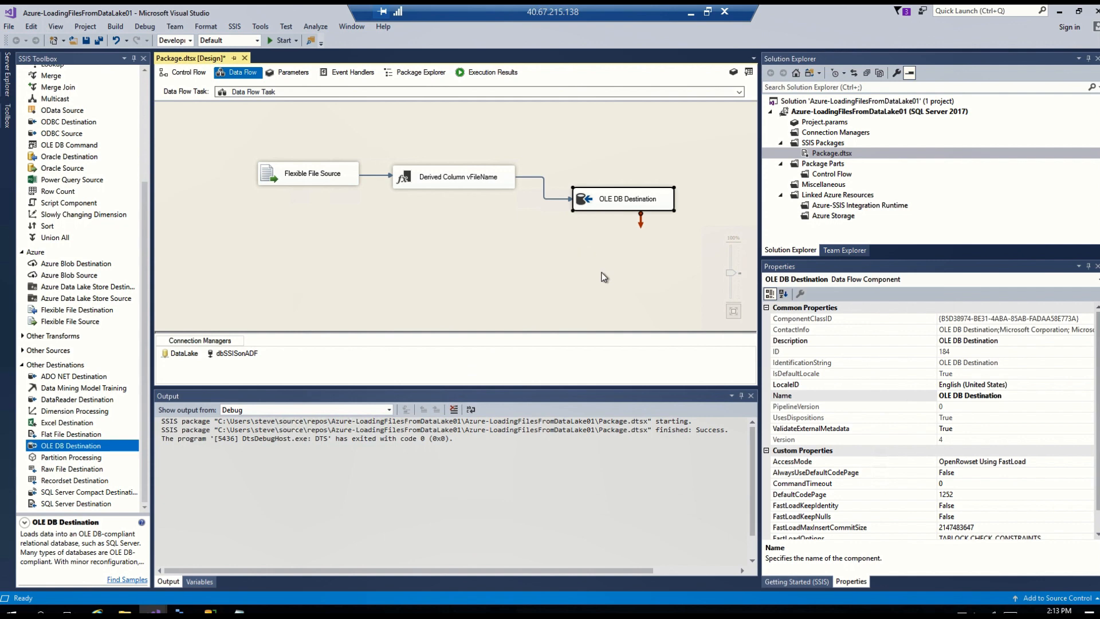
# Run the package from the control flow, dismiss the file name pop-up for each looped file, and stop debugging
pyautogui.click(172, 74)
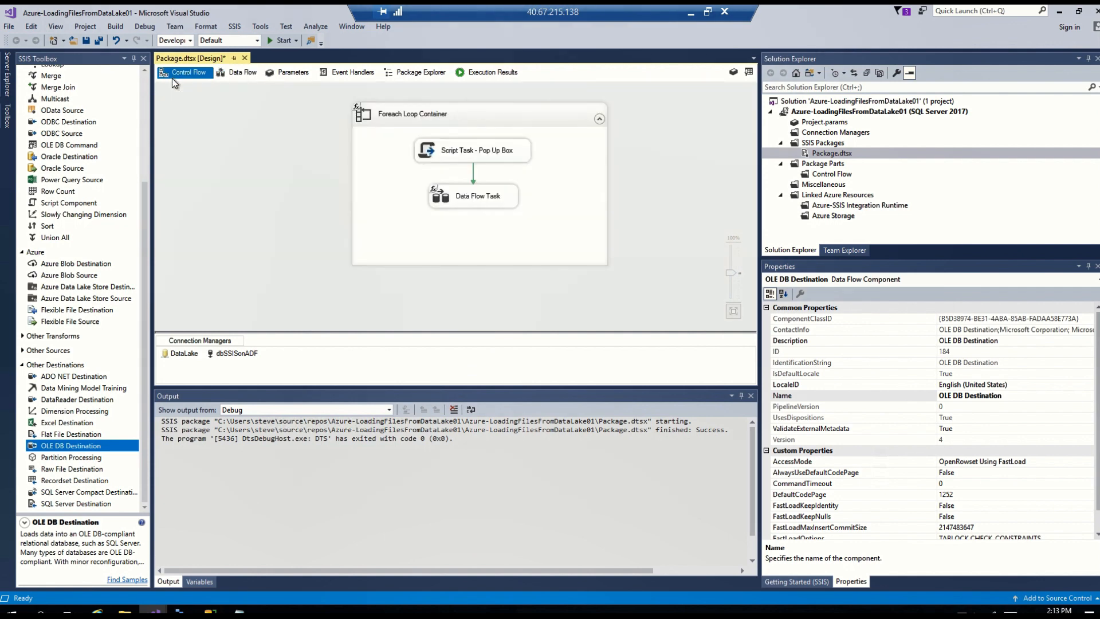
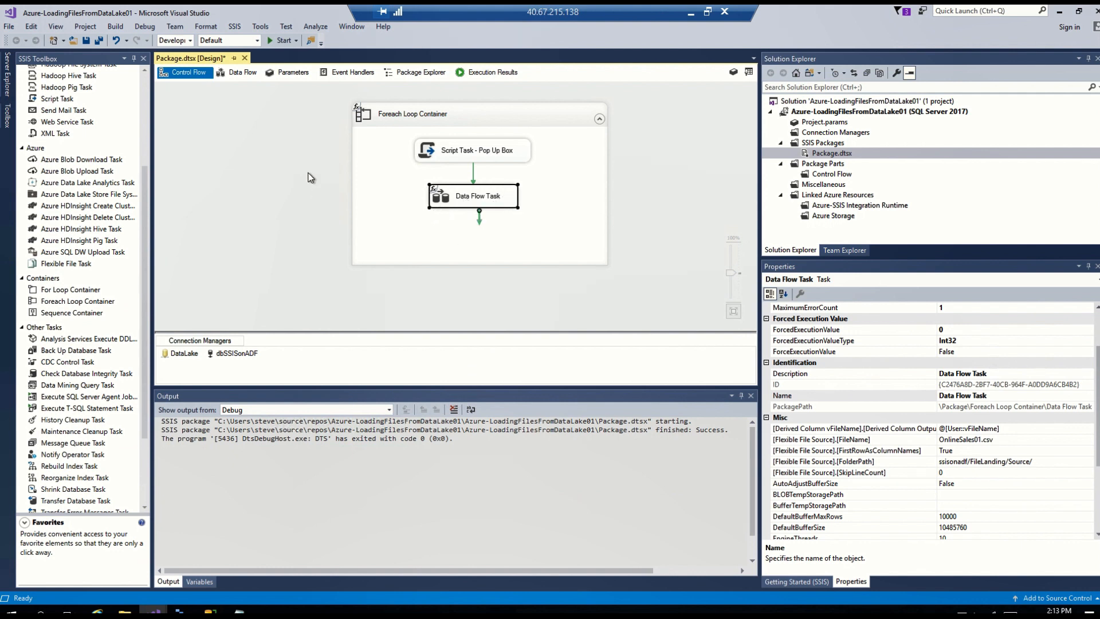
pyautogui.click(276, 42)
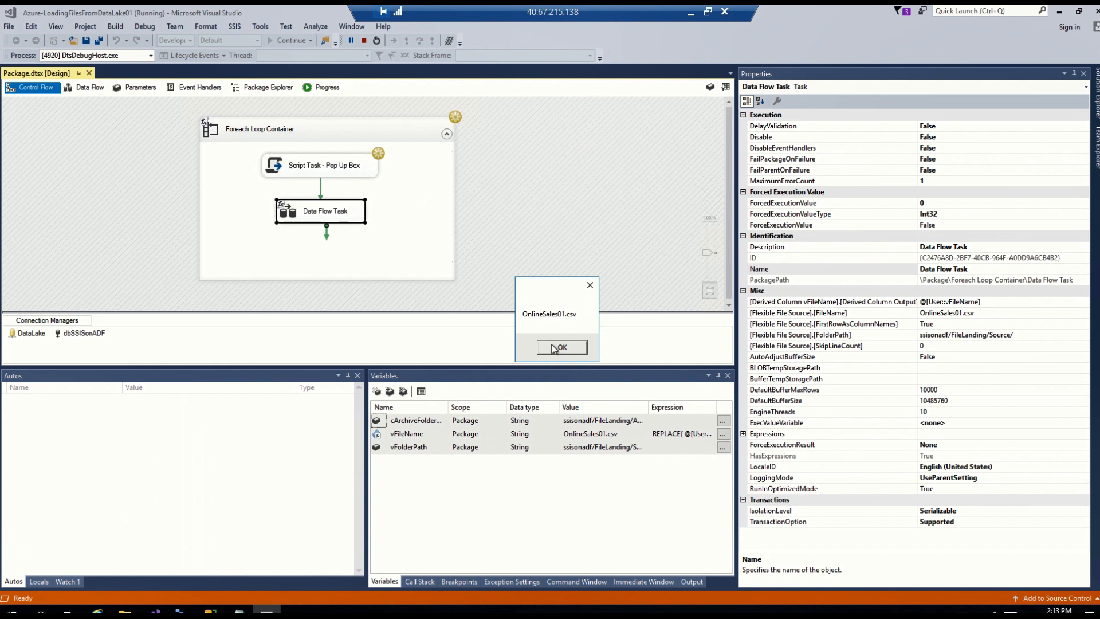
pyautogui.click(554, 351)
pyautogui.click(554, 351)
pyautogui.click(554, 351)
pyautogui.click(555, 351)
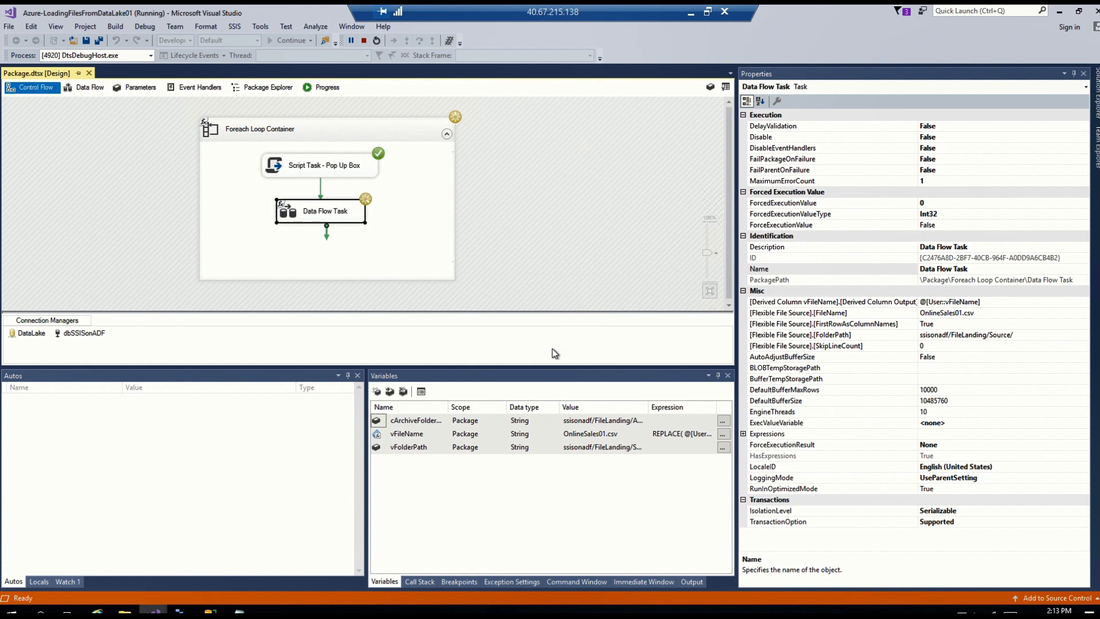
pyautogui.click(554, 349)
pyautogui.click(554, 350)
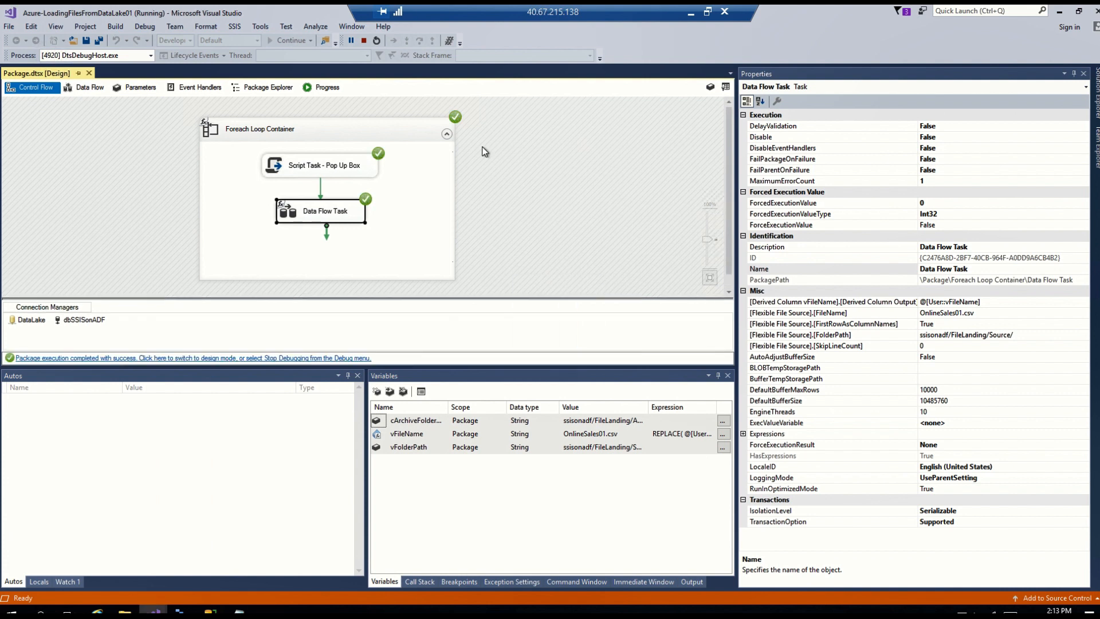
pyautogui.click(363, 40)
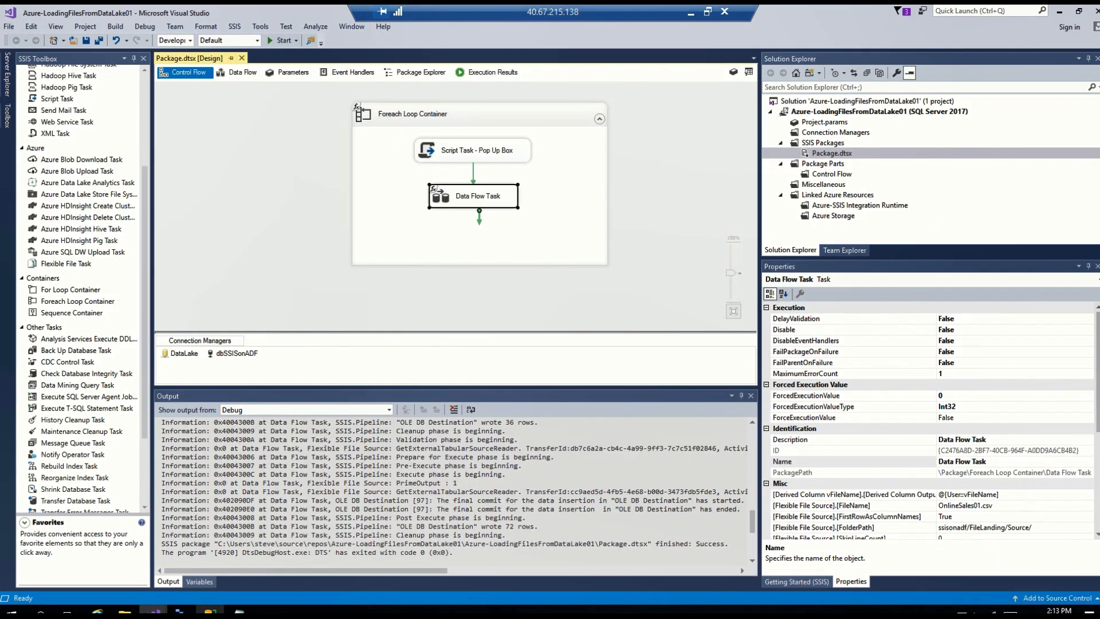
# Switch to SQL Server Management Studio and rerun the SELECT * query on dbo.OnlineSales to check the loaded rows
pyautogui.click(210, 612)
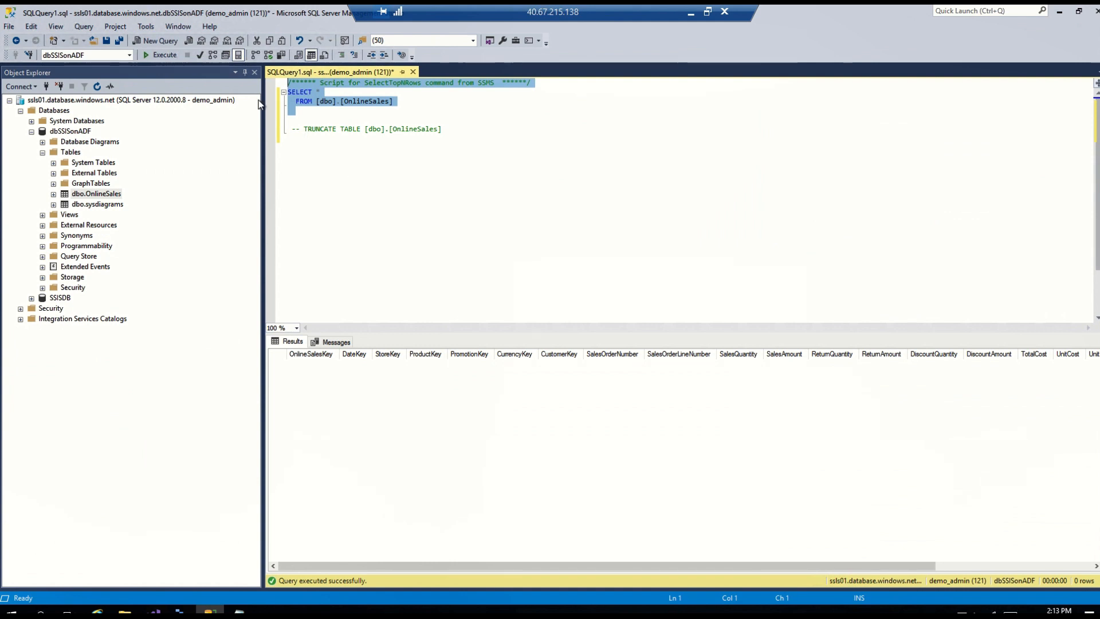
pyautogui.click(147, 54)
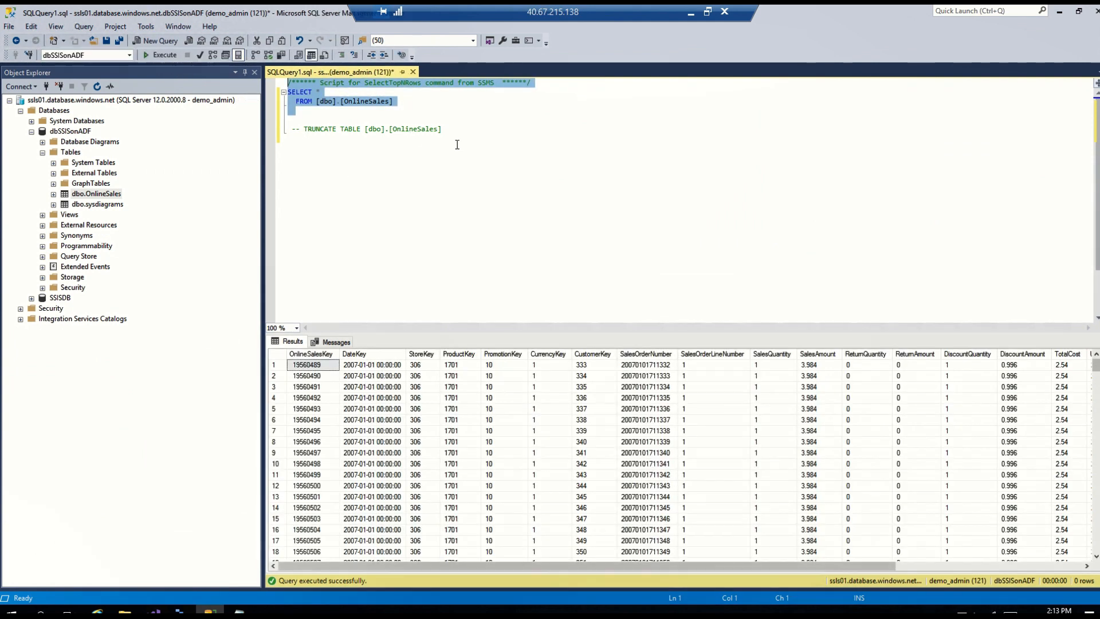
# Copy the existing FROM clause and write a new line SELECT sourceFileName, count(*) below the TRUNCATE comment
pyautogui.click(401, 102)
pyautogui.moveTo(400, 102); pyautogui.dragTo(287, 102)
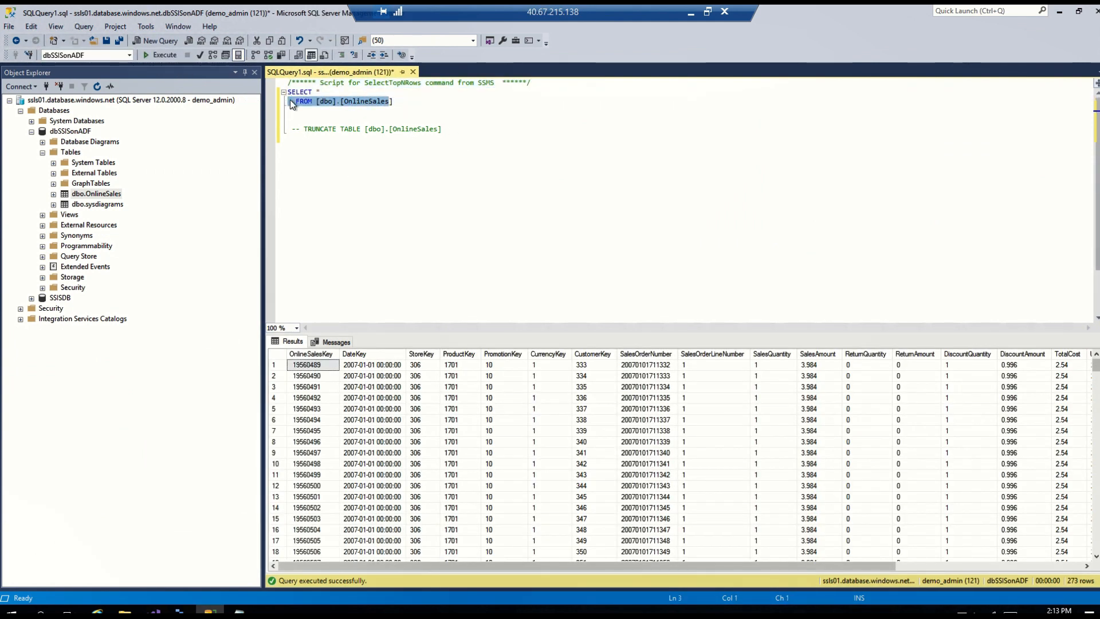
pyautogui.click(564, 139)
pyautogui.press('Return')
pyautogui.press('Return')
pyautogui.press('Return')
pyautogui.write('SELECT ')
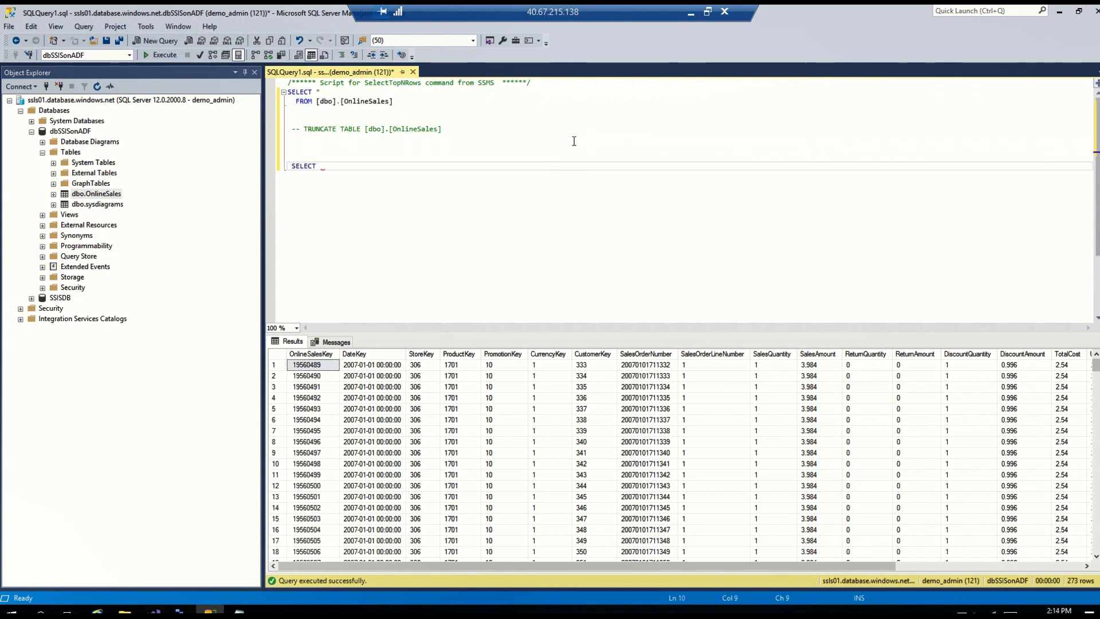
pyautogui.write('source')
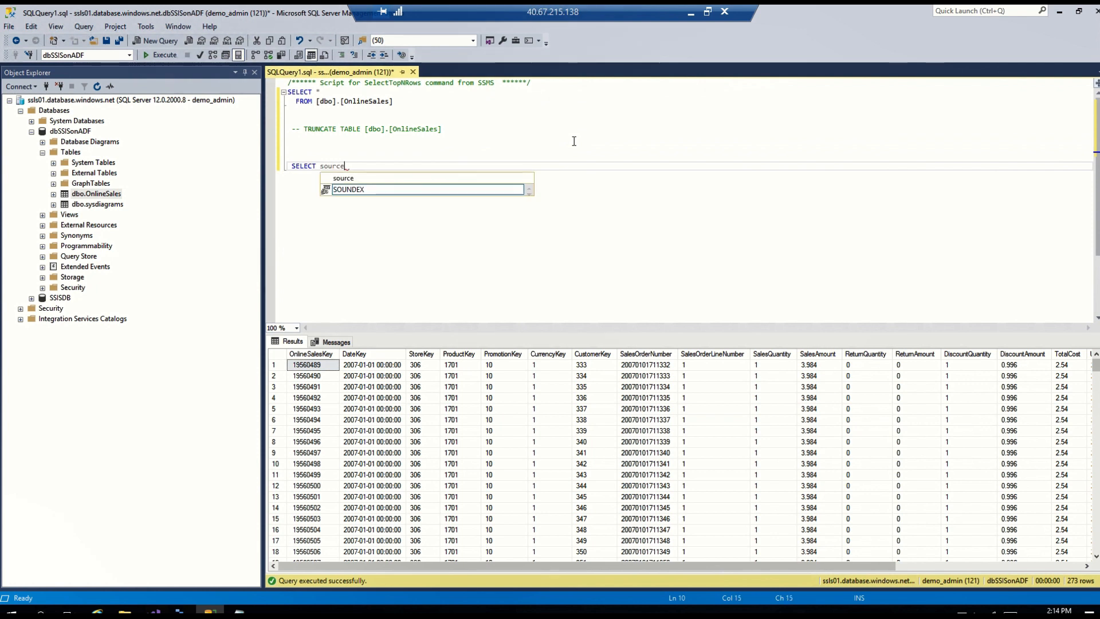
pyautogui.write('FileNam')
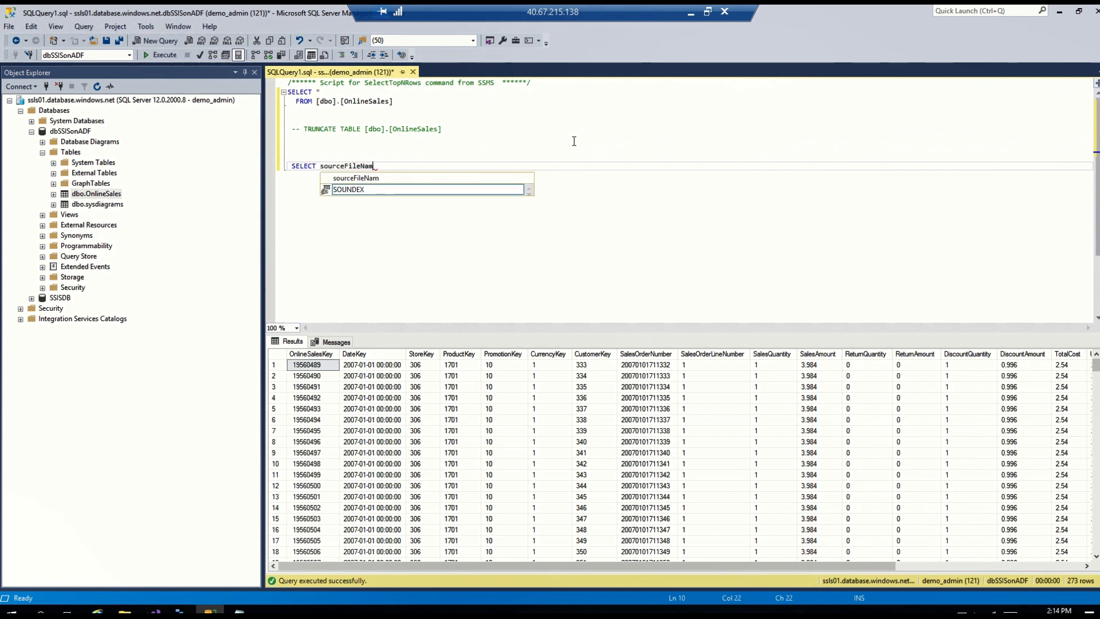
pyautogui.write('e, count')
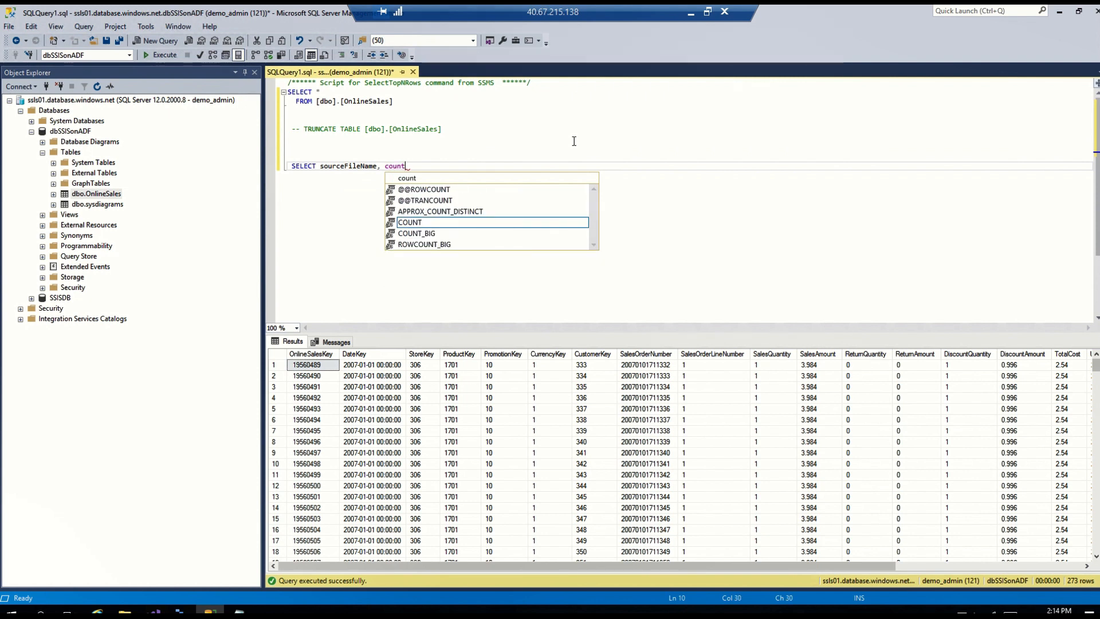
pyautogui.write('(*)')
pyautogui.press('Return')
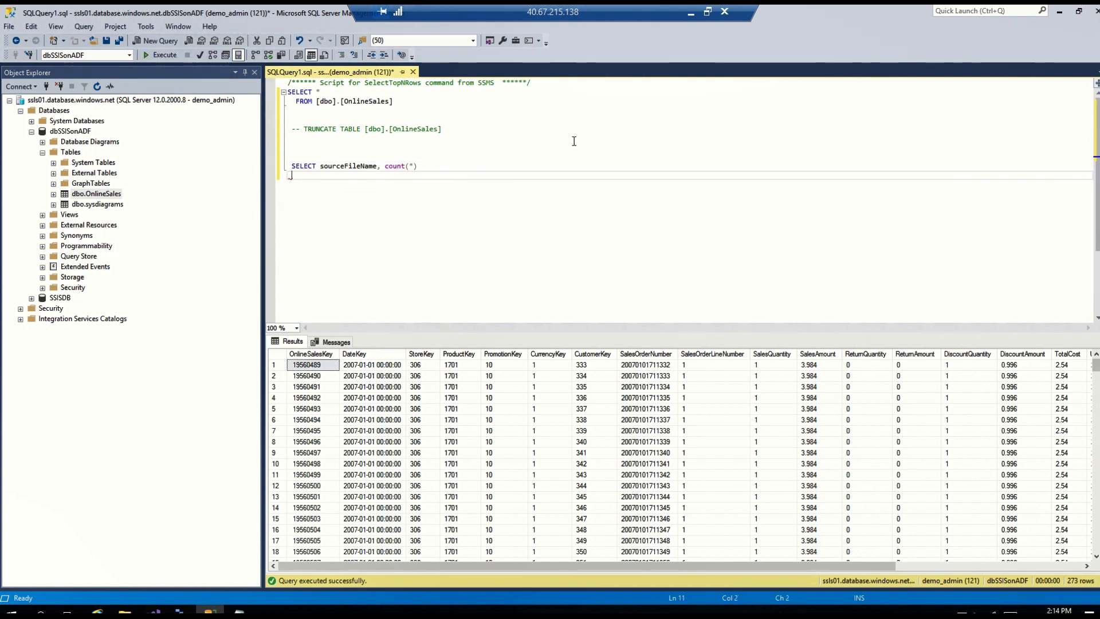
# Add the line FROM [dbo].[OnlineSales] to the new query, removing the duplicated FROM and closing the bracket
pyautogui.write('FROM')
pyautogui.write('FROM [dbo].[OnlineSales')
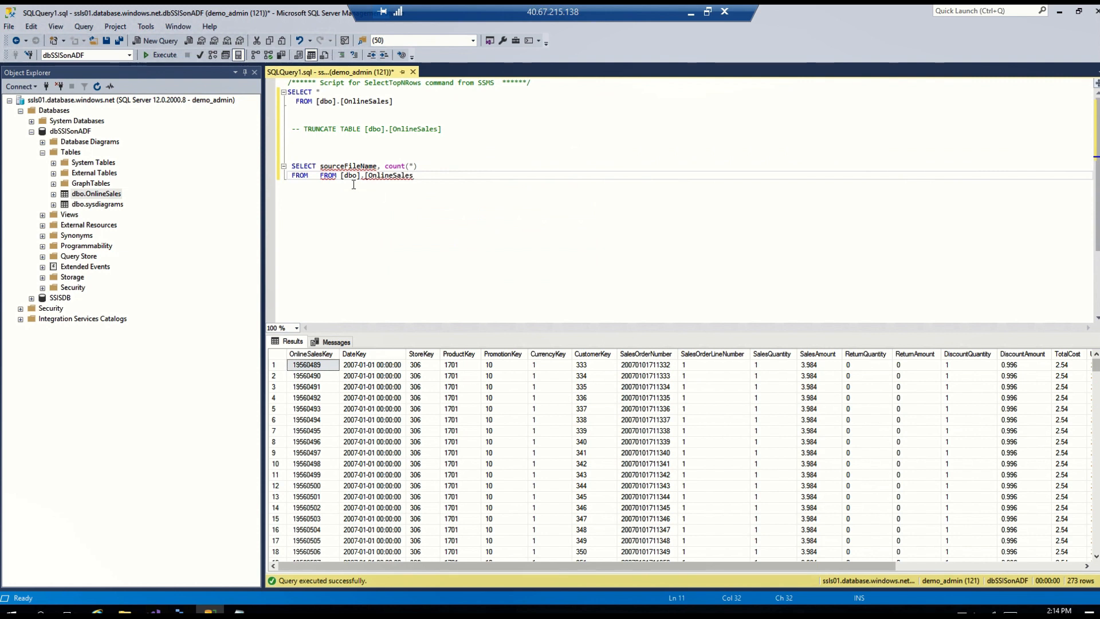
pyautogui.doubleClick(324, 176)
pyautogui.press('BackSpace')
pyautogui.press('BackSpace')
pyautogui.click(415, 178)
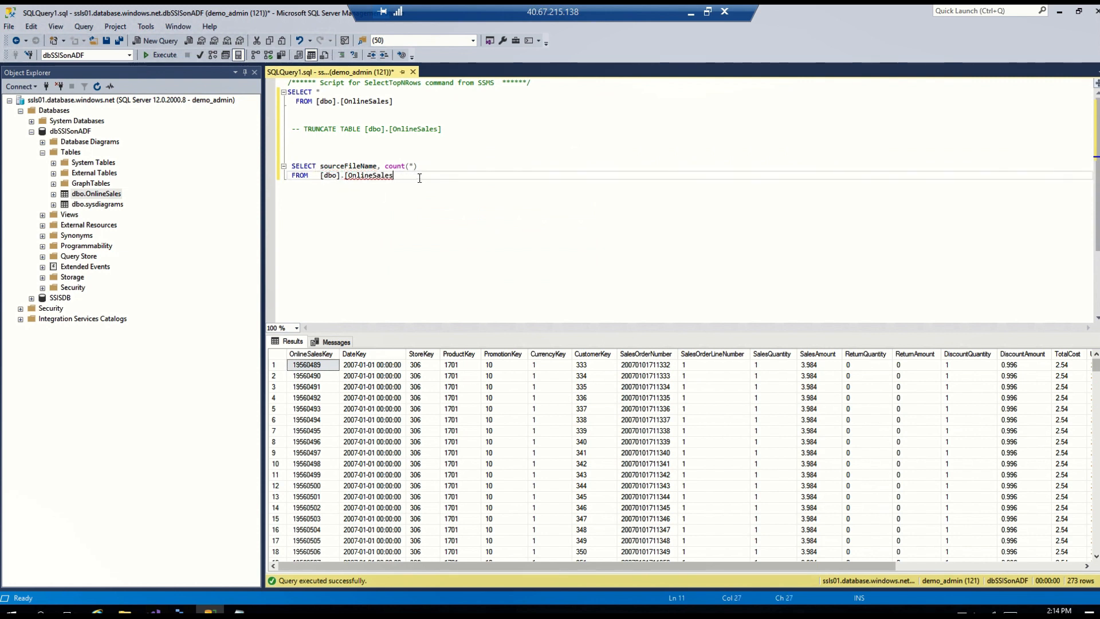
pyautogui.write(']')
pyautogui.press('Return')
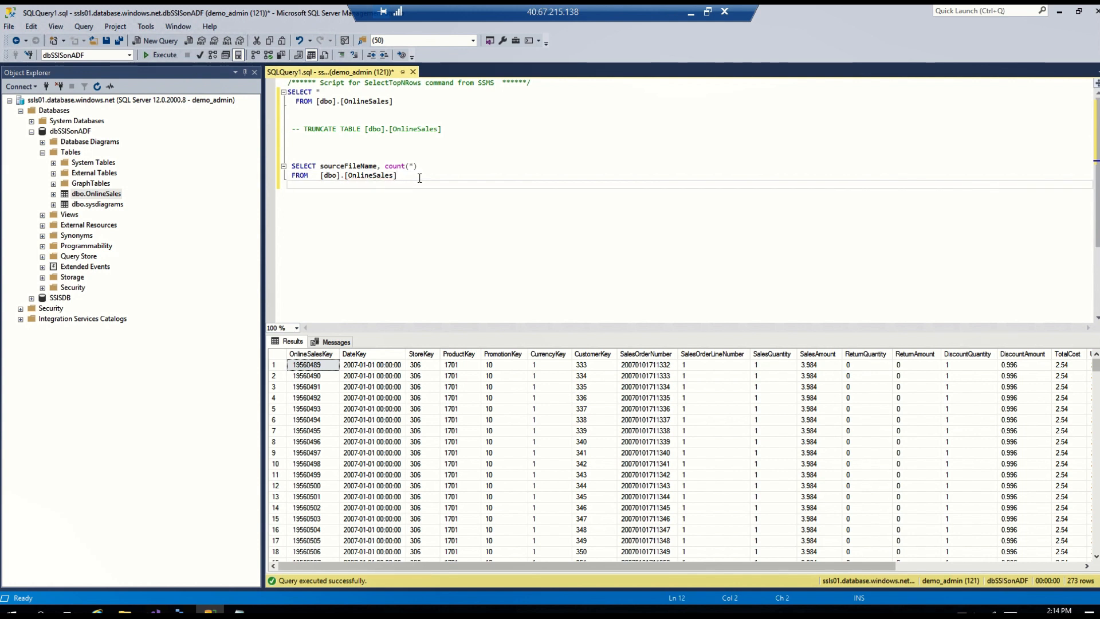
# Complete the new query with GROUP BY sourceFileName, reusing the column name from its SELECT line
pyautogui.write('GROUP BY')
pyautogui.doubleClick(347, 166)
pyautogui.hotkey('ctrl', 'c')
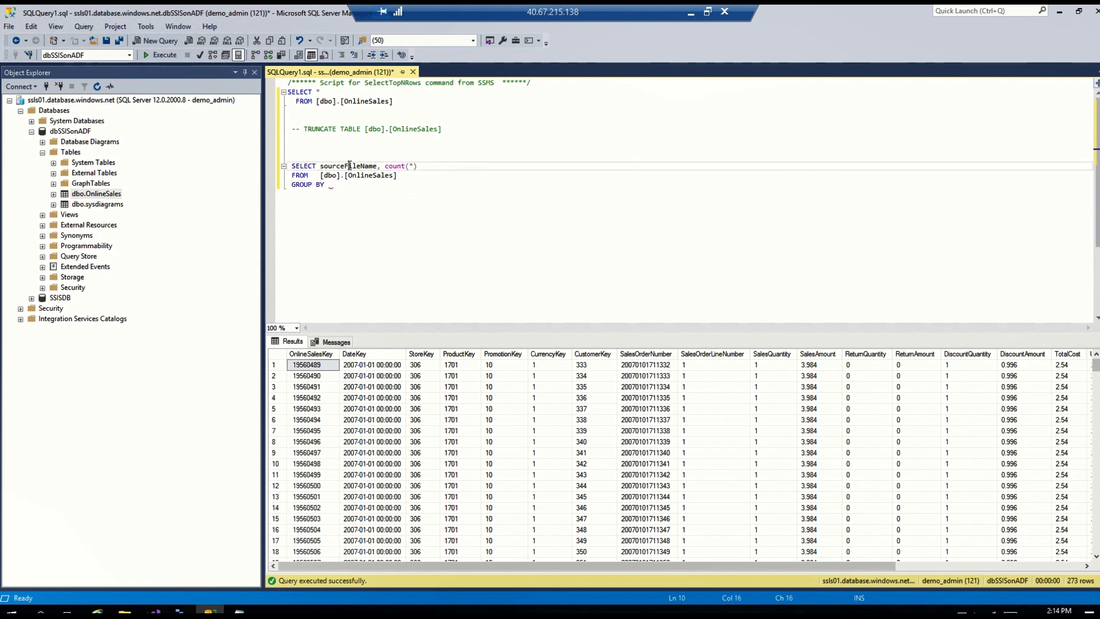
pyautogui.click(349, 184)
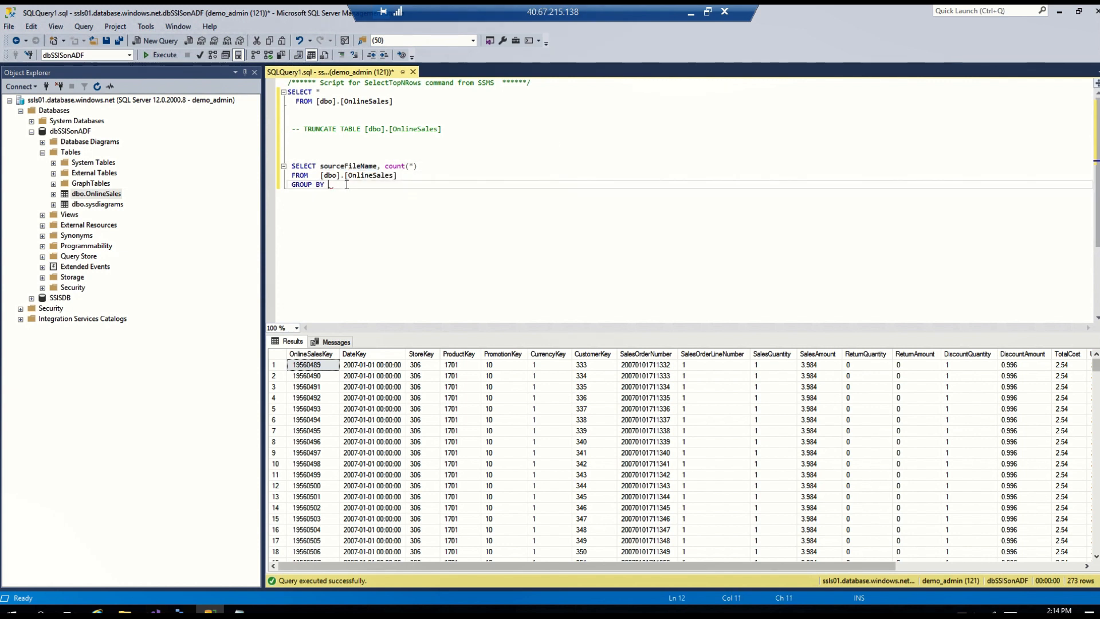
pyautogui.hotkey('ctrl', 'v')
# Execute only the grouped query to check the row count per source file
pyautogui.moveTo(432, 190); pyautogui.dragTo(288, 166)
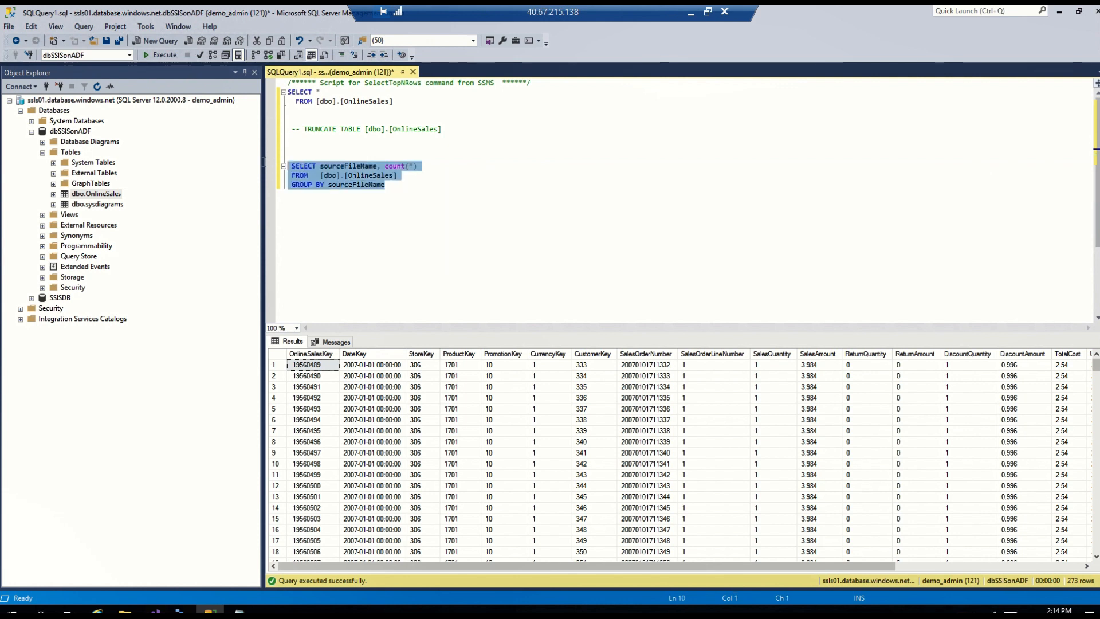
pyautogui.click(153, 57)
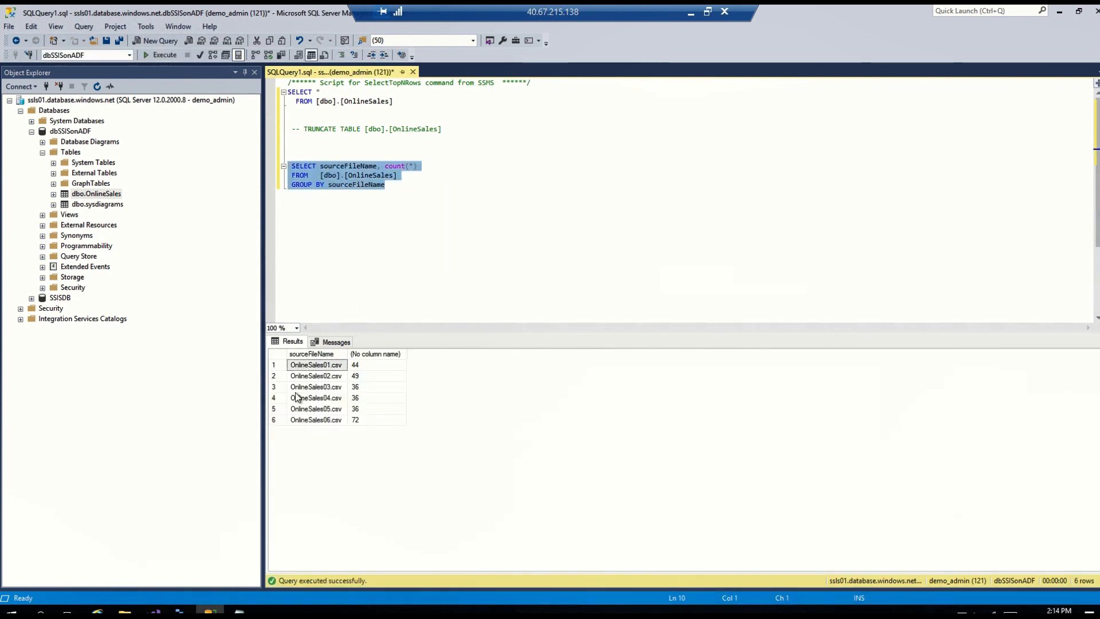
pyautogui.click(348, 288)
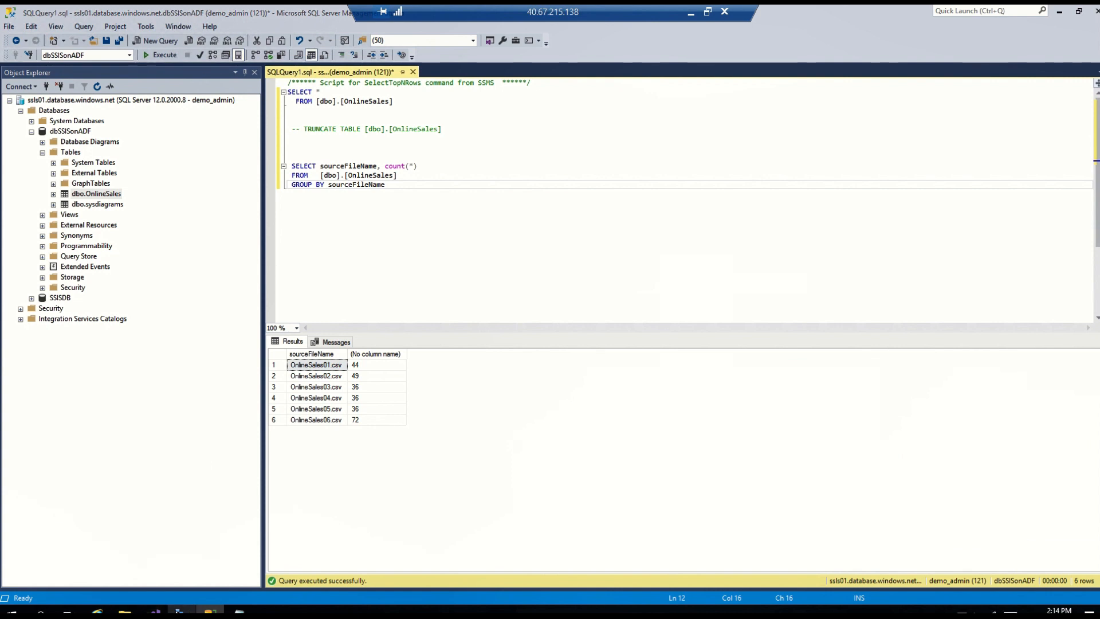
# Switch to Azure Storage Explorer and check the files in the Source and Archive folders under FileLanding
pyautogui.click(201, 607)
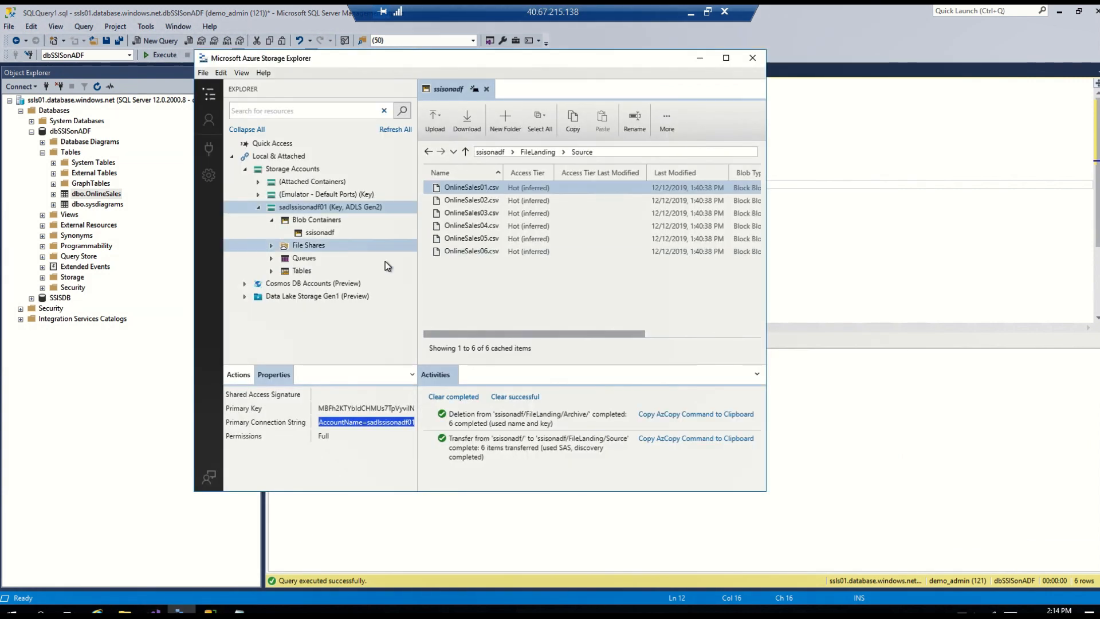
pyautogui.keyDown('ctrl'); pyautogui.click(536, 251); pyautogui.keyUp('ctrl')
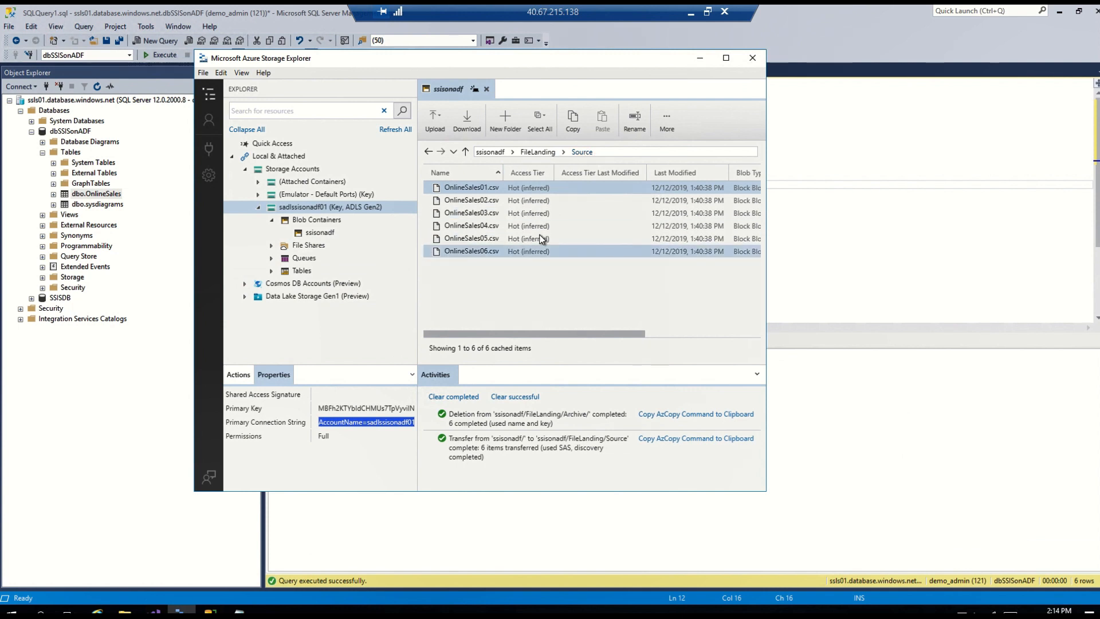
pyautogui.click(539, 152)
pyautogui.doubleClick(462, 189)
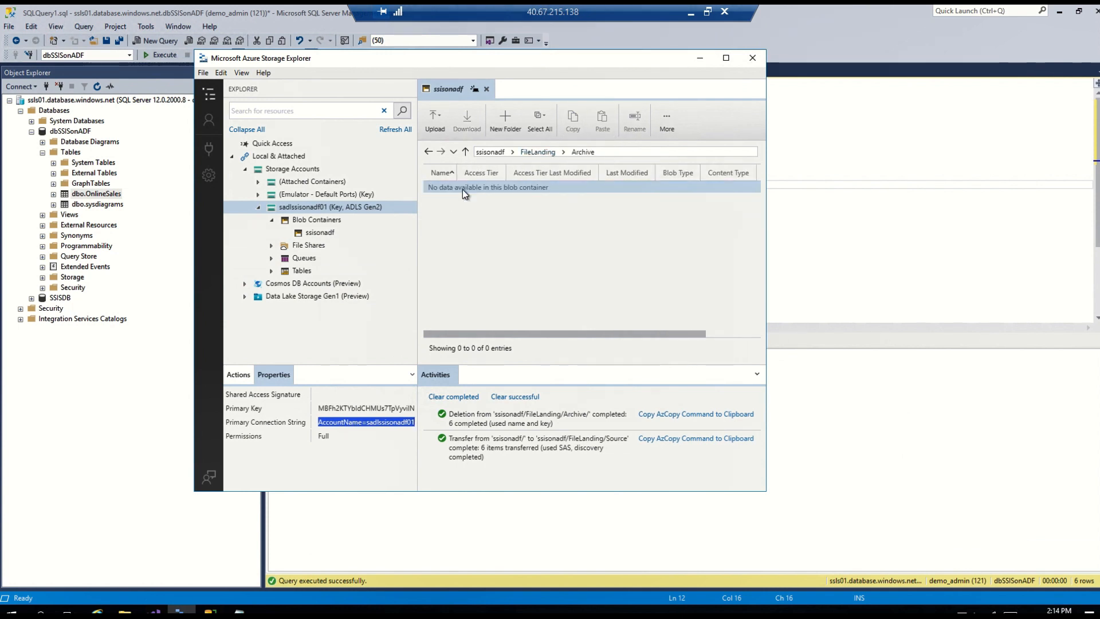
pyautogui.click(539, 151)
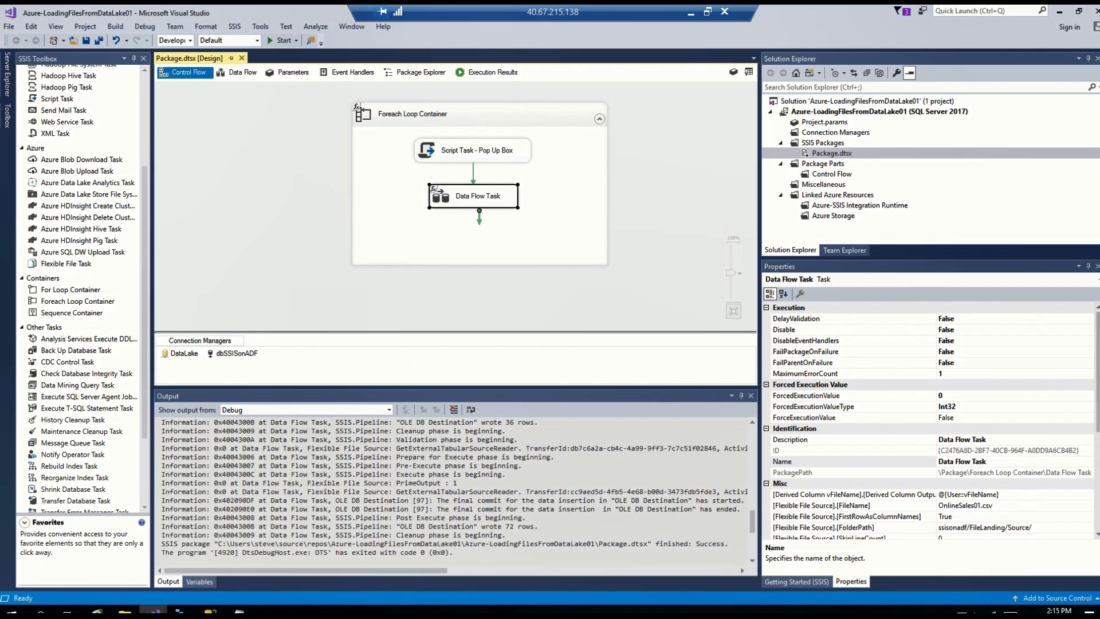
# In the Visual Studio package, make the Foreach Loop Container taller and add a Flexible File Task below the Data Flow Task
pyautogui.click(489, 253)
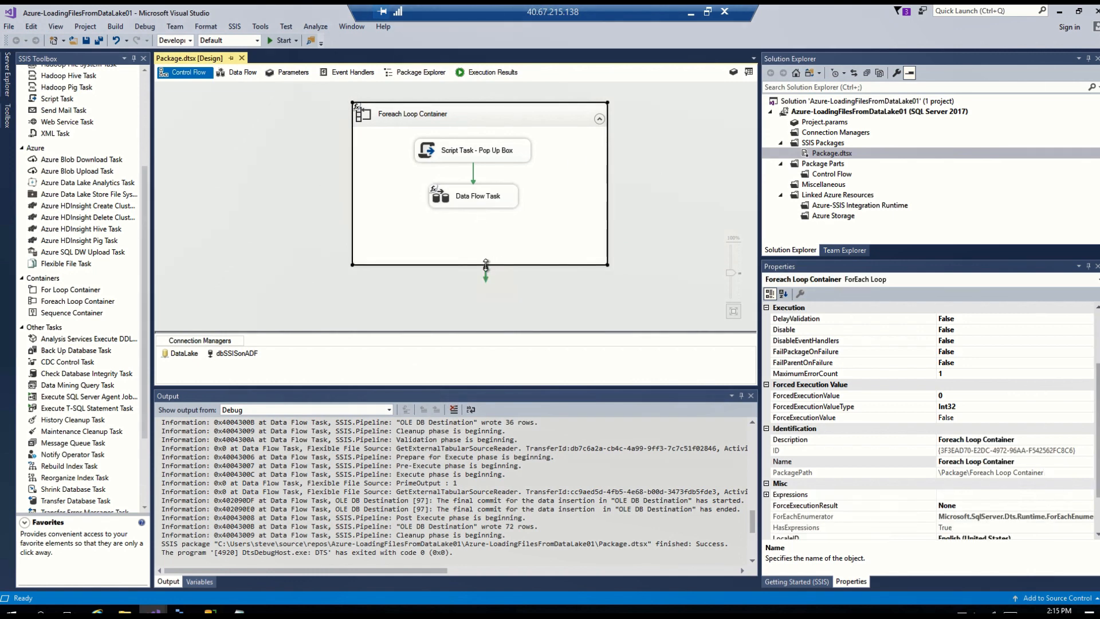
pyautogui.moveTo(454, 265); pyautogui.dragTo(452, 317)
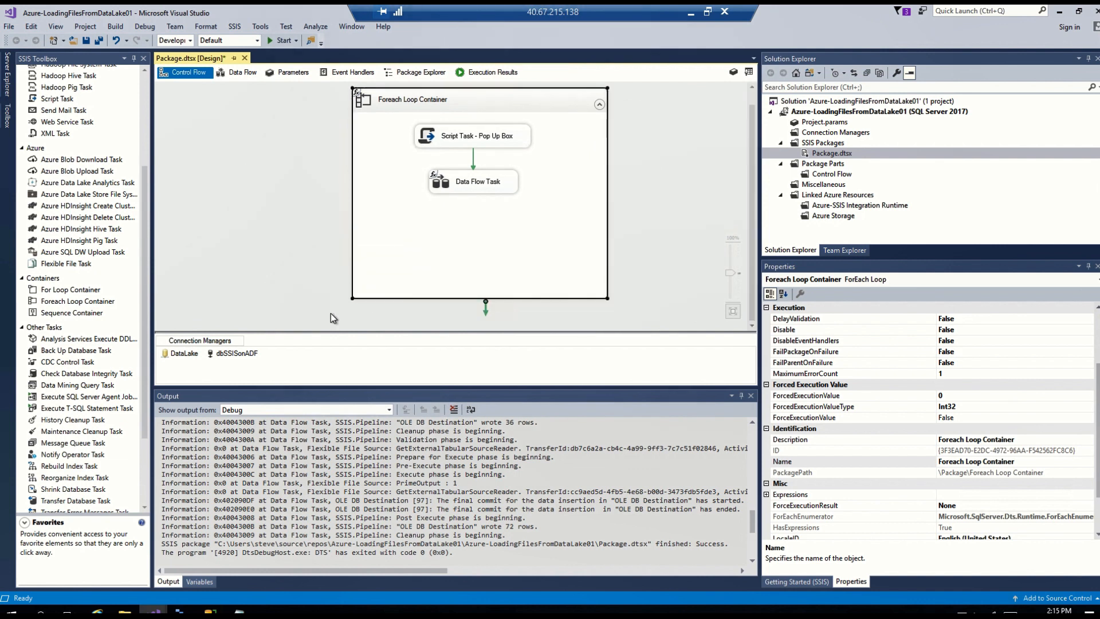
pyautogui.moveTo(142, 288); pyautogui.dragTo(143, 290)
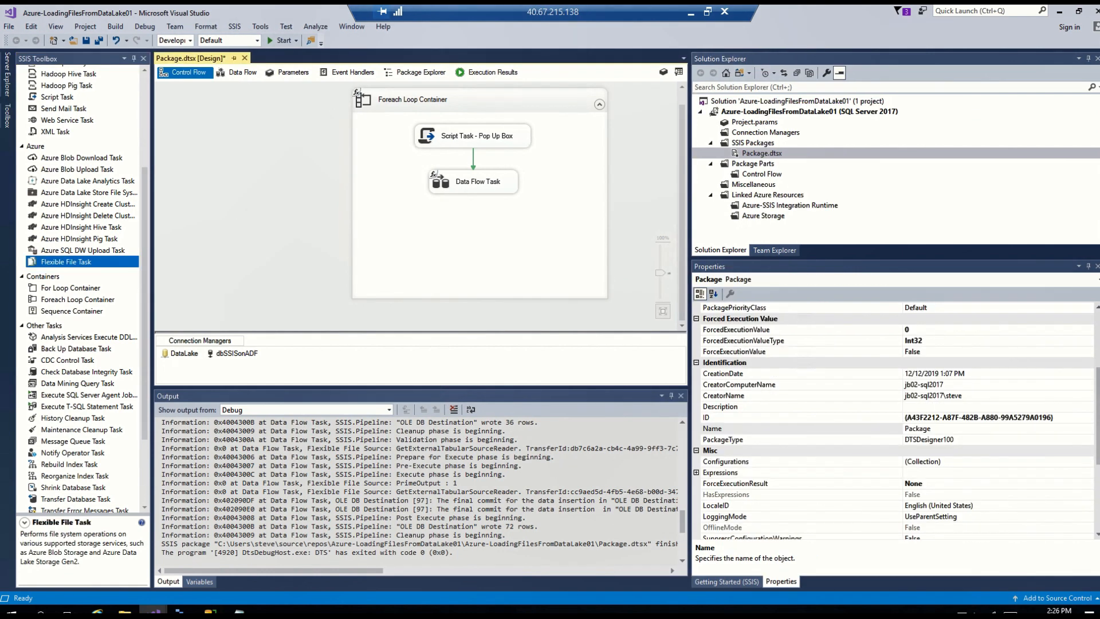
pyautogui.moveTo(45, 263); pyautogui.dragTo(436, 223)
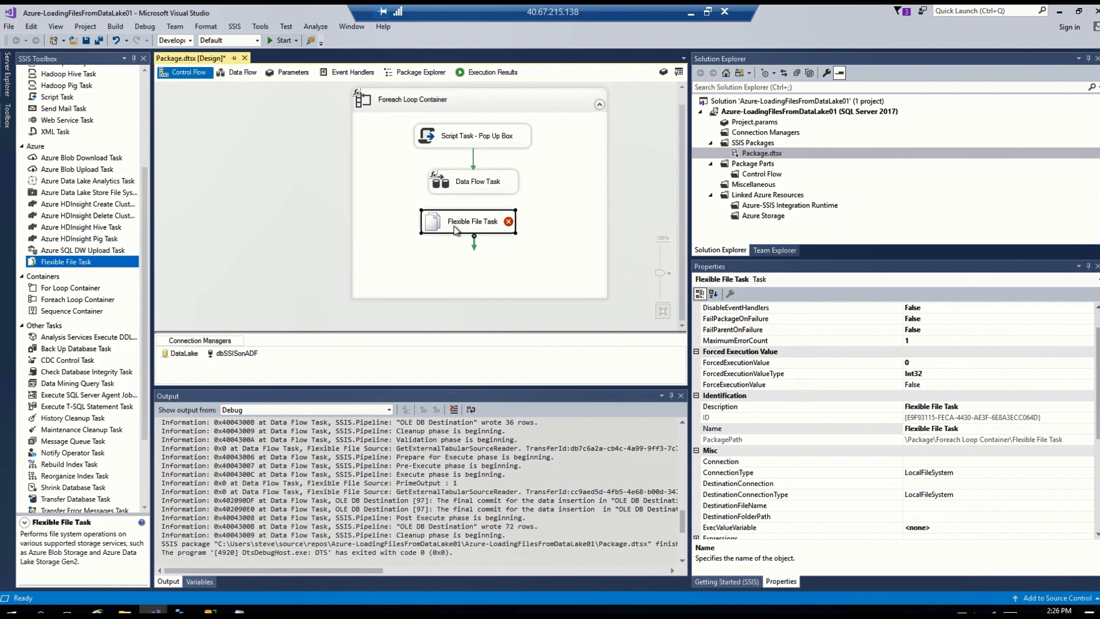
# Open the new Flexible File Task for editing, choose the Copy operation, and name the task "Flexible File Task - Copy"
pyautogui.doubleClick(494, 230)
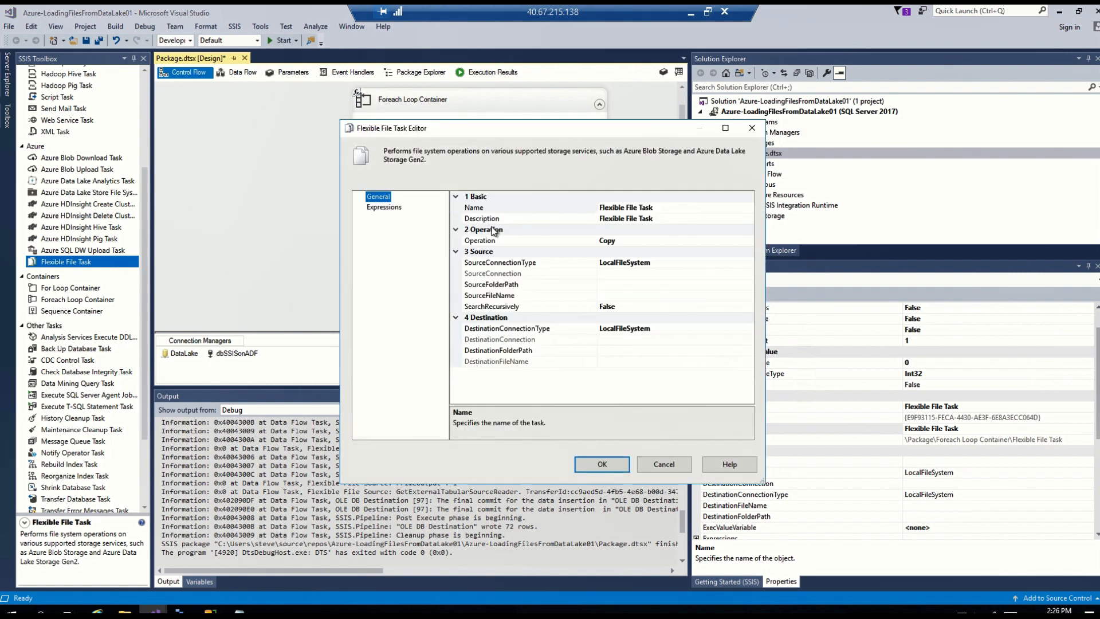
pyautogui.click(623, 241)
pyautogui.click(749, 240)
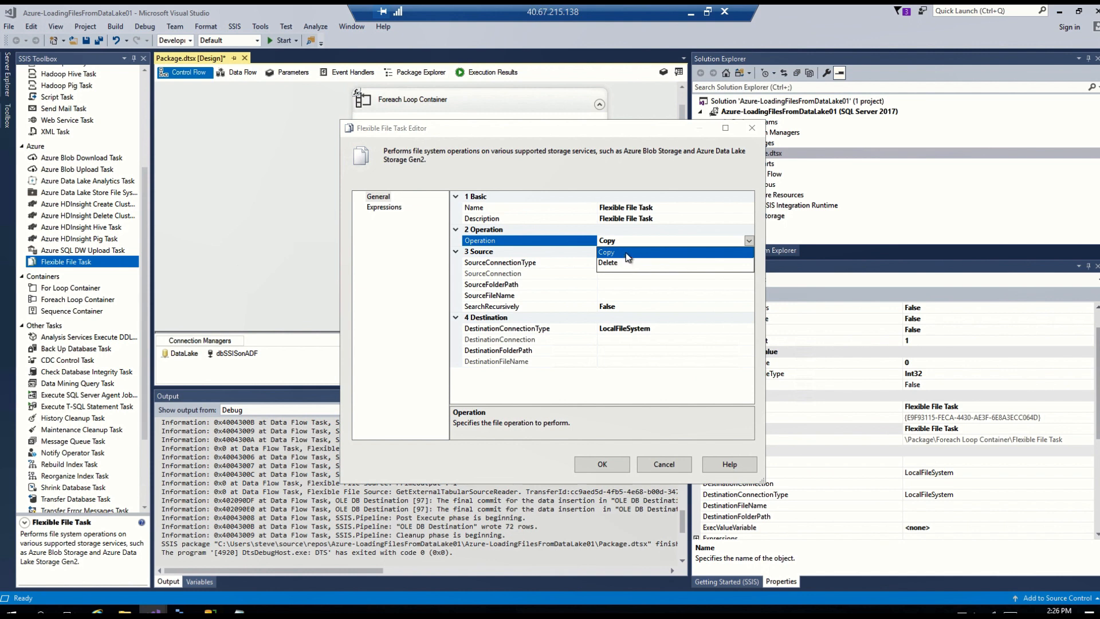
pyautogui.click(627, 255)
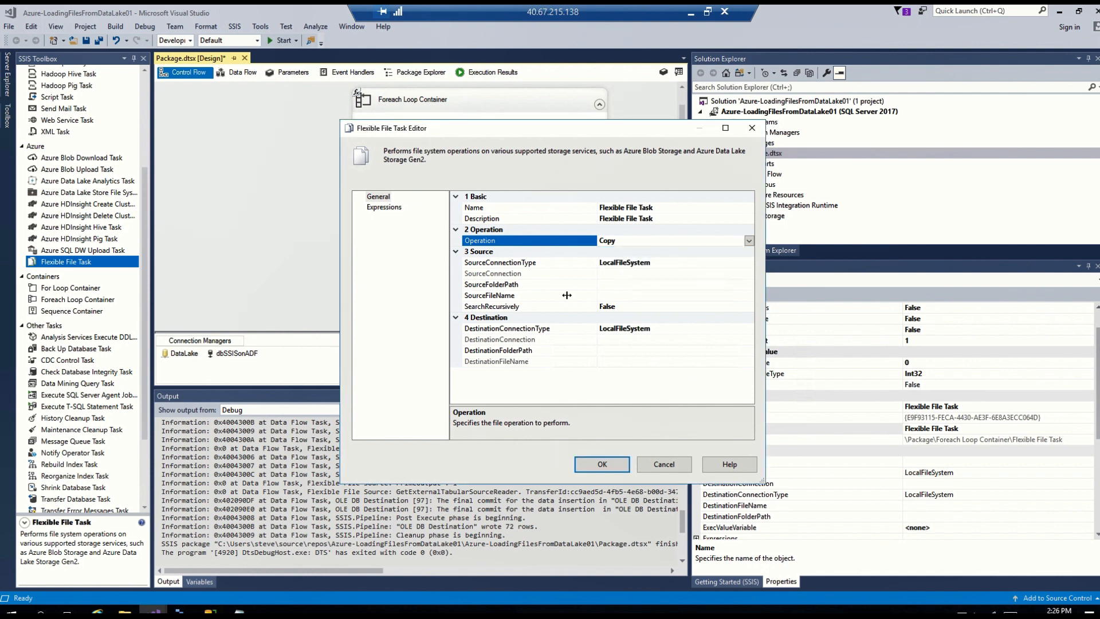
pyautogui.click(594, 465)
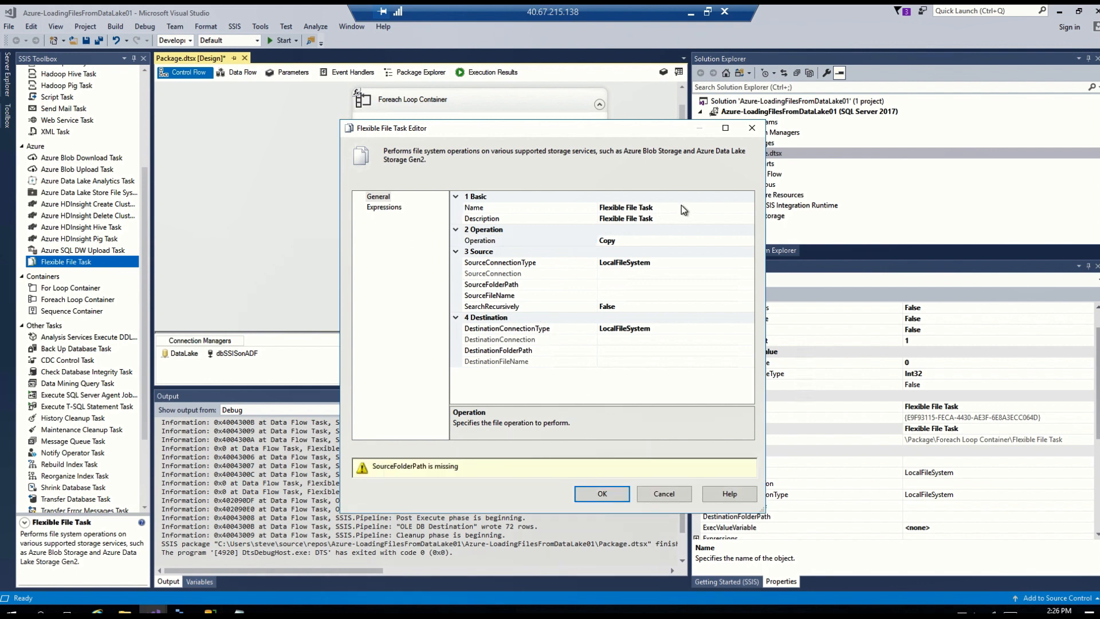
pyautogui.click(662, 208)
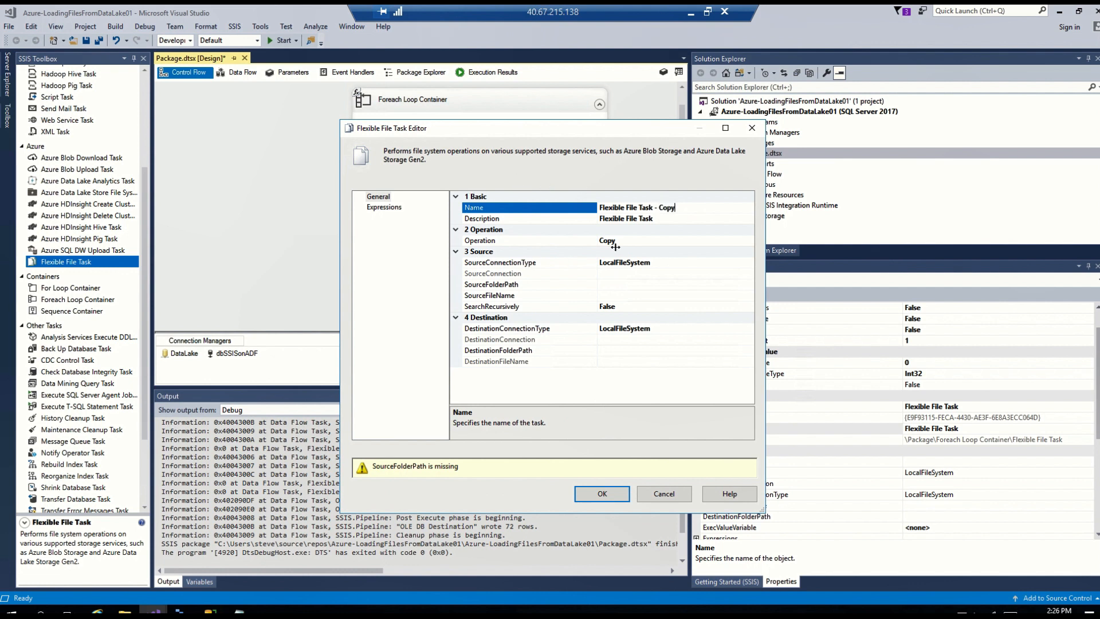
# In the task's property expressions, add entries for the SourceFolderPath and SourceFileName properties
pyautogui.click(386, 210)
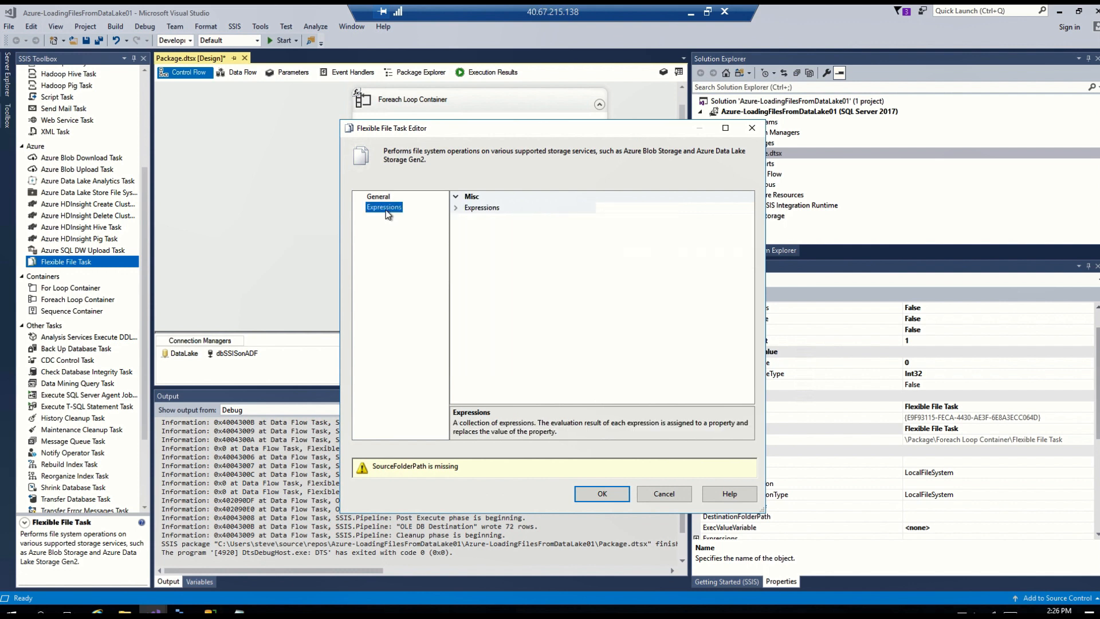
pyautogui.click(454, 209)
pyautogui.click(749, 209)
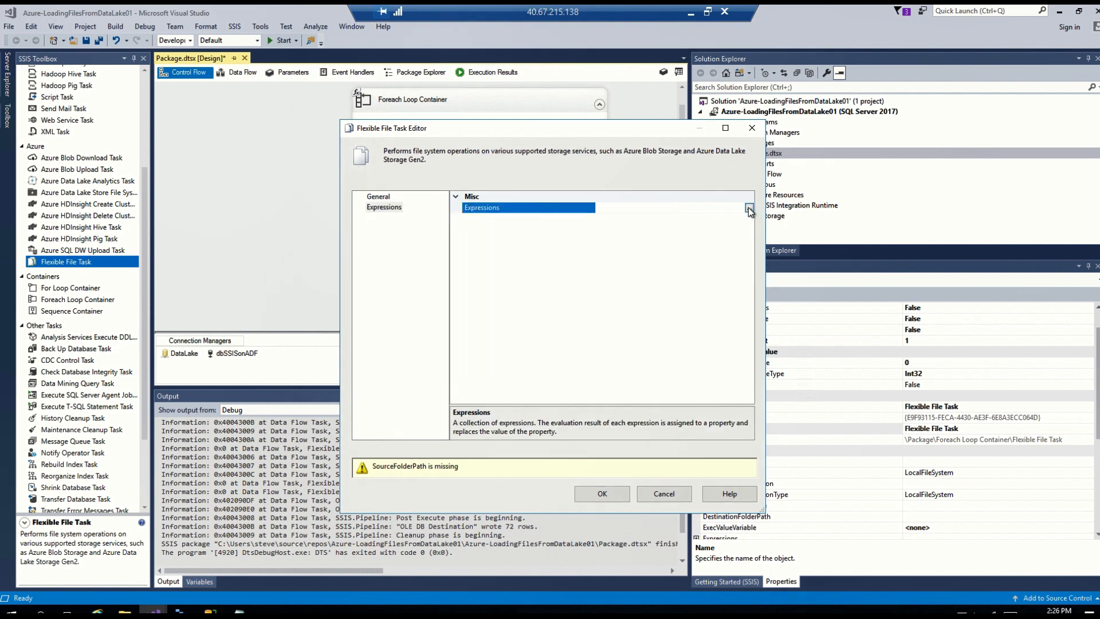
pyautogui.click(500, 269)
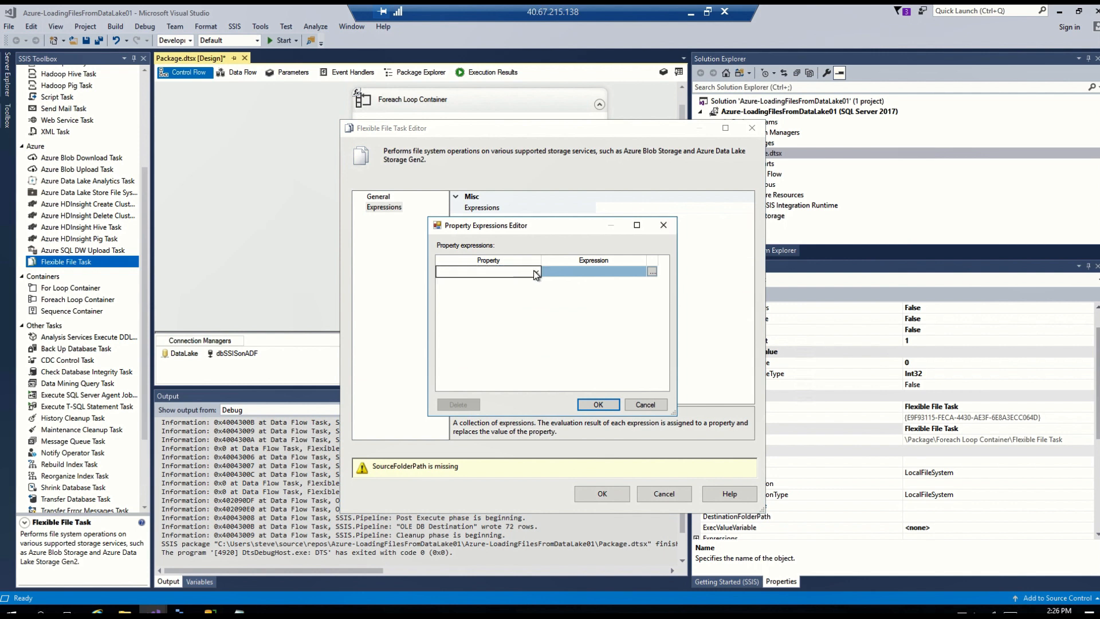
pyautogui.click(535, 271)
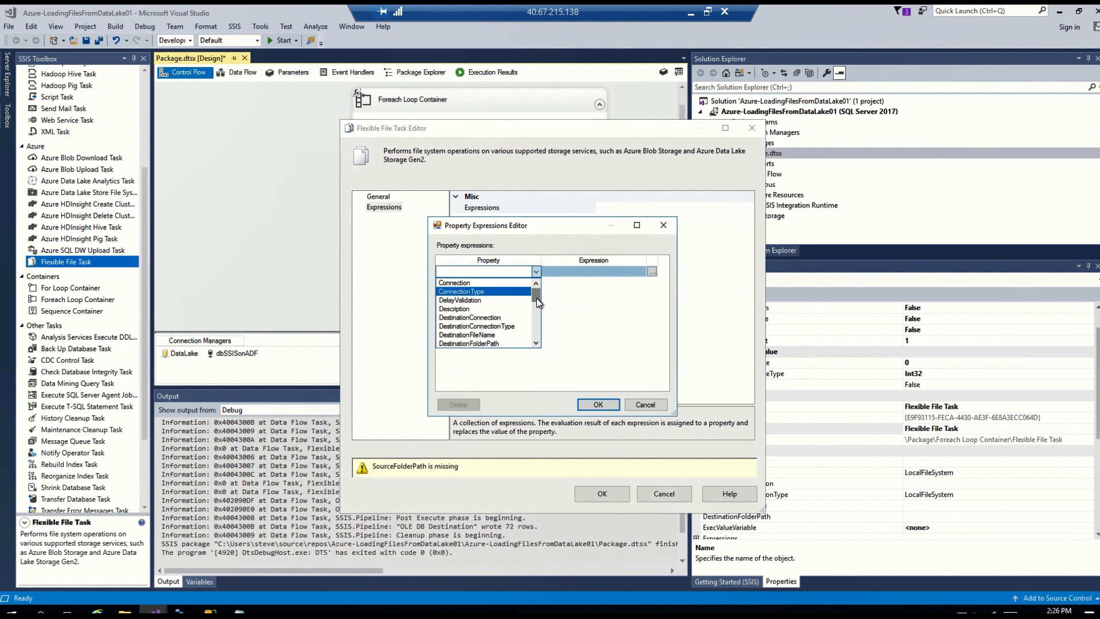
pyautogui.moveTo(536, 298); pyautogui.dragTo(534, 328)
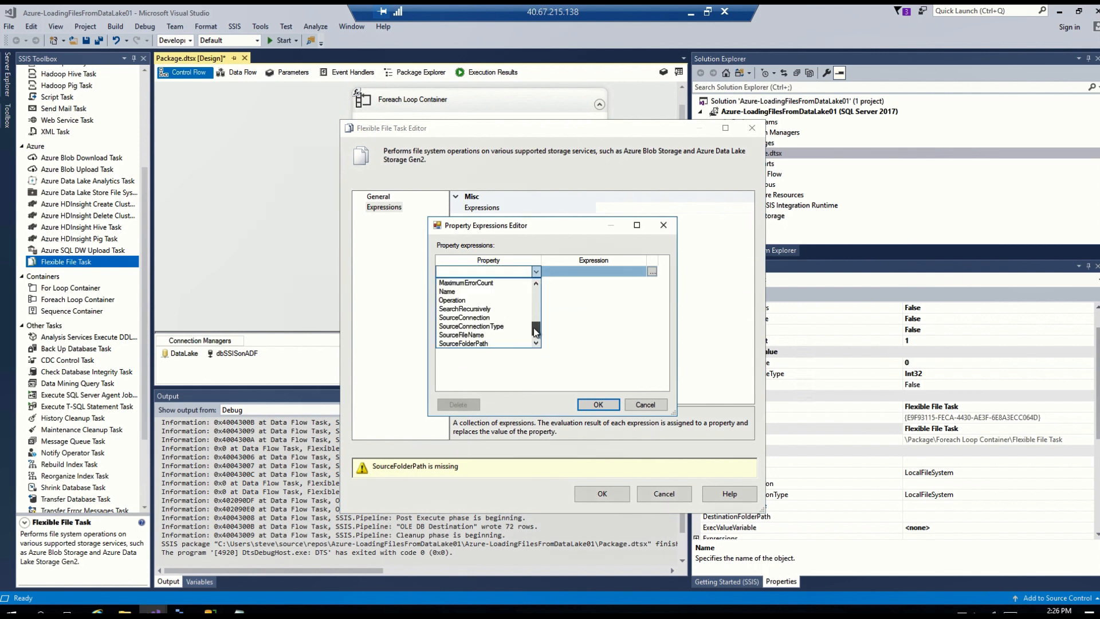
pyautogui.click(475, 343)
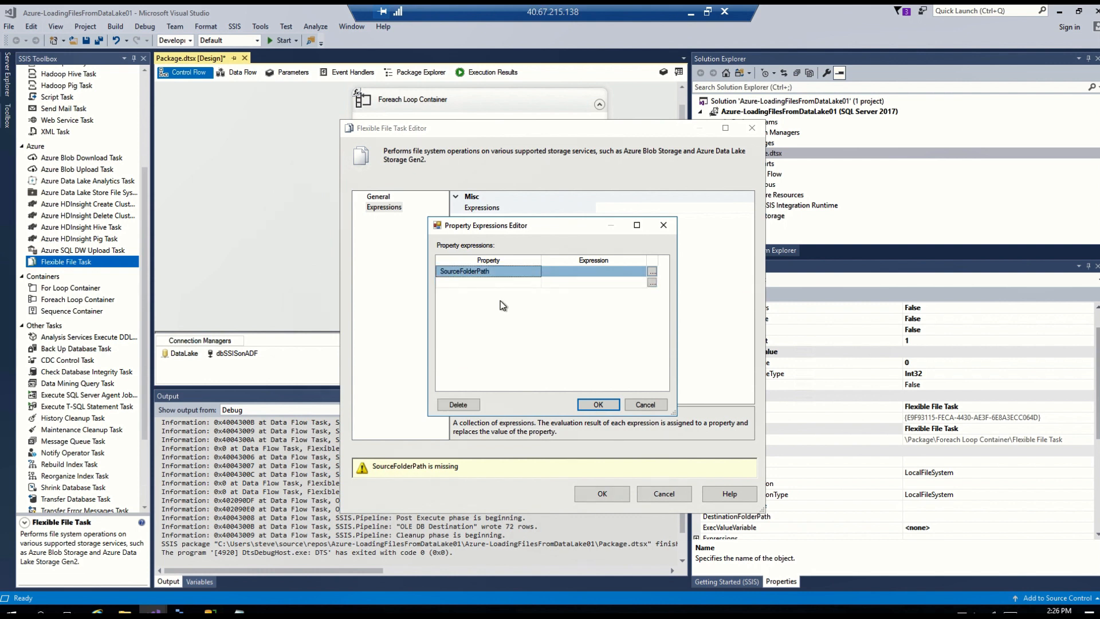
pyautogui.click(534, 283)
pyautogui.moveTo(537, 307); pyautogui.dragTo(534, 343)
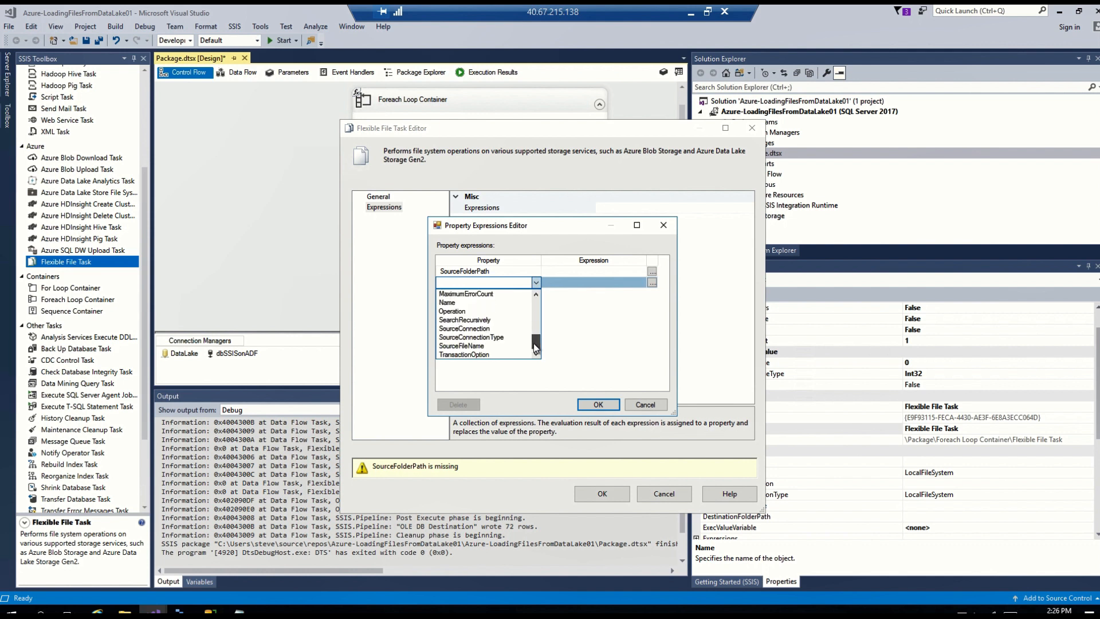
pyautogui.click(480, 346)
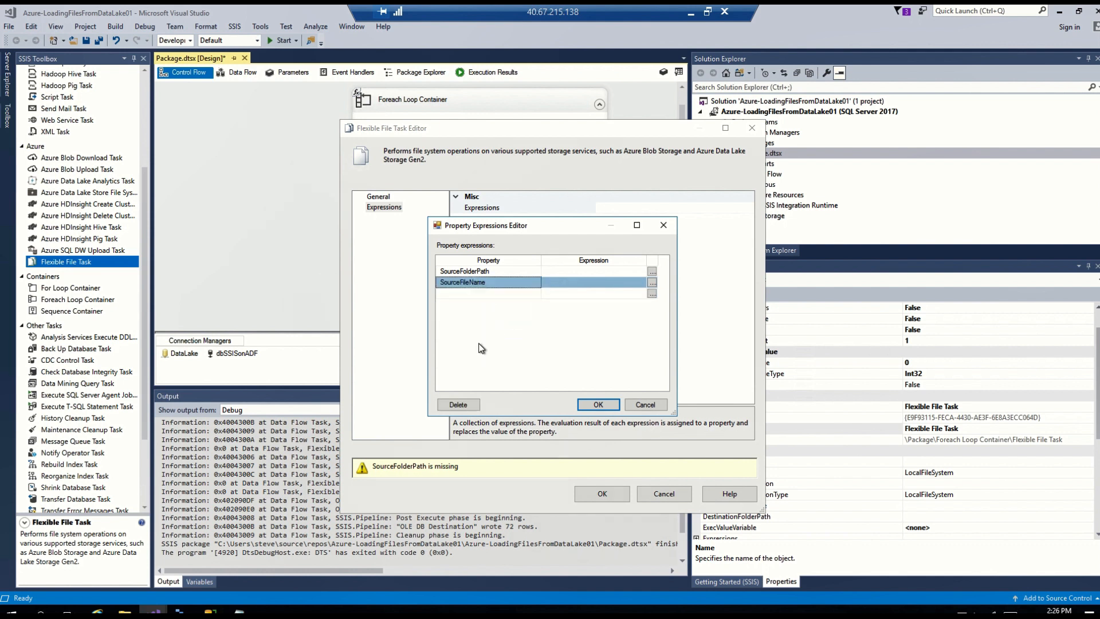
# Add DestinationFolderPath and DestinationFileName to the list of property expressions
pyautogui.click(504, 293)
pyautogui.click(536, 294)
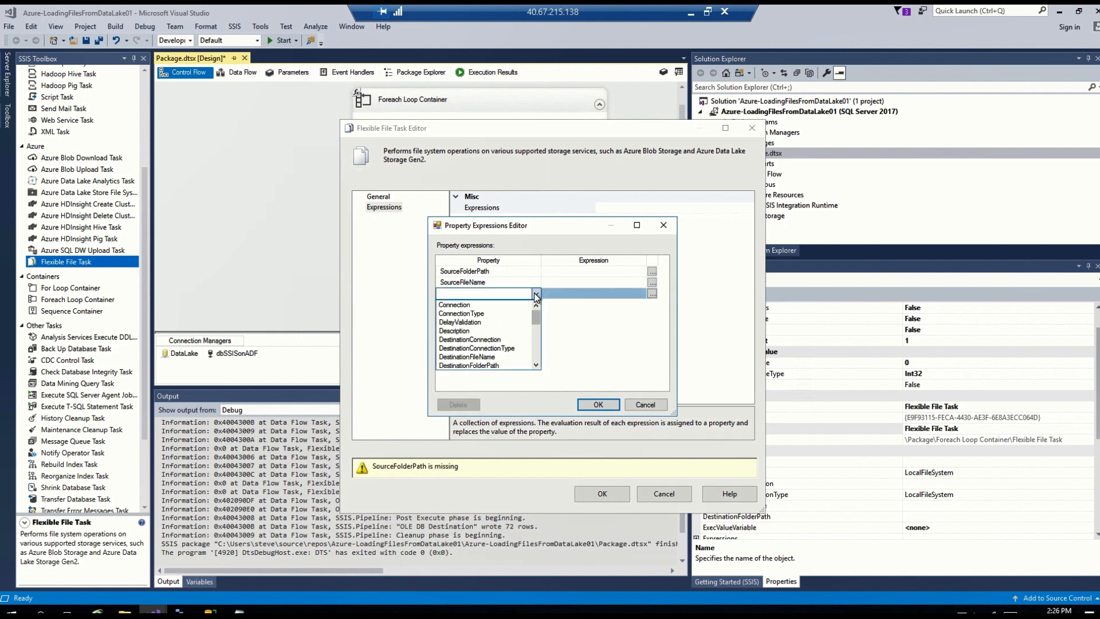
pyautogui.click(495, 366)
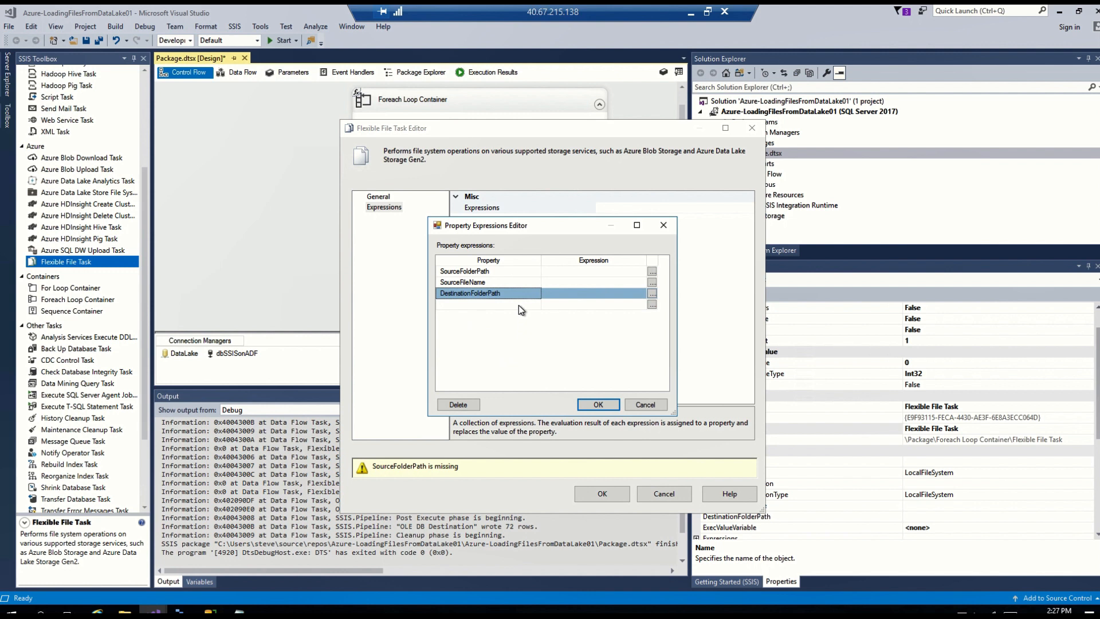
pyautogui.click(518, 305)
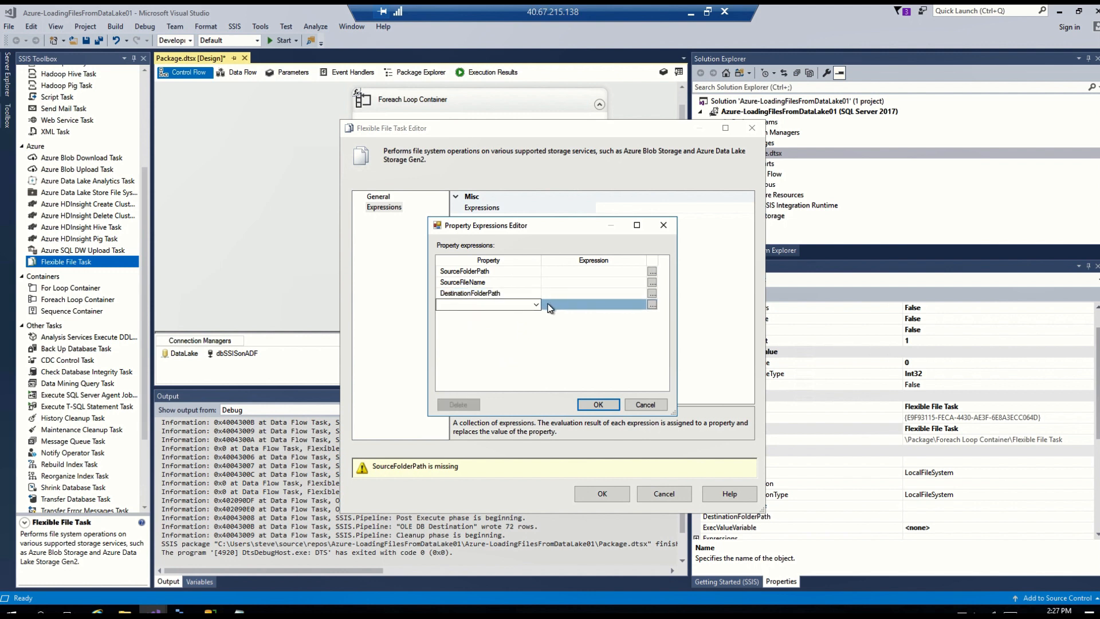
pyautogui.click(536, 305)
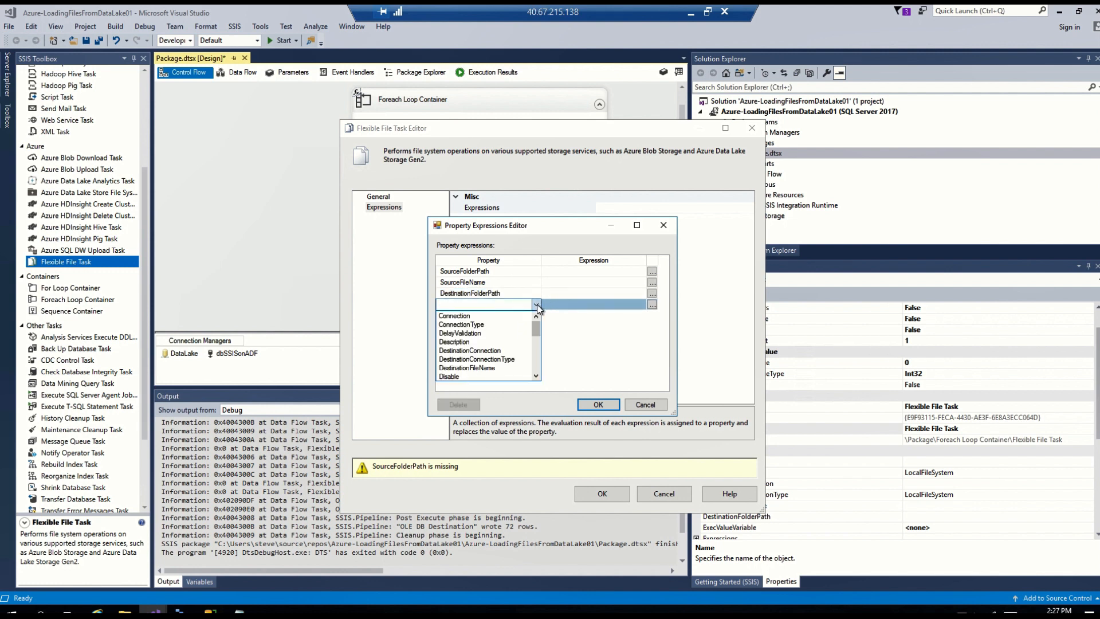
pyautogui.click(487, 367)
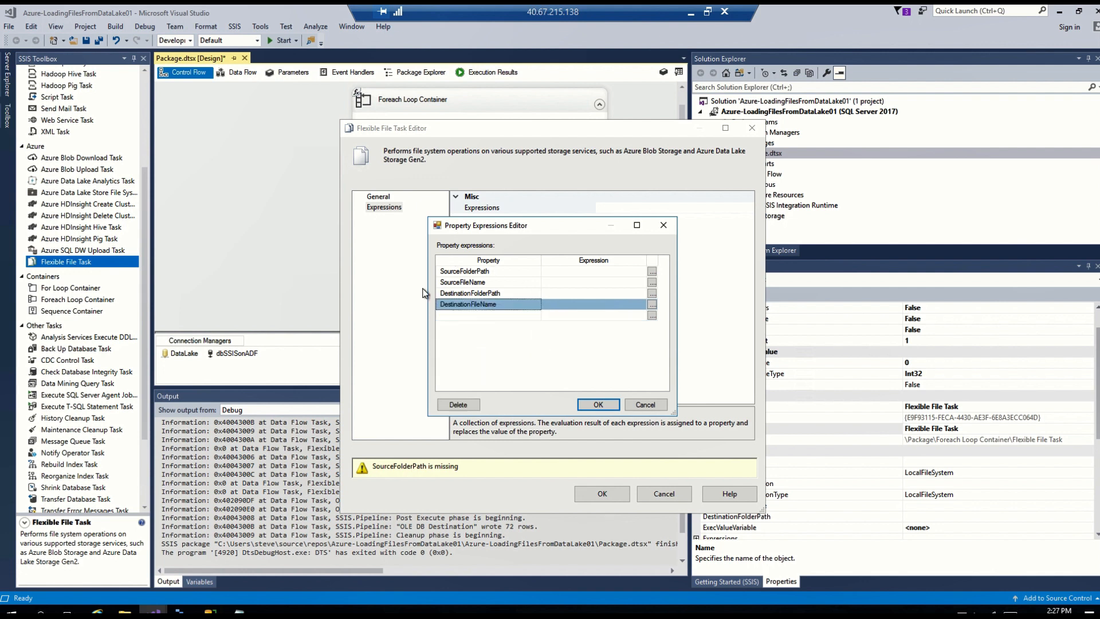
# Build the SourceFolderPath expression from the variable User::vFolderPath, evaluate it, and accept it
pyautogui.click(652, 273)
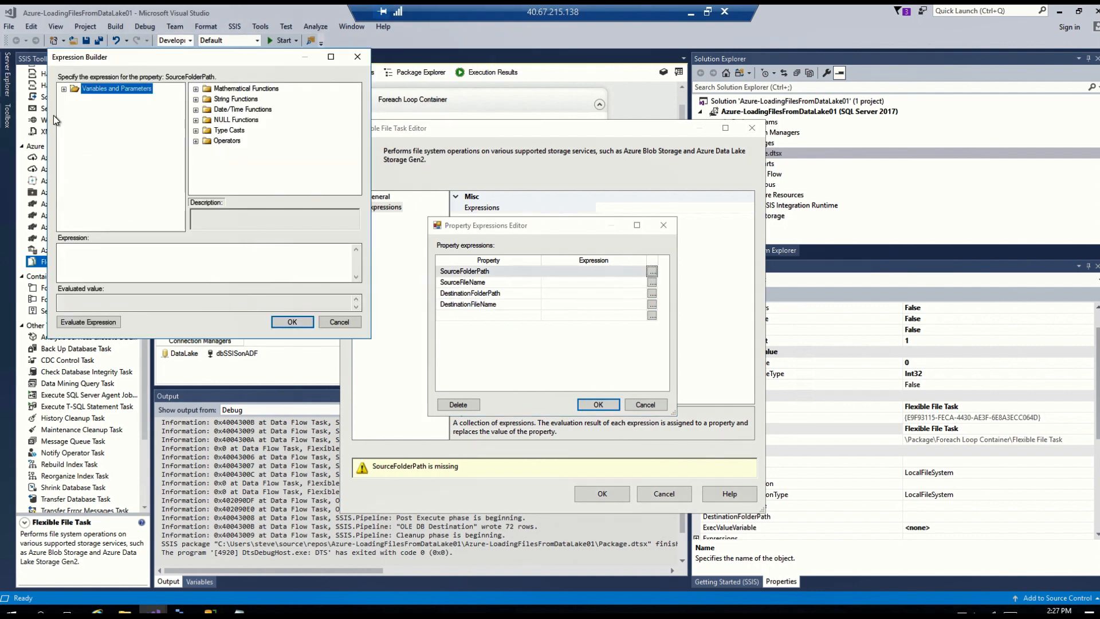
pyautogui.click(64, 90)
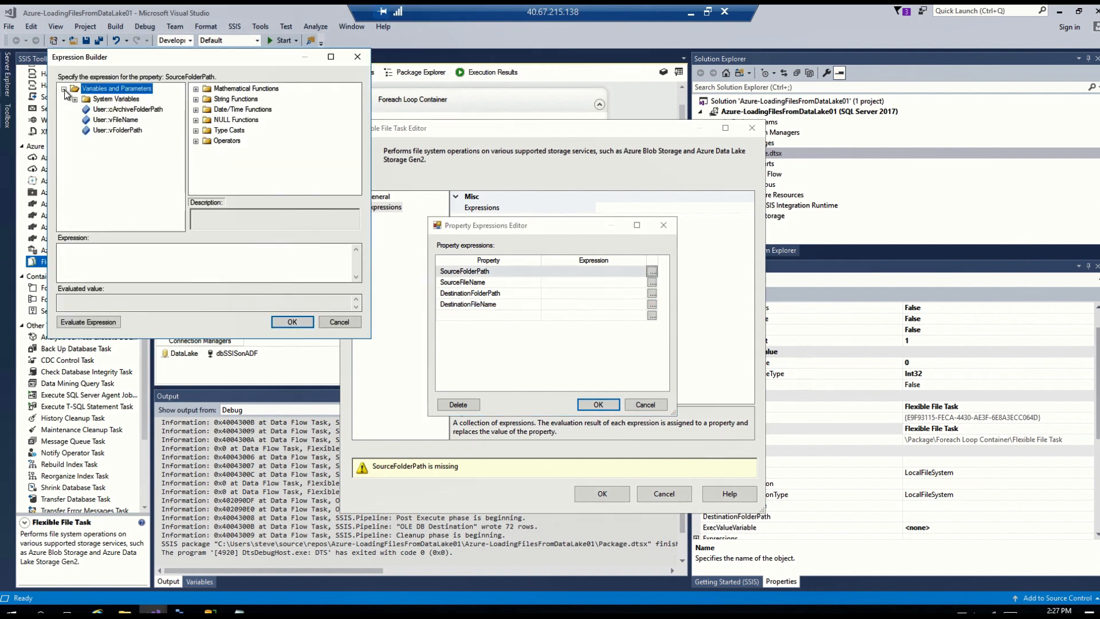
pyautogui.click(109, 129)
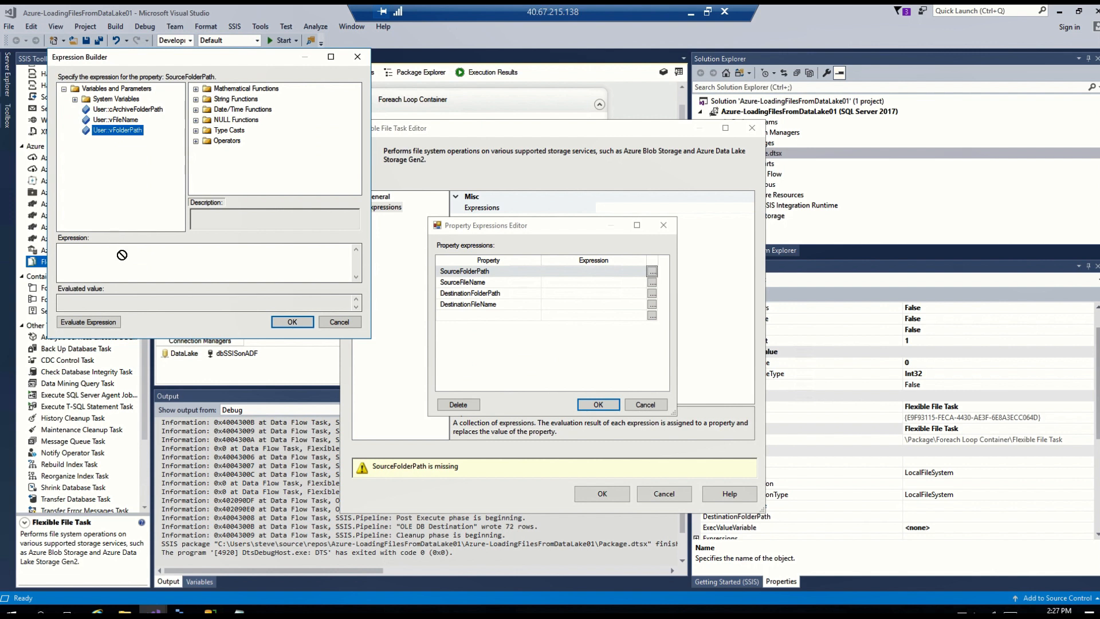
pyautogui.moveTo(123, 255); pyautogui.dragTo(122, 255)
pyautogui.click(90, 322)
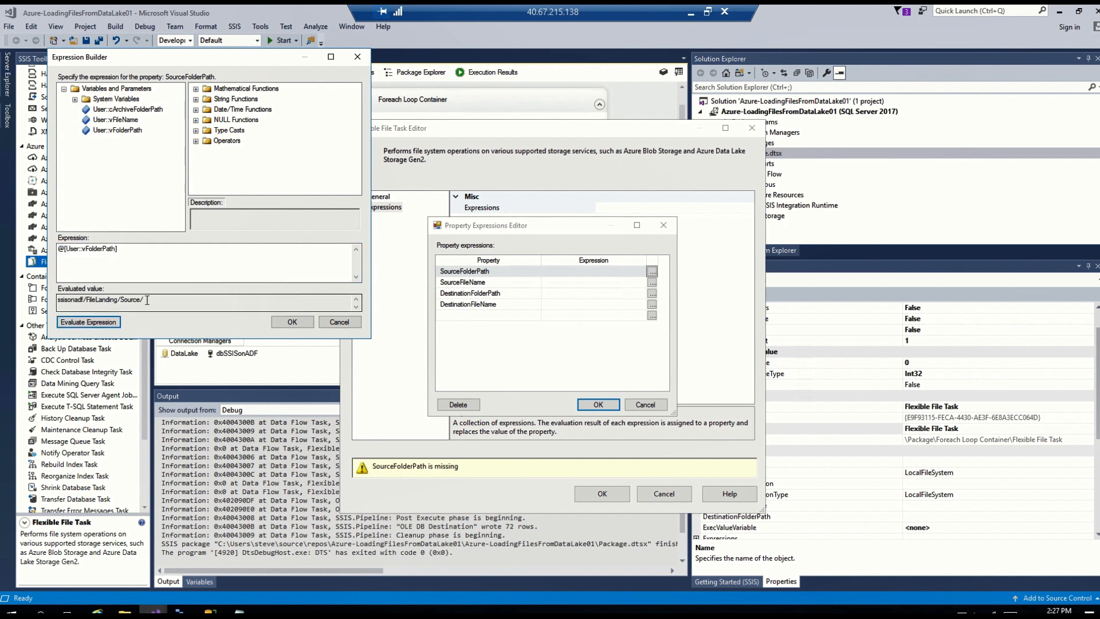
pyautogui.click(290, 322)
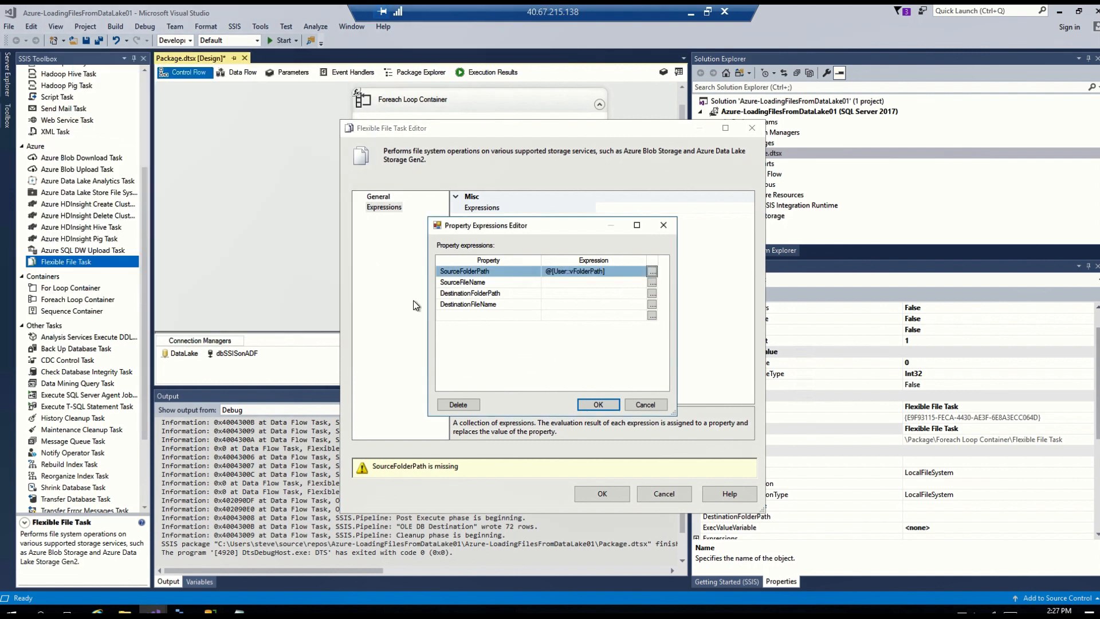
# Set the SourceFileName expression to the variable User::vFileName, evaluating it before accepting
pyautogui.click(652, 283)
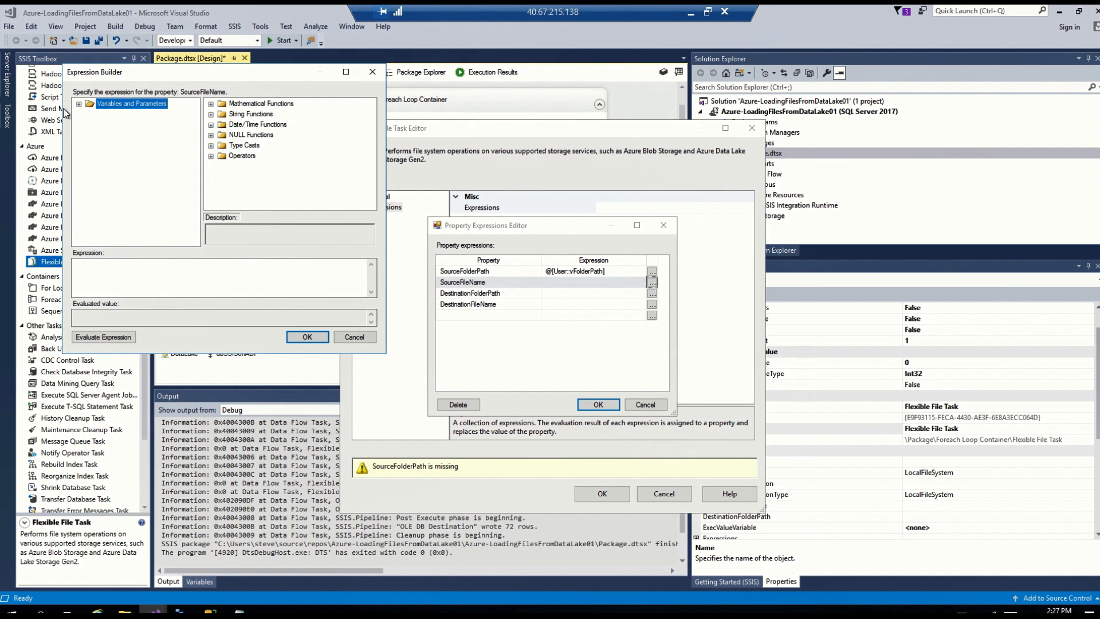
pyautogui.click(79, 105)
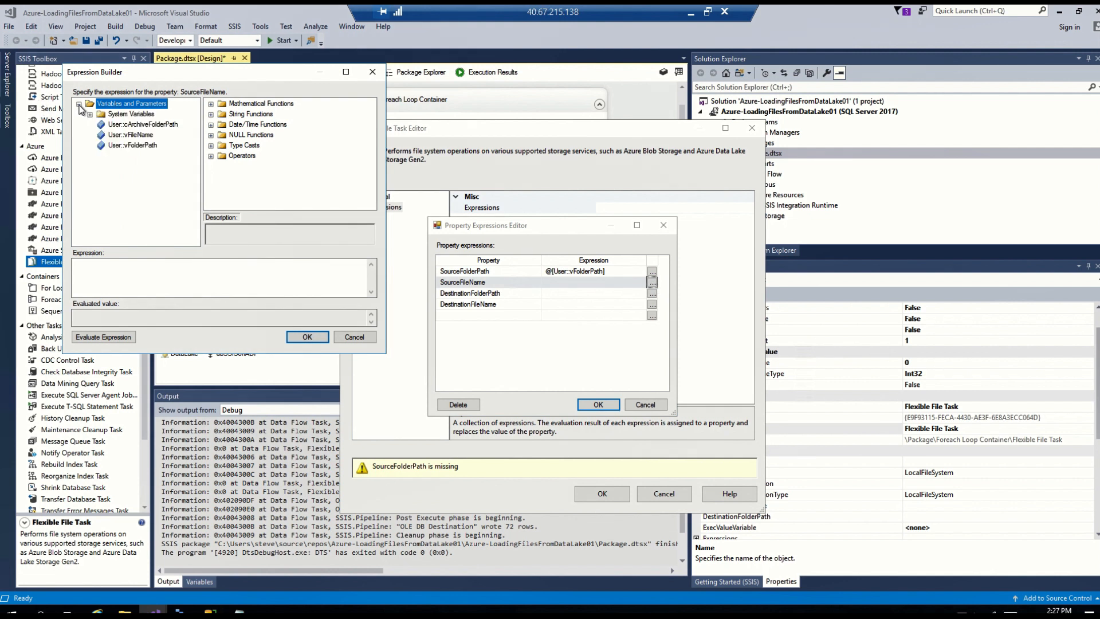
pyautogui.click(117, 136)
pyautogui.moveTo(118, 138); pyautogui.dragTo(136, 281)
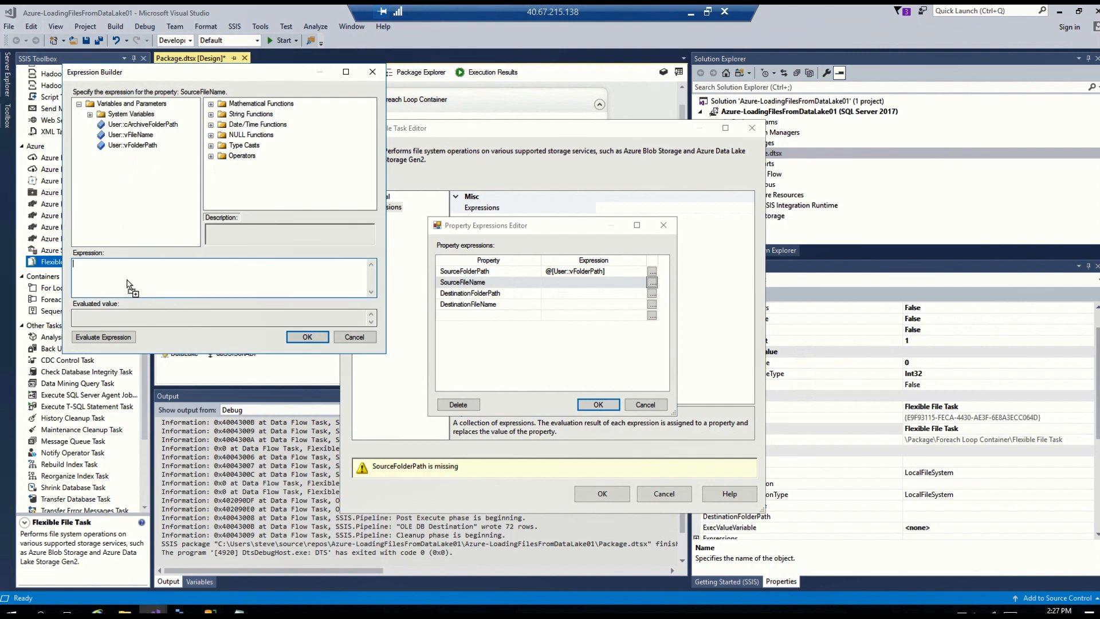
pyautogui.click(119, 338)
pyautogui.click(296, 338)
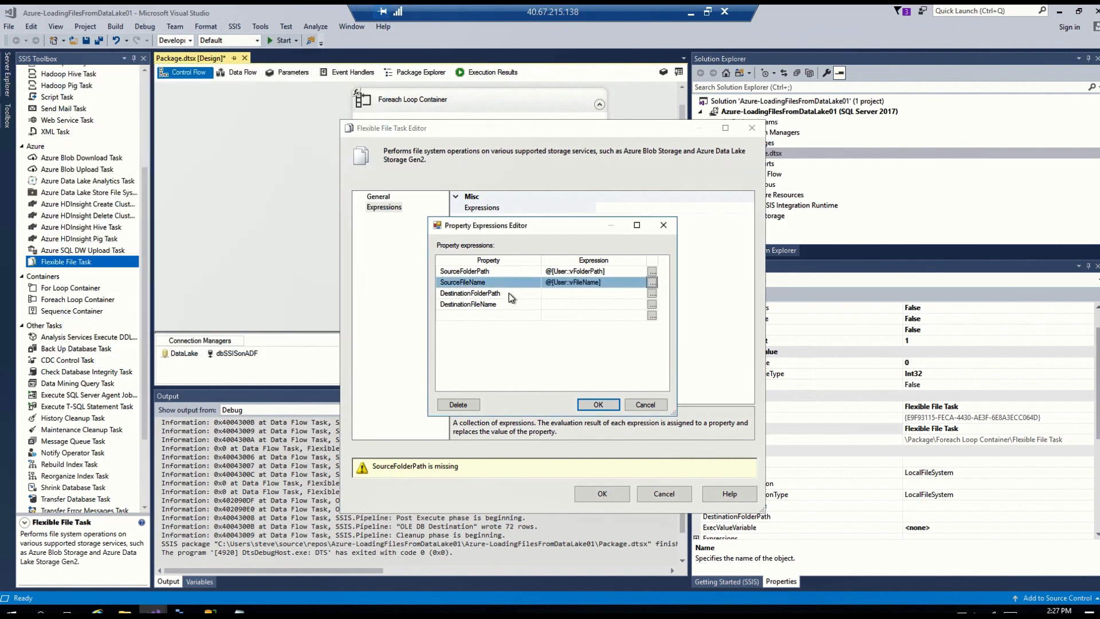
# Assign the variable User::cArchiveFolderPath as the DestinationFolderPath expression, evaluating it before accepting
pyautogui.click(652, 293)
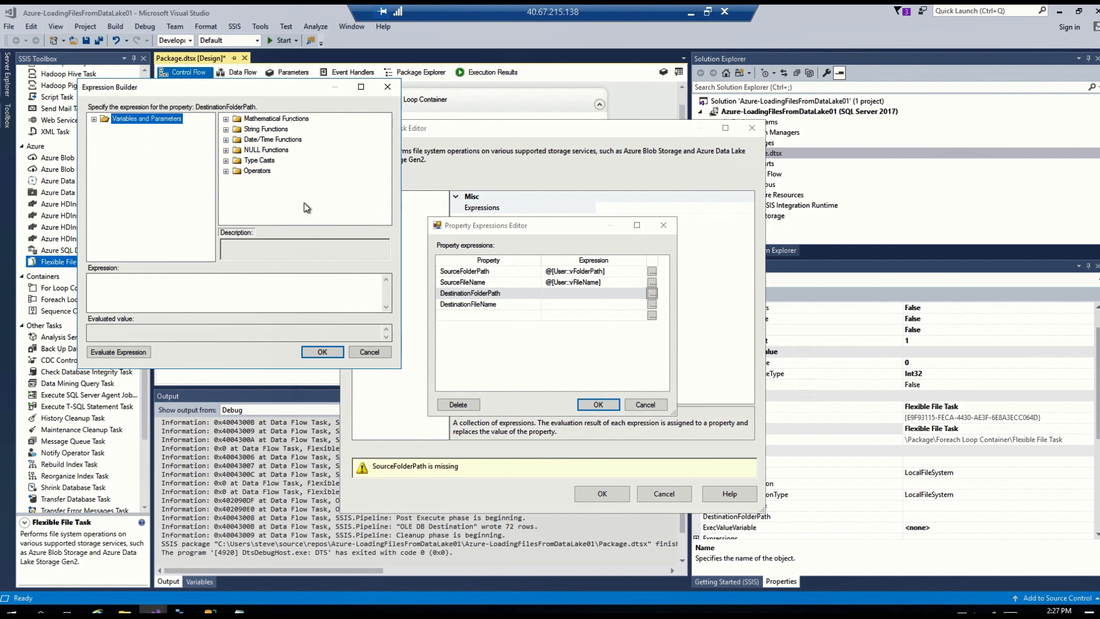
pyautogui.click(94, 120)
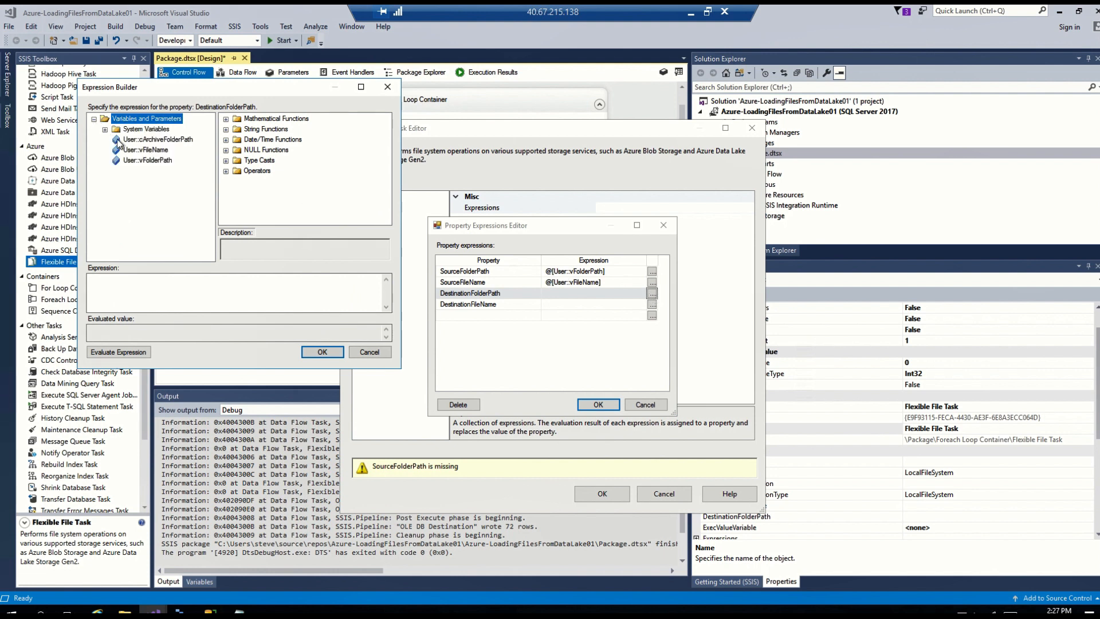
pyautogui.moveTo(142, 140); pyautogui.dragTo(156, 294)
pyautogui.click(114, 356)
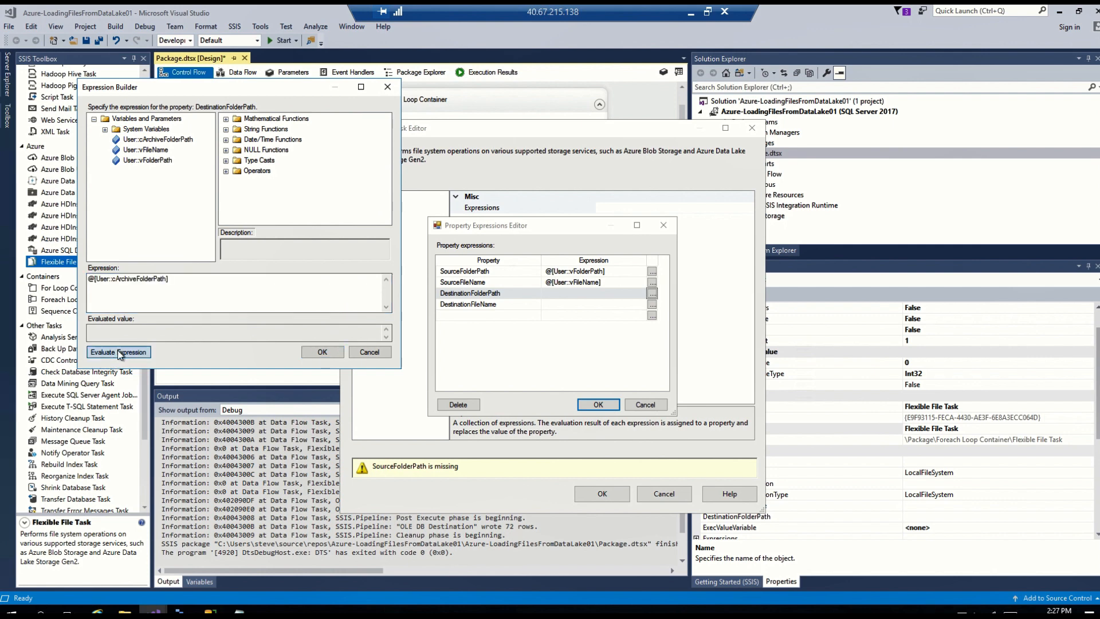
pyautogui.click(324, 351)
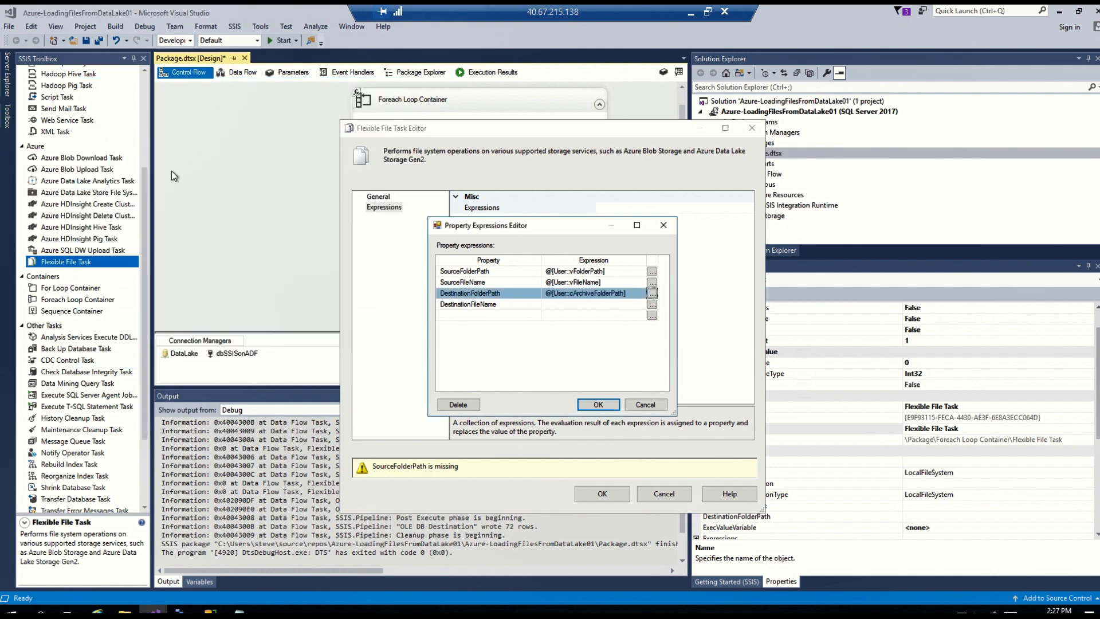
# Use User::vFileName as the DestinationFileName expression, accept all the property expressions, and return to the task's general settings
pyautogui.click(652, 304)
pyautogui.click(109, 134)
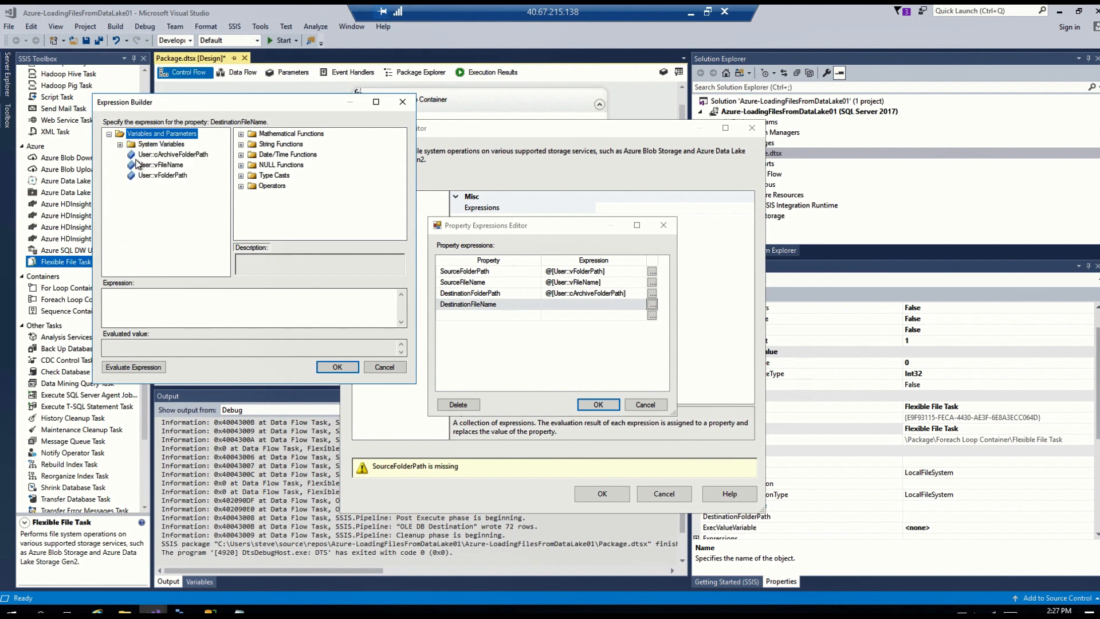
pyautogui.moveTo(137, 164); pyautogui.dragTo(152, 308)
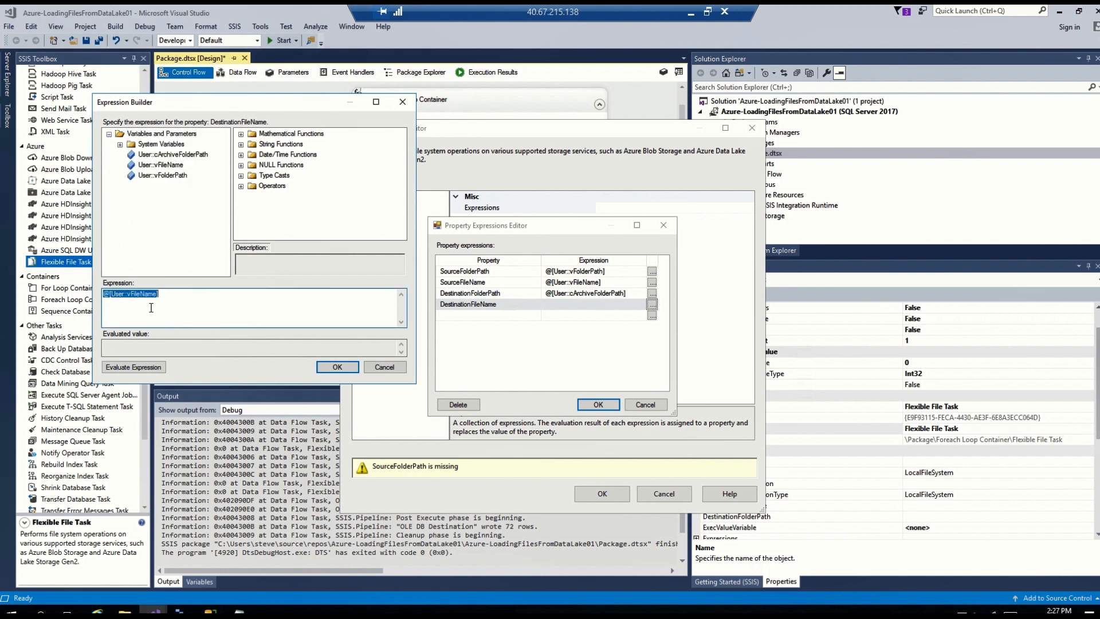
pyautogui.click(337, 366)
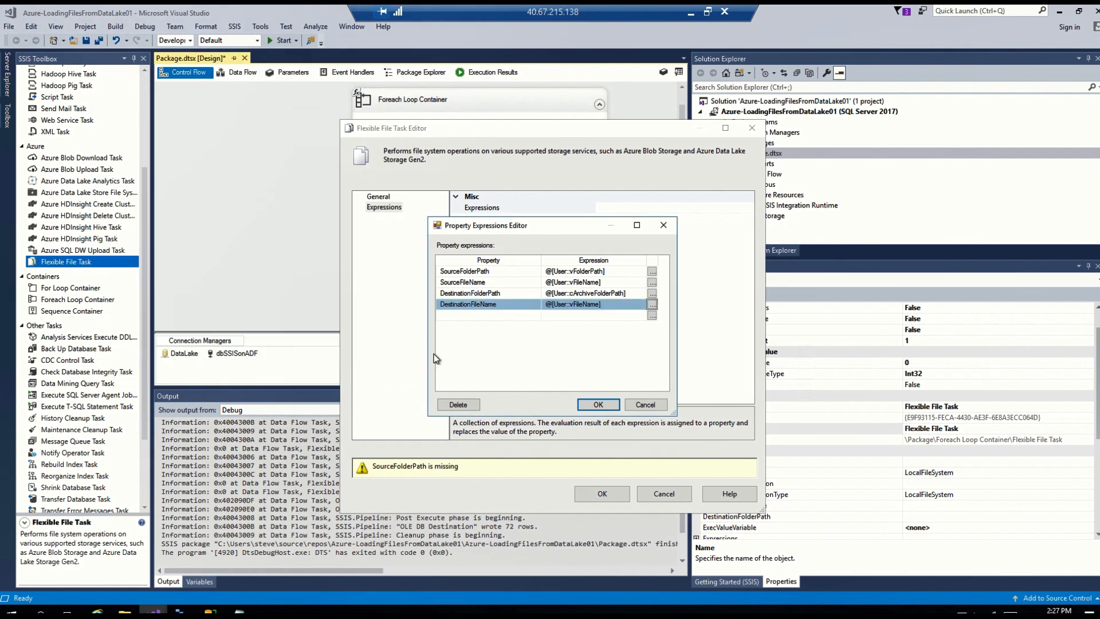
pyautogui.click(598, 405)
pyautogui.click(395, 195)
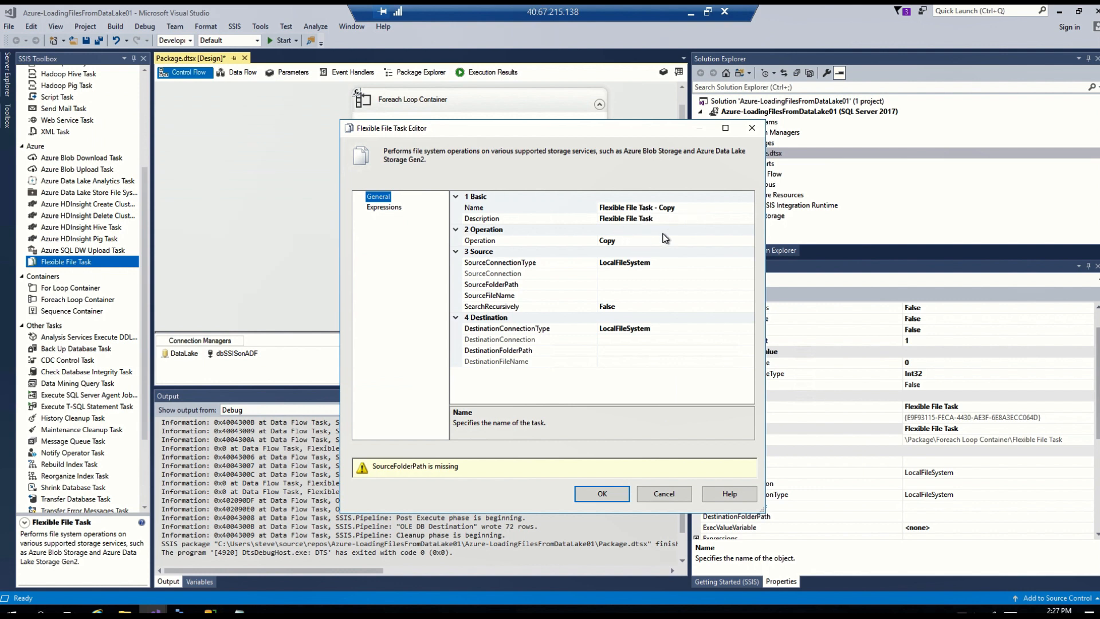
# Set the Copy task's source to AzureStorage through the DataLake connection, with "." as placeholder folder path and file name
pyautogui.click(696, 263)
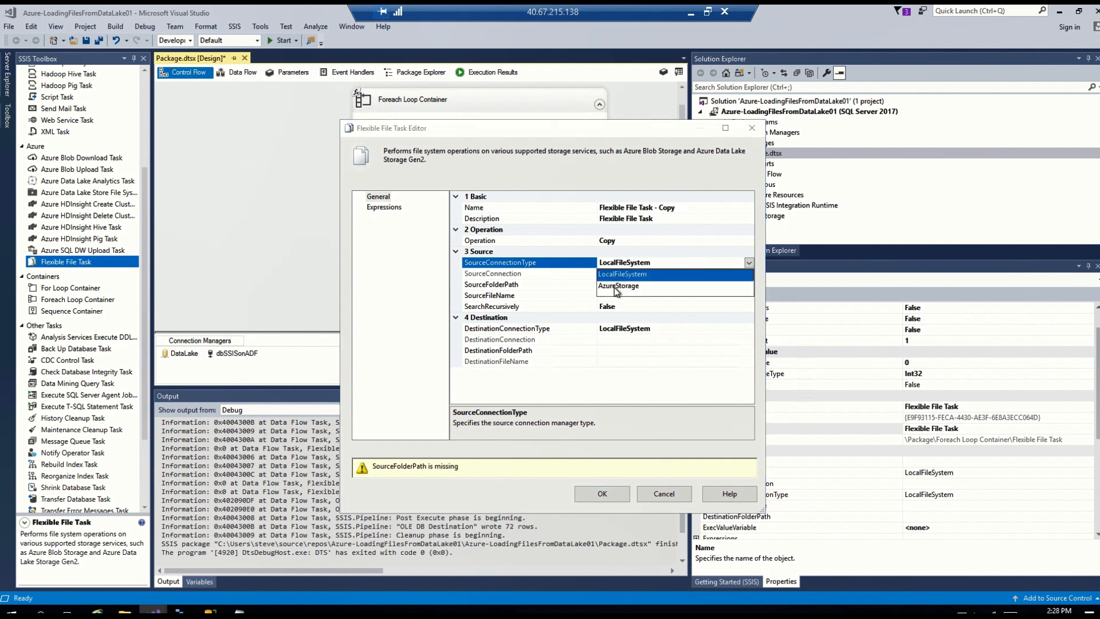
pyautogui.click(616, 286)
pyautogui.click(676, 274)
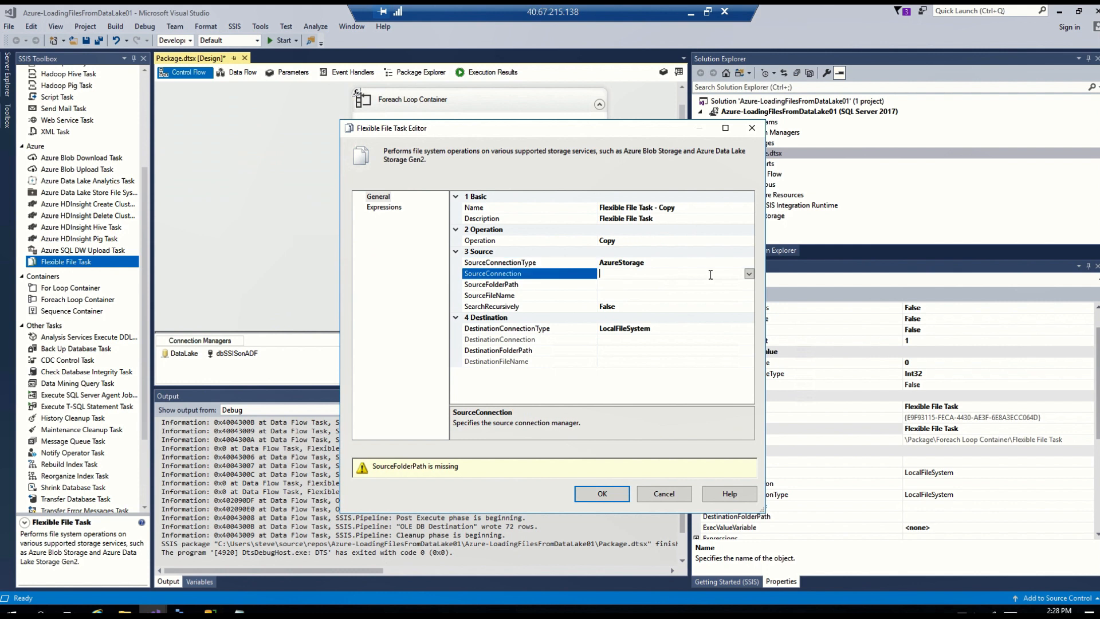
pyautogui.click(748, 274)
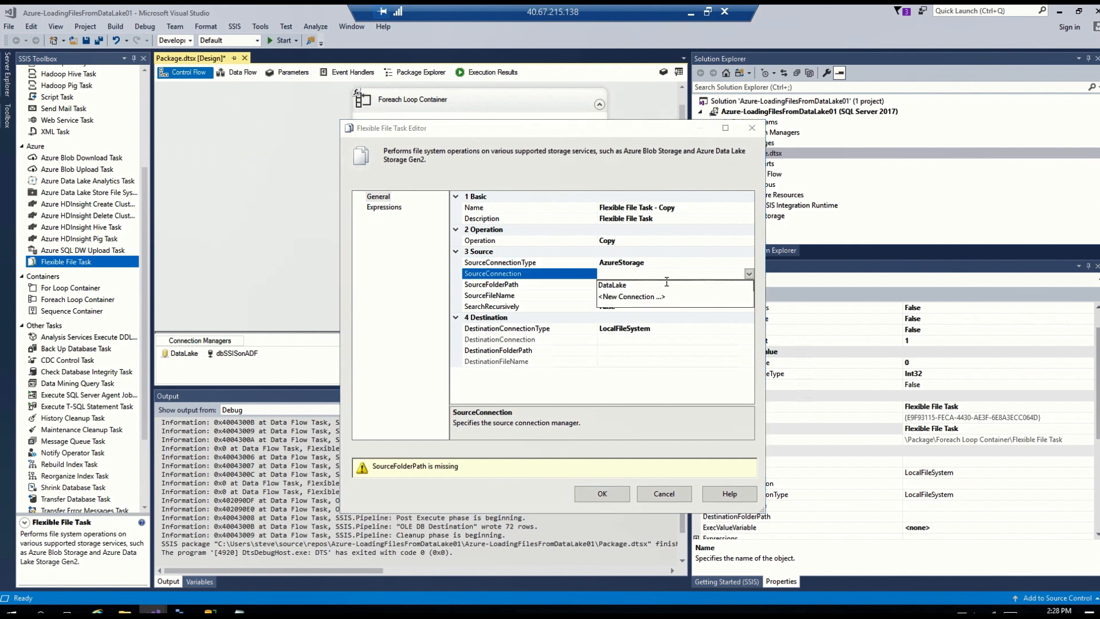
pyautogui.click(624, 289)
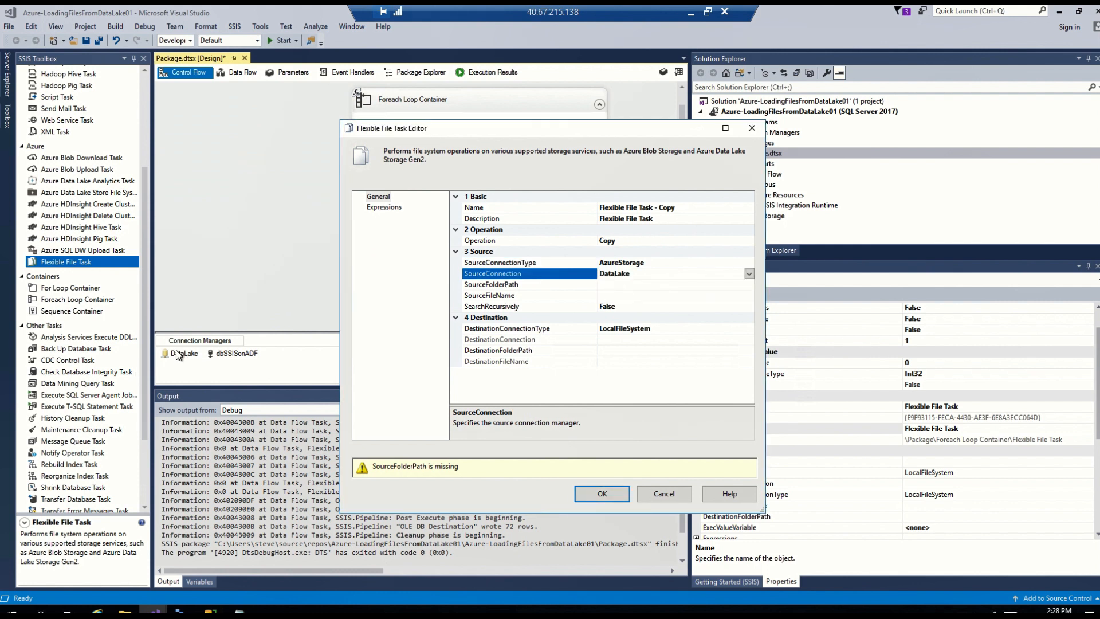
pyautogui.click(624, 285)
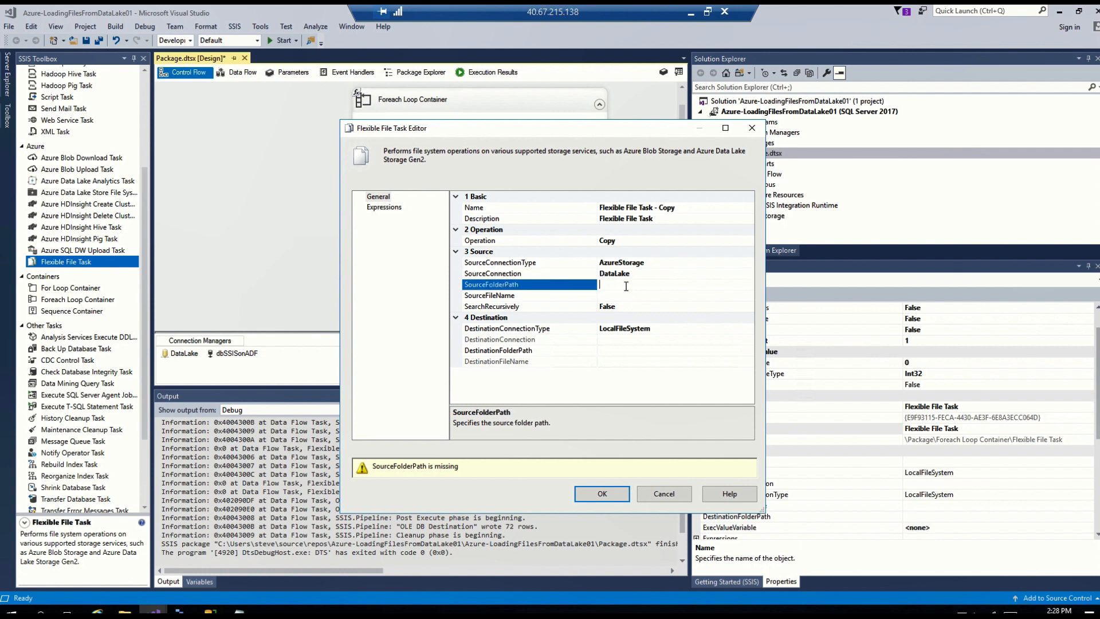
pyautogui.click(617, 296)
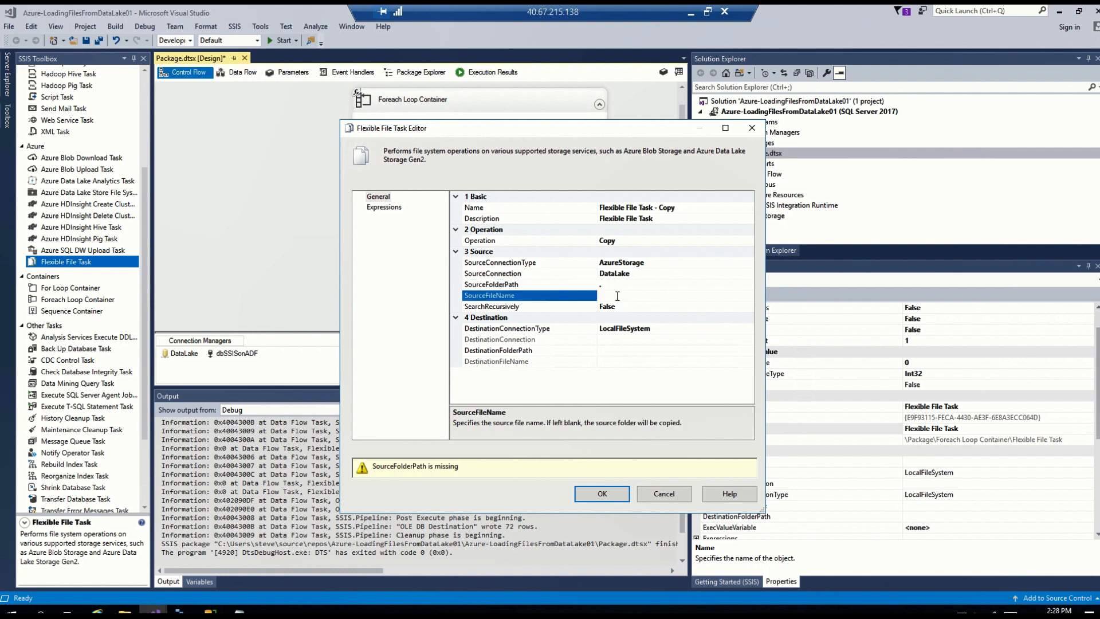
pyautogui.write('.')
# Set the destination to AzureStorage through the DataLake connection, with "." as placeholder folder path and file name, and accept the task settings
pyautogui.click(676, 329)
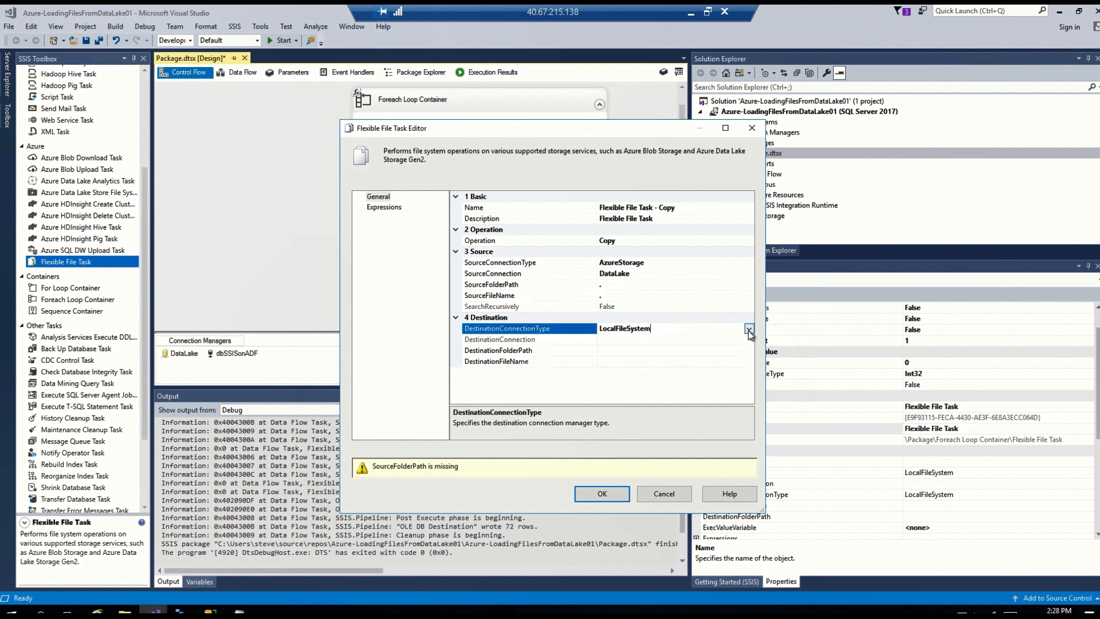
pyautogui.click(748, 329)
pyautogui.click(622, 352)
pyautogui.click(748, 340)
pyautogui.click(748, 339)
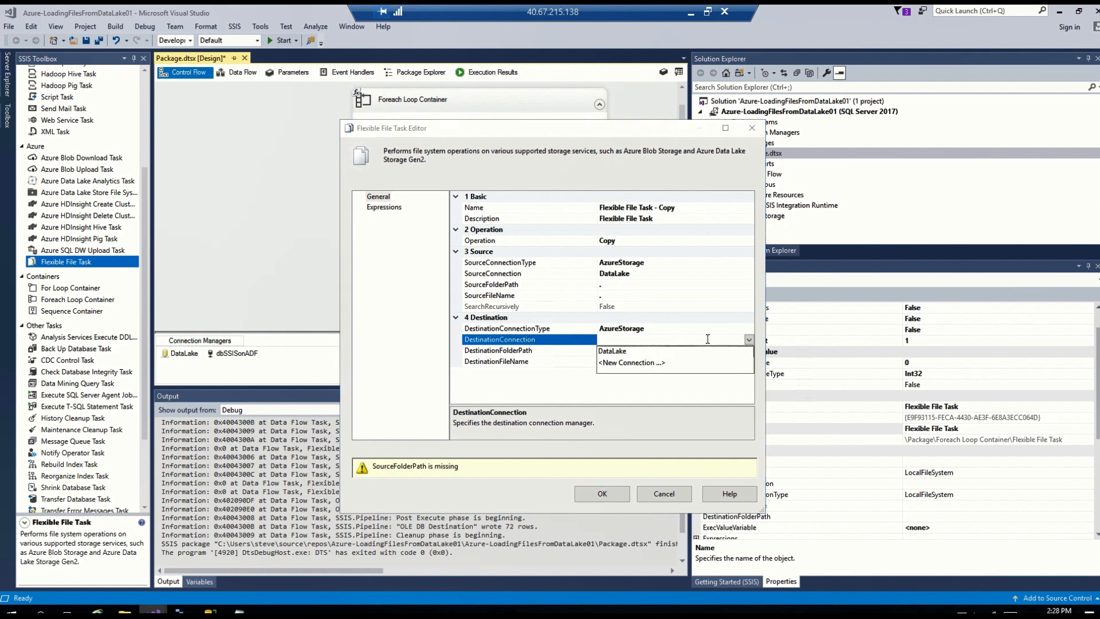
pyautogui.click(622, 351)
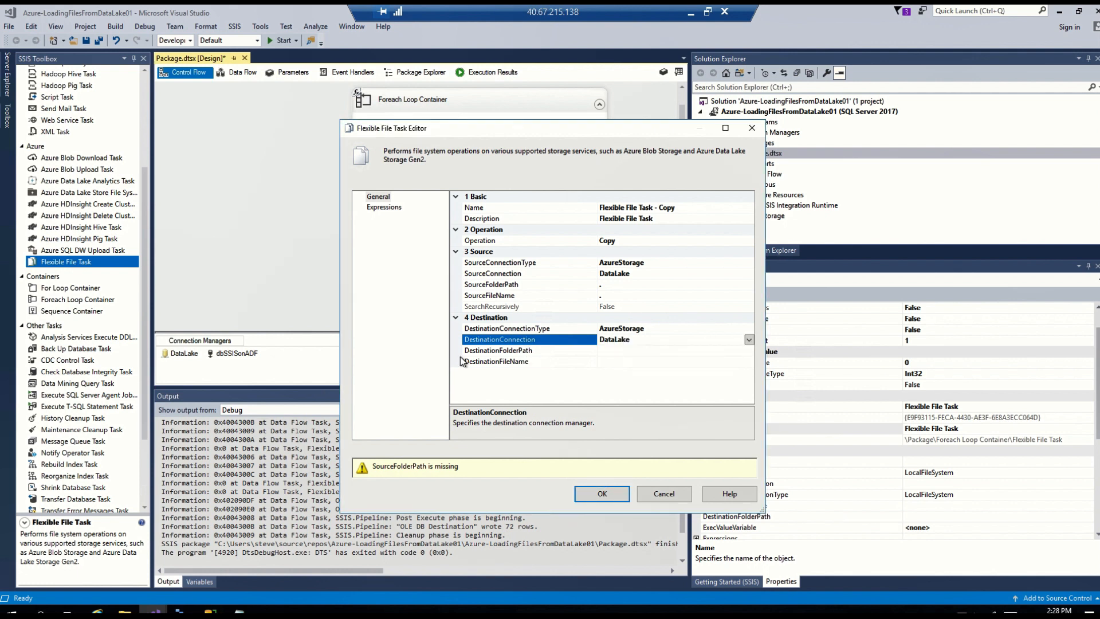
pyautogui.click(747, 351)
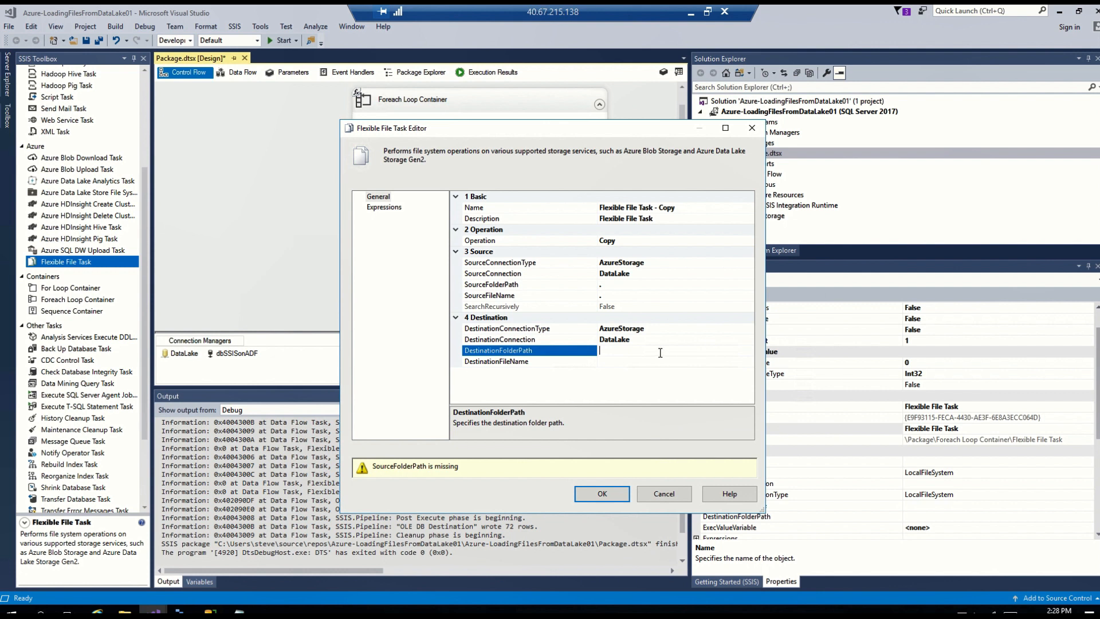
pyautogui.click(631, 358)
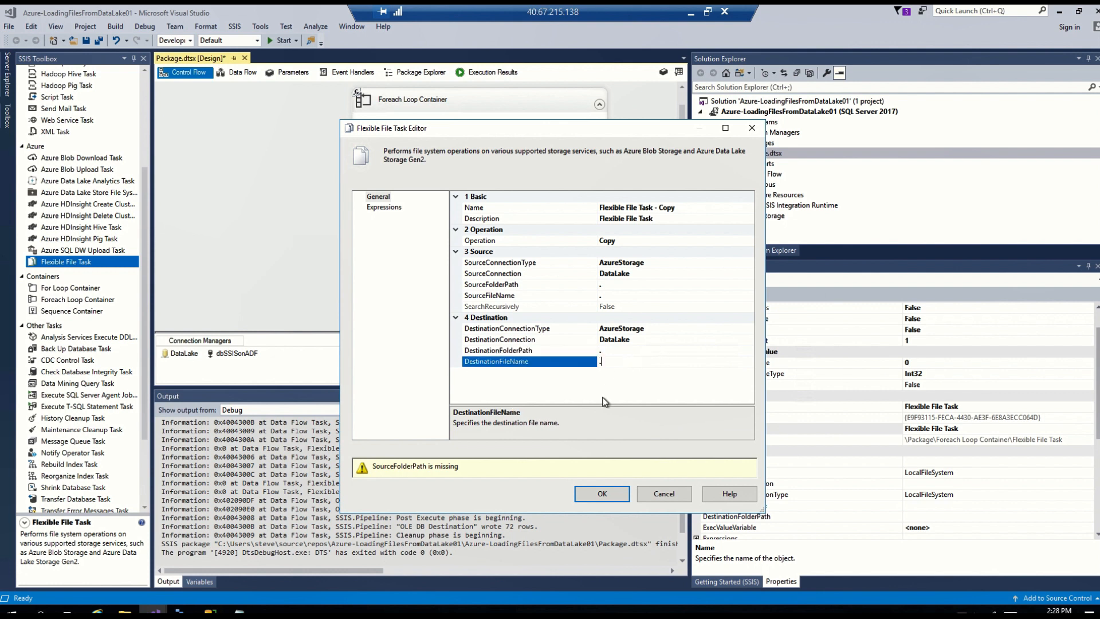
pyautogui.click(603, 496)
# Review the Copy task's source and destination paths, and link the Data Flow Task to it with a precedence constraint
pyautogui.click(498, 276)
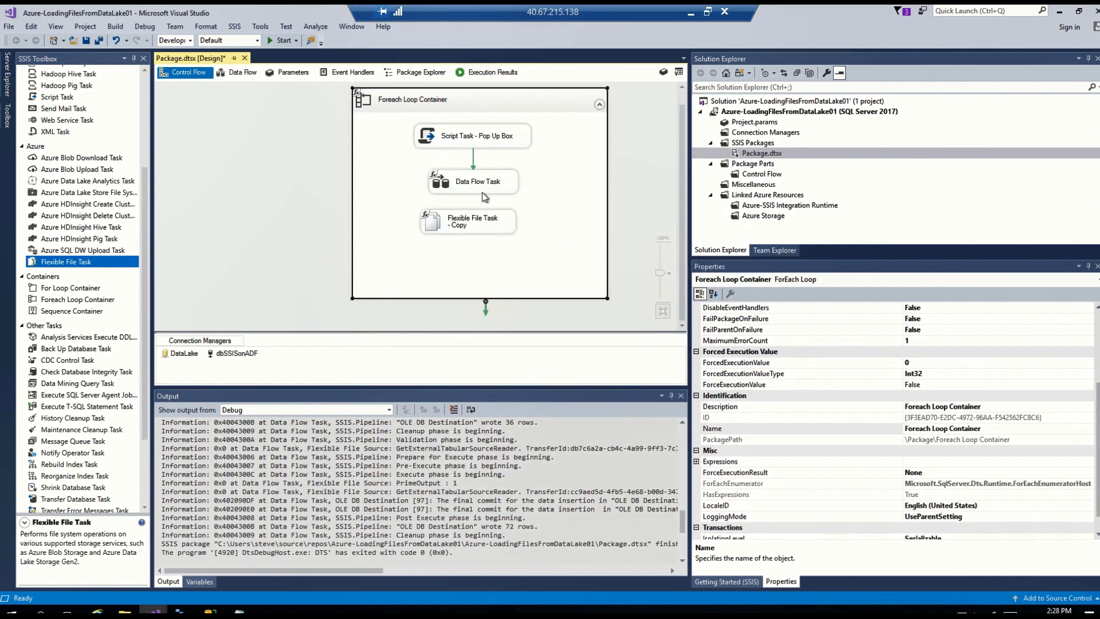
pyautogui.doubleClick(475, 220)
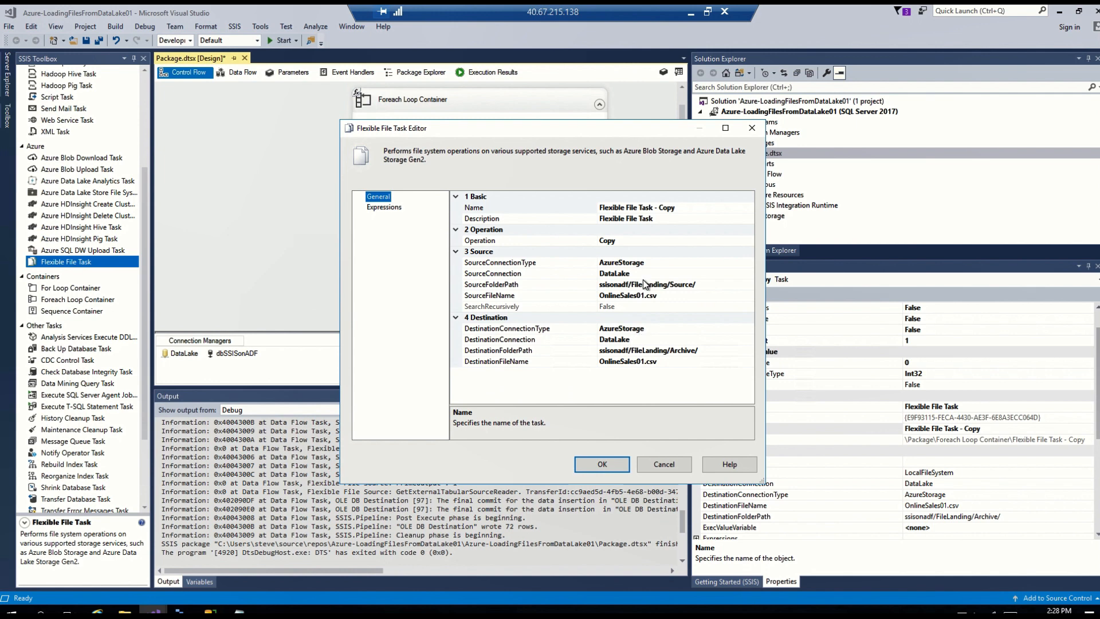
pyautogui.click(603, 465)
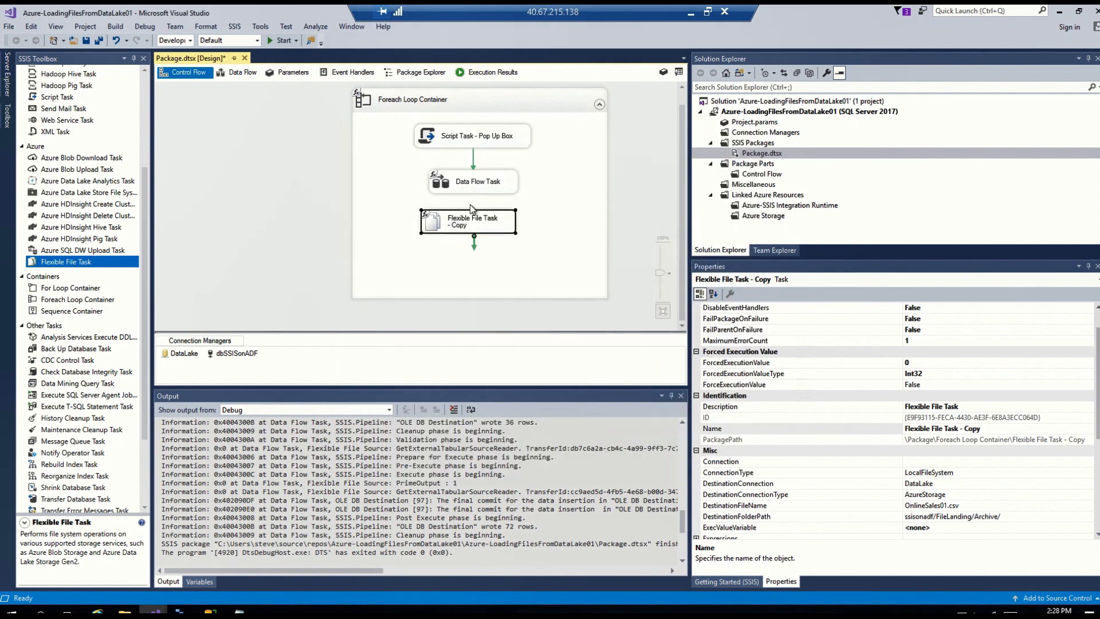
pyautogui.click(481, 190)
pyautogui.moveTo(479, 196); pyautogui.dragTo(471, 222)
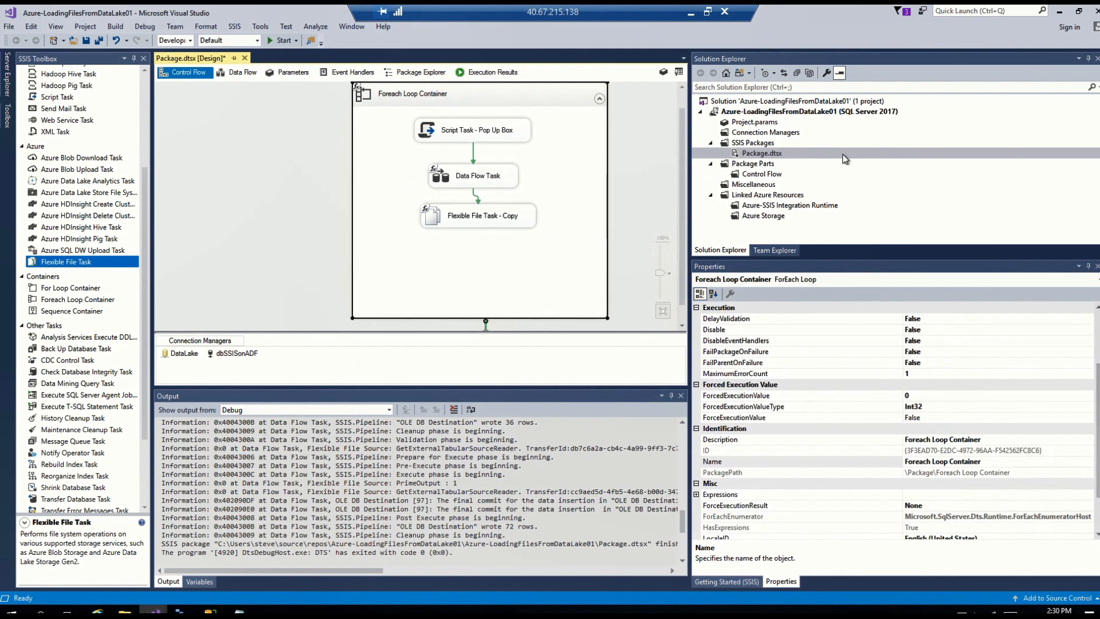
# Add a Flexible File Task named "Flexible File Task - Delete" inside the Foreach Loop Container, linked to run after the Copy task
pyautogui.click(55, 266)
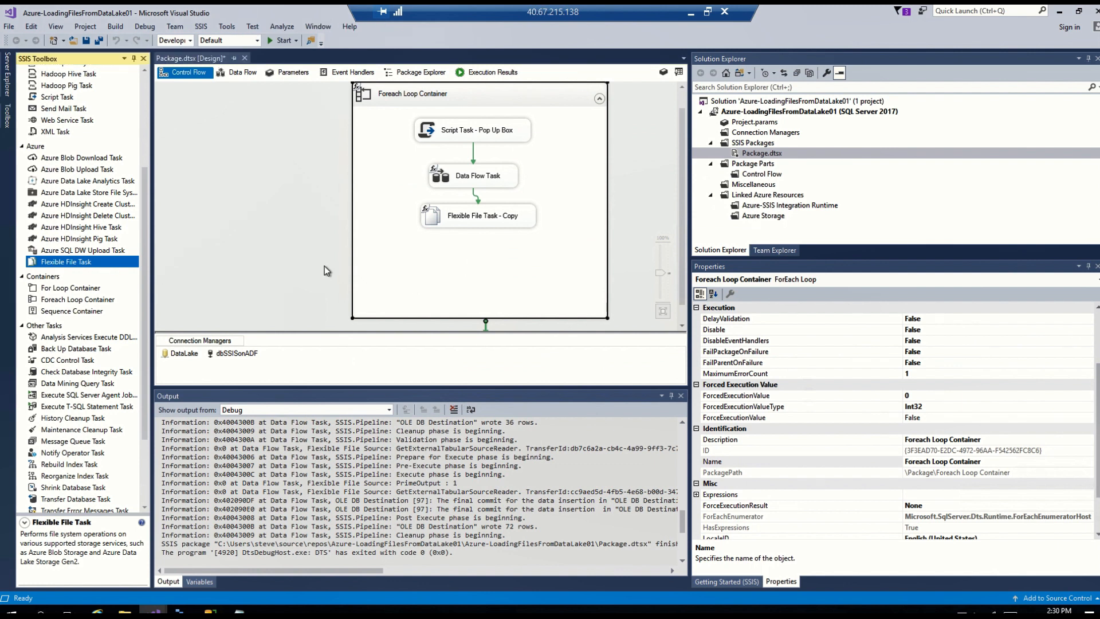
pyautogui.moveTo(96, 265); pyautogui.dragTo(458, 262)
pyautogui.click(483, 229)
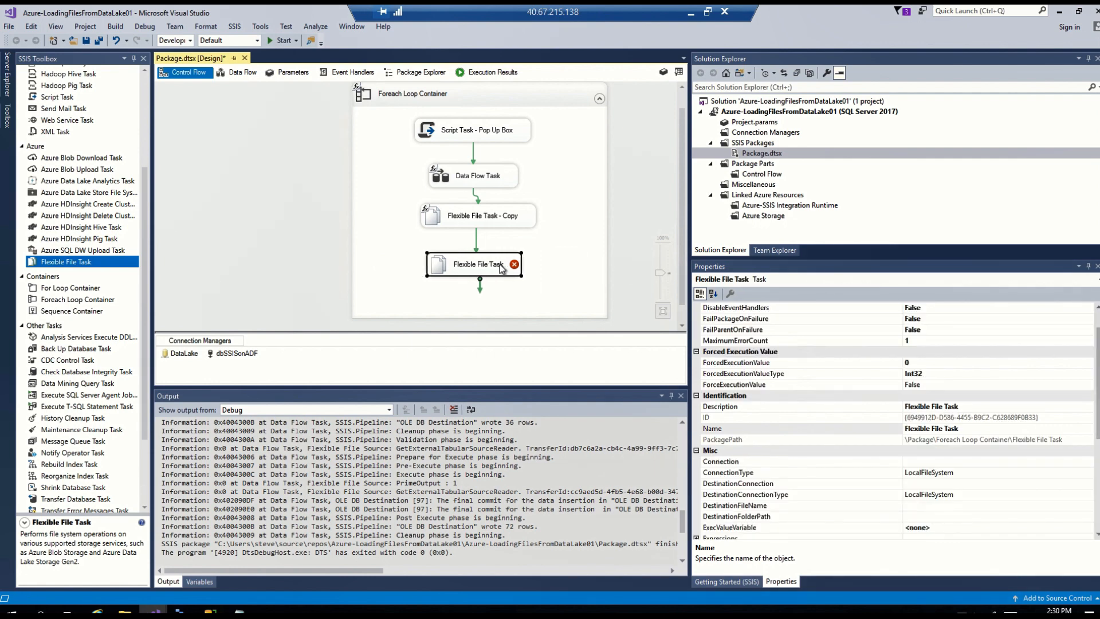
pyautogui.click(500, 264)
pyautogui.write('- Delete')
pyautogui.click(407, 249)
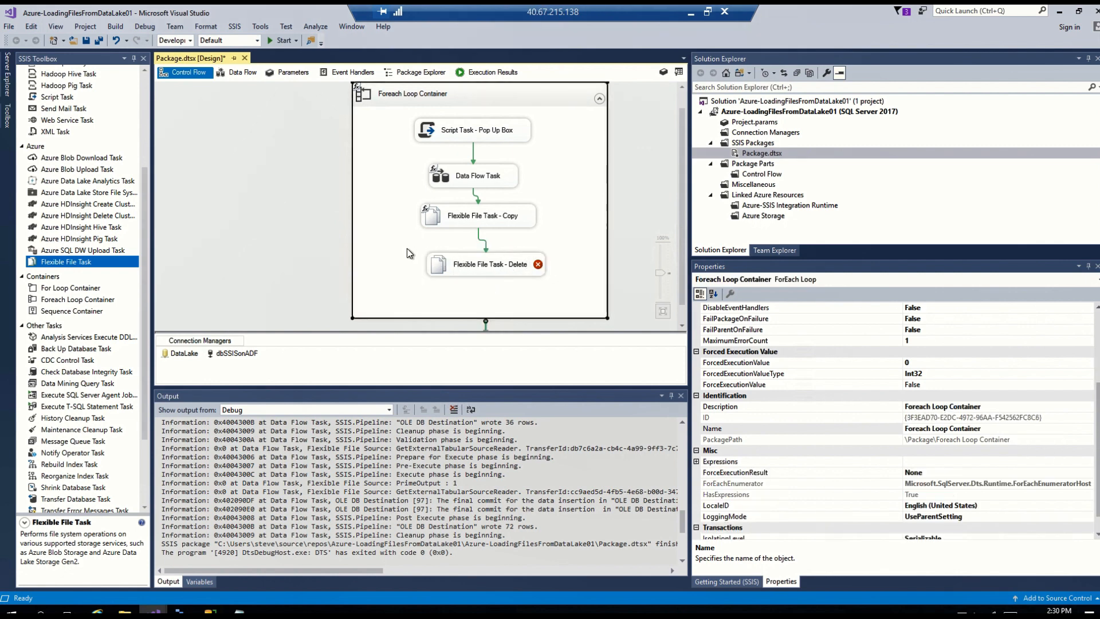
# Change the operation of Flexible File Task - Delete to Delete
pyautogui.doubleClick(444, 269)
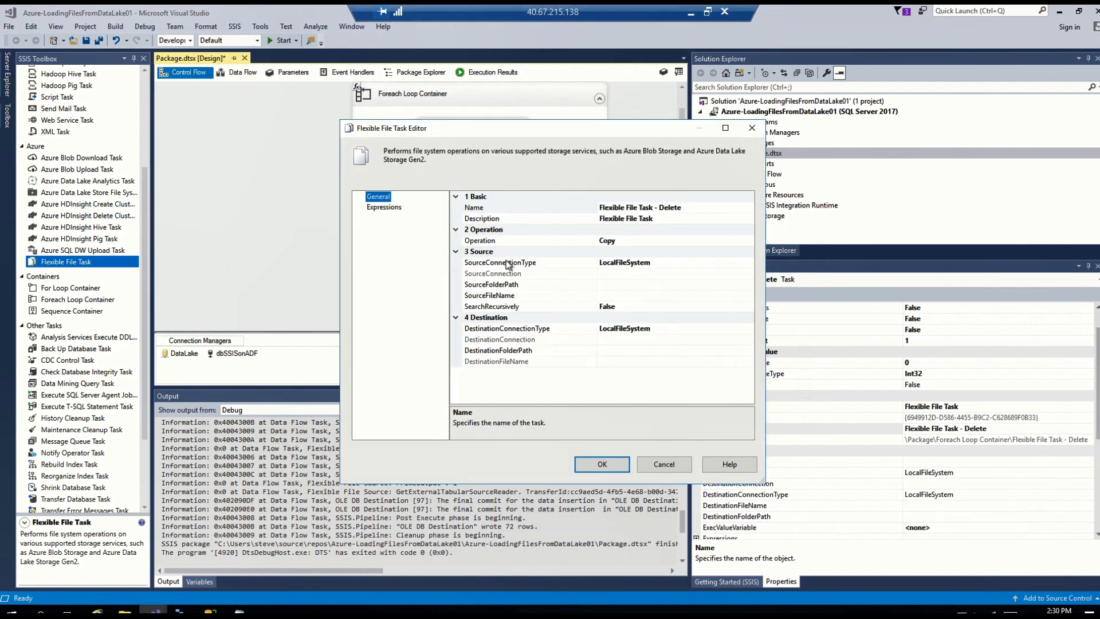
pyautogui.click(666, 242)
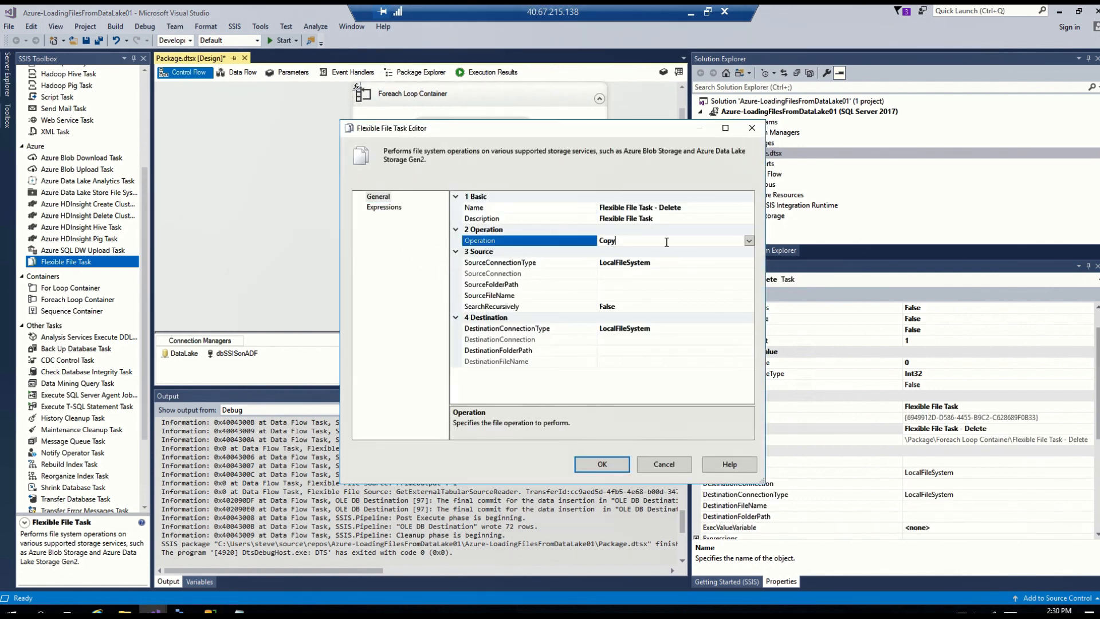
pyautogui.click(749, 241)
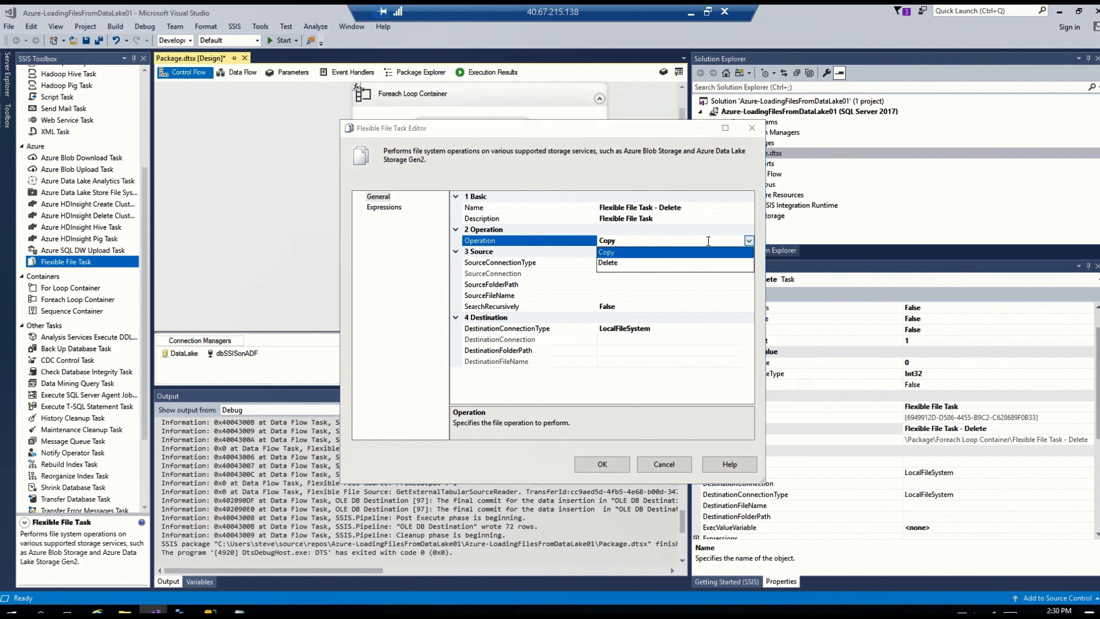
pyautogui.click(617, 264)
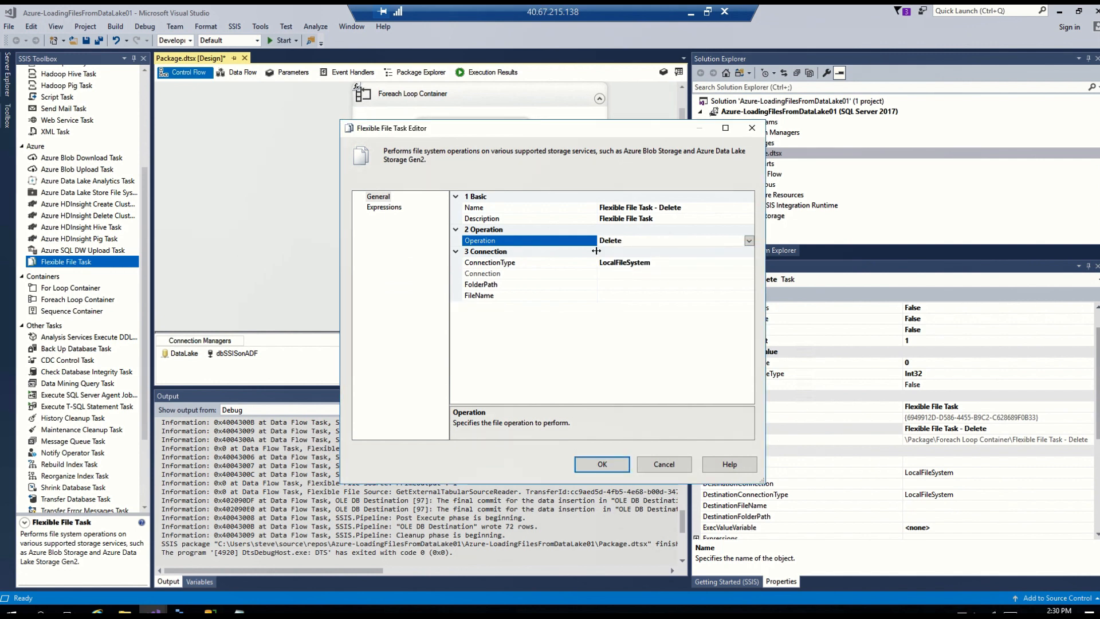
# Add FolderPath and FileName to the Delete task's property expressions
pyautogui.click(379, 209)
pyautogui.click(464, 207)
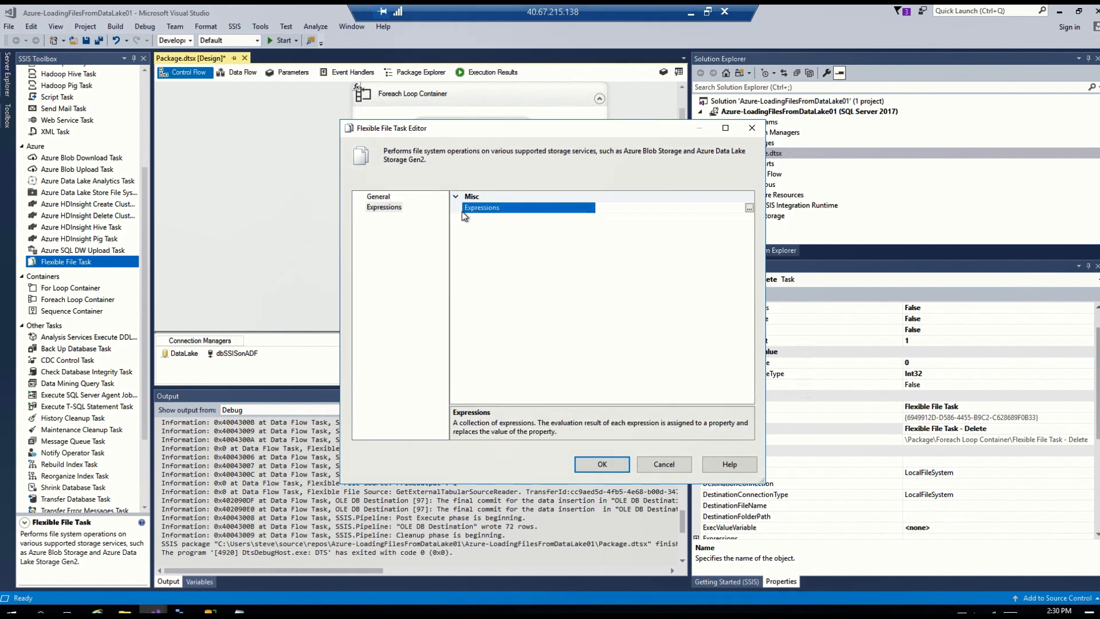
pyautogui.click(750, 209)
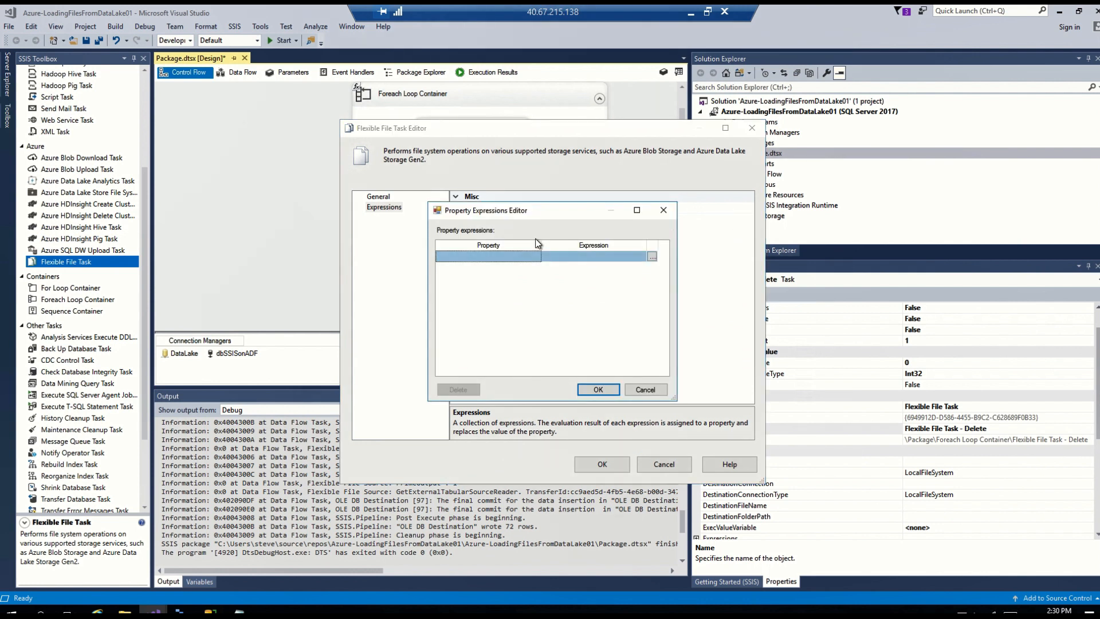
pyautogui.click(531, 256)
pyautogui.click(535, 256)
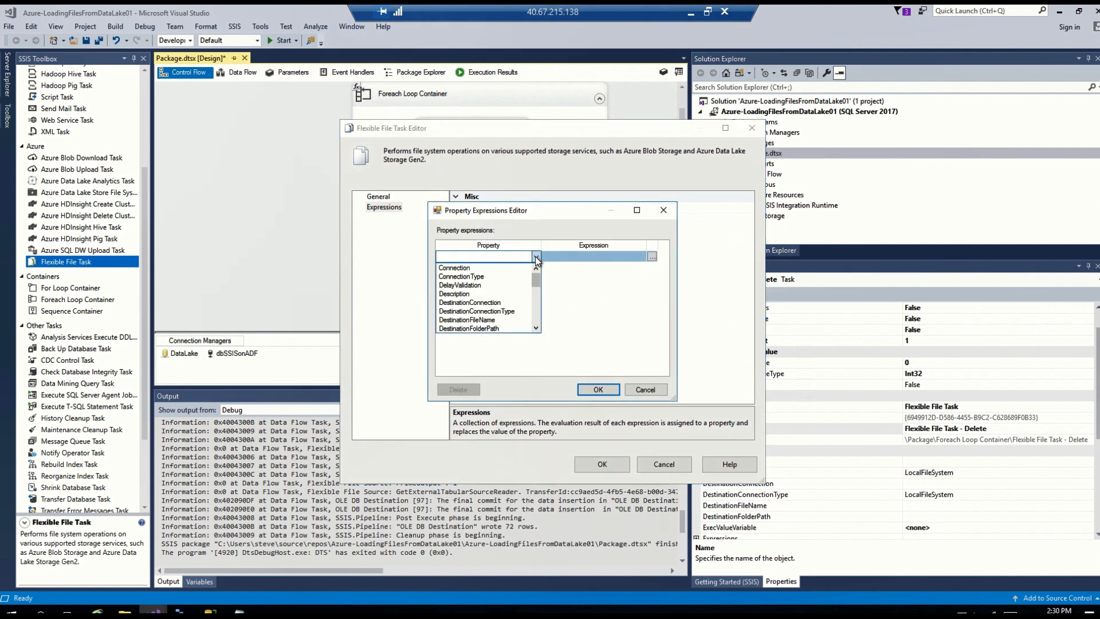
pyautogui.moveTo(536, 276); pyautogui.dragTo(539, 300)
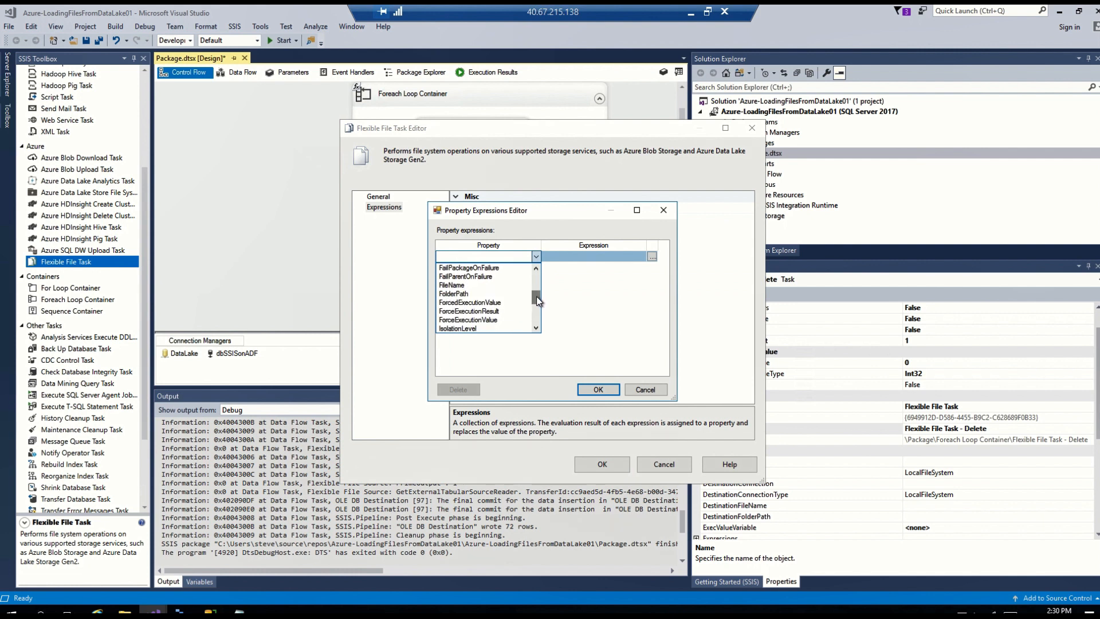
pyautogui.click(471, 291)
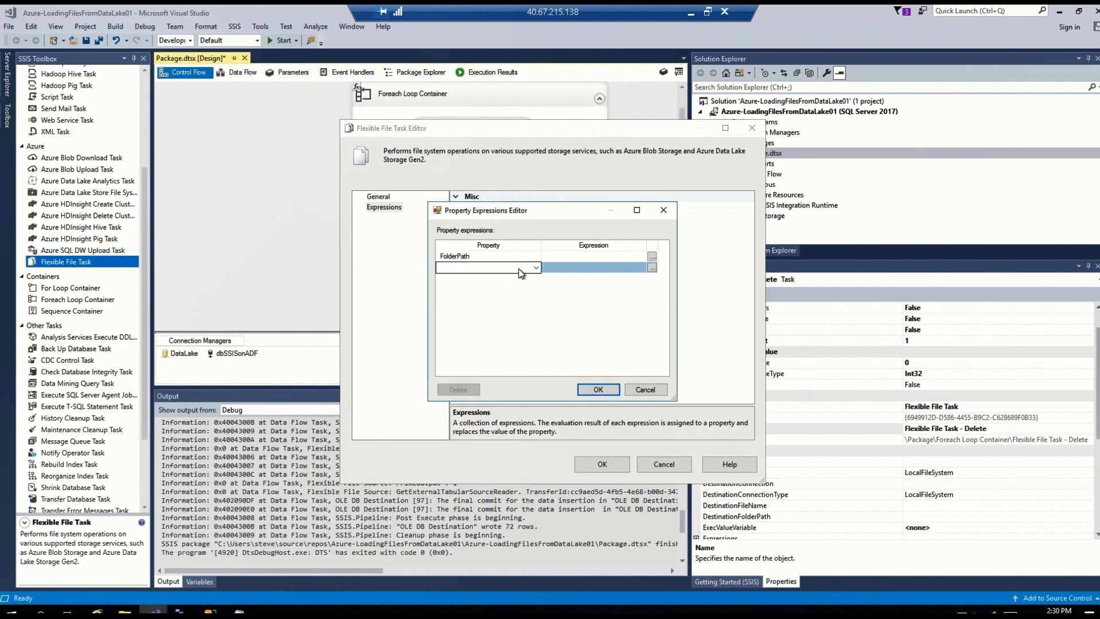
pyautogui.click(536, 268)
pyautogui.moveTo(536, 289)
pyautogui.mouseDown()
pyautogui.moveTo(533, 327)
pyautogui.moveTo(535, 308)
pyautogui.mouseUp()
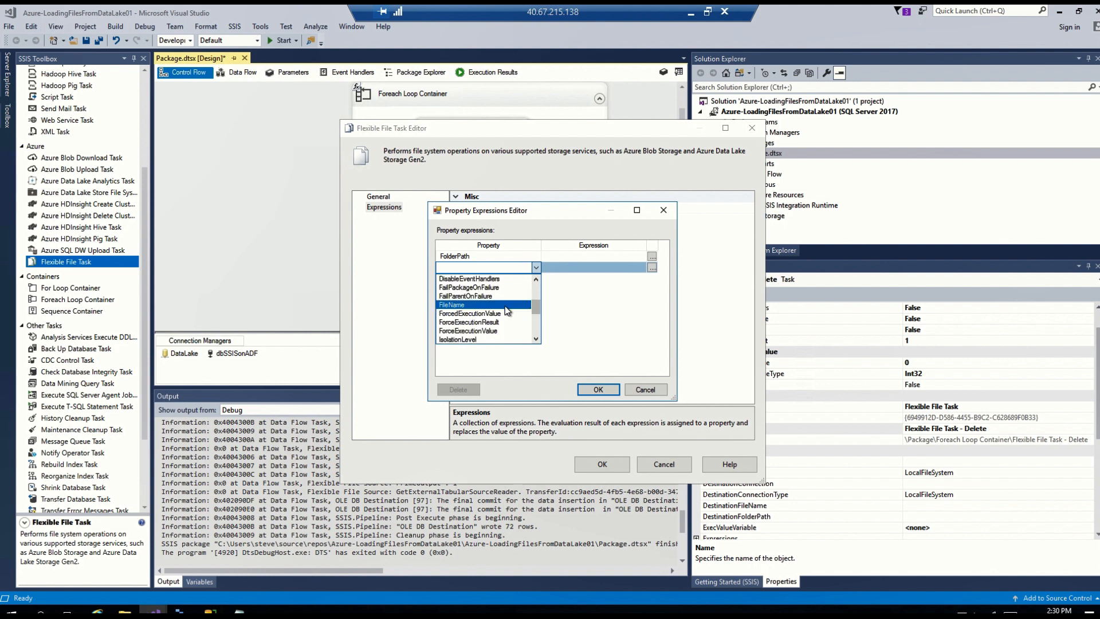
pyautogui.click(494, 305)
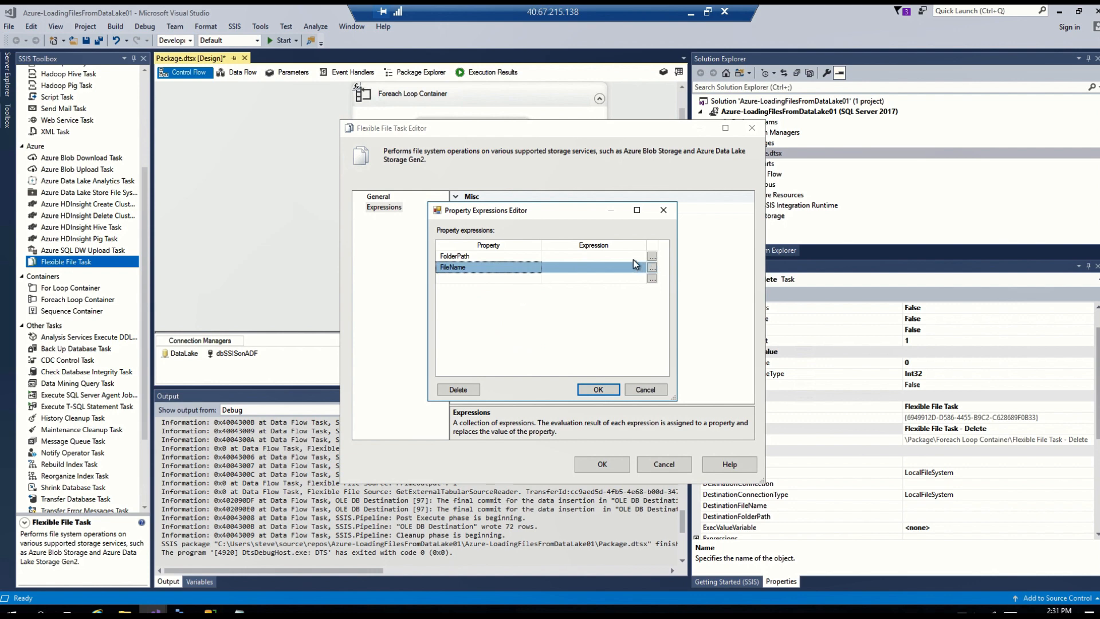
# Build the FolderPath expression from the variable User::vFolderPath, evaluate it, and accept it
pyautogui.click(652, 256)
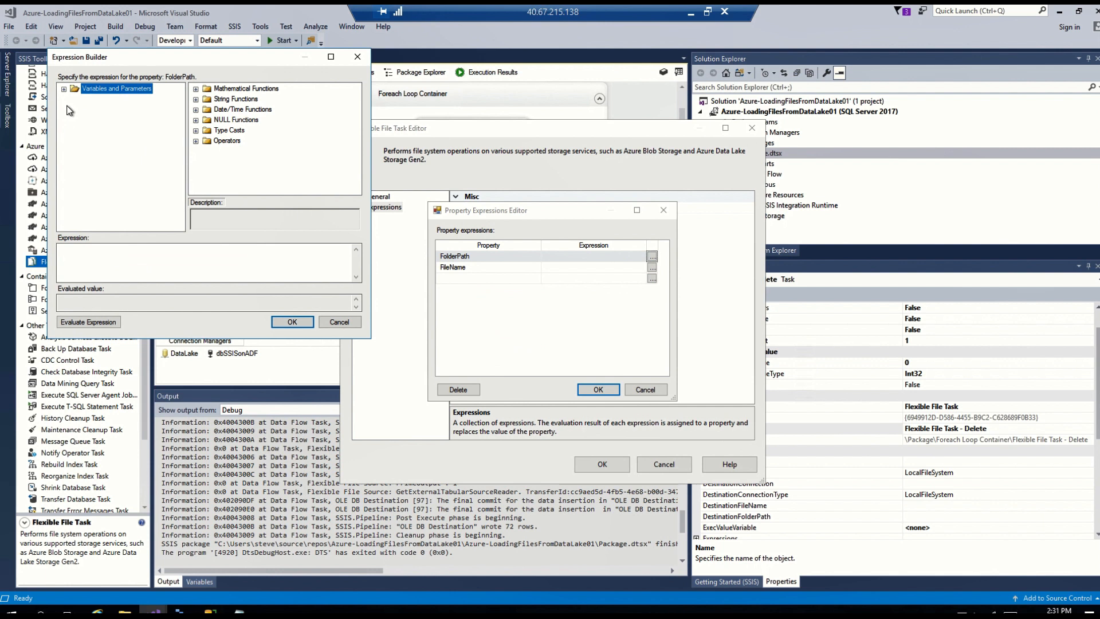
pyautogui.click(64, 90)
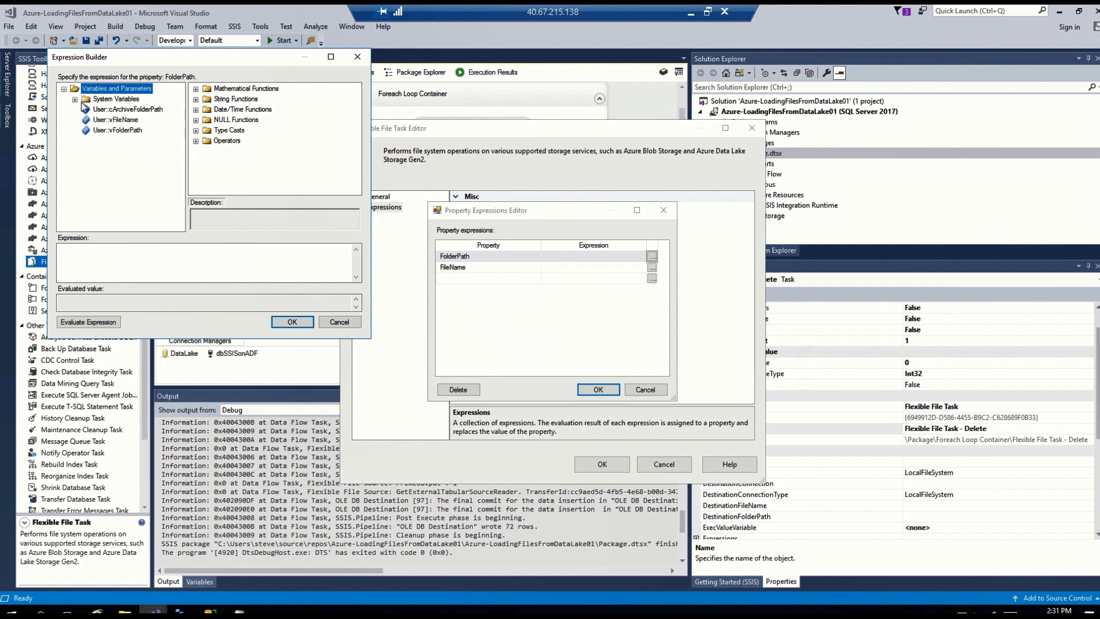
pyautogui.click(109, 130)
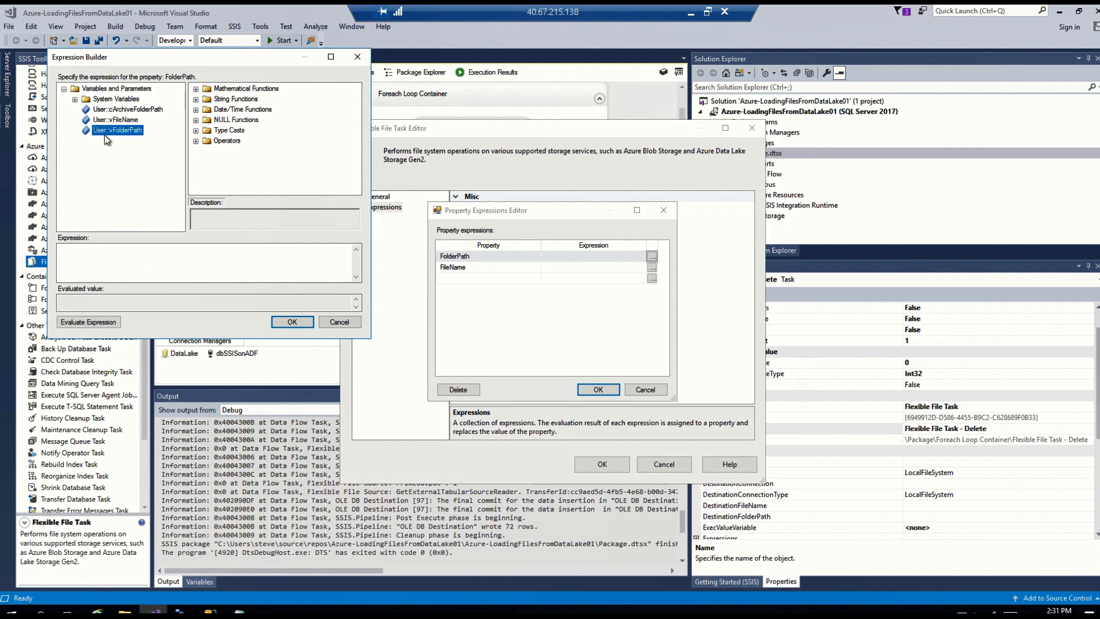
pyautogui.moveTo(104, 132); pyautogui.dragTo(115, 261)
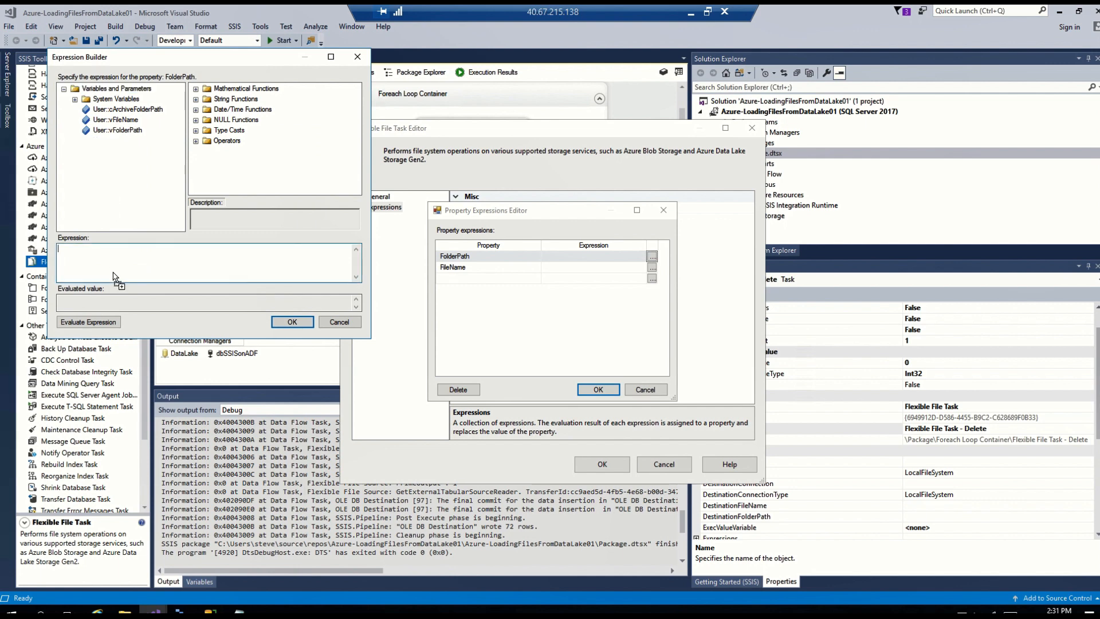
pyautogui.click(89, 322)
pyautogui.click(290, 323)
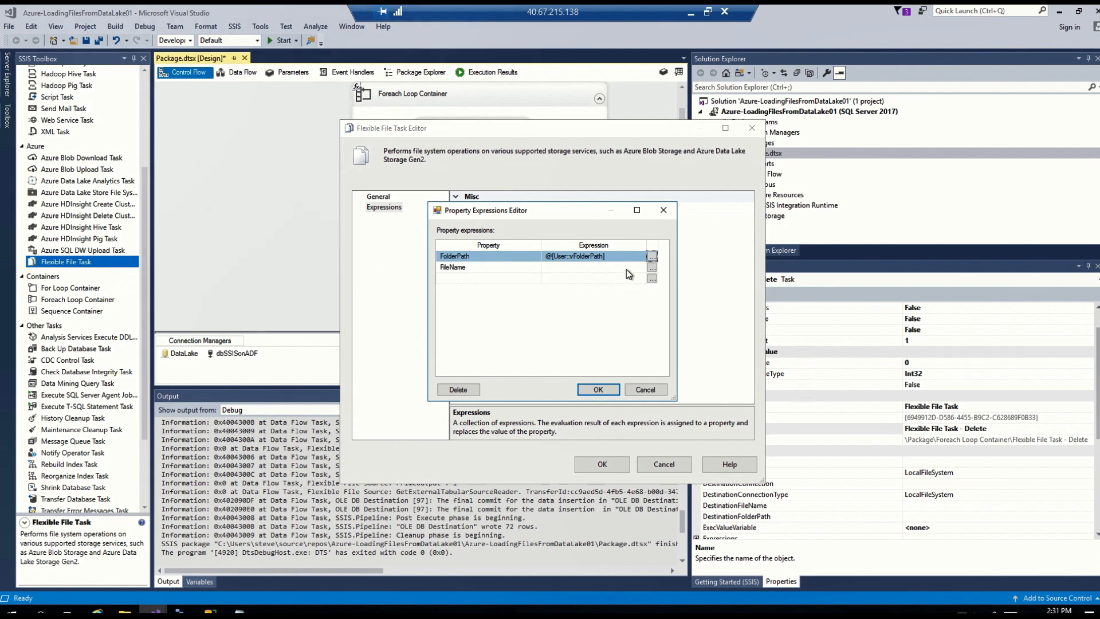
# Build the FileName expression from the variable User::vFileName, evaluate it, and accept the Delete task's property expressions
pyautogui.click(651, 267)
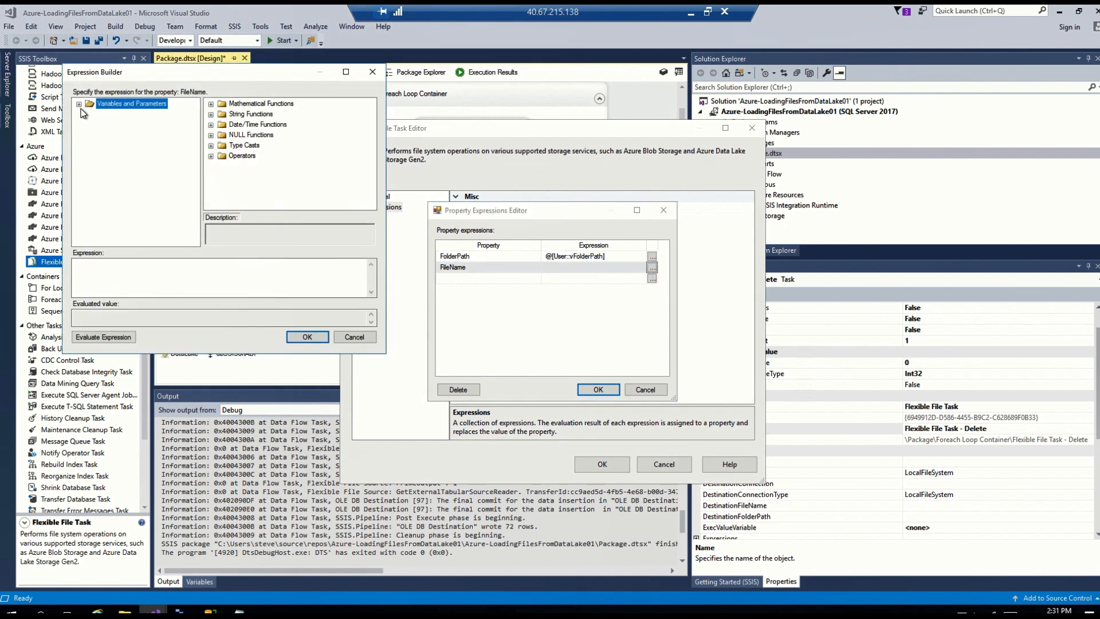
pyautogui.click(79, 104)
pyautogui.click(119, 137)
pyautogui.moveTo(117, 137); pyautogui.dragTo(138, 264)
pyautogui.click(103, 337)
pyautogui.click(307, 337)
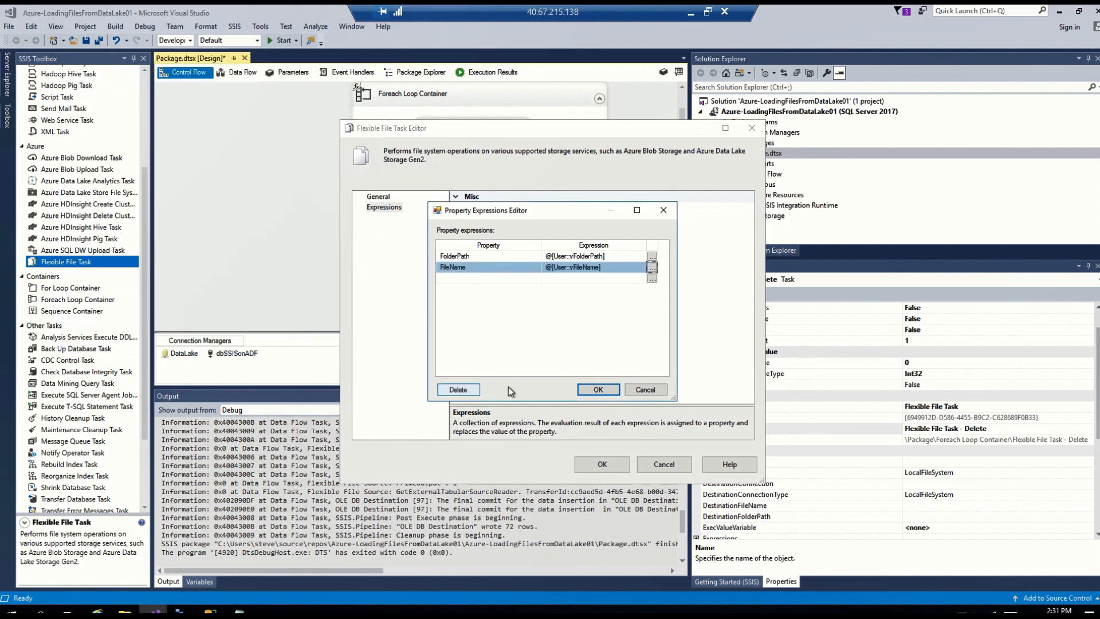
pyautogui.click(597, 389)
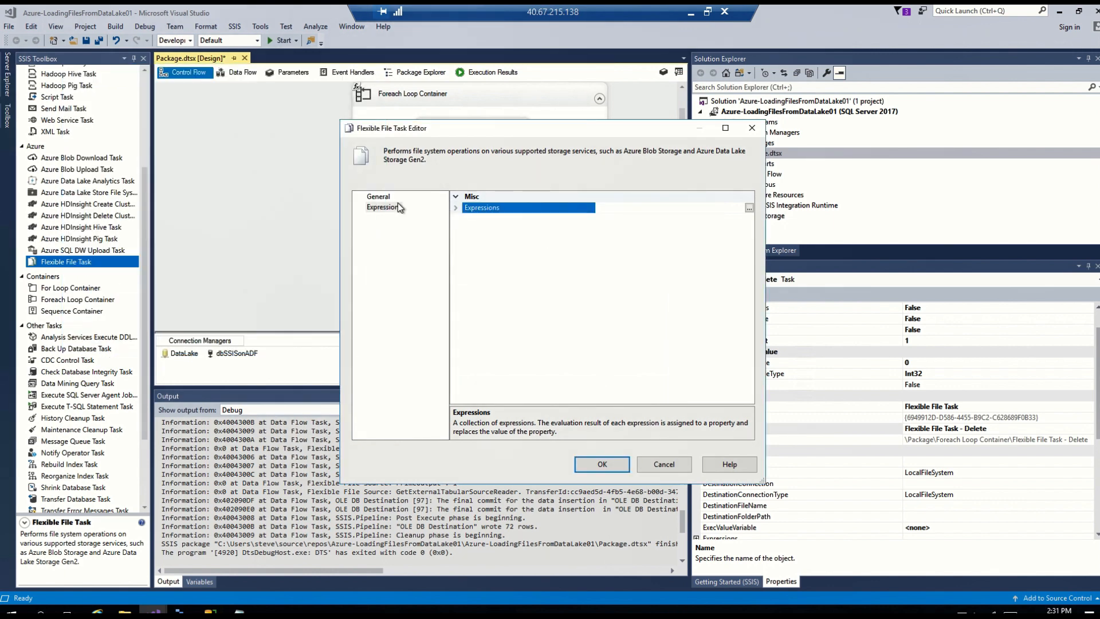
# Set the Delete task's ConnectionType to AzureStorage and its Connection to DataLake
pyautogui.click(381, 197)
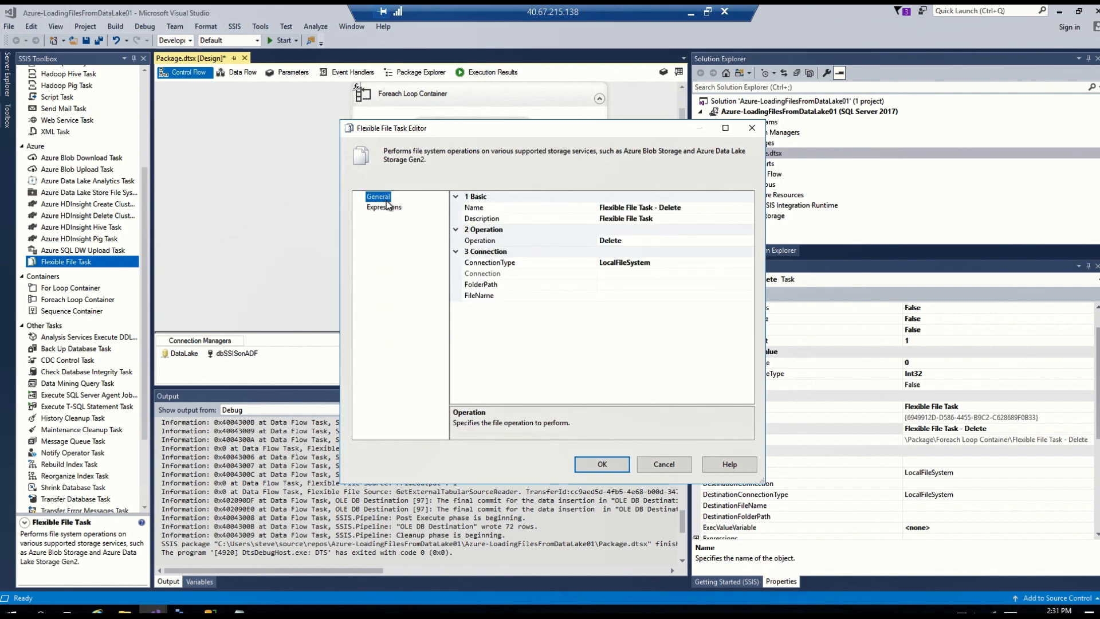
pyautogui.click(627, 283)
pyautogui.click(673, 262)
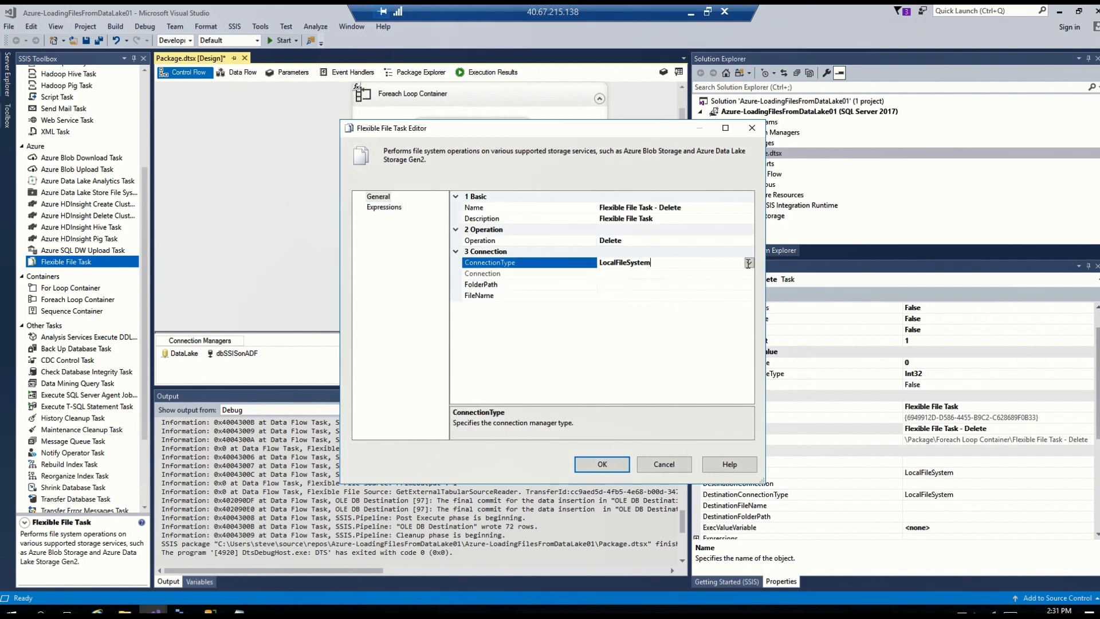
pyautogui.click(748, 263)
pyautogui.click(624, 282)
pyautogui.click(636, 274)
pyautogui.click(748, 273)
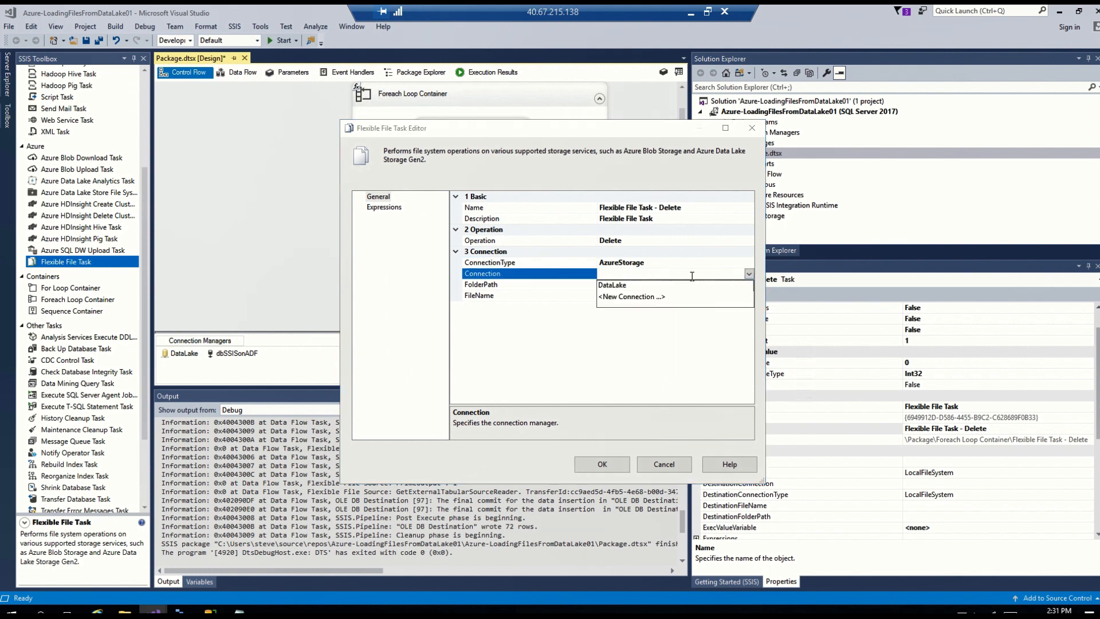
pyautogui.click(626, 285)
# Enter "." as the placeholder FolderPath of the Delete task and accept the task settings
pyautogui.click(617, 286)
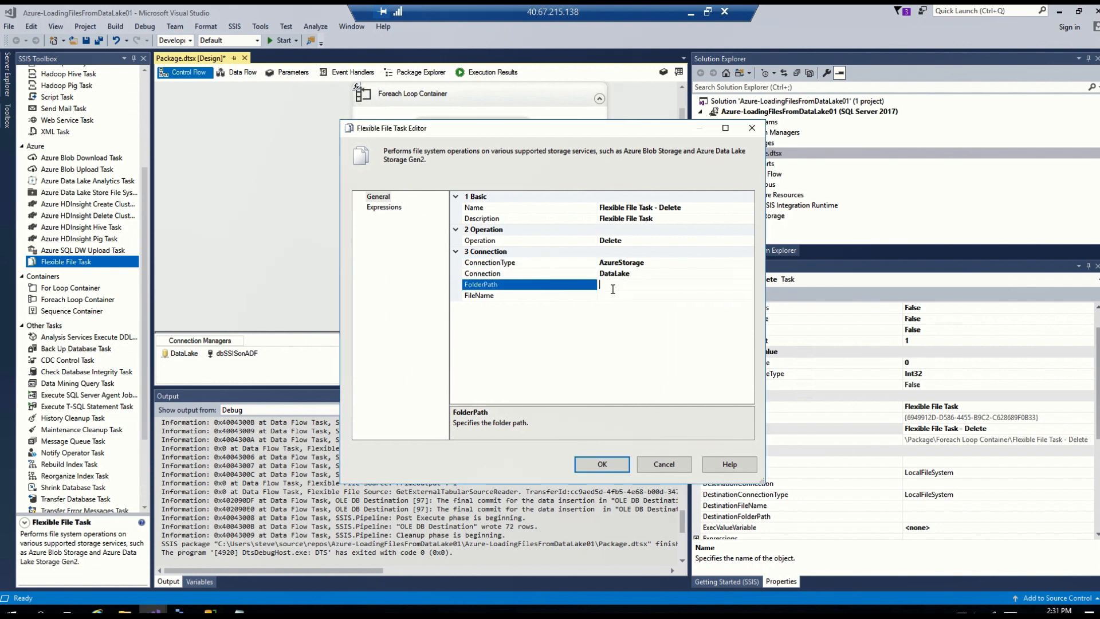
pyautogui.write('.')
pyautogui.click(619, 296)
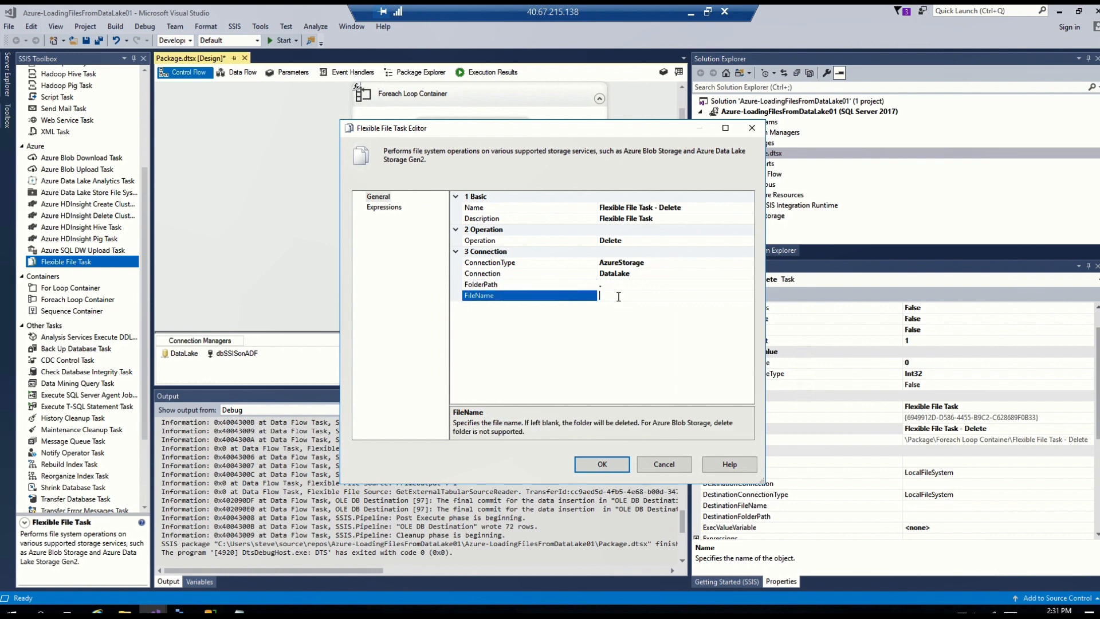
pyautogui.click(607, 466)
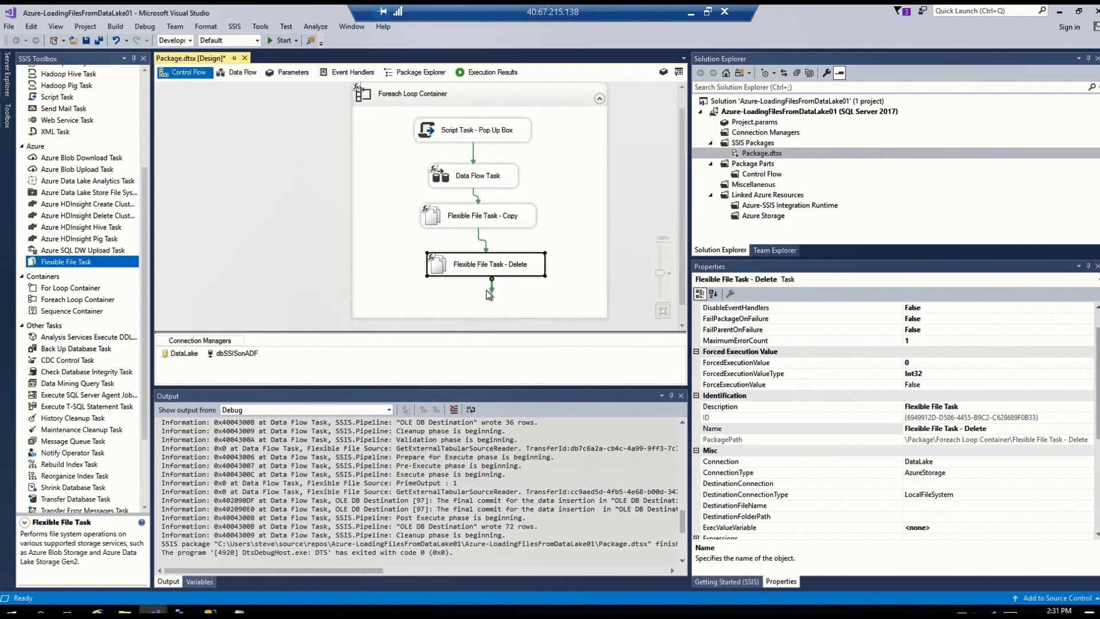
# Reopen Flexible File Task - Delete to review its folder path and file name, close it, and save the package
pyautogui.click(308, 277)
pyautogui.doubleClick(465, 266)
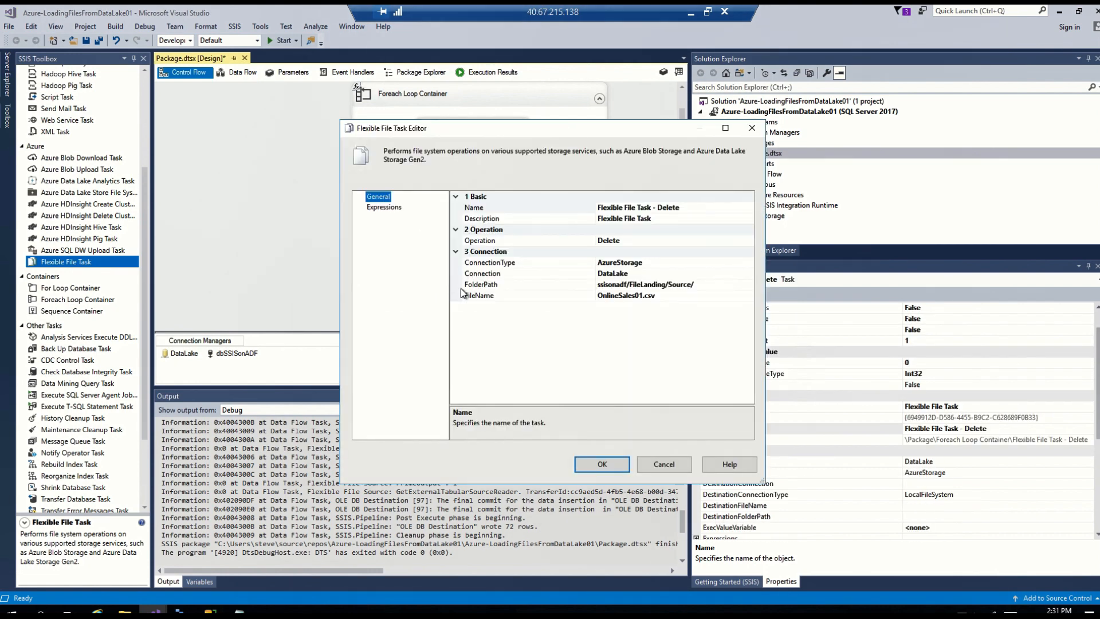
pyautogui.click(594, 465)
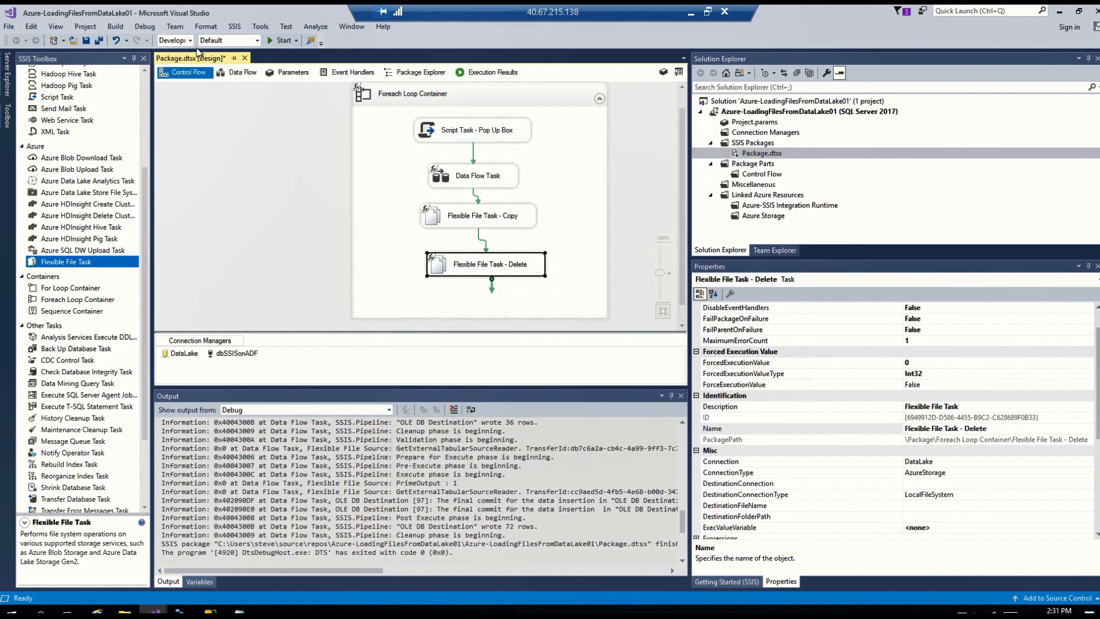
pyautogui.click(85, 40)
# Switch to Azure Storage Explorer and examine the contents of the Source and Archive folders under FileLanding
pyautogui.click(180, 612)
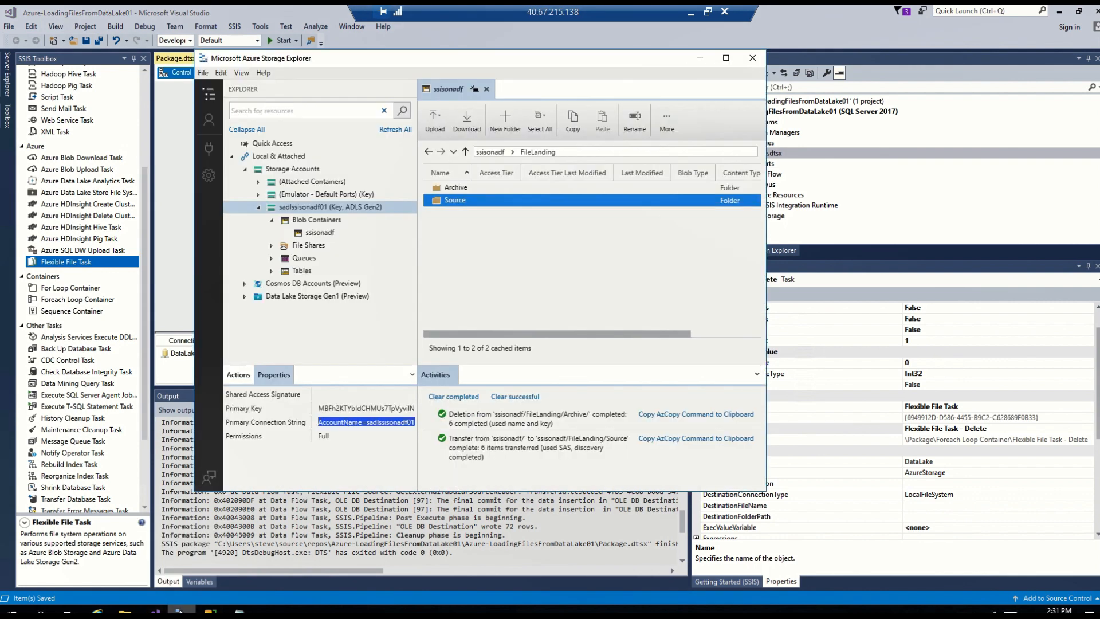
pyautogui.doubleClick(447, 202)
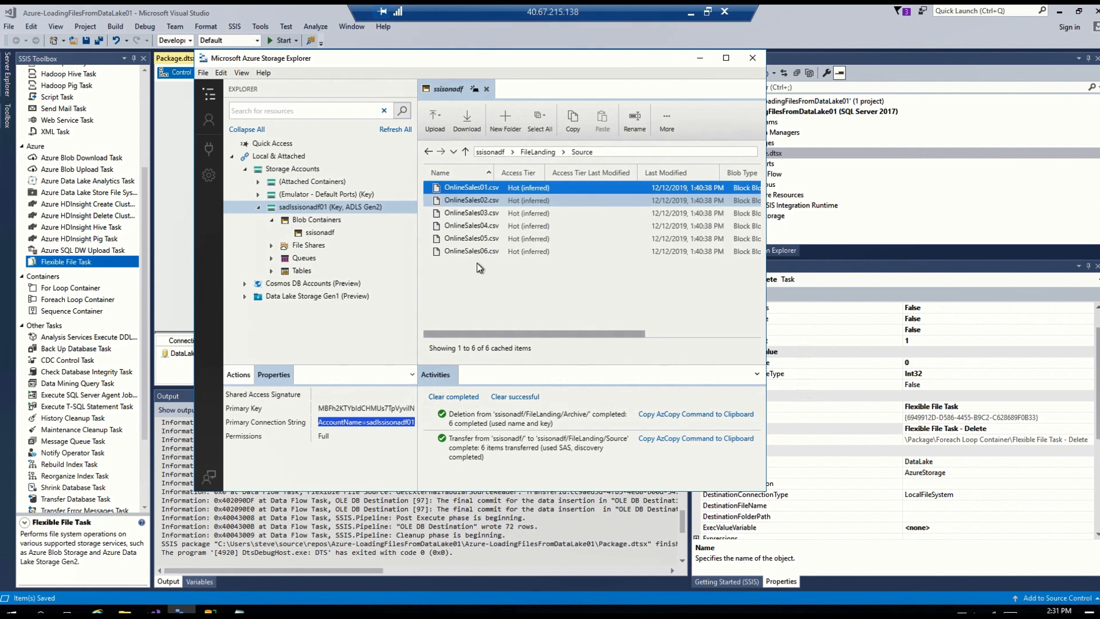
pyautogui.click(531, 153)
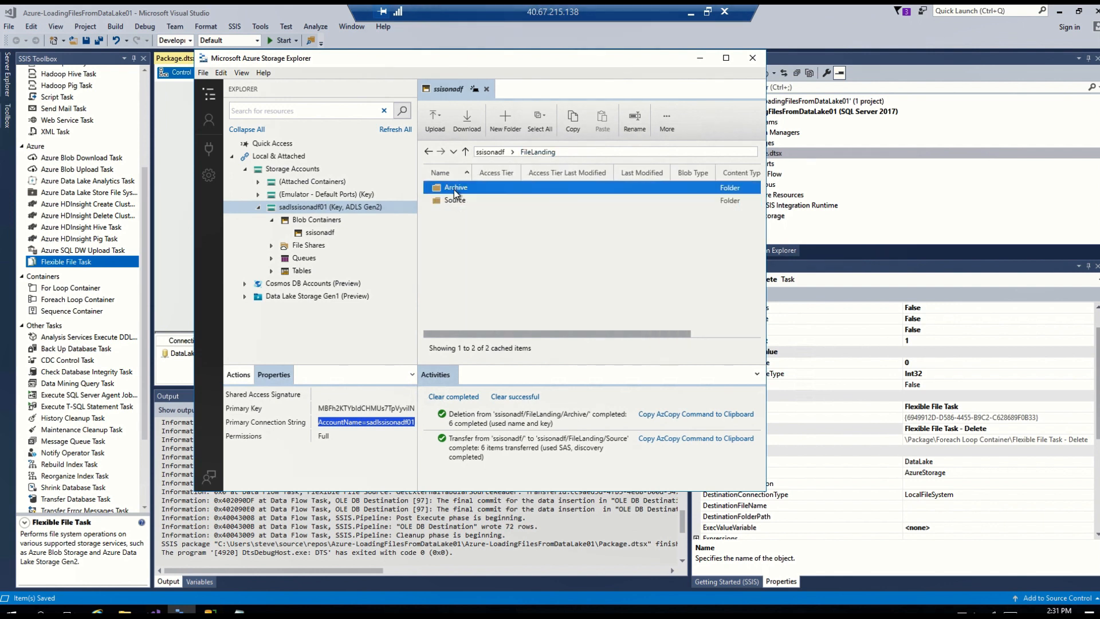
pyautogui.doubleClick(453, 189)
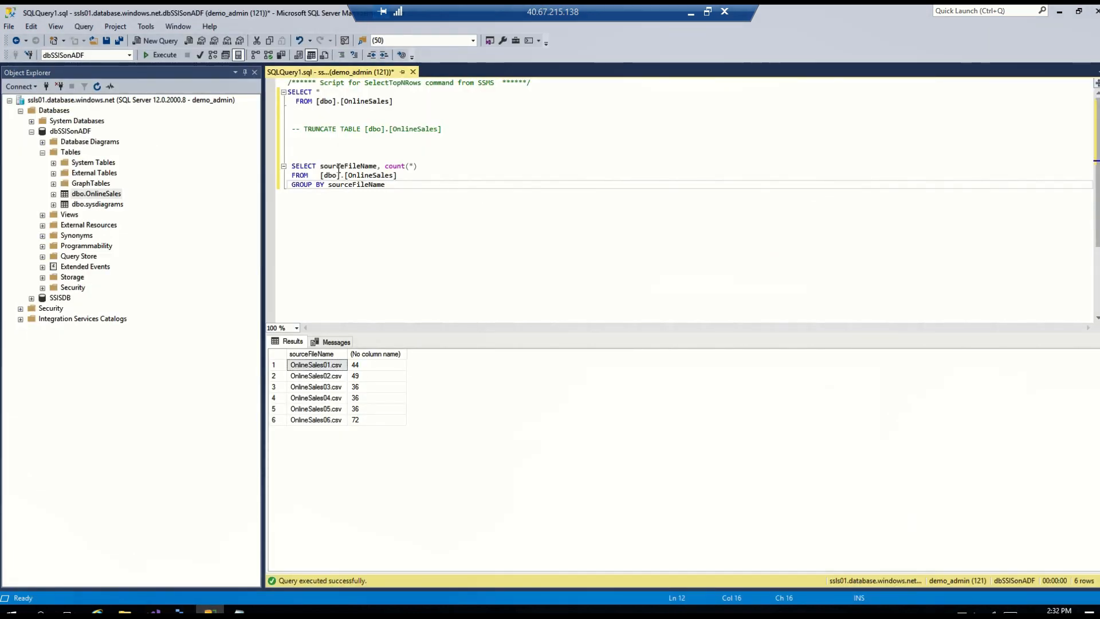
# In SQL Server Management Studio, truncate the dbo.OnlineSales table and rerun the row count grouped by sourceFileName
pyautogui.moveTo(304, 129); pyautogui.dragTo(442, 129)
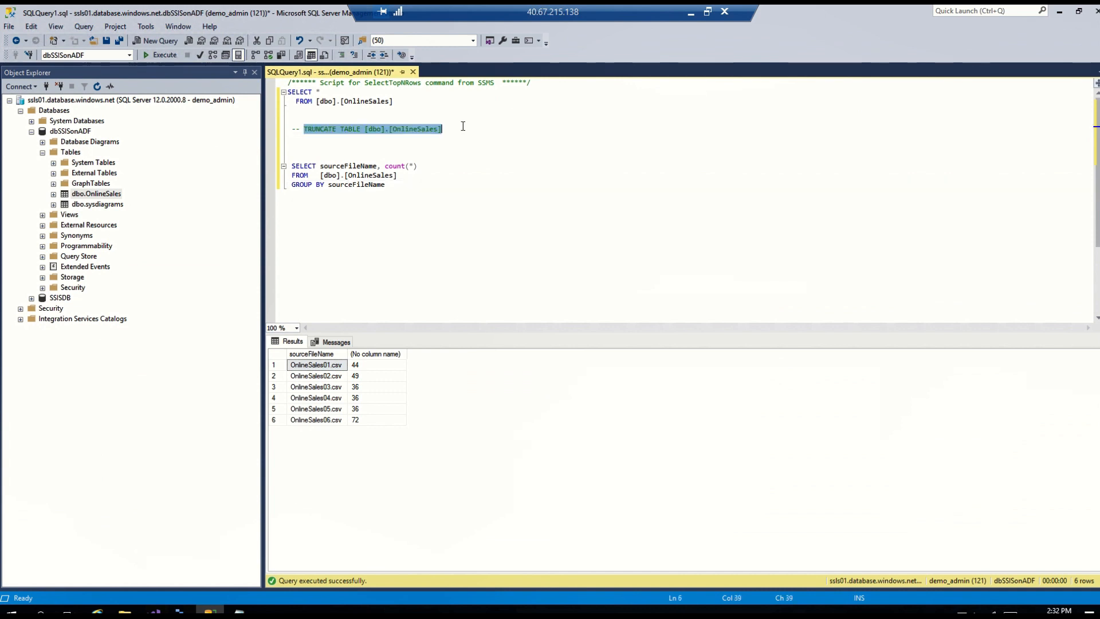
pyautogui.click(161, 55)
pyautogui.moveTo(385, 185); pyautogui.dragTo(258, 156)
pyautogui.click(153, 56)
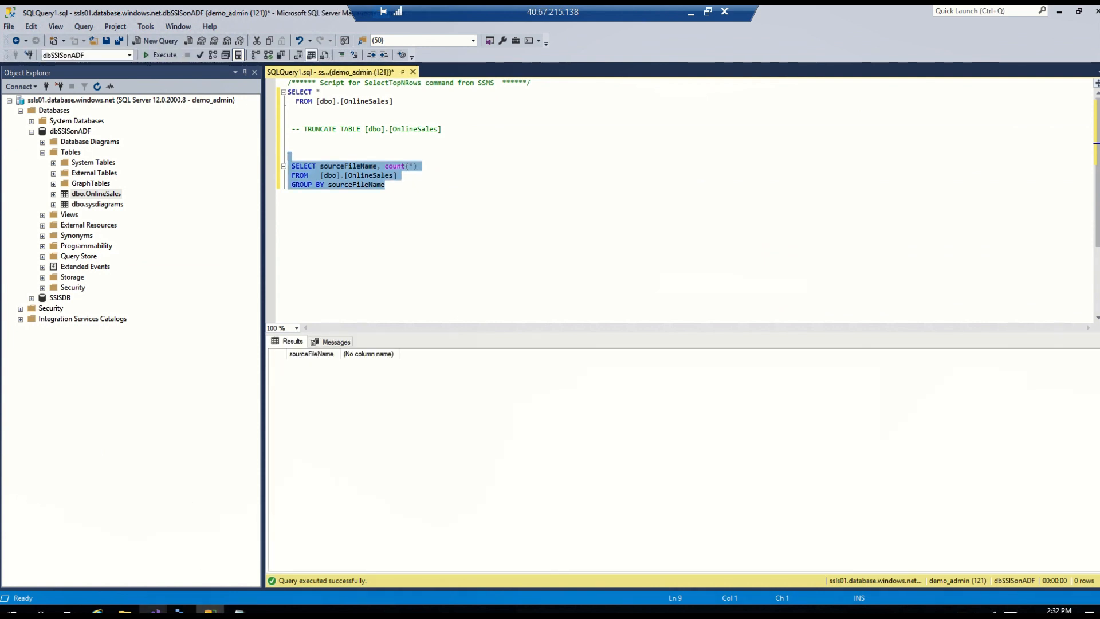
# Return to the package in Visual Studio, run it, and acknowledge the first two file pop-ups, moving the third one aside
pyautogui.click(154, 612)
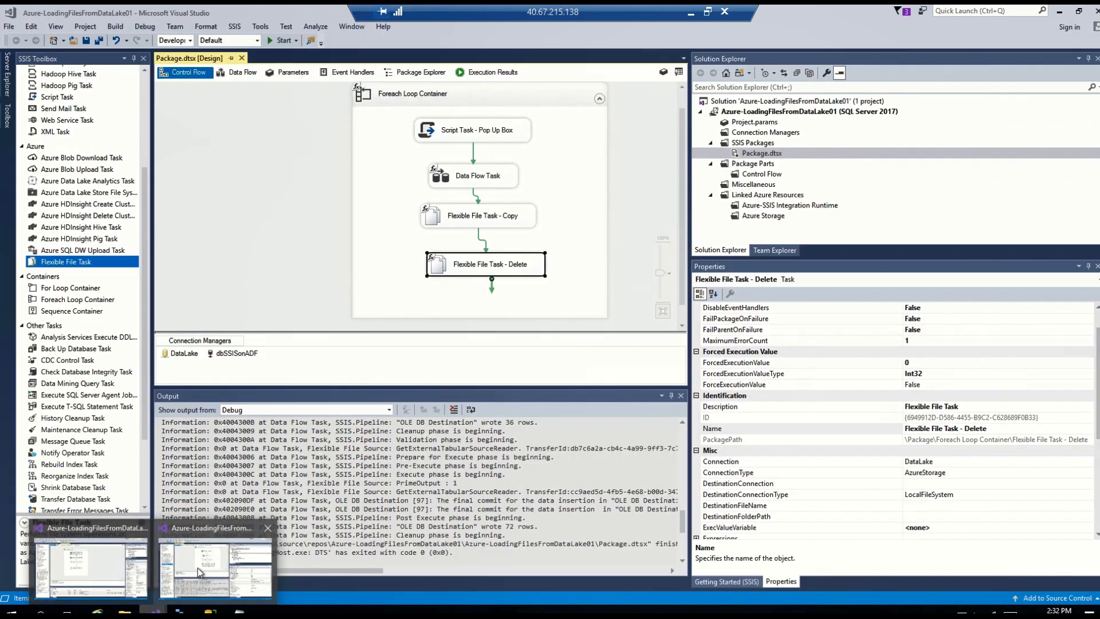
pyautogui.click(198, 568)
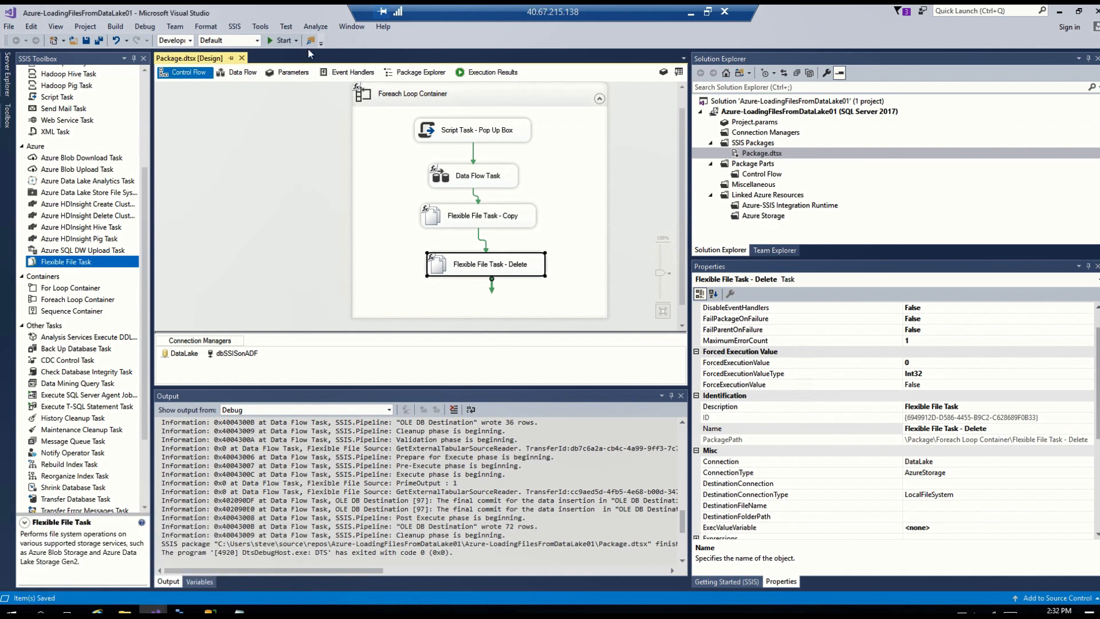
pyautogui.click(280, 41)
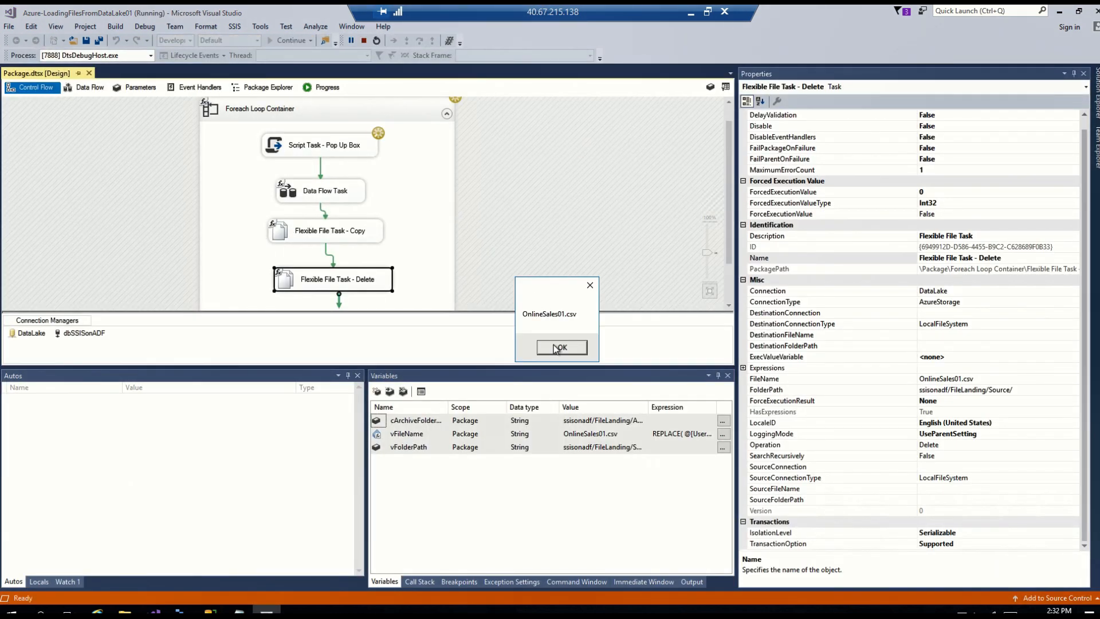
pyautogui.click(558, 350)
pyautogui.click(559, 350)
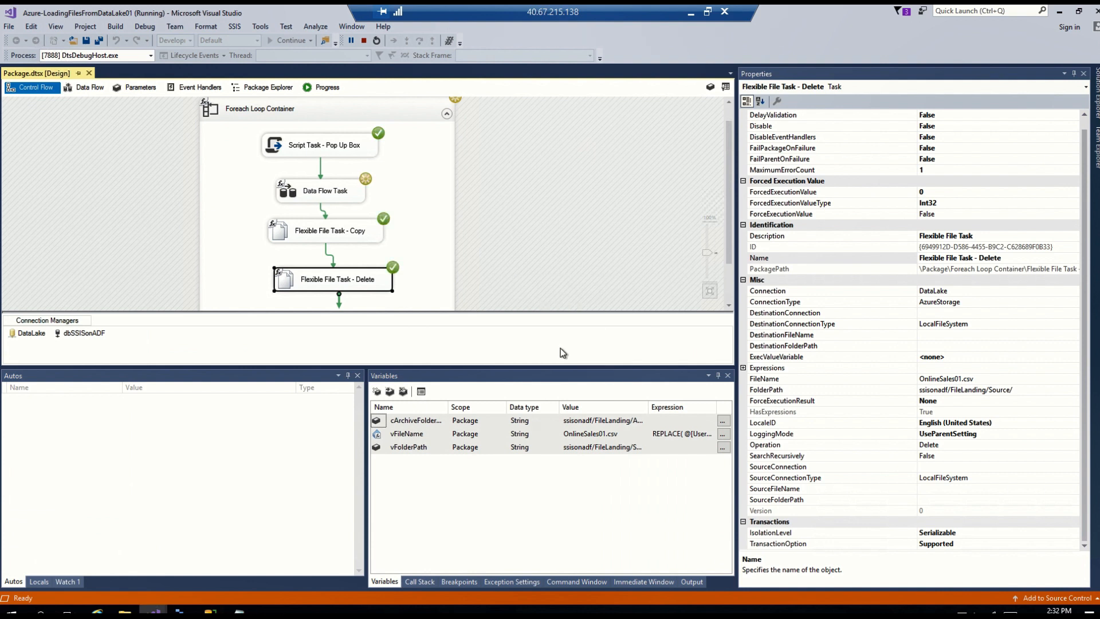
pyautogui.moveTo(556, 289); pyautogui.dragTo(556, 160)
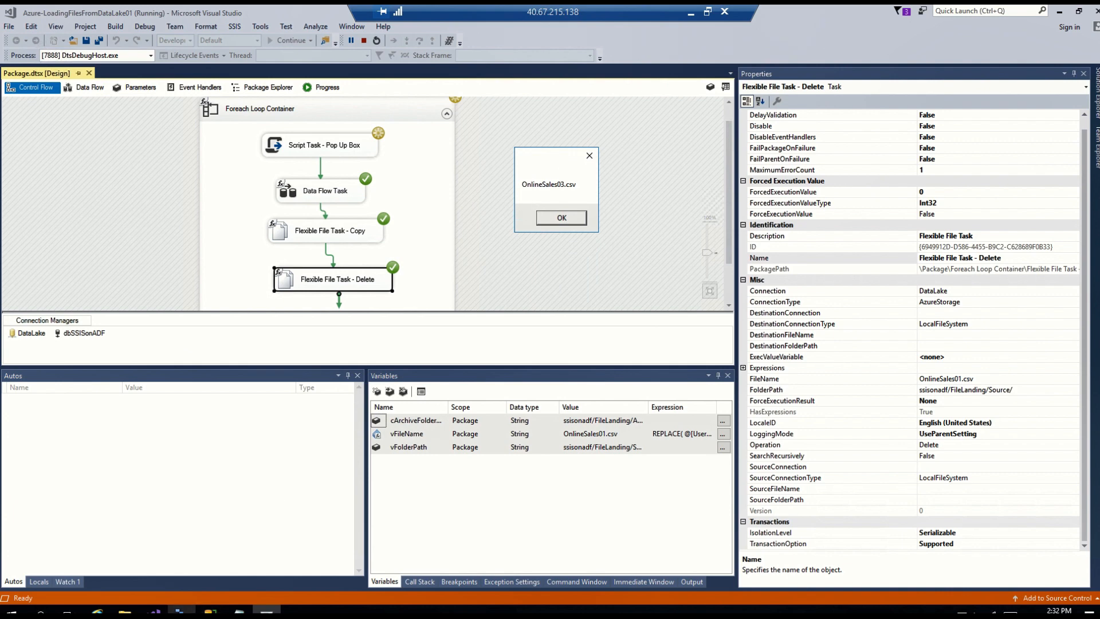
# Switch to Azure Storage Explorer, refresh the Archive folder, and examine which files are in Archive and Source
pyautogui.moveTo(179, 611)
pyautogui.click(182, 556)
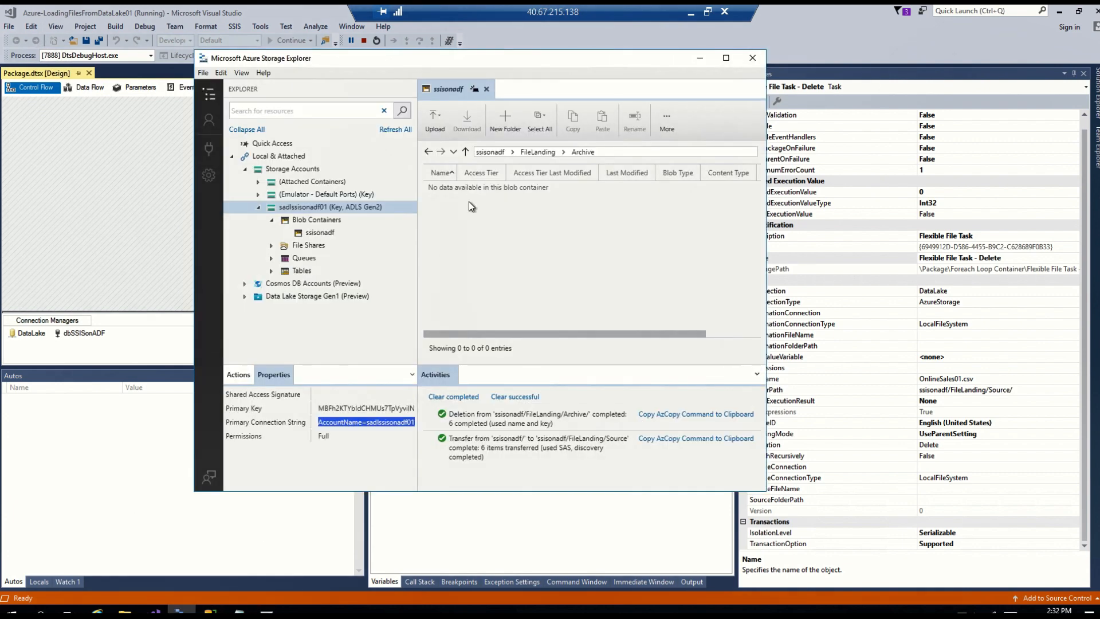
pyautogui.click(667, 123)
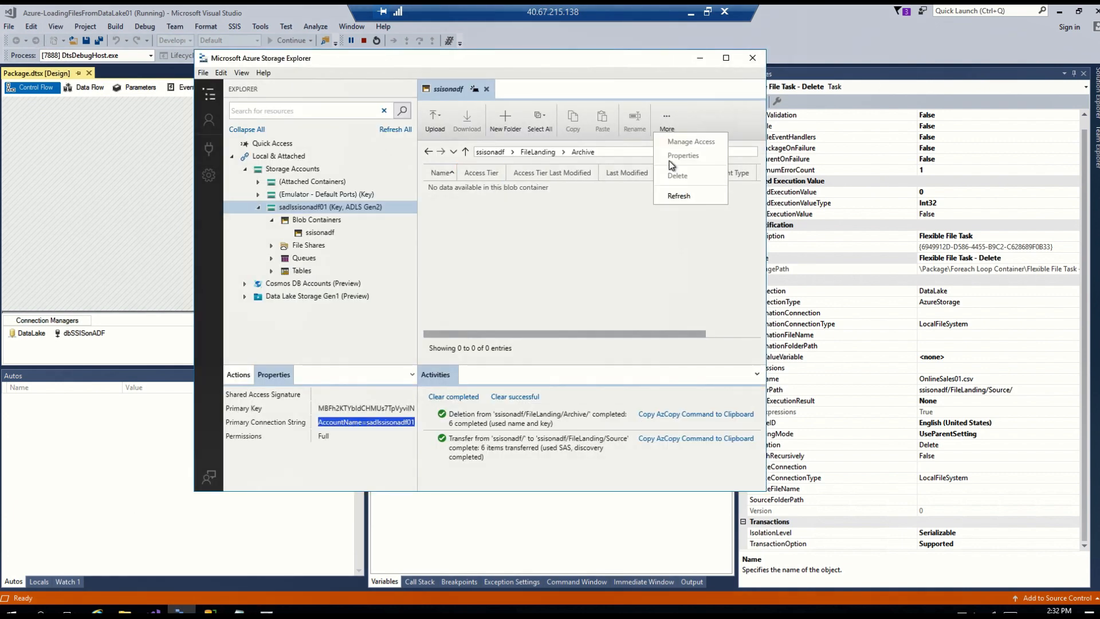
pyautogui.click(675, 198)
pyautogui.click(544, 154)
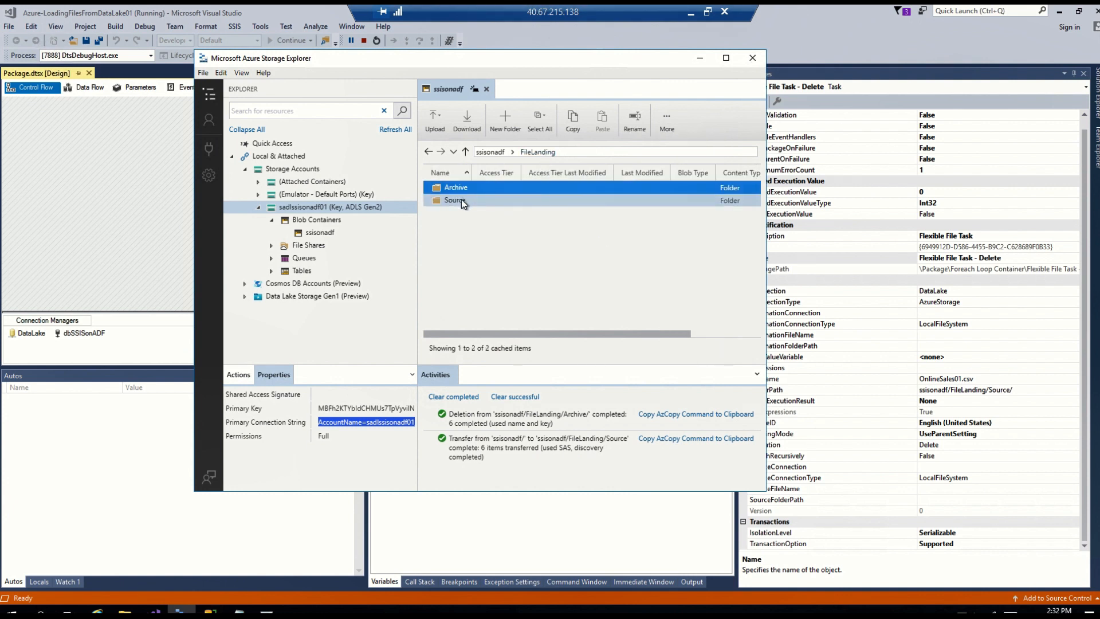
pyautogui.doubleClick(462, 199)
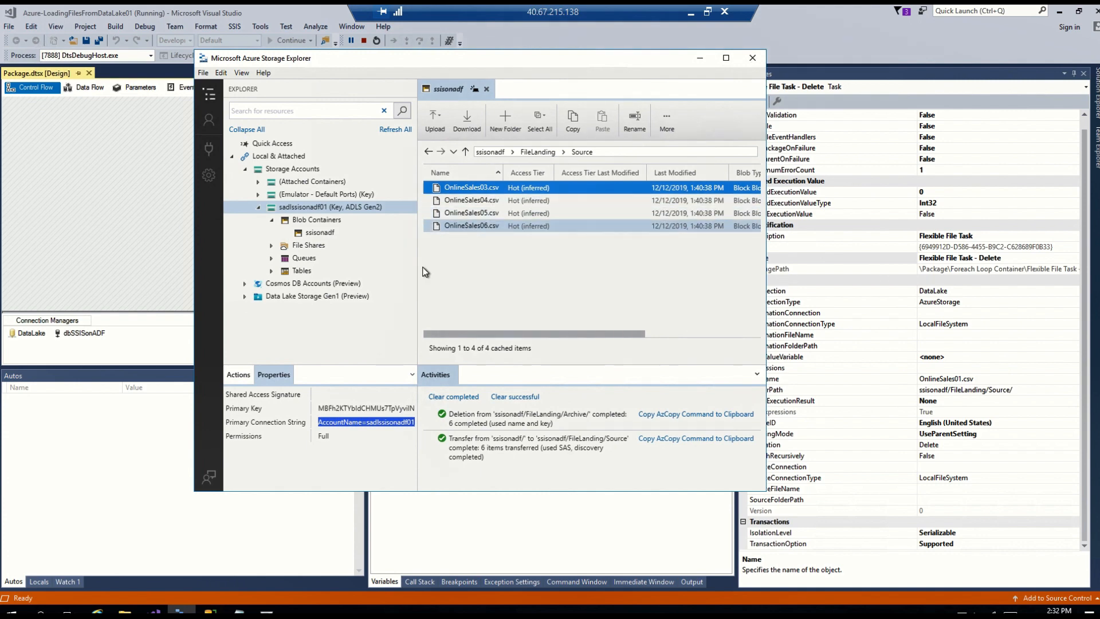
# Rerun the OnlineSales row count per sourceFileName in SQL Server Management Studio
pyautogui.click(210, 611)
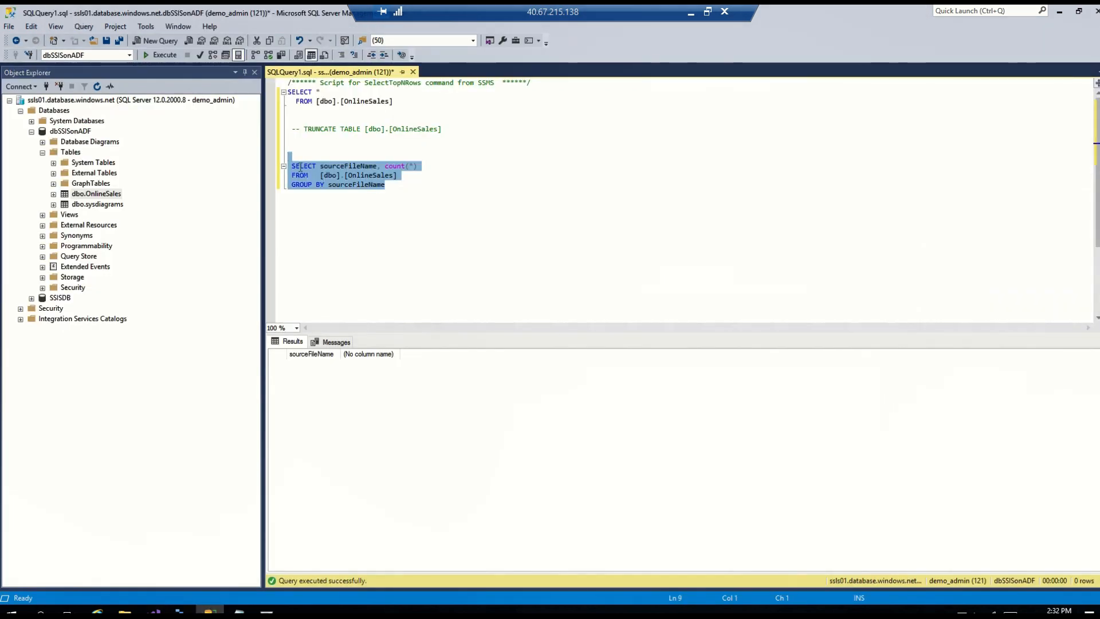
pyautogui.click(156, 55)
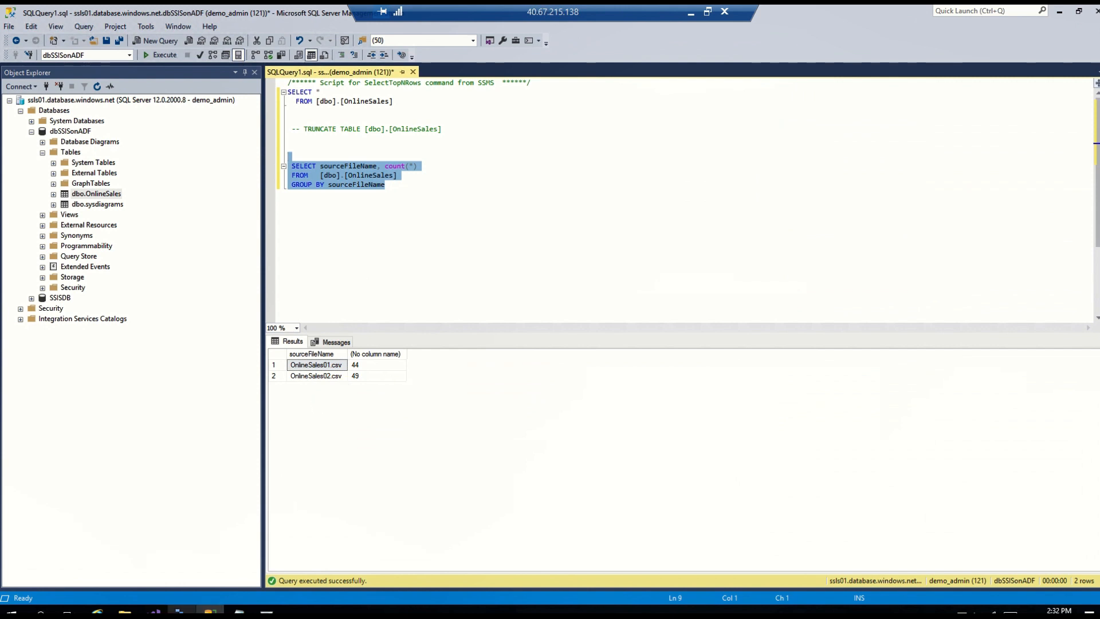
# Return to the running package in Visual Studio, acknowledge the remaining file pop-ups from OnlineSales03.csv onward, and stop debugging
pyautogui.click(154, 611)
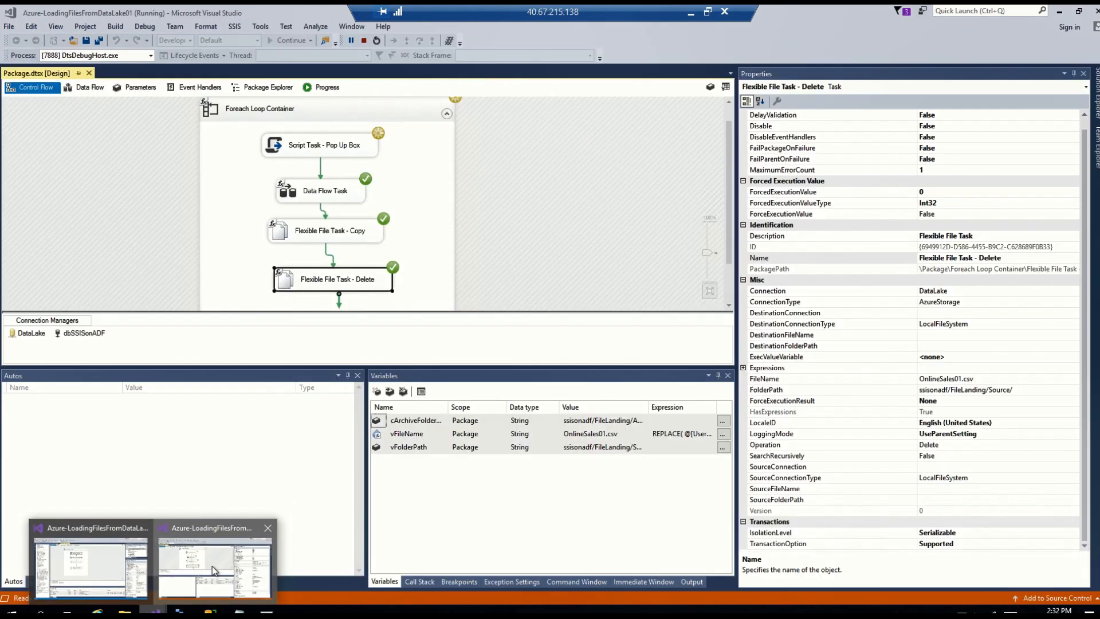
pyautogui.click(212, 566)
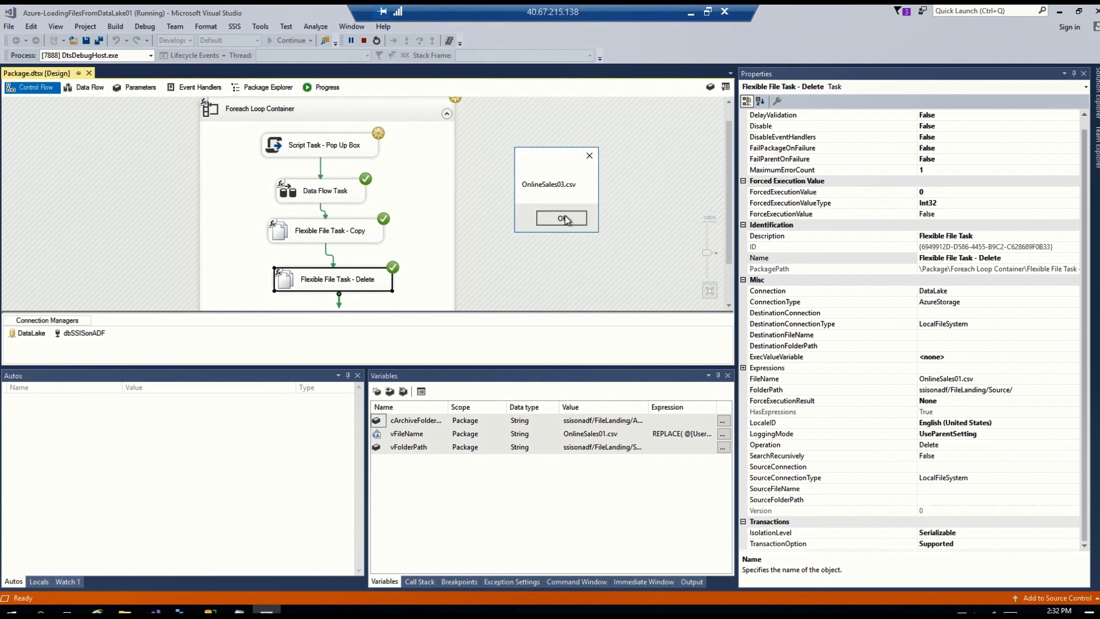
pyautogui.click(563, 217)
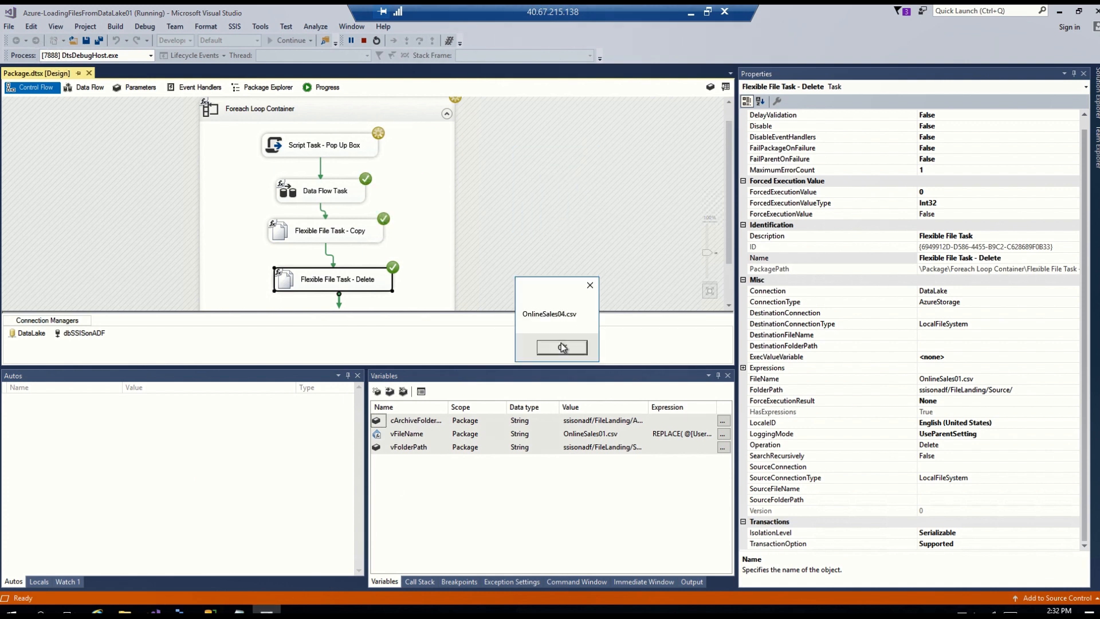
pyautogui.click(562, 351)
pyautogui.click(563, 349)
pyautogui.click(553, 347)
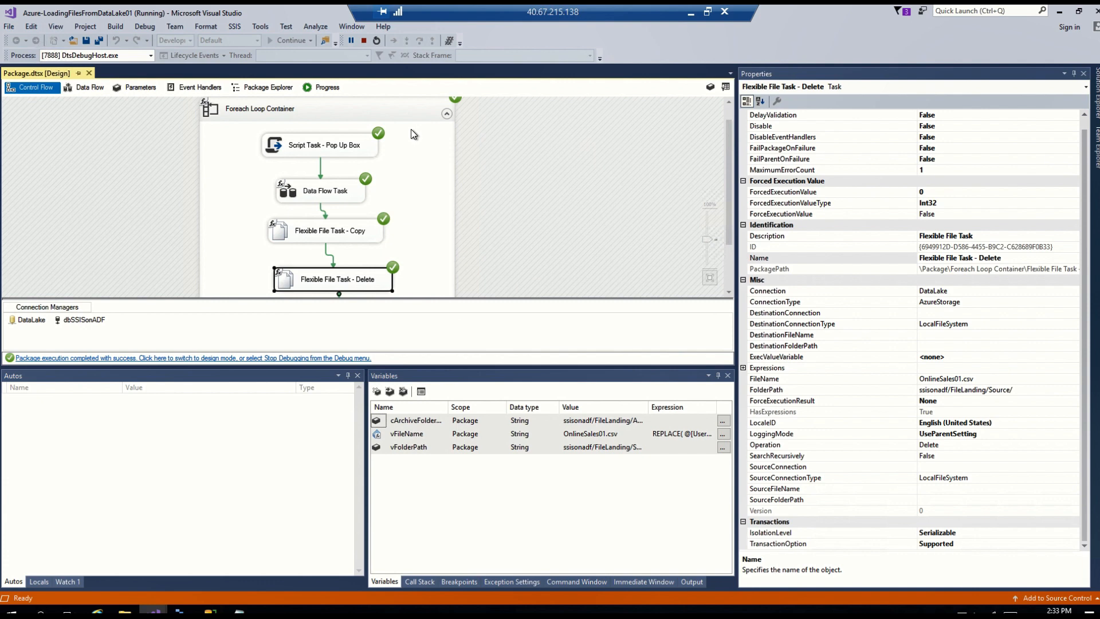
pyautogui.click(363, 40)
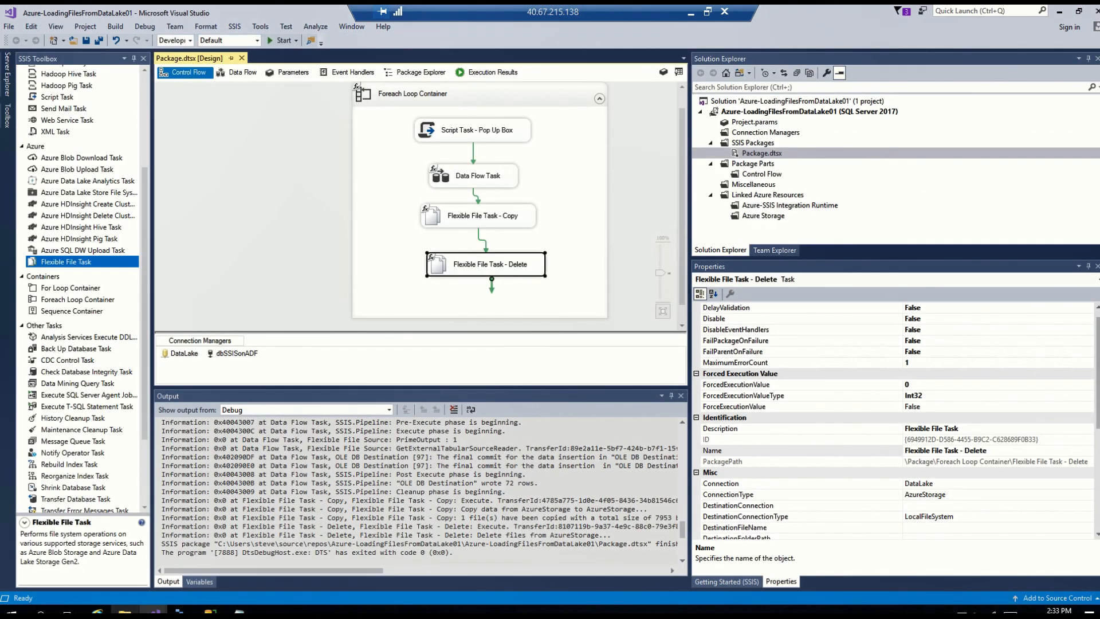
# Switch to Azure Storage Explorer, refresh the Source folder, and examine which files are in Source and Archive
pyautogui.click(179, 611)
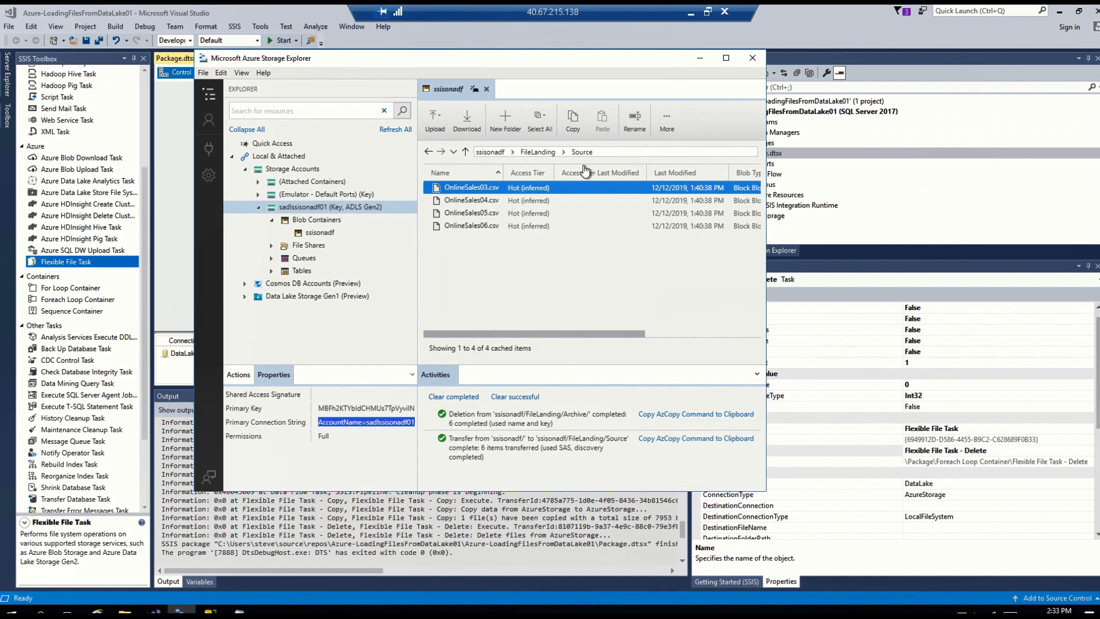
pyautogui.click(666, 119)
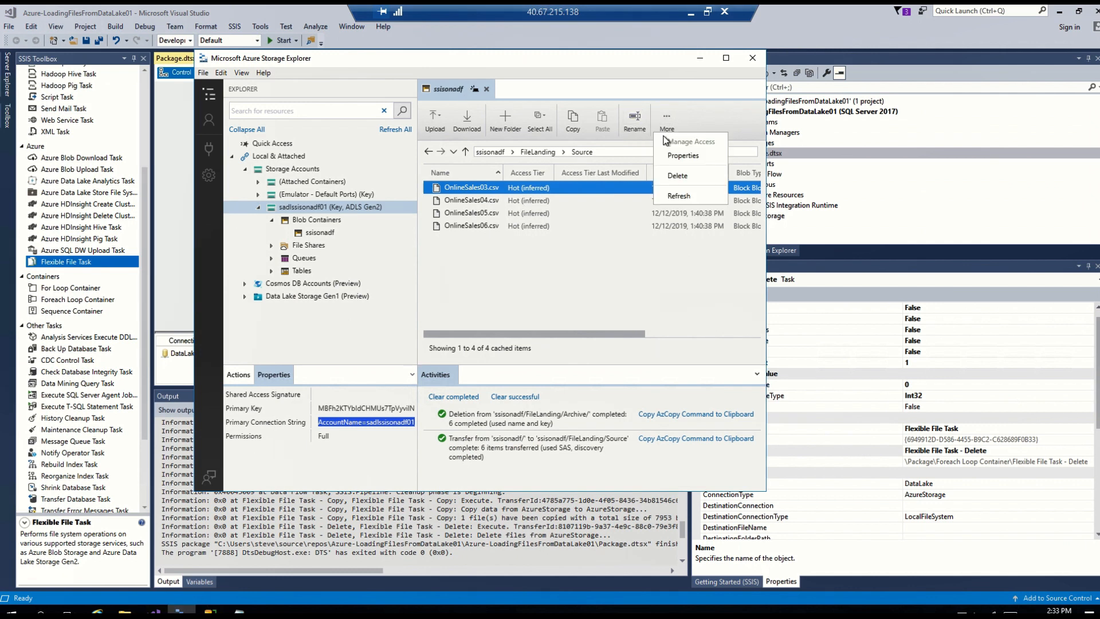
pyautogui.click(678, 196)
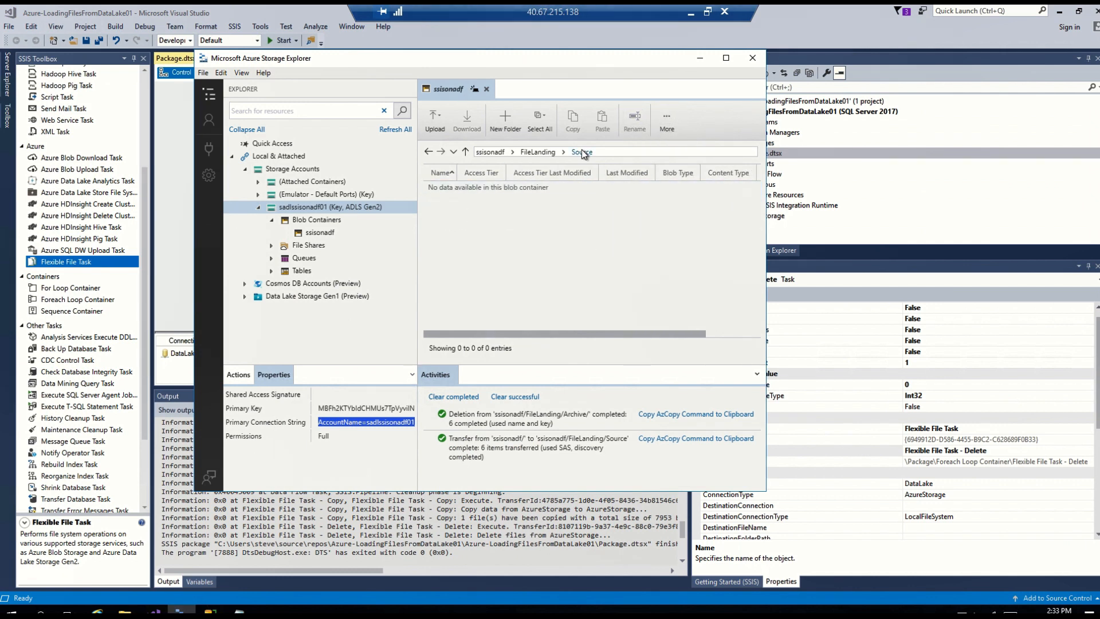
pyautogui.click(538, 152)
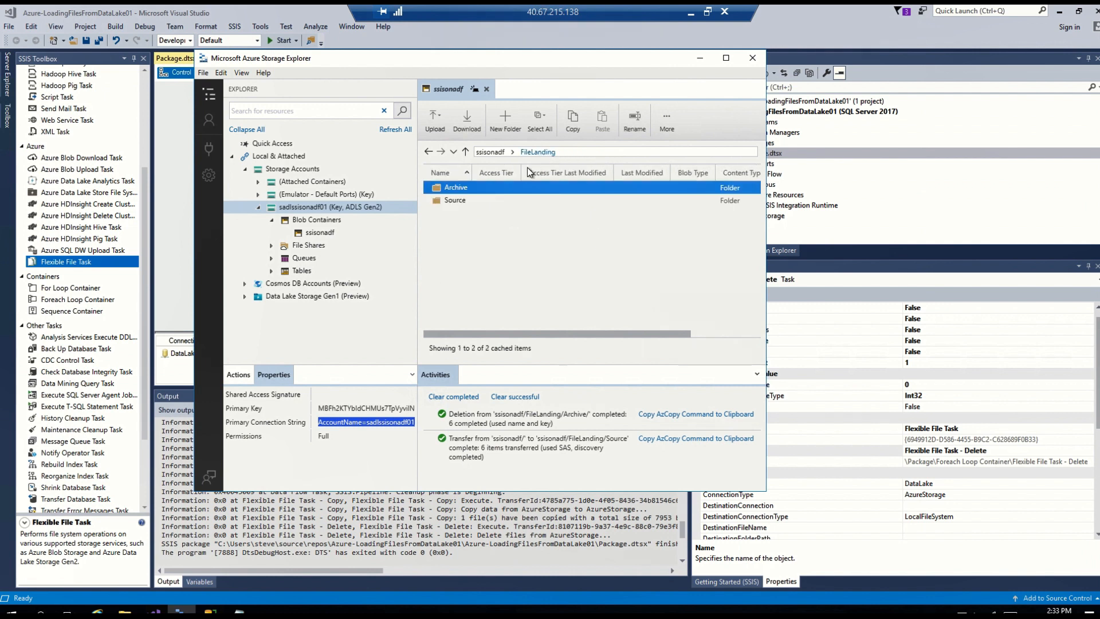
pyautogui.doubleClick(466, 188)
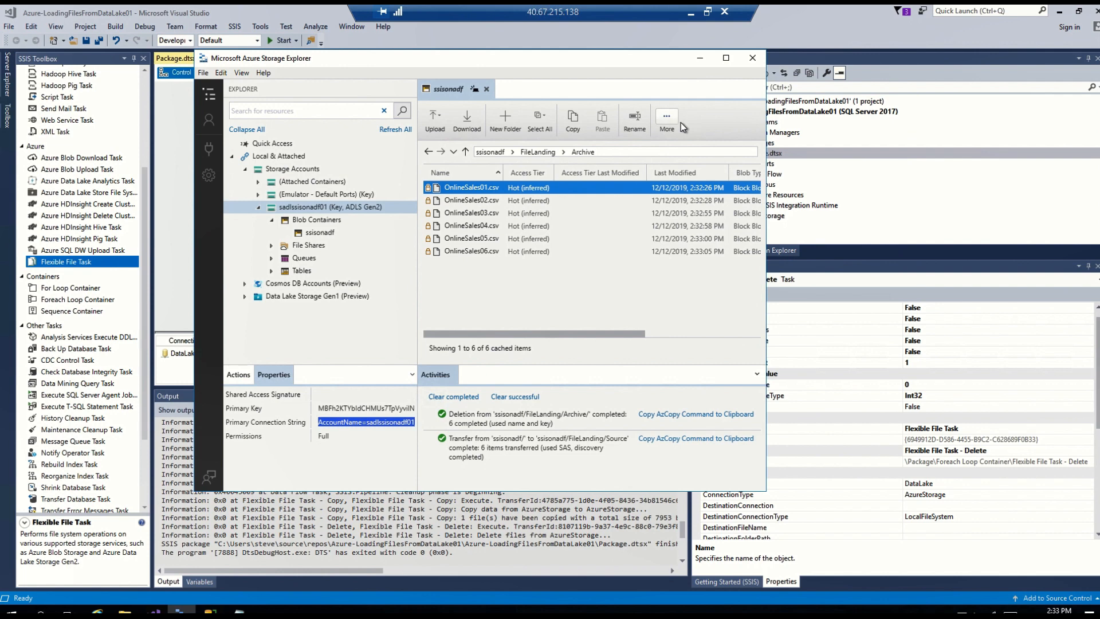
# Switch to SQL Server Management Studio and rerun the OnlineSales row count grouped by sourceFileName
pyautogui.click(210, 611)
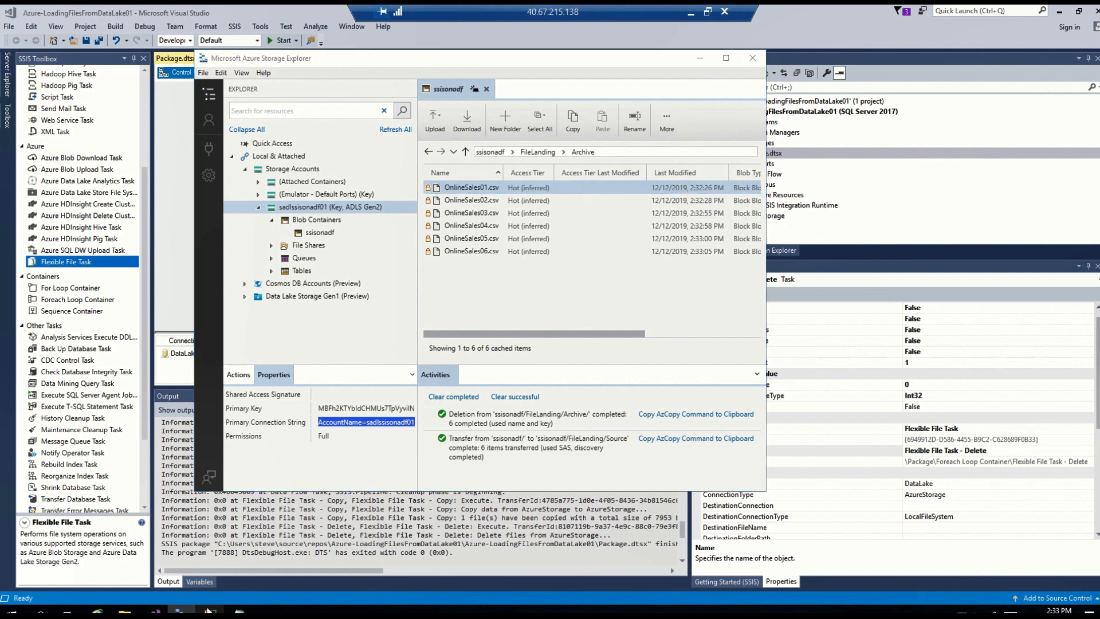
pyautogui.click(160, 55)
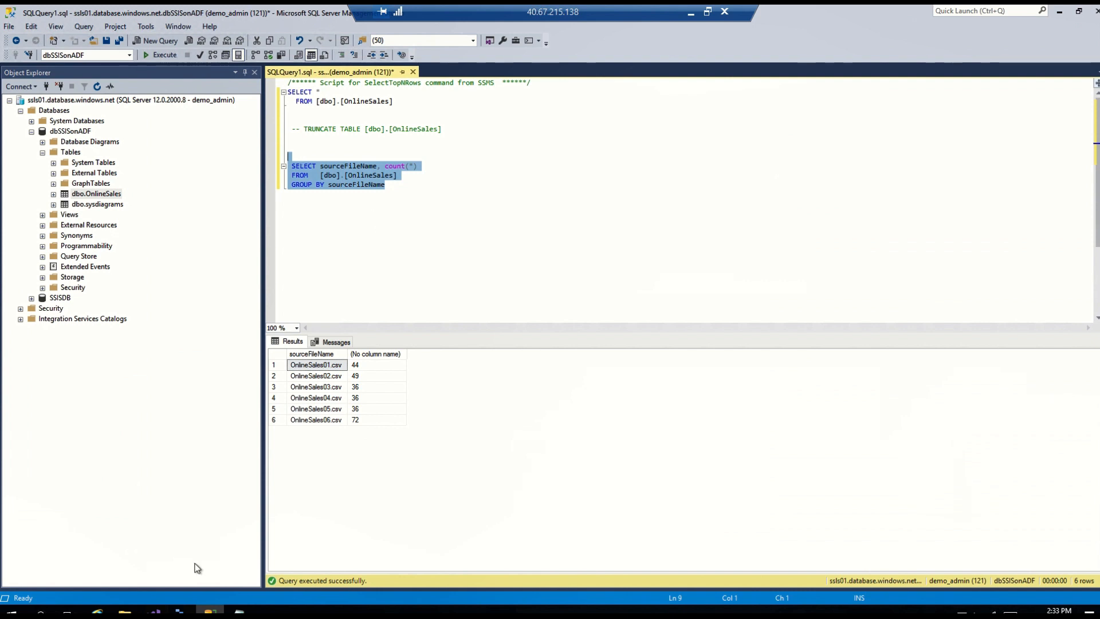
# Return to Visual Studio and add a project parameter named pDisablePopUpBox in Project.params
pyautogui.click(155, 611)
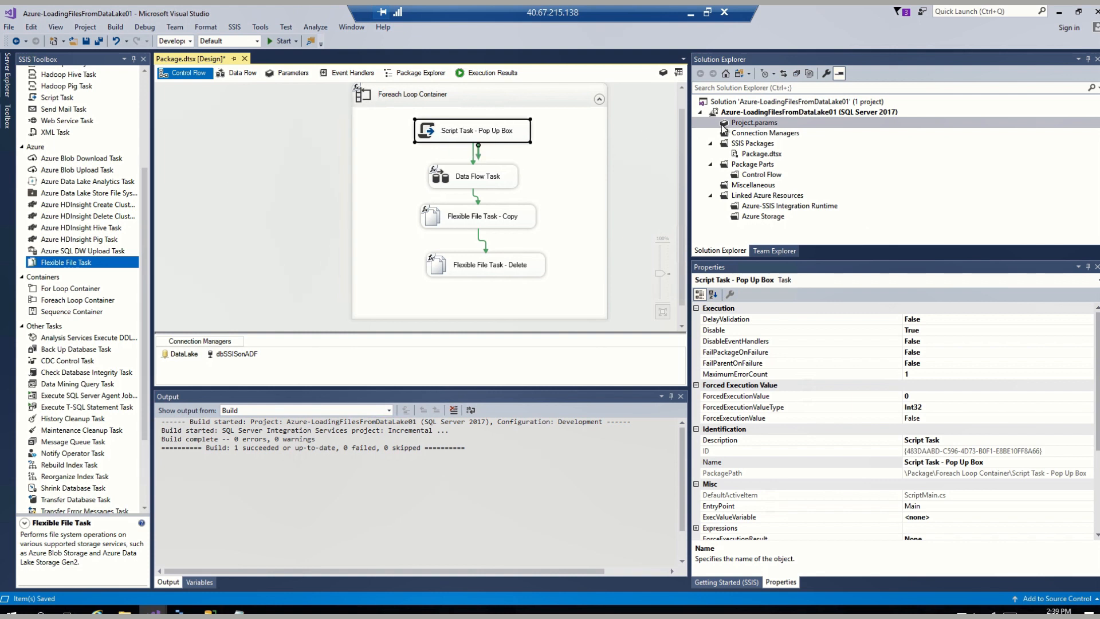
pyautogui.doubleClick(739, 123)
pyautogui.click(164, 74)
pyautogui.click(220, 101)
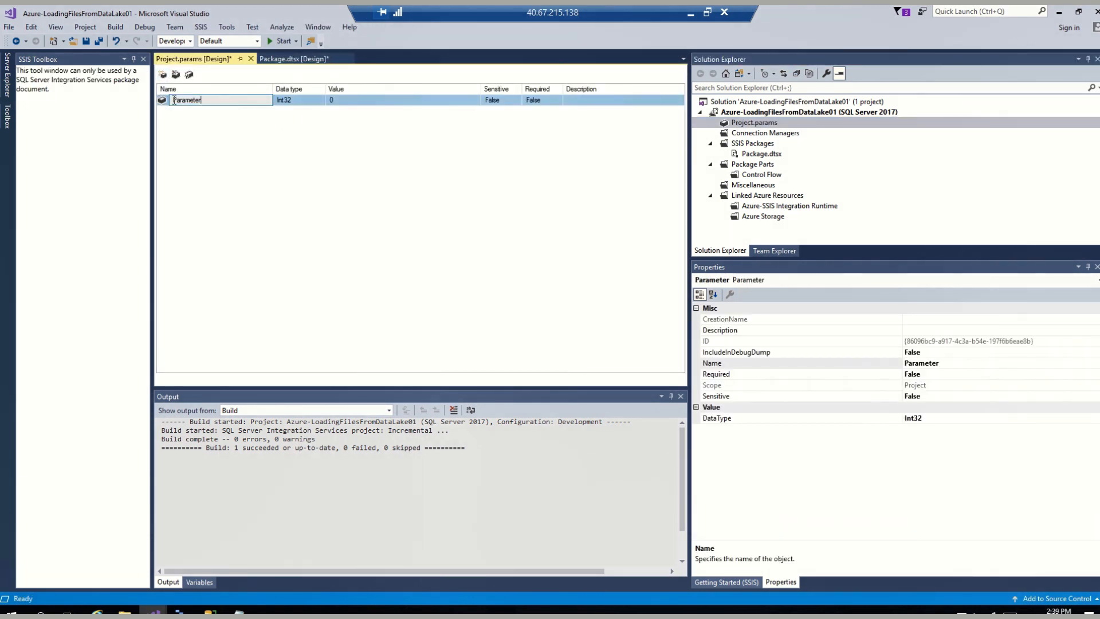
pyautogui.write('pDisablePopUpBox')
# Set the pDisablePopUpBox parameter's data type to Boolean and its value to True, then save and close Project.params
pyautogui.click(307, 103)
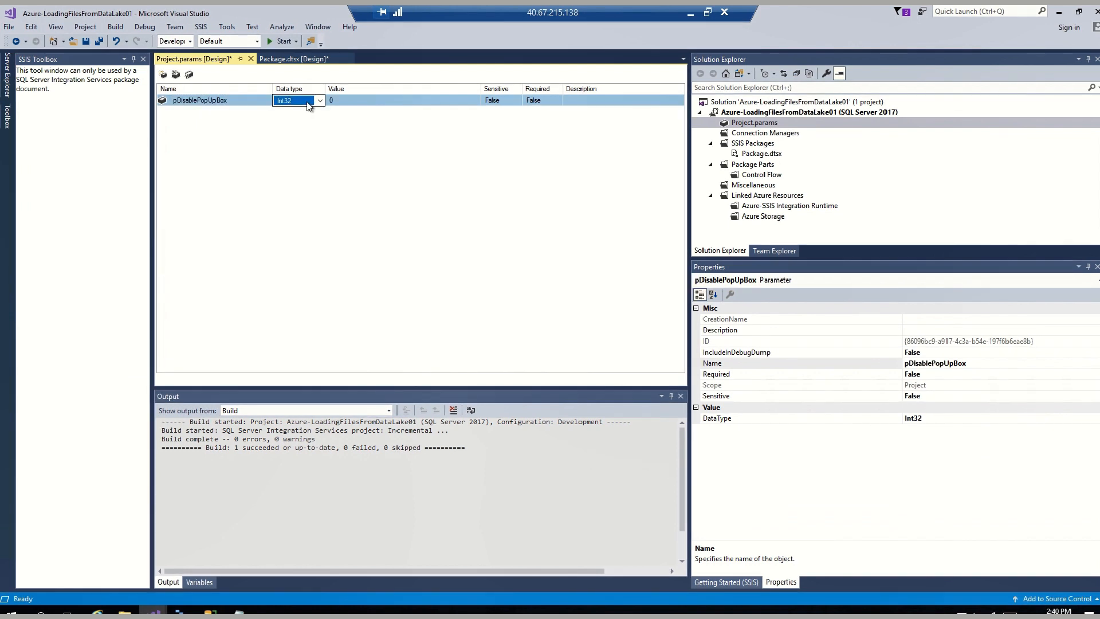
pyautogui.click(308, 105)
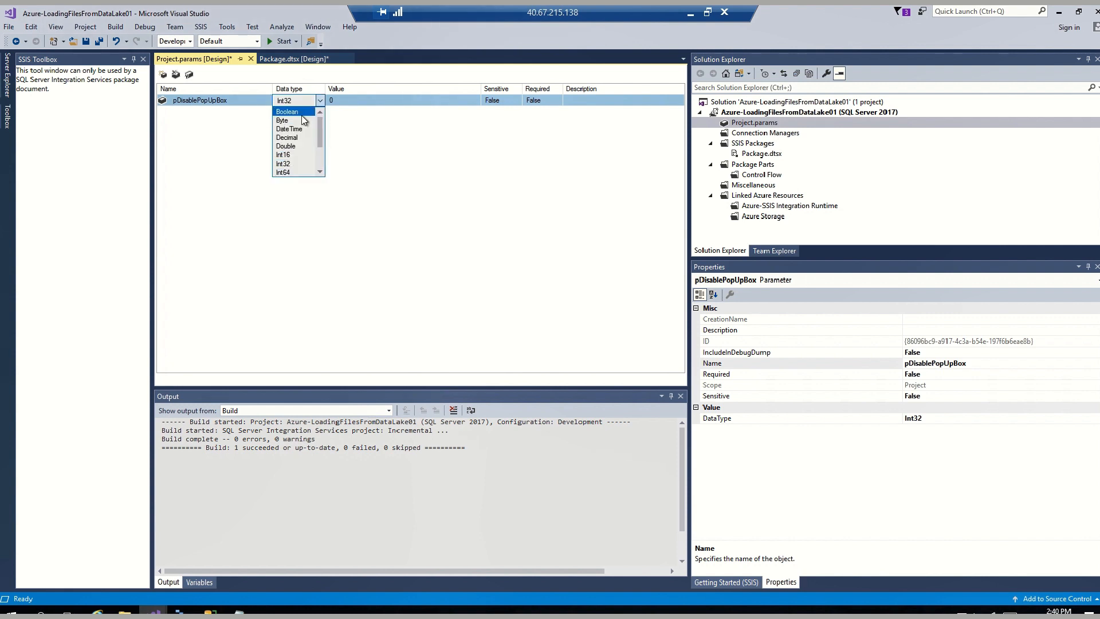
pyautogui.click(301, 114)
pyautogui.click(352, 107)
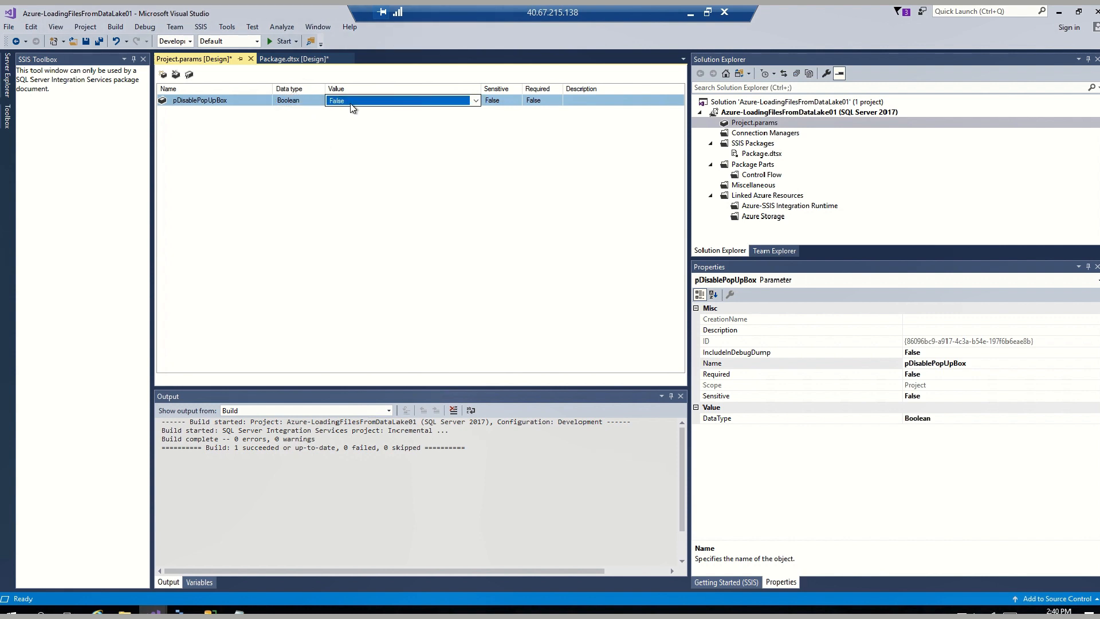
pyautogui.click(352, 107)
pyautogui.click(347, 120)
pyautogui.click(299, 137)
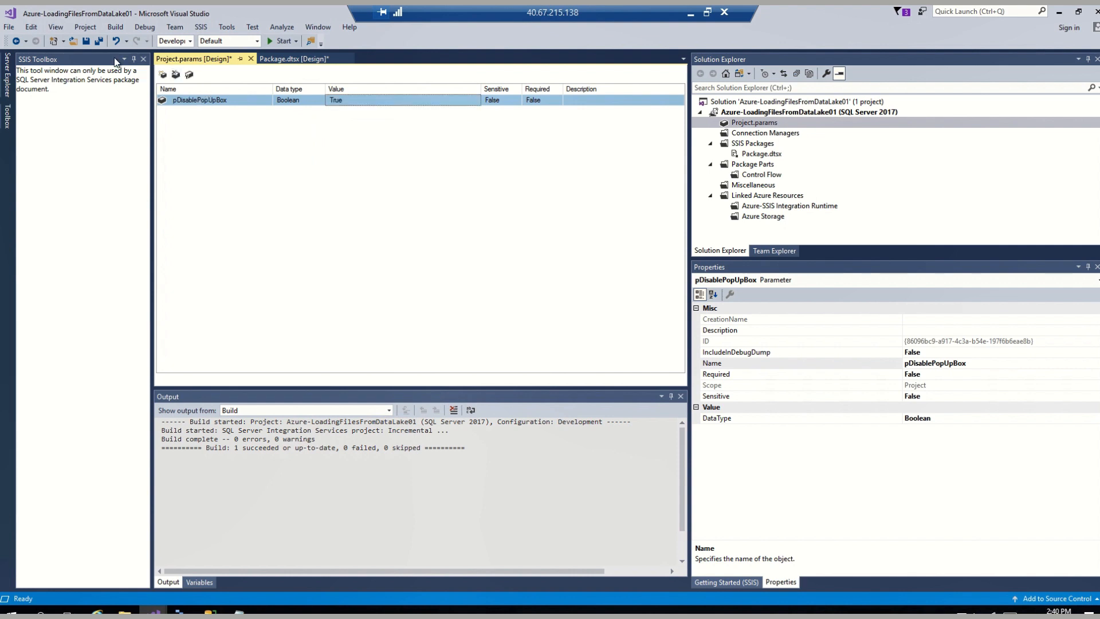
pyautogui.click(86, 41)
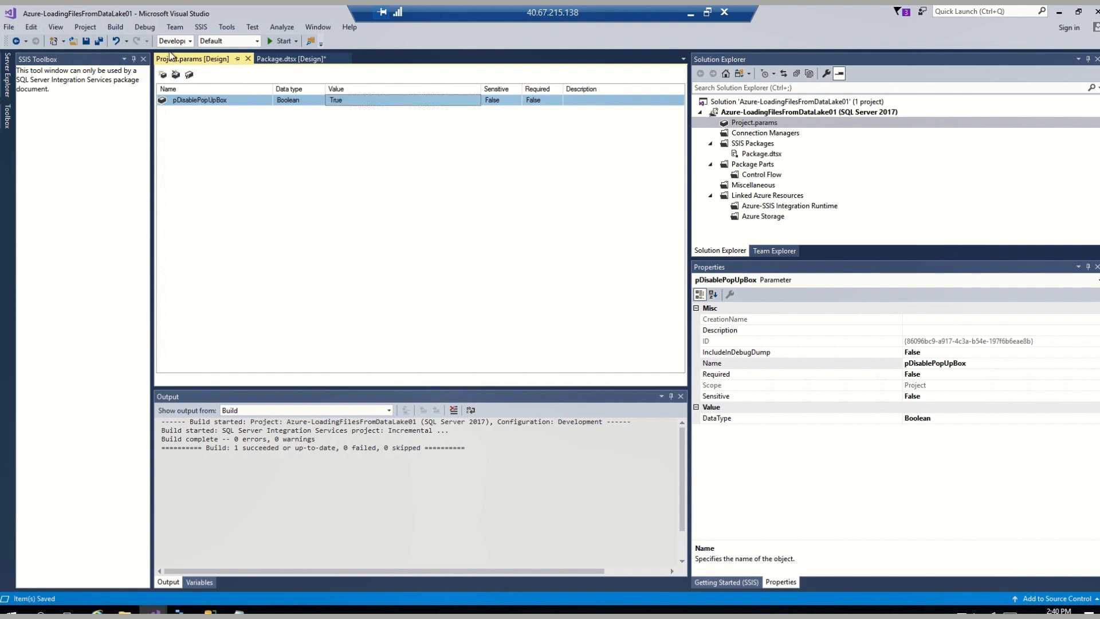
pyautogui.click(248, 59)
# Open the property expressions of Script Task - Pop Up Box and choose Disable as the property to control
pyautogui.rightClick(478, 131)
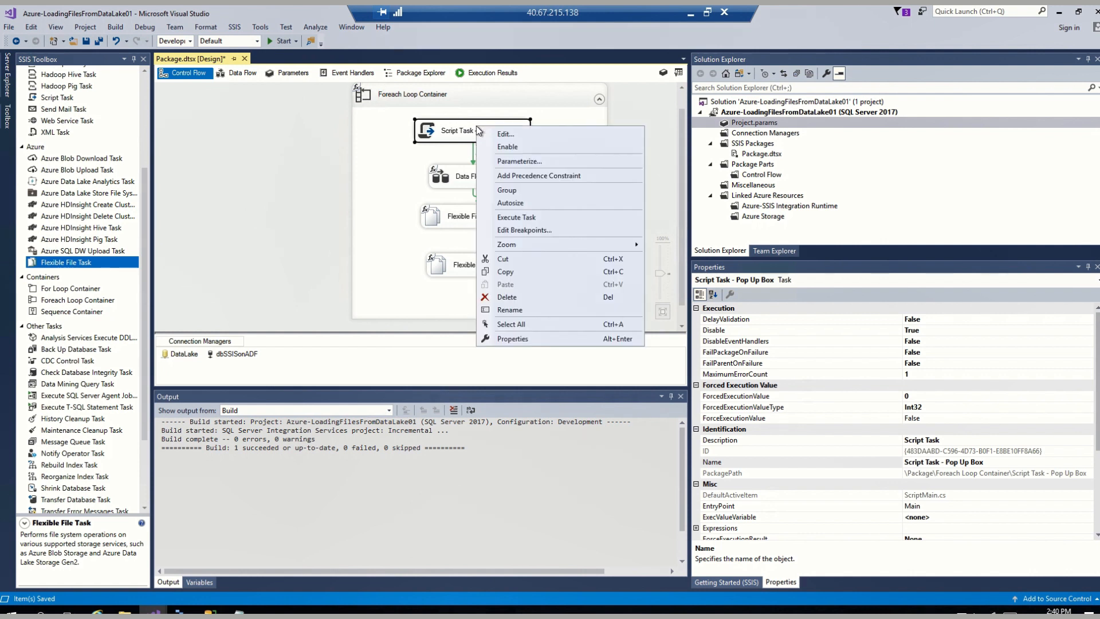
pyautogui.click(524, 339)
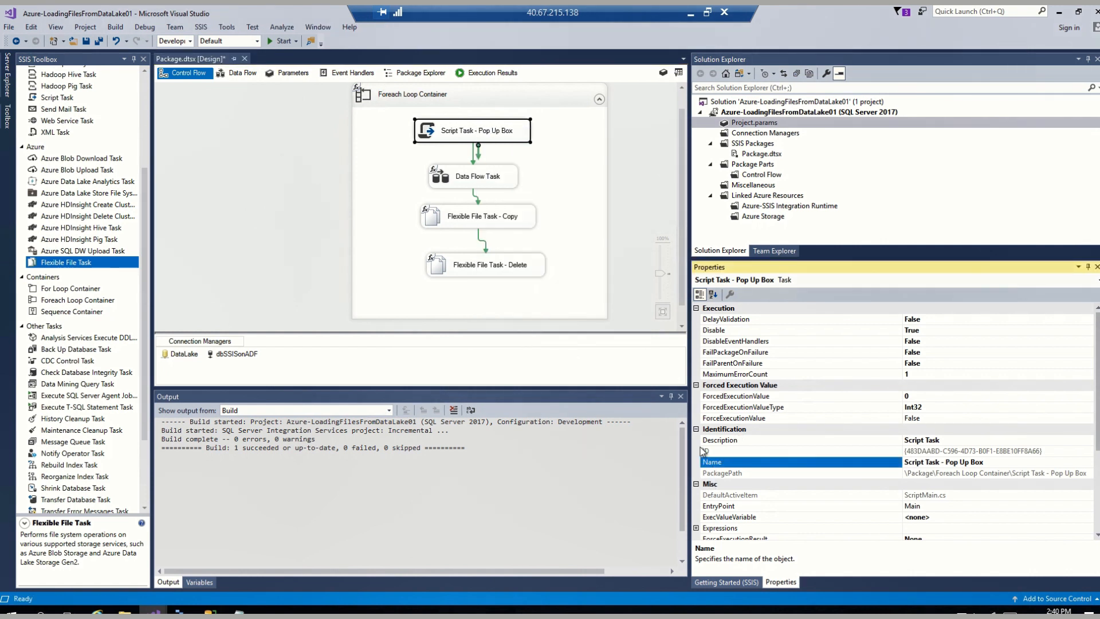
pyautogui.click(706, 529)
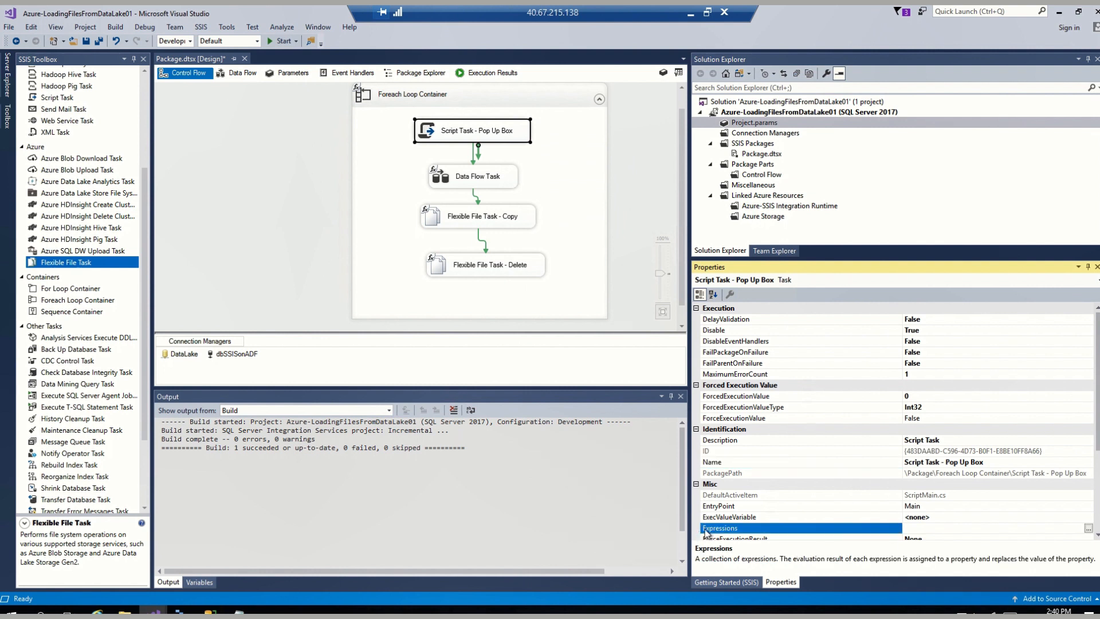
pyautogui.moveTo(1096, 440); pyautogui.dragTo(1093, 496)
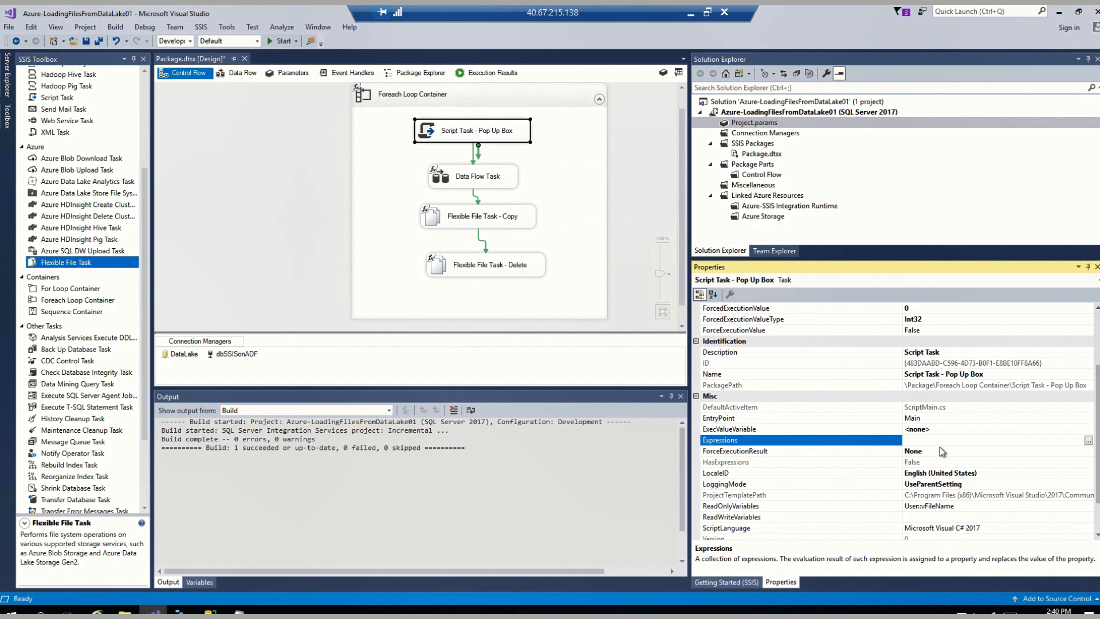
pyautogui.click(1089, 440)
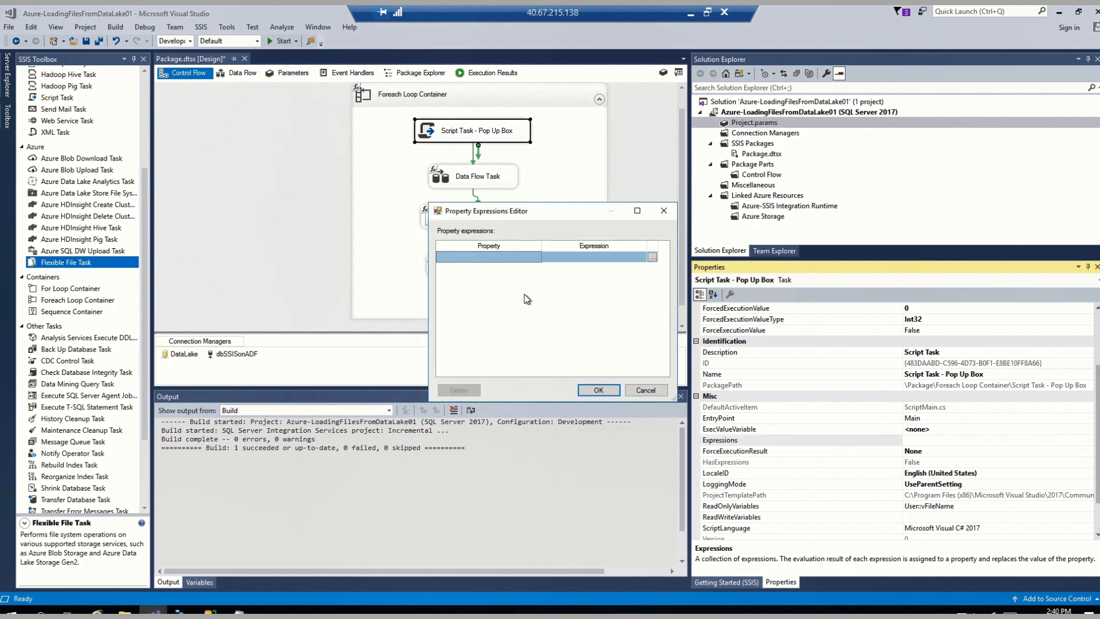
pyautogui.click(506, 262)
pyautogui.click(536, 257)
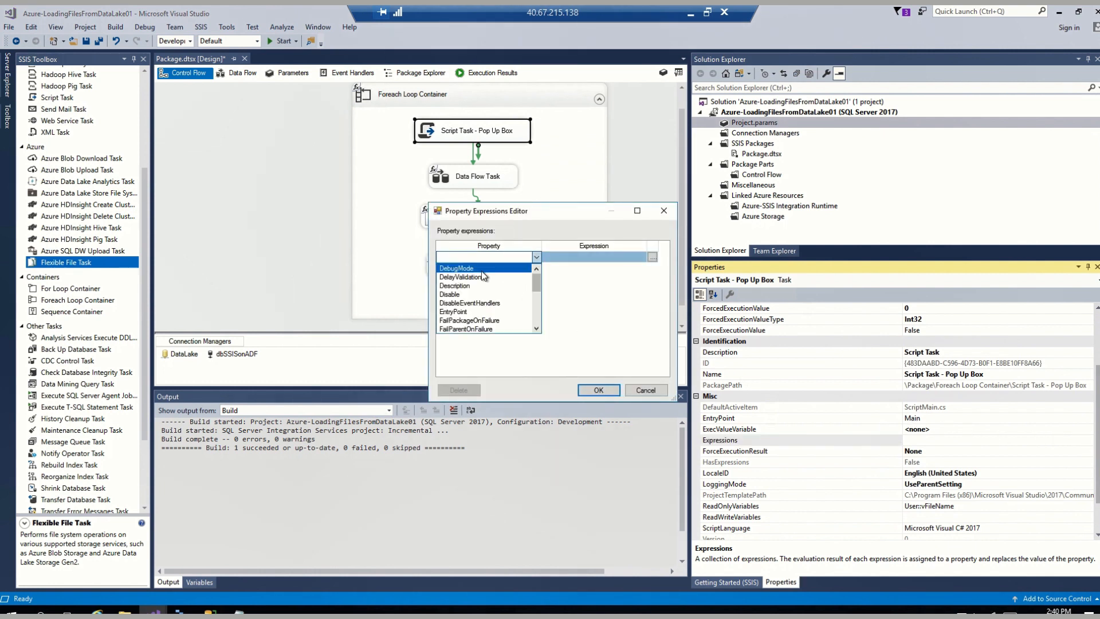
pyautogui.click(452, 294)
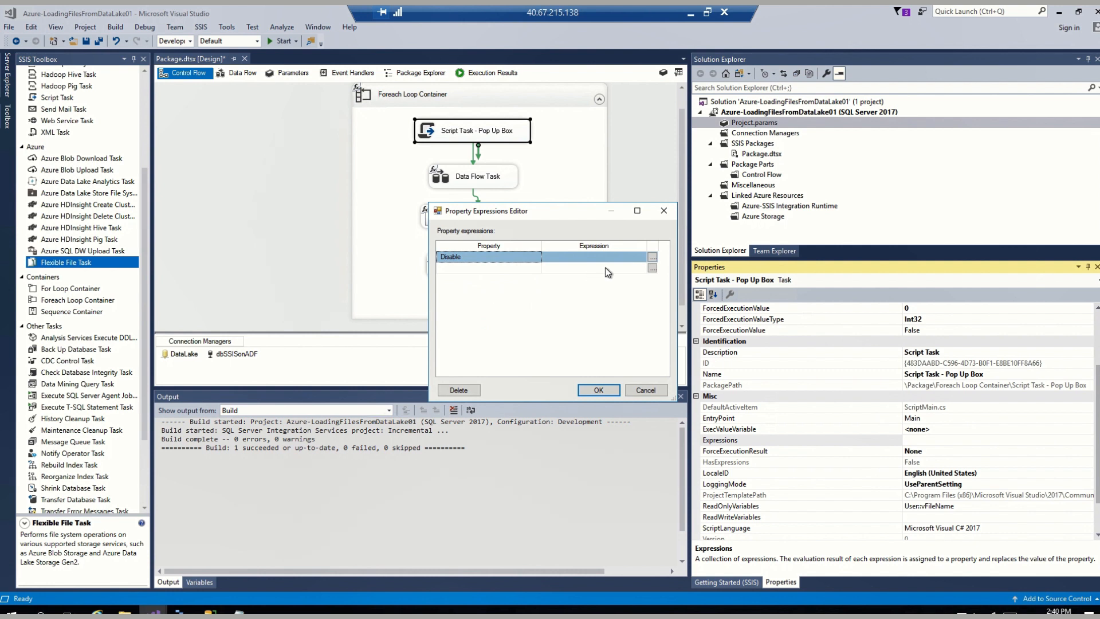
# Set the Disable expression to @[$Project::pDisablePopUpBox], evaluate it, and accept the property expression
pyautogui.click(653, 257)
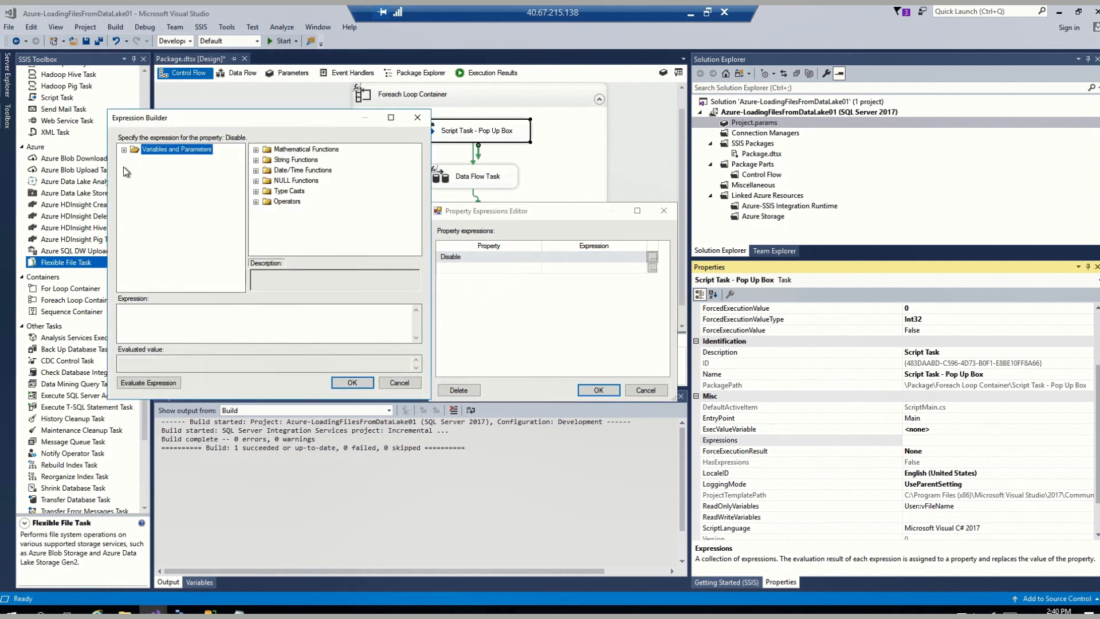
pyautogui.click(124, 150)
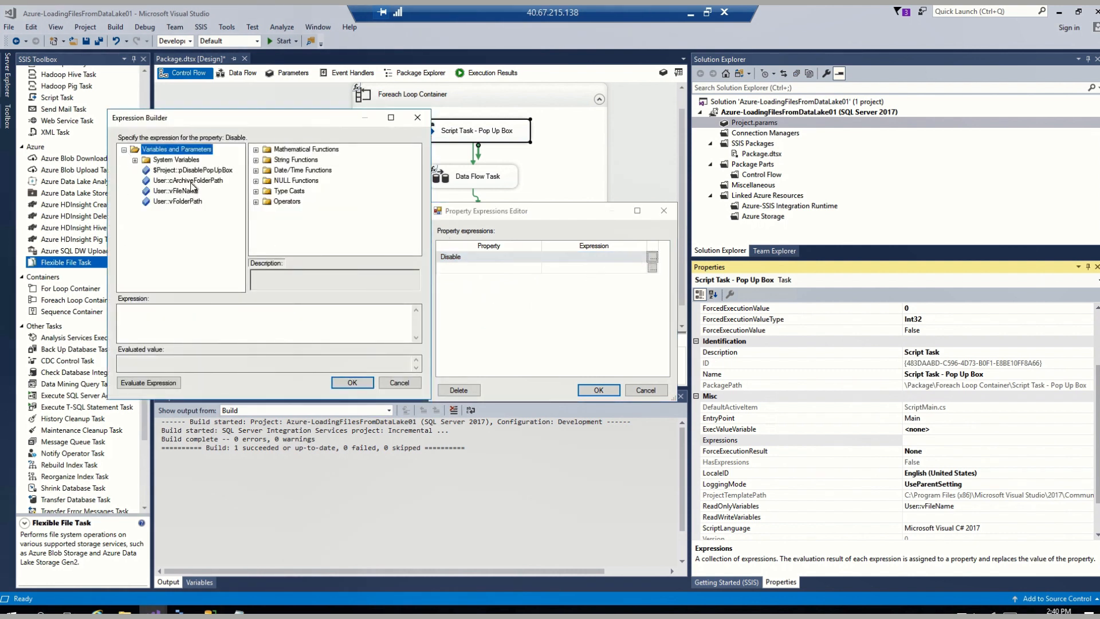
pyautogui.click(189, 171)
pyautogui.moveTo(179, 172); pyautogui.dragTo(206, 341)
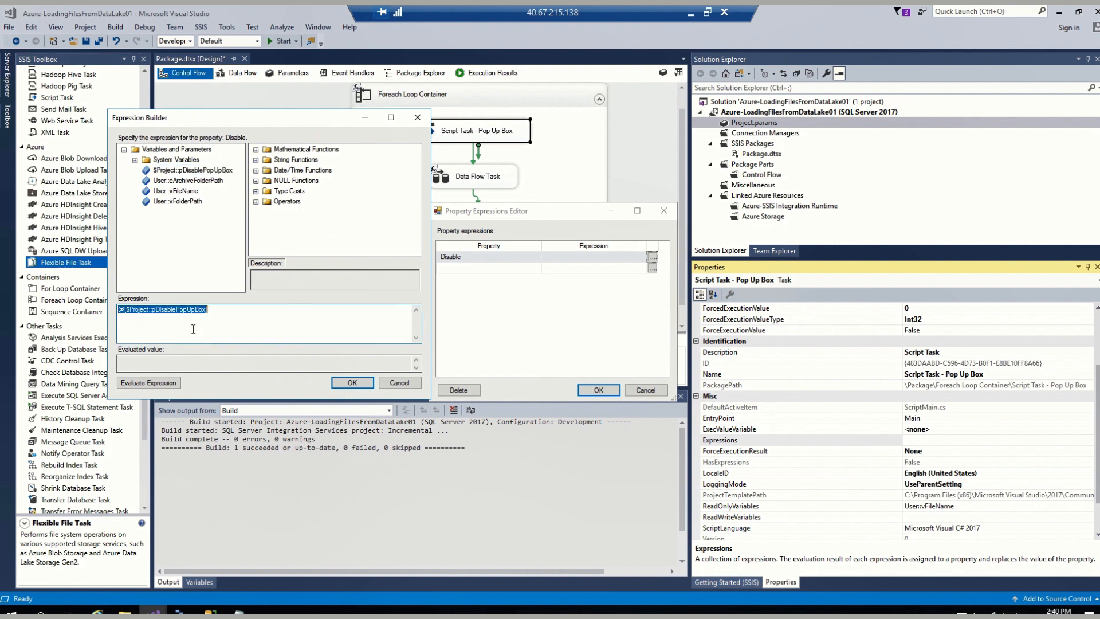
pyautogui.click(152, 382)
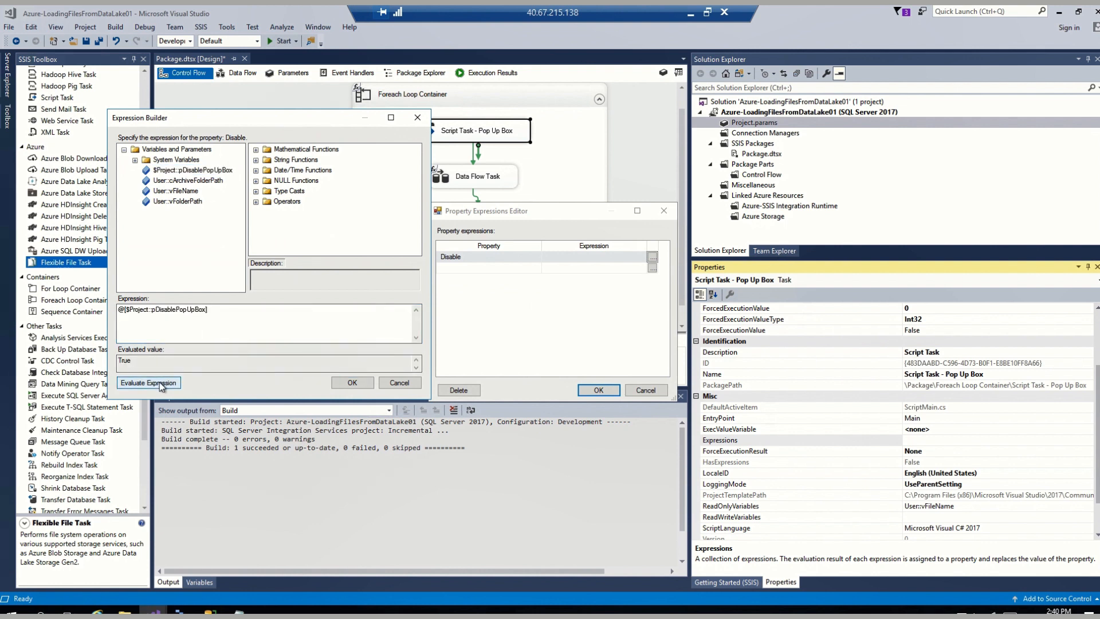
pyautogui.click(352, 383)
pyautogui.click(599, 390)
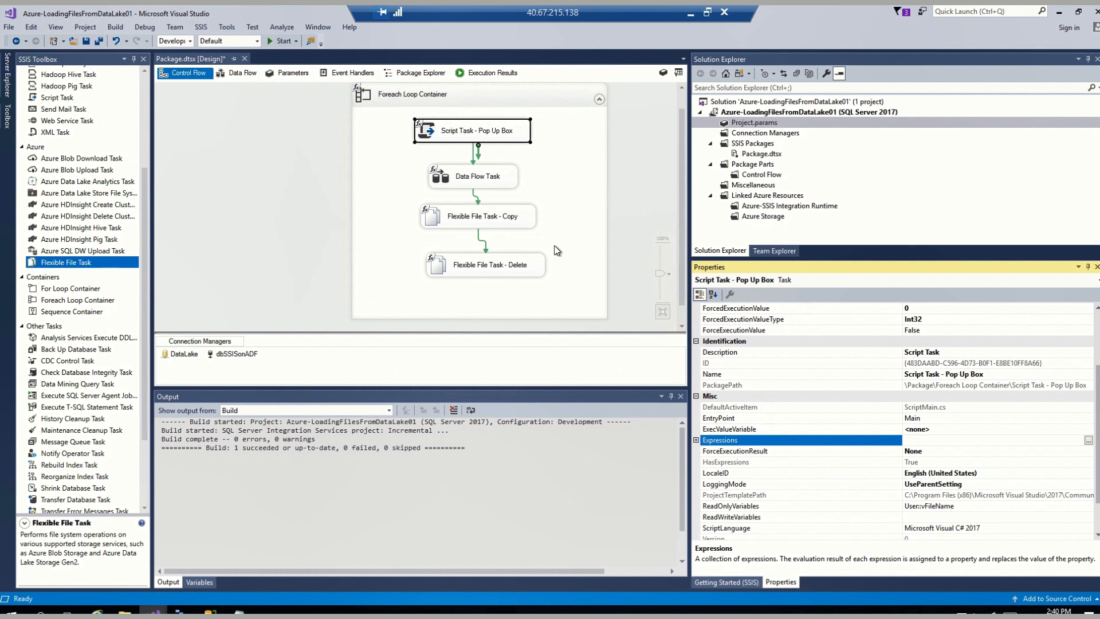
# Save the package and build the Azure-LoadingFilesFromDataLake01 project
pyautogui.click(514, 103)
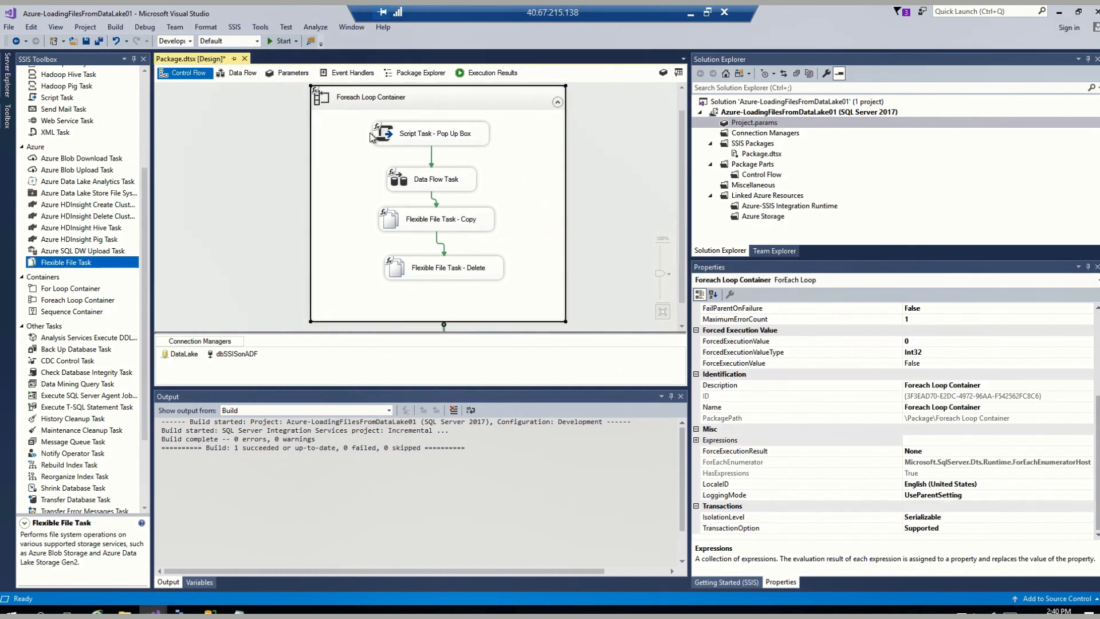
pyautogui.click(86, 41)
pyautogui.rightClick(801, 114)
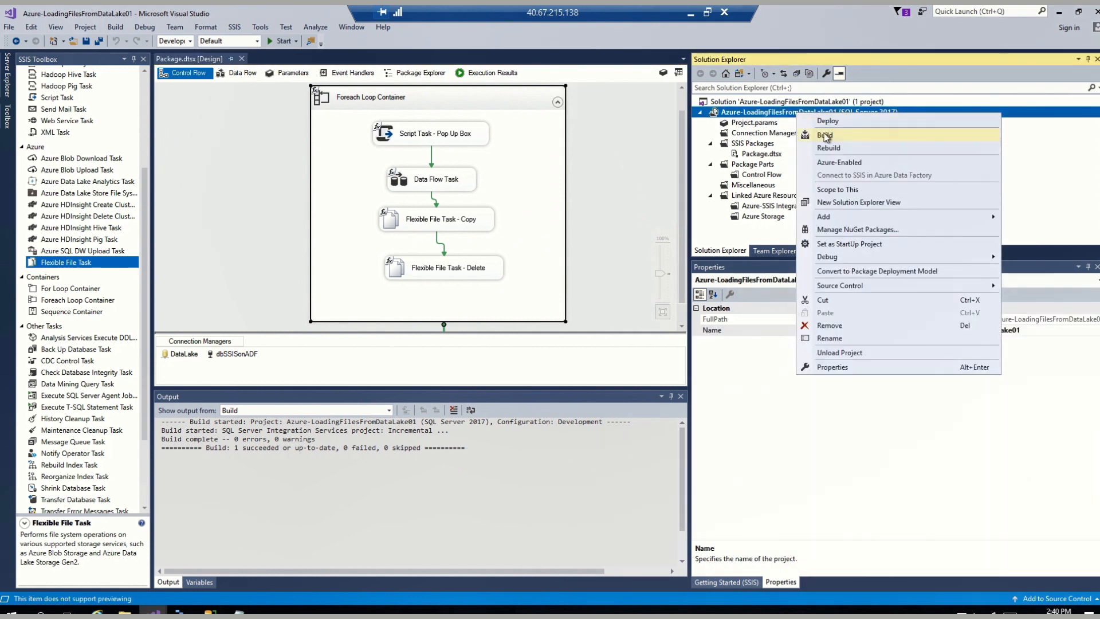
pyautogui.click(825, 136)
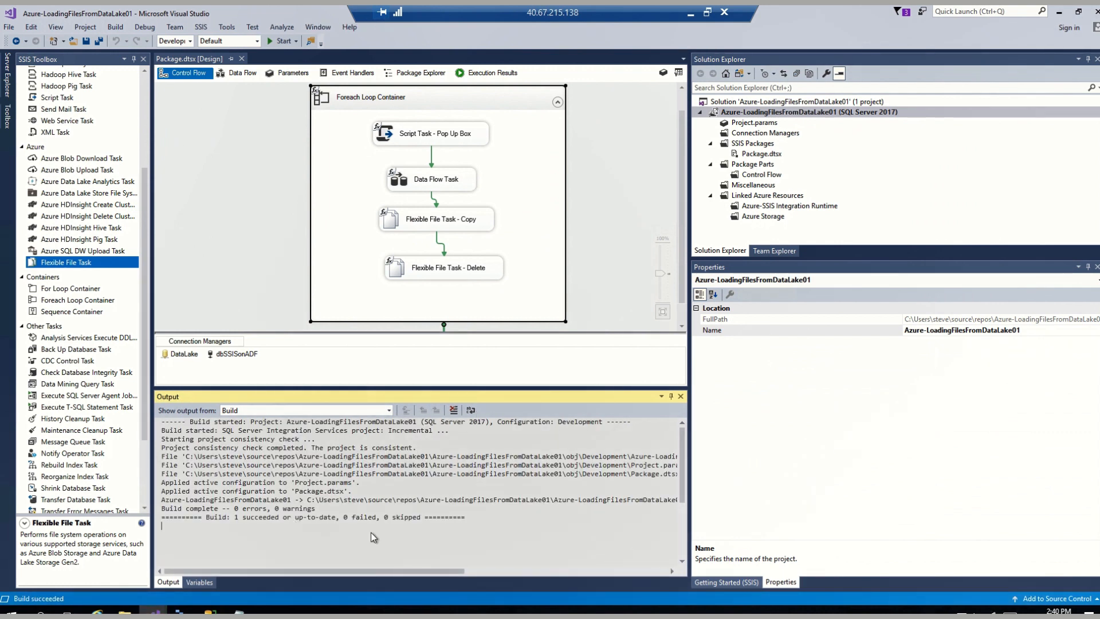
# Start deploying the Azure-LoadingFilesFromDataLake01 project with SSIS in Azure Data Factory as the deployment target
pyautogui.rightClick(810, 112)
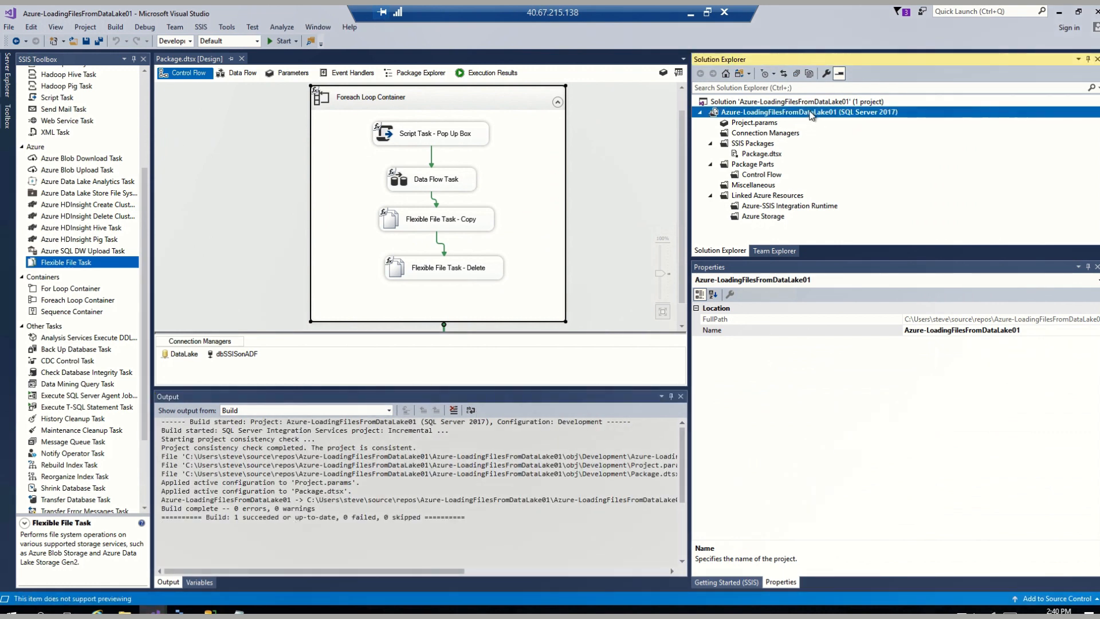
pyautogui.click(847, 120)
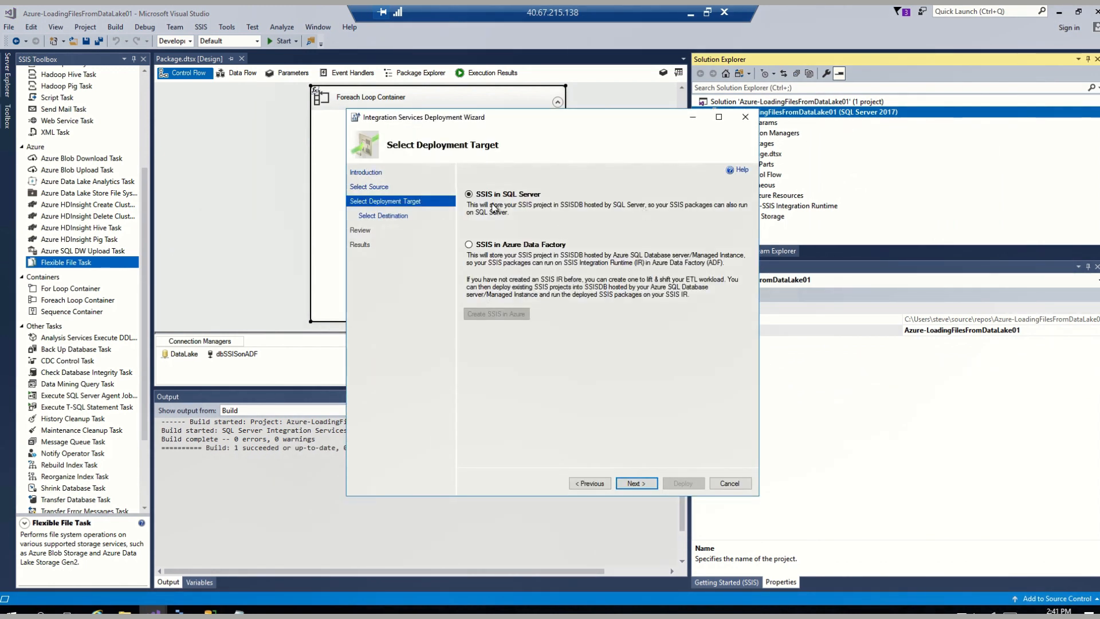
pyautogui.click(470, 247)
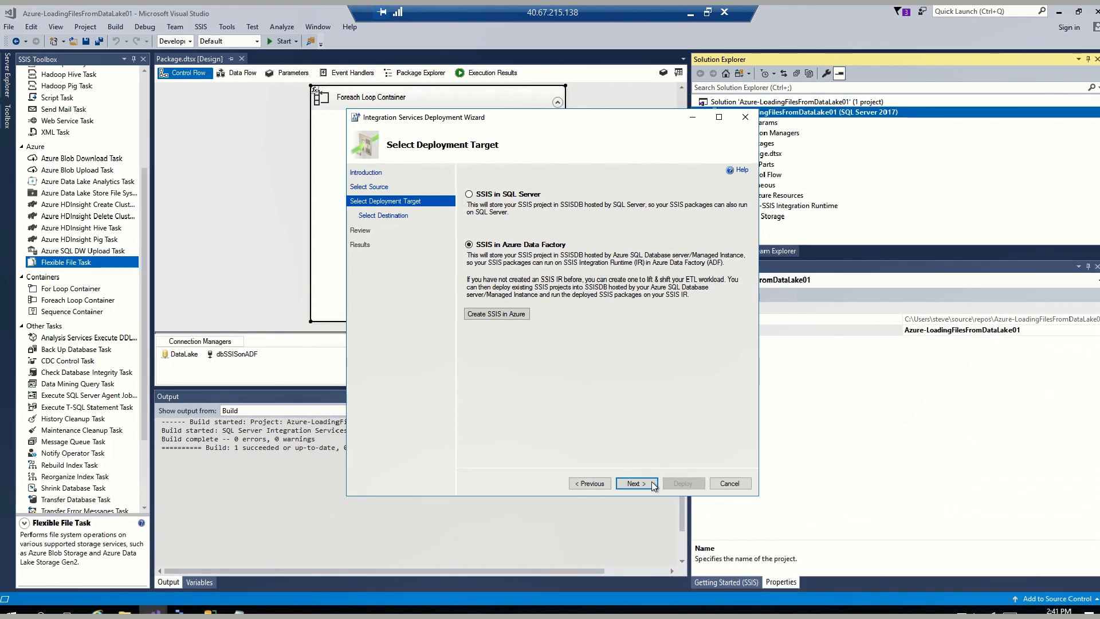
pyautogui.click(636, 483)
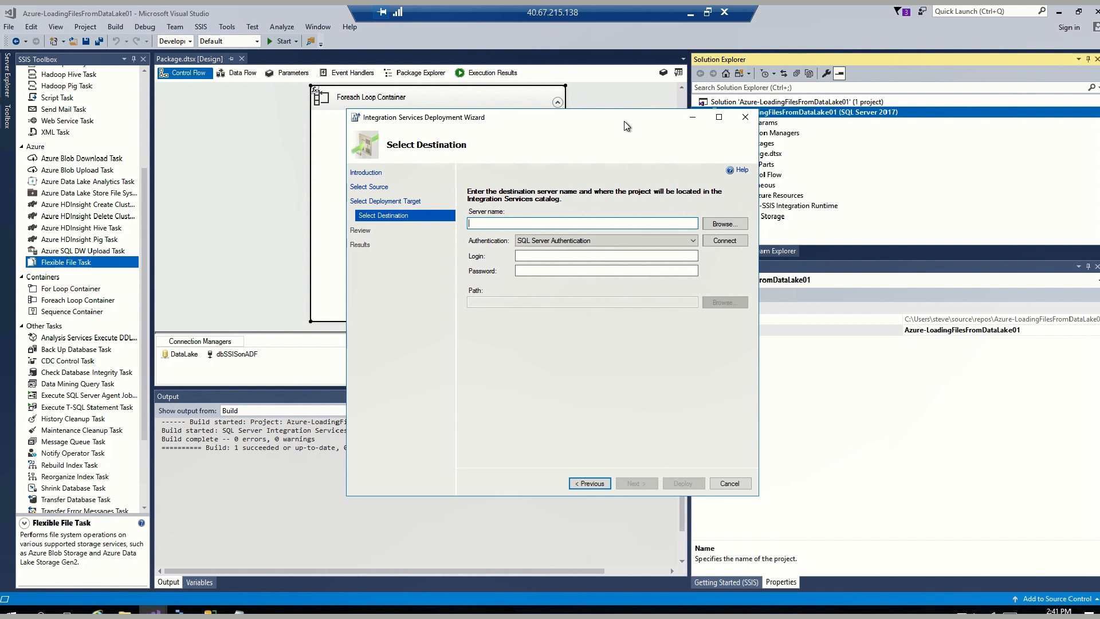
# Connect to destination server ssls01.database.windows.net using SQL Server Authentication with login demo_Admin and the account password
pyautogui.write('ssis01.database.windows.net')
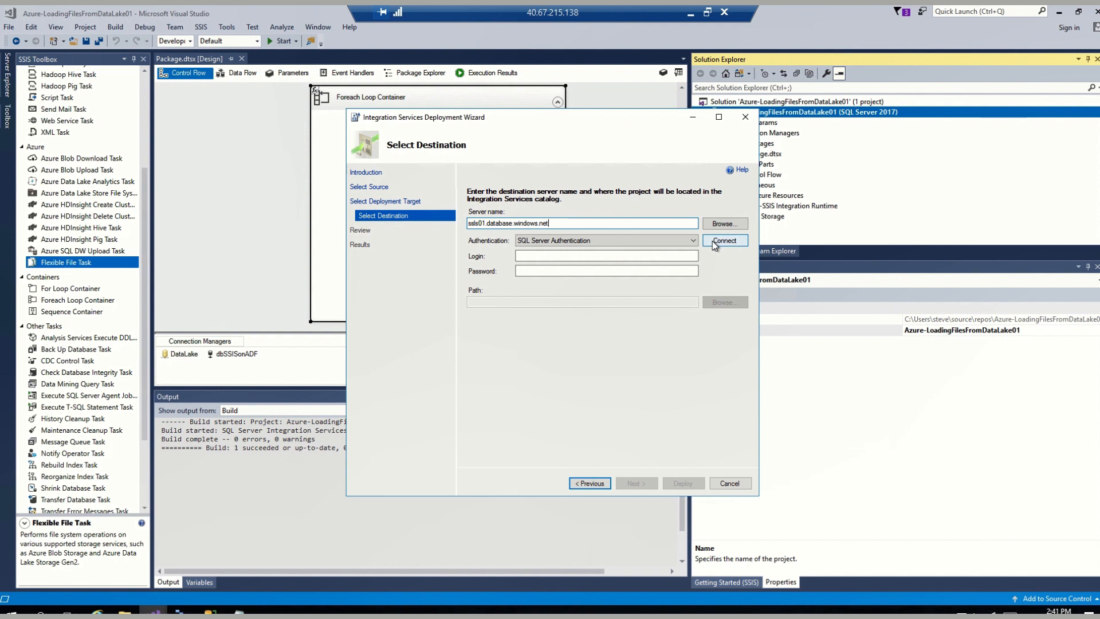
pyautogui.click(628, 256)
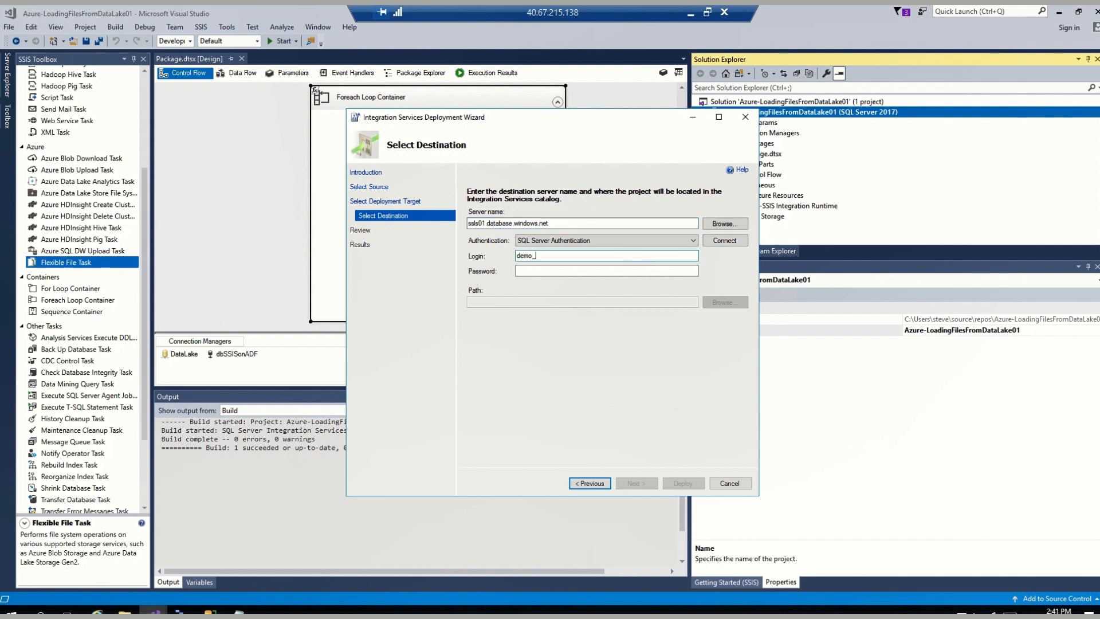
pyautogui.press('Tab')
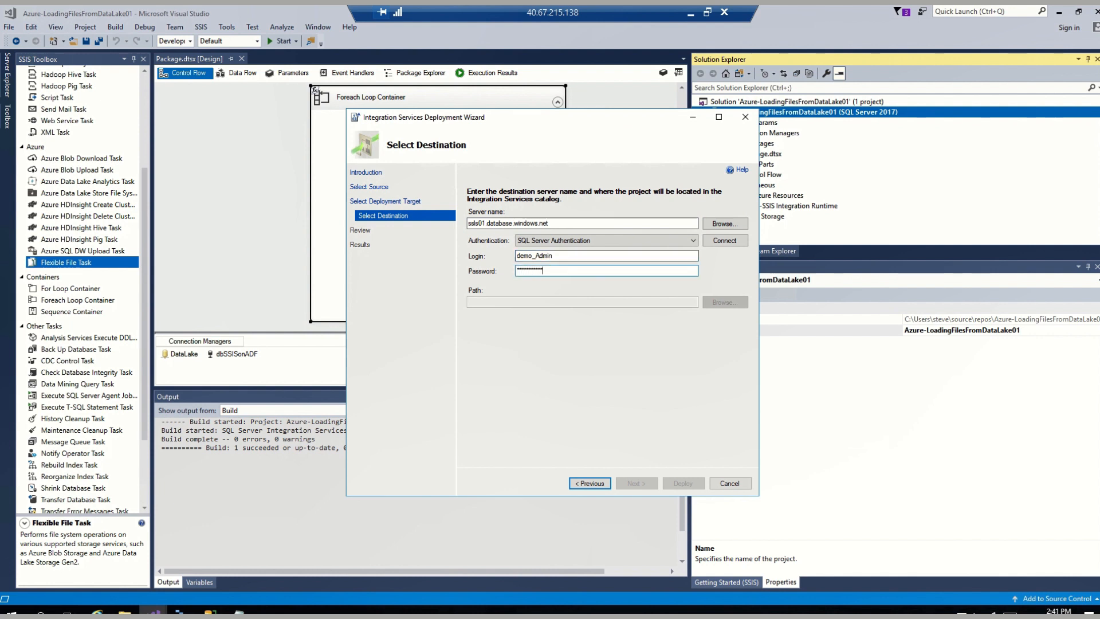
pyautogui.click(723, 241)
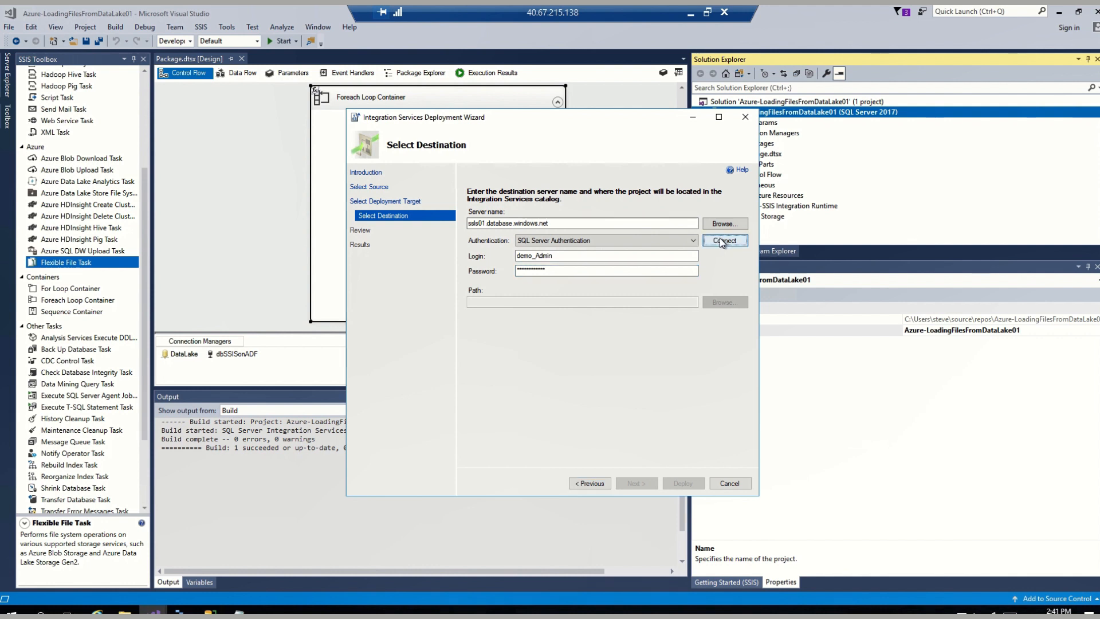
# Choose the DataLakeDemo folder in SSISDB as the deployment path and proceed to project validation
pyautogui.click(725, 302)
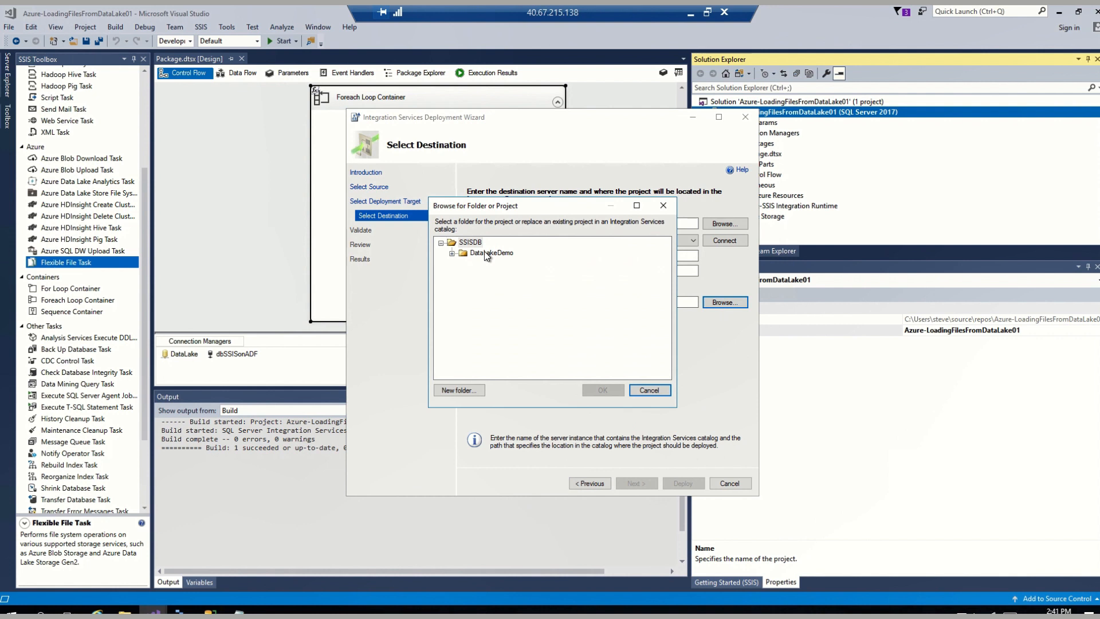
pyautogui.click(487, 253)
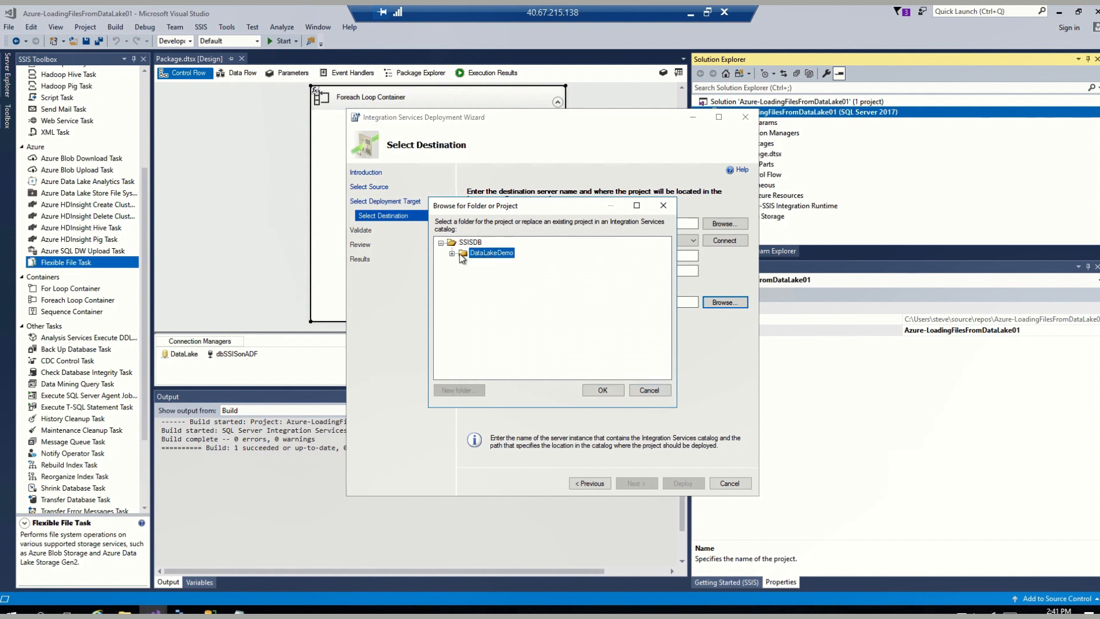
pyautogui.click(602, 391)
pyautogui.click(636, 483)
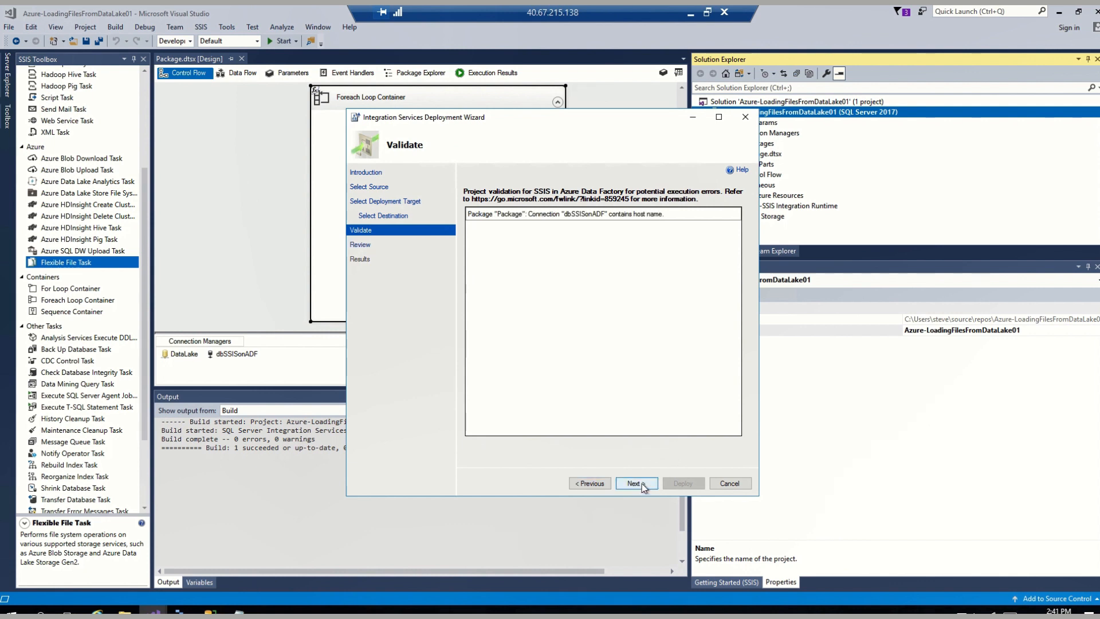
# Proceed to the deployment review, deploy the project to the catalog, and close the wizard
pyautogui.click(643, 485)
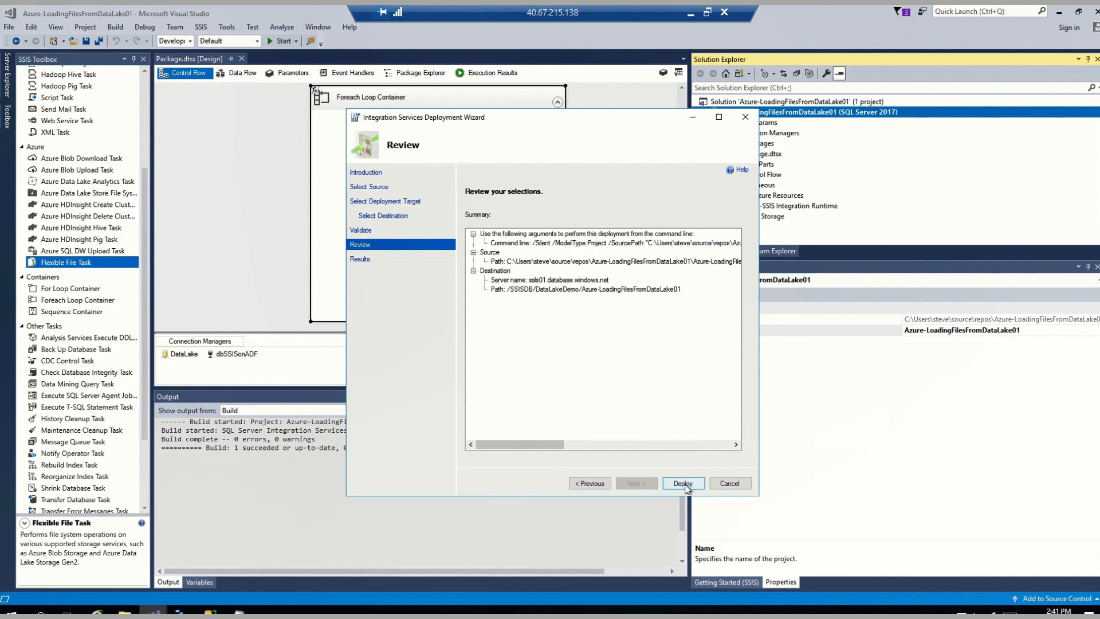
pyautogui.click(683, 484)
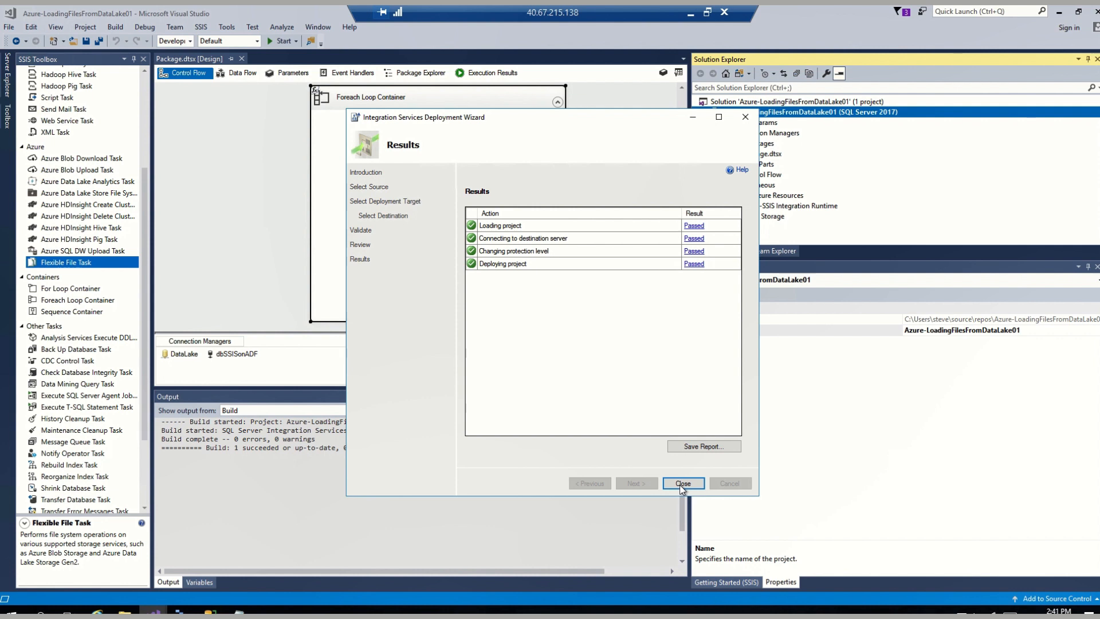
pyautogui.click(682, 486)
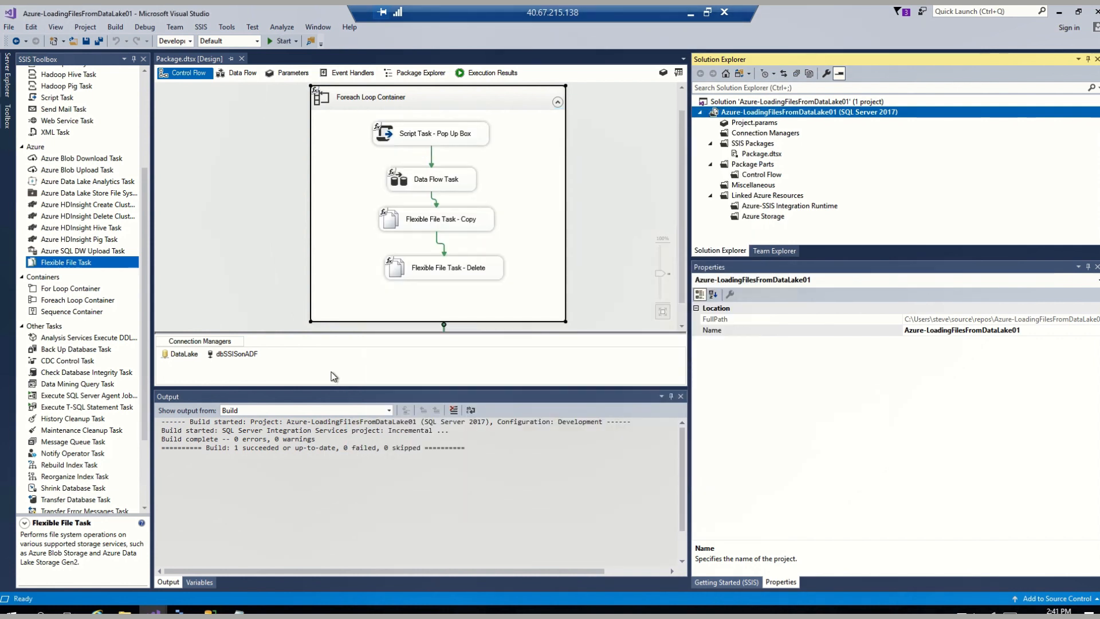
# Switch to SQL Server Management Studio, collapse dbSSISonADF, and refresh the DataLakeDemo folder in the SSISDB catalog
pyautogui.click(1059, 12)
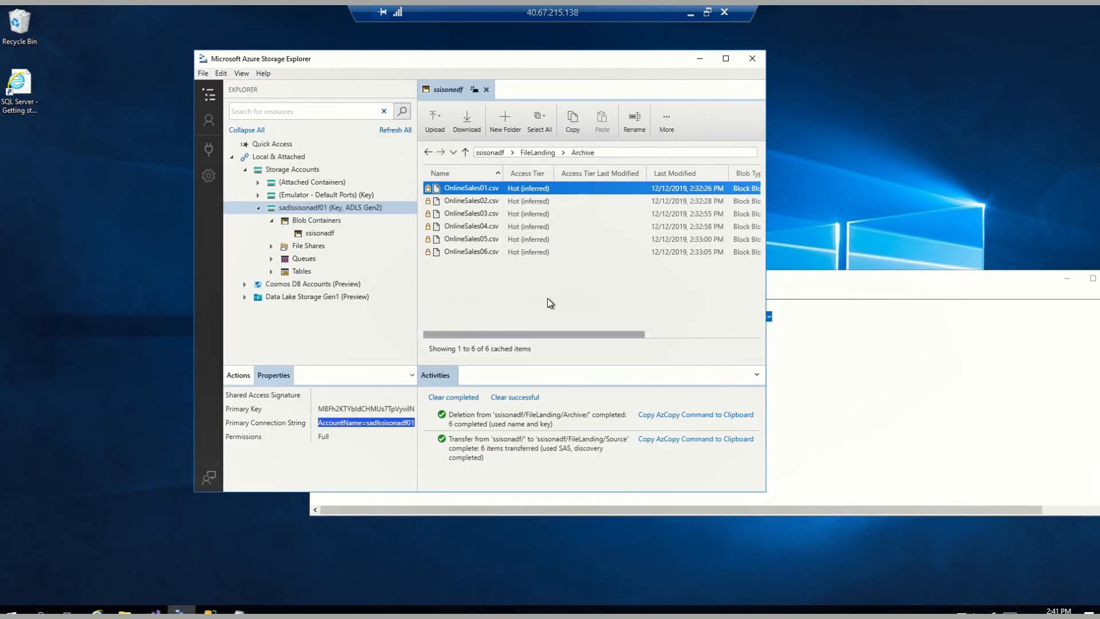
pyautogui.click(211, 610)
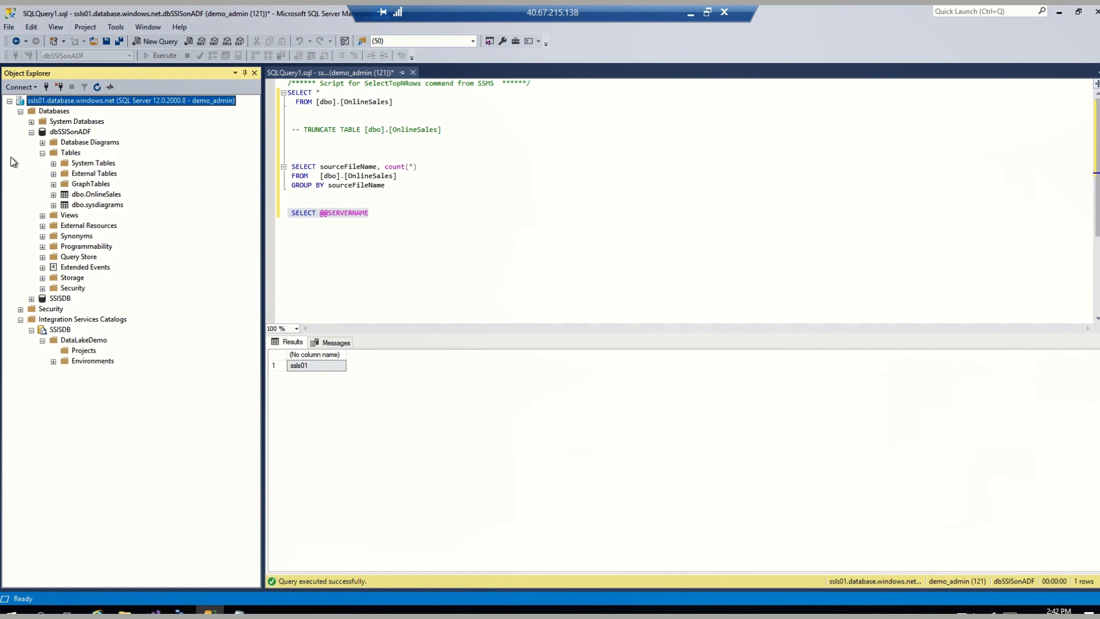
pyautogui.click(31, 132)
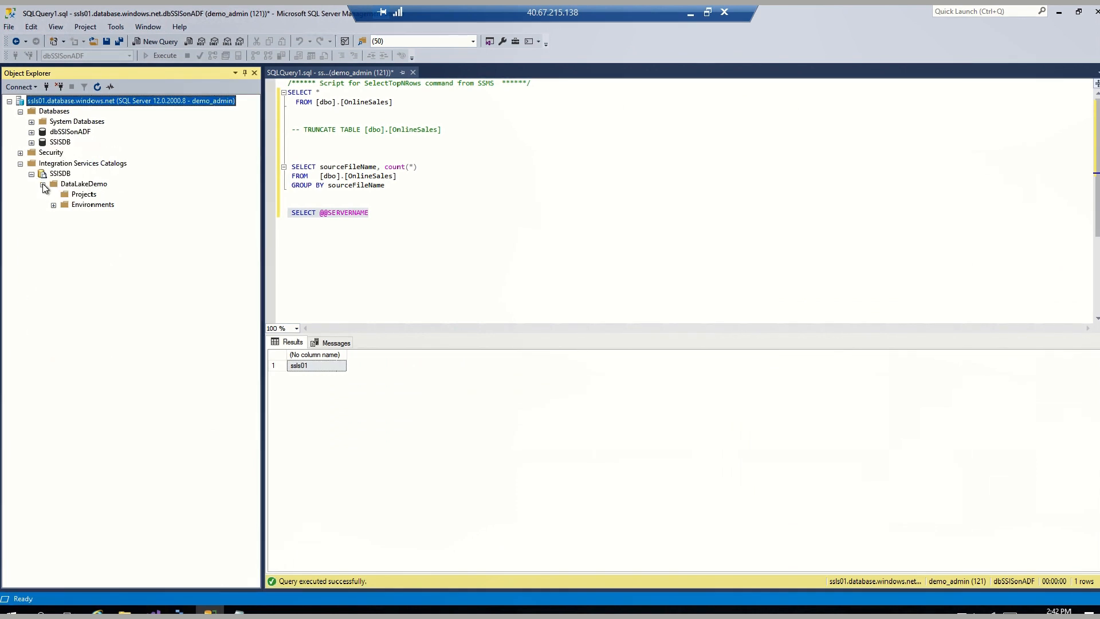
pyautogui.click(56, 183)
pyautogui.rightClick(56, 183)
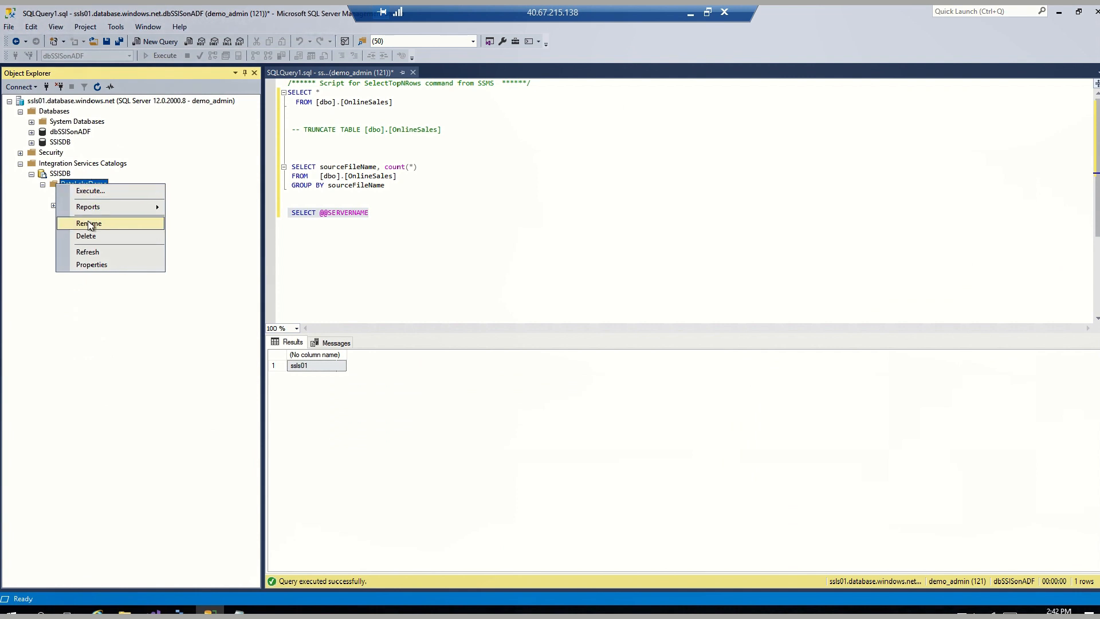
pyautogui.click(93, 253)
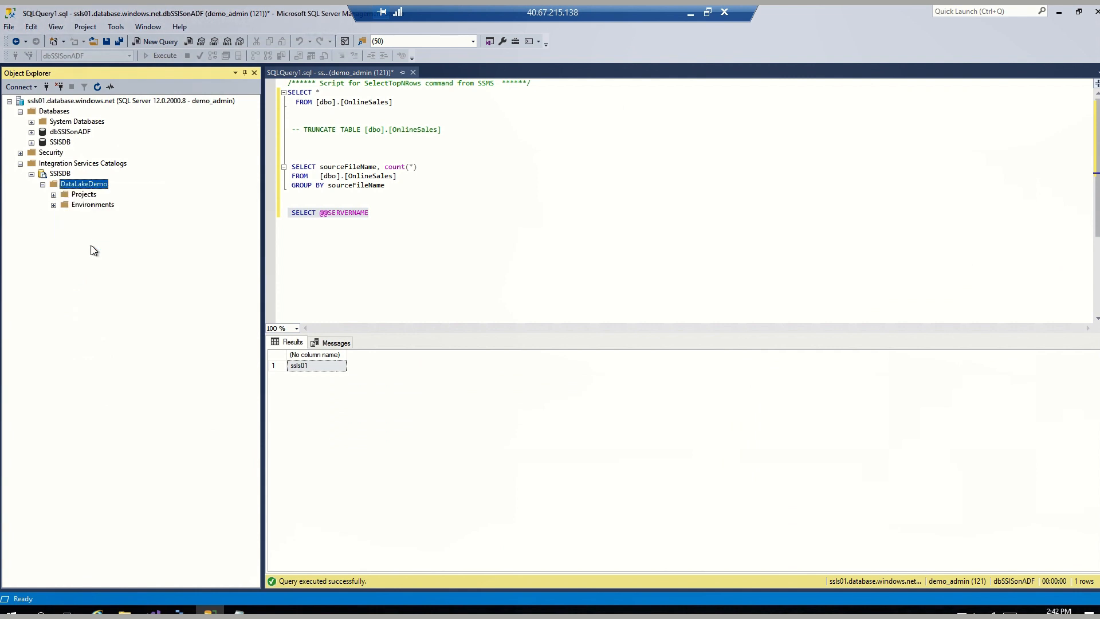
# Expand the DataLakeDemo projects down to Package.dtsx in Azure-LoadingFilesFromDataLake01 to check the deployment
pyautogui.click(54, 195)
pyautogui.click(65, 205)
pyautogui.click(76, 216)
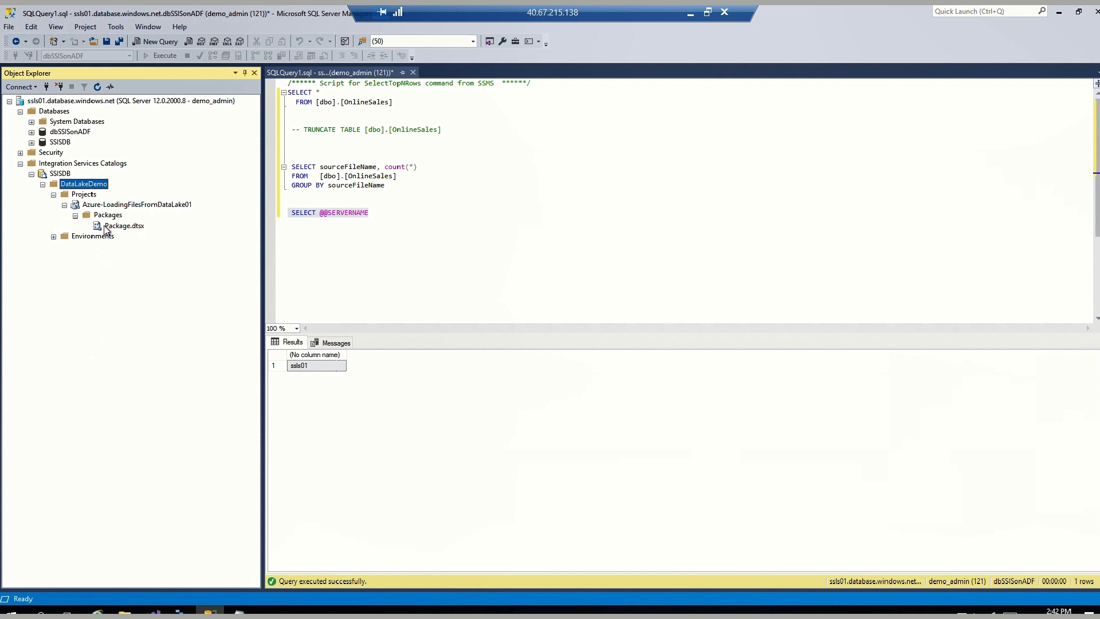
pyautogui.click(106, 227)
# Examine the parameter configuration of the deployed Azure-LoadingFilesFromDataLake01 project and close it without changes
pyautogui.rightClick(159, 207)
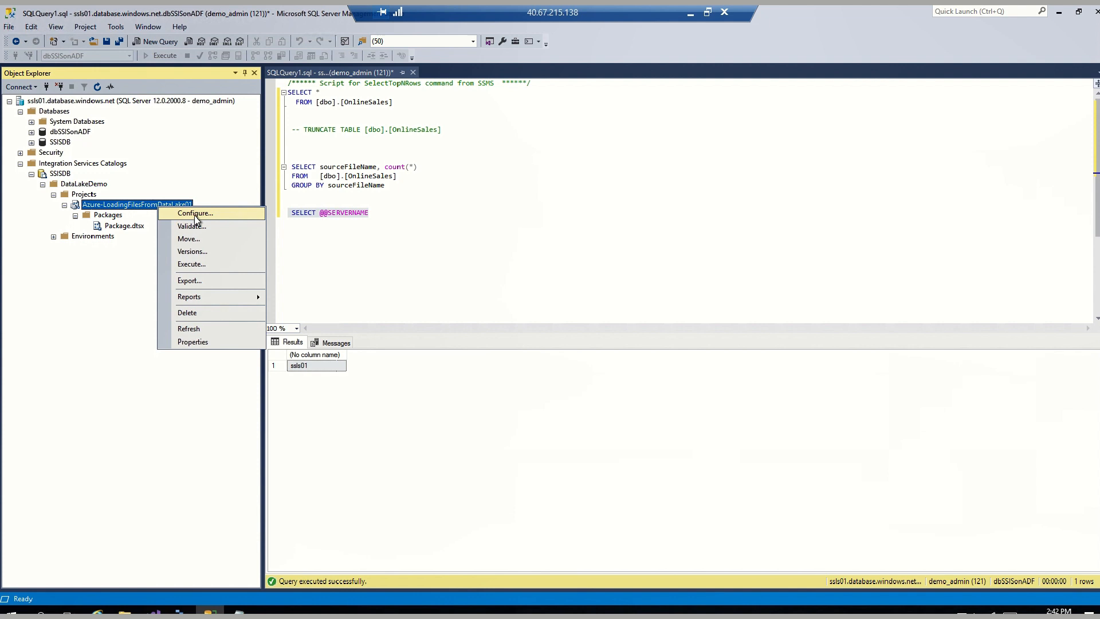
pyautogui.click(193, 214)
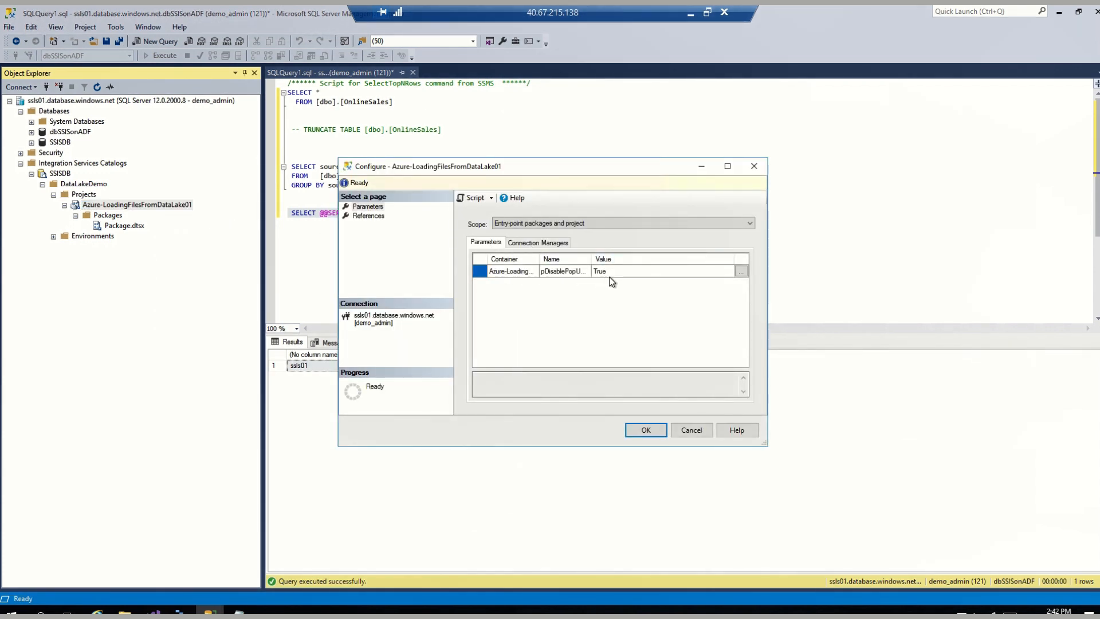
pyautogui.click(754, 166)
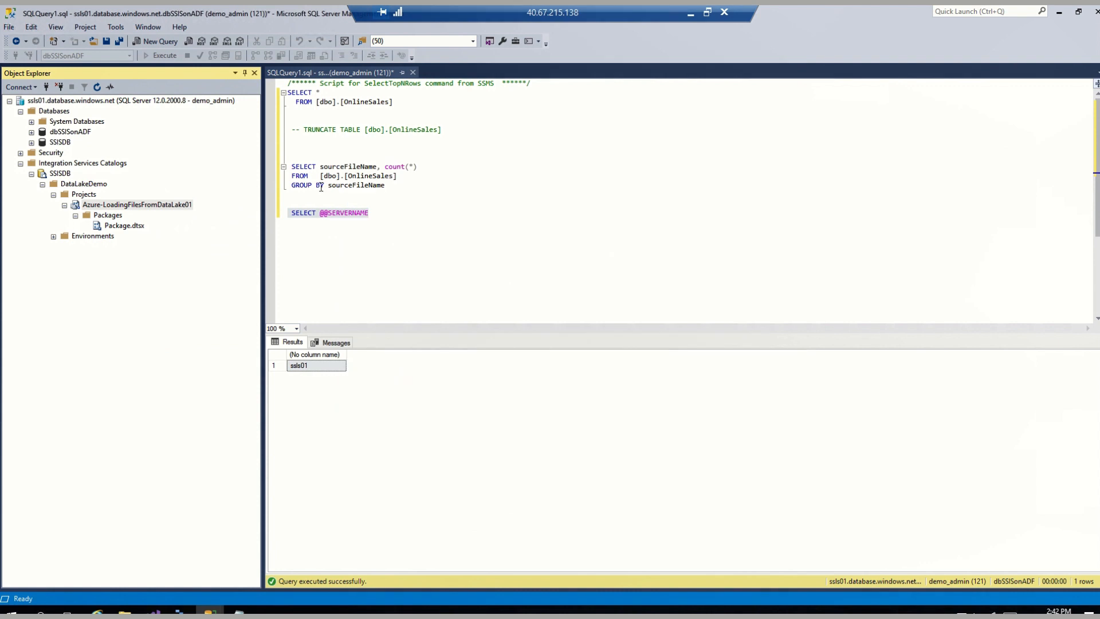
# Collapse the SSISDB catalog tree under Integration Services Catalogs
pyautogui.rightClick(125, 206)
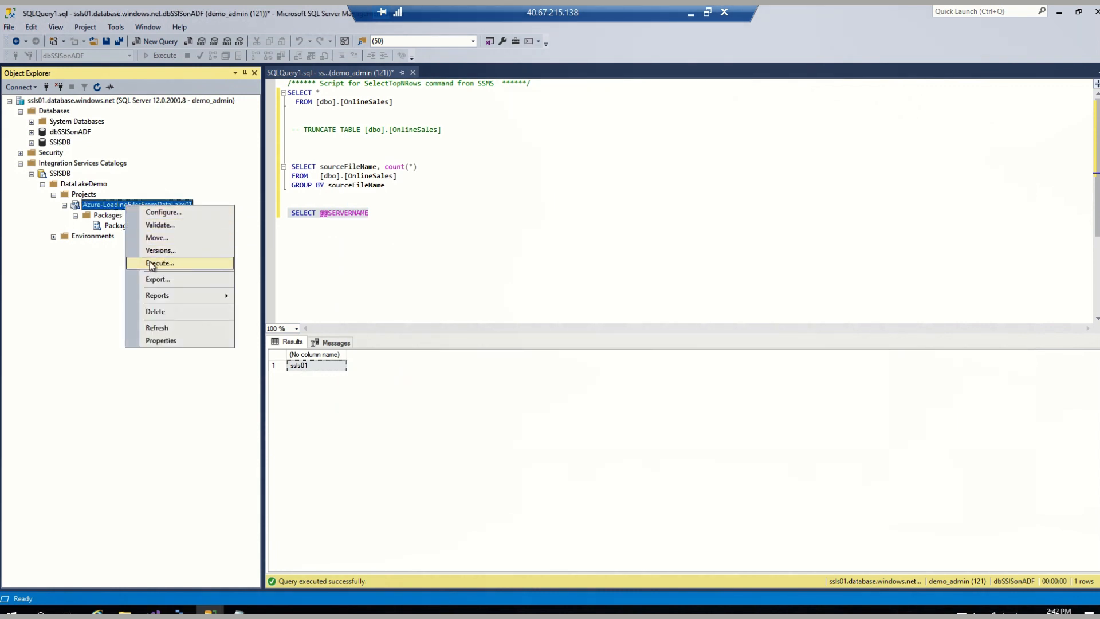
pyautogui.click(49, 275)
pyautogui.click(31, 174)
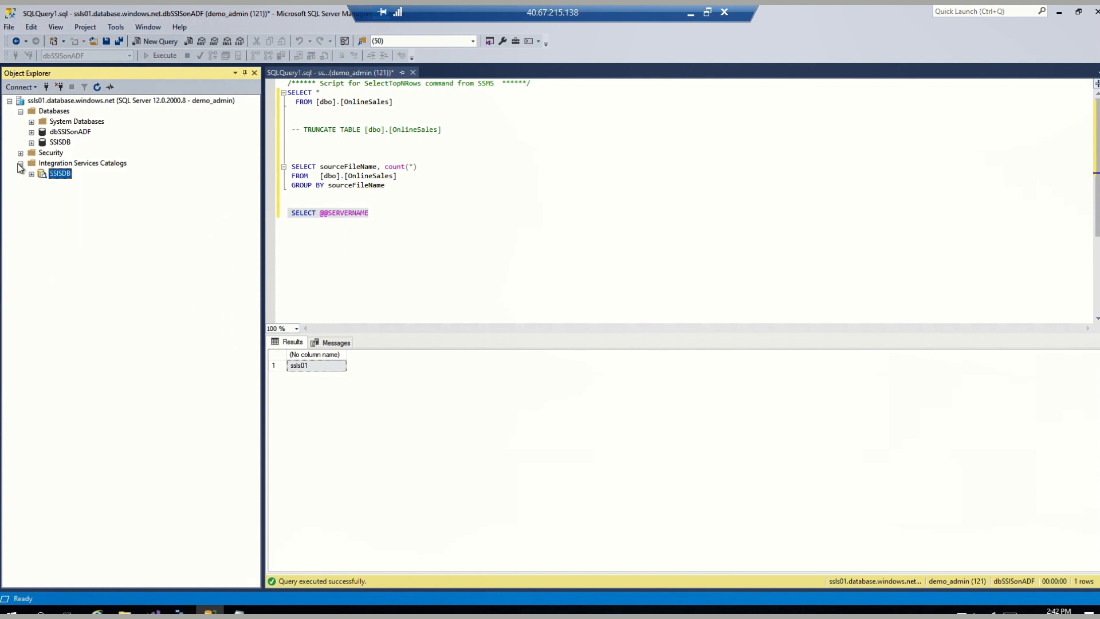
pyautogui.click(21, 164)
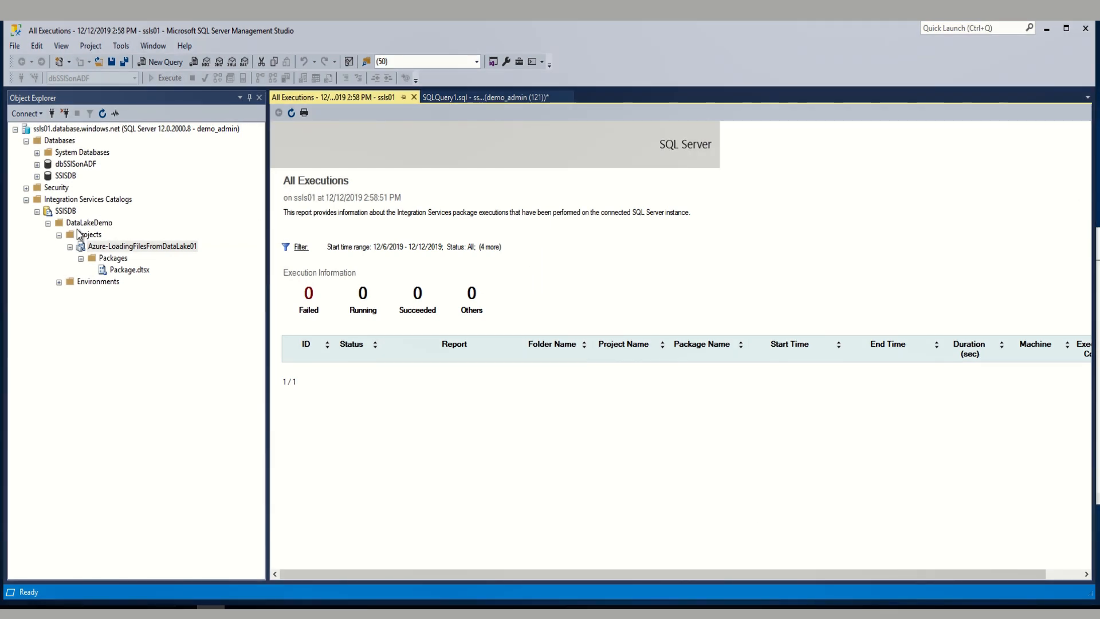
pyautogui.click(81, 258)
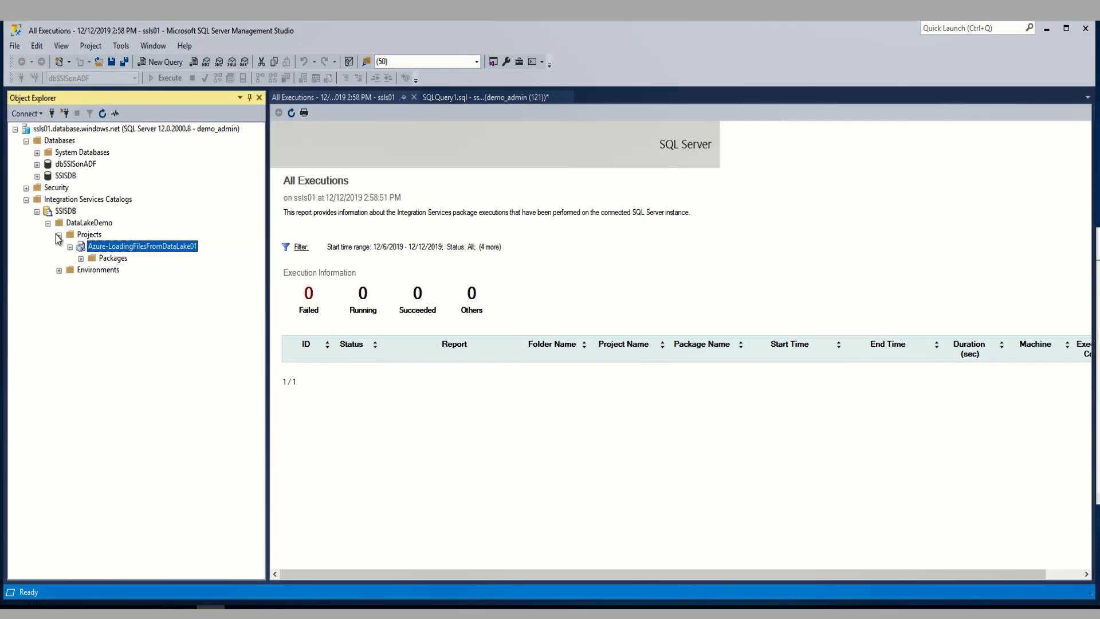
pyautogui.click(48, 223)
pyautogui.click(36, 211)
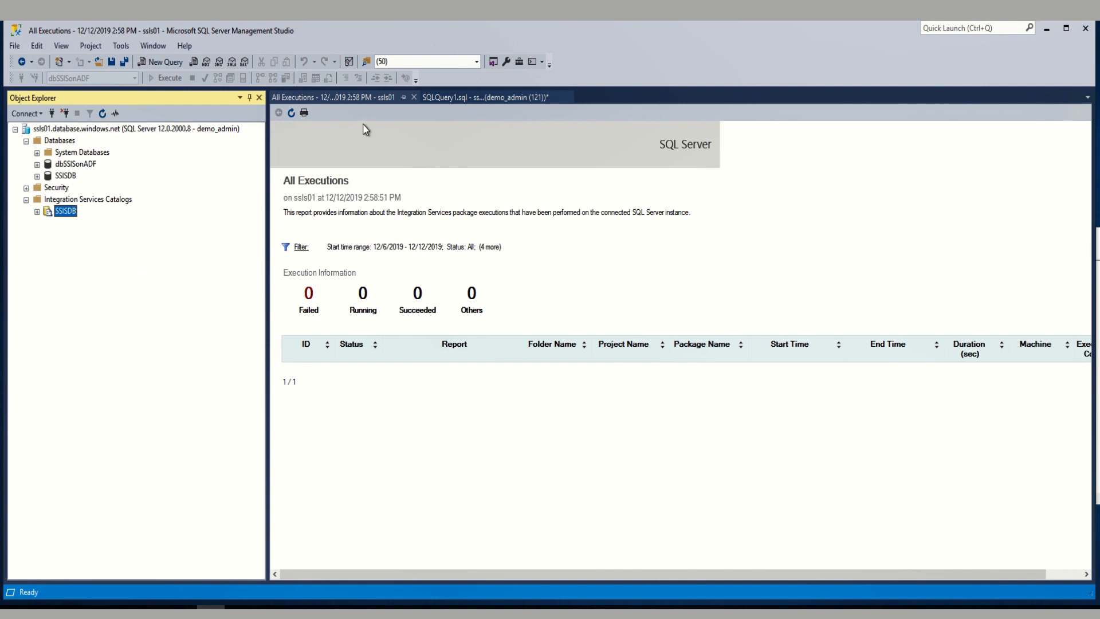
# Run only the query that counts OnlineSales rows grouped by sourceFileName
pyautogui.click(463, 97)
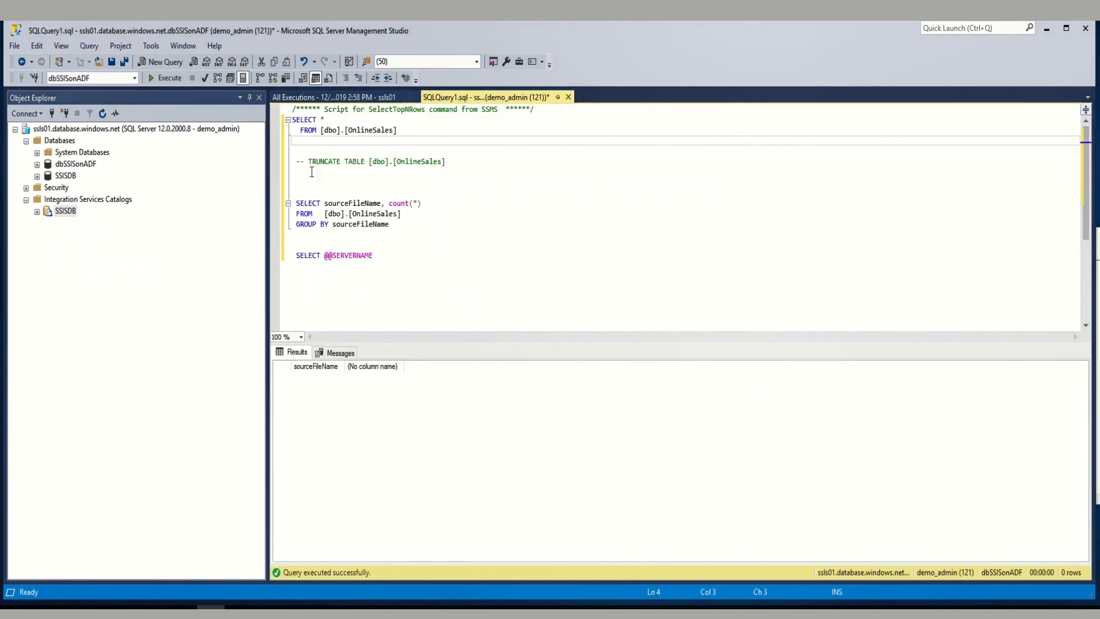
pyautogui.moveTo(444, 236); pyautogui.dragTo(294, 203)
pyautogui.click(169, 78)
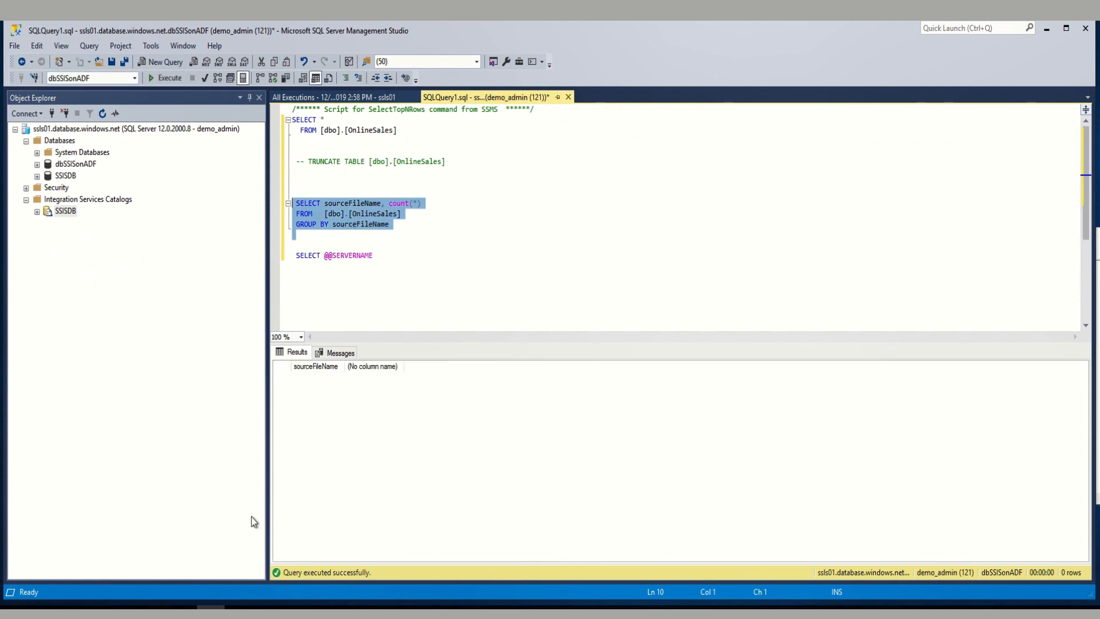
# Switch to Azure Storage Explorer, examine the Archive and Source folders under FileLanding in ssisonadf, and close the window
pyautogui.click(184, 609)
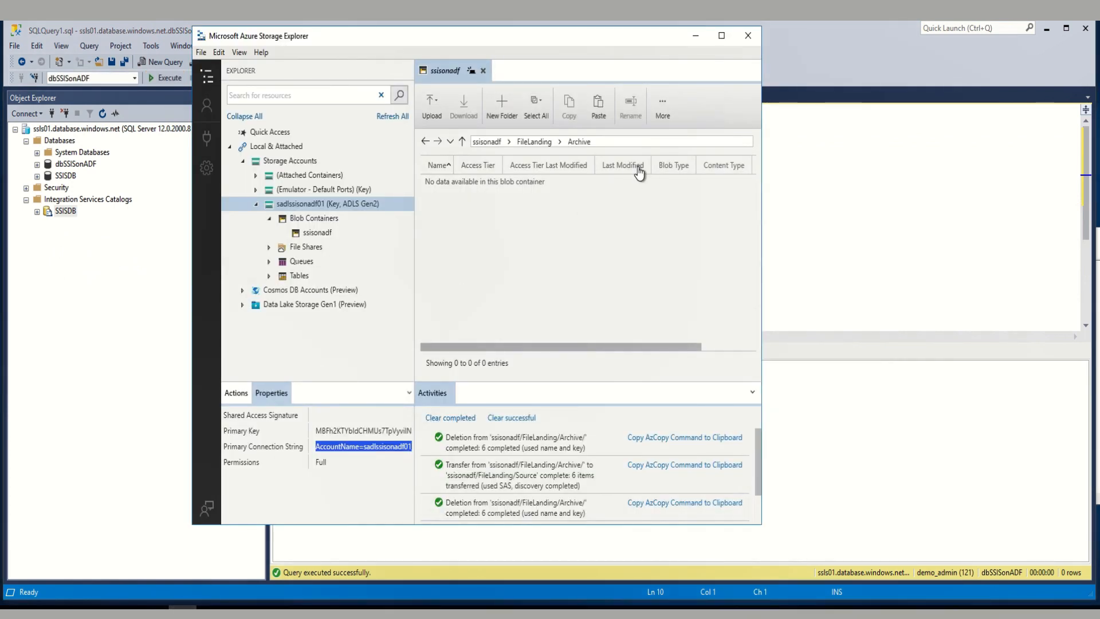
pyautogui.click(535, 143)
pyautogui.click(457, 199)
pyautogui.doubleClick(457, 202)
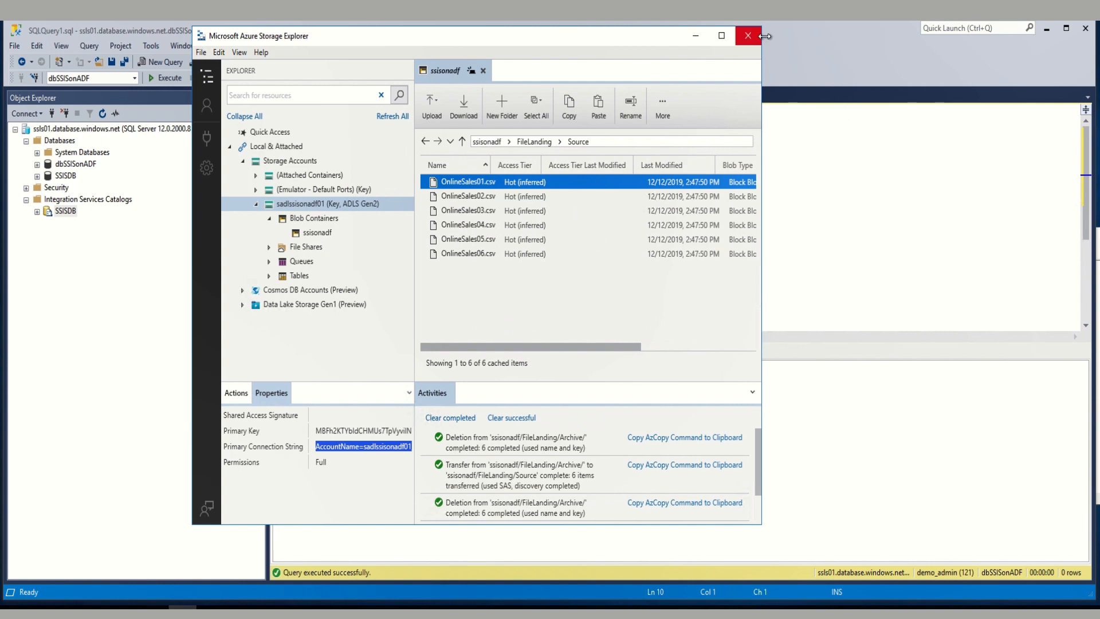
pyautogui.click(748, 35)
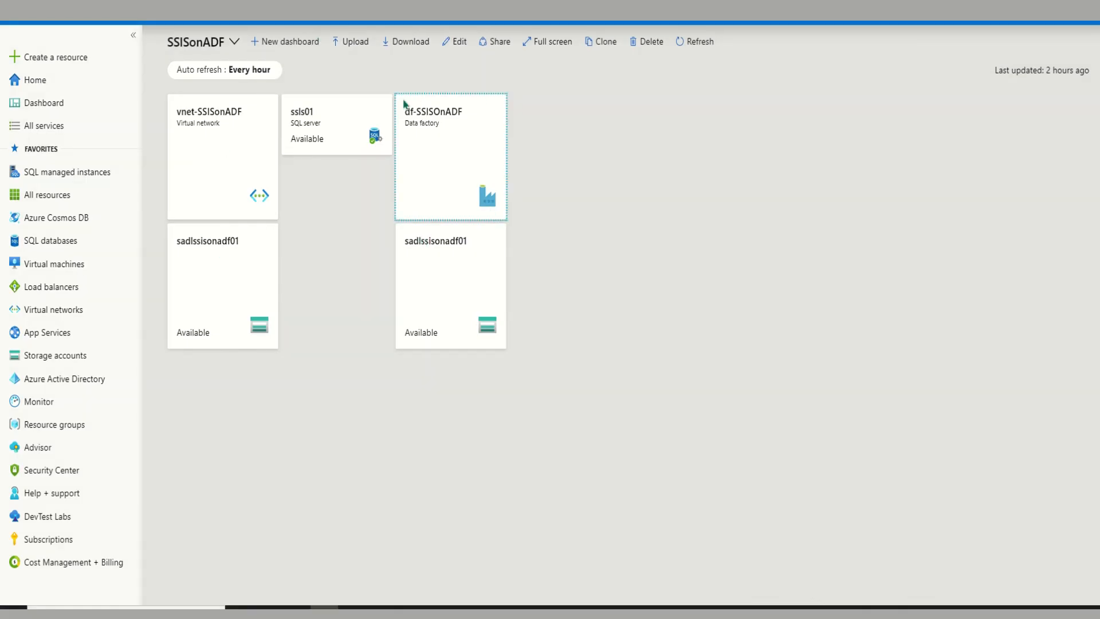
# In the Azure portal, open the df-SSISOnADF data factory for authoring and create a pipeline named SSIS Pipeline
pyautogui.click(459, 148)
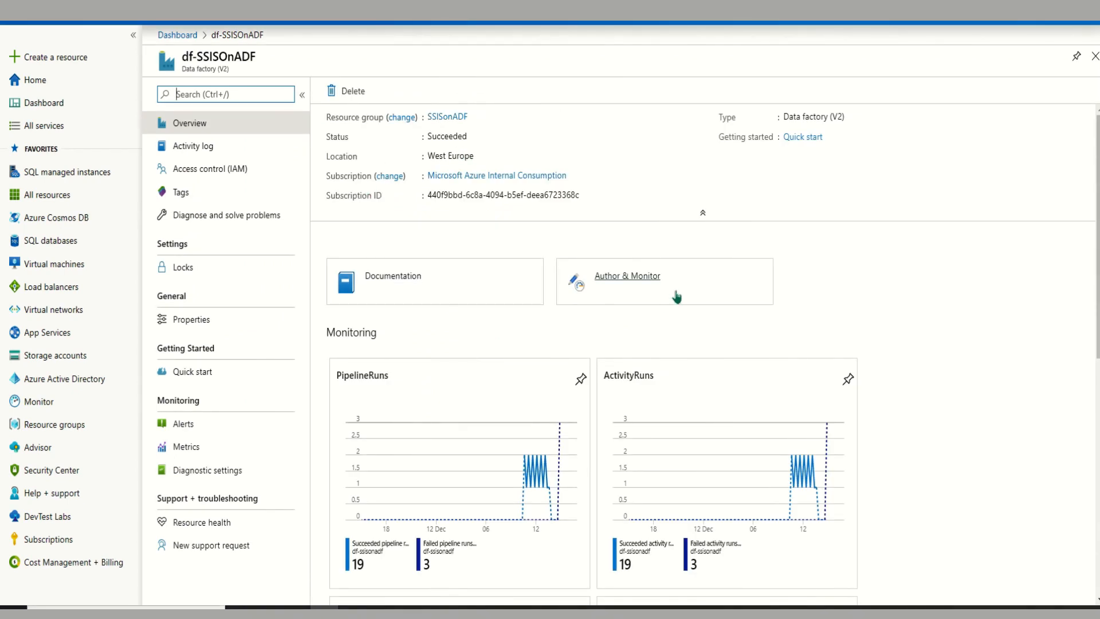
pyautogui.click(618, 283)
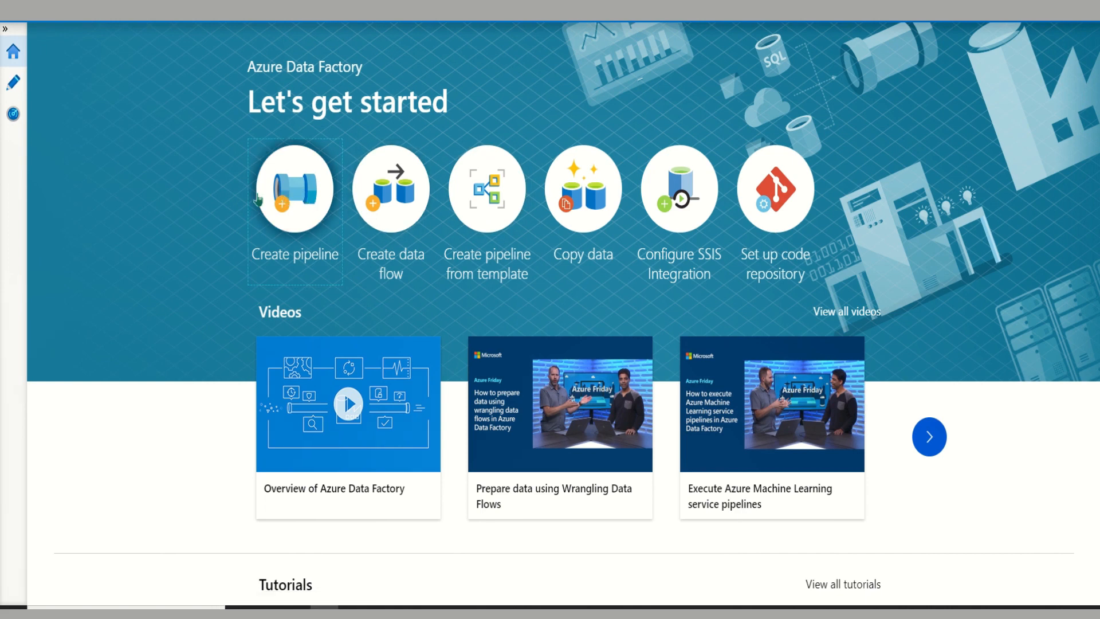
pyautogui.click(301, 198)
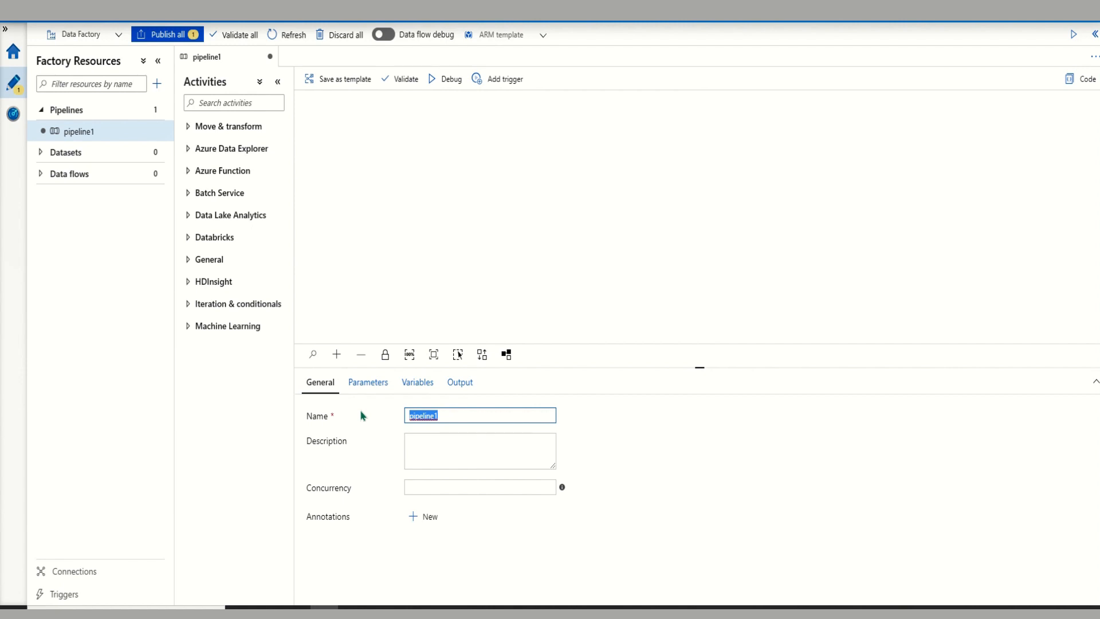
pyautogui.write('SSIS P')
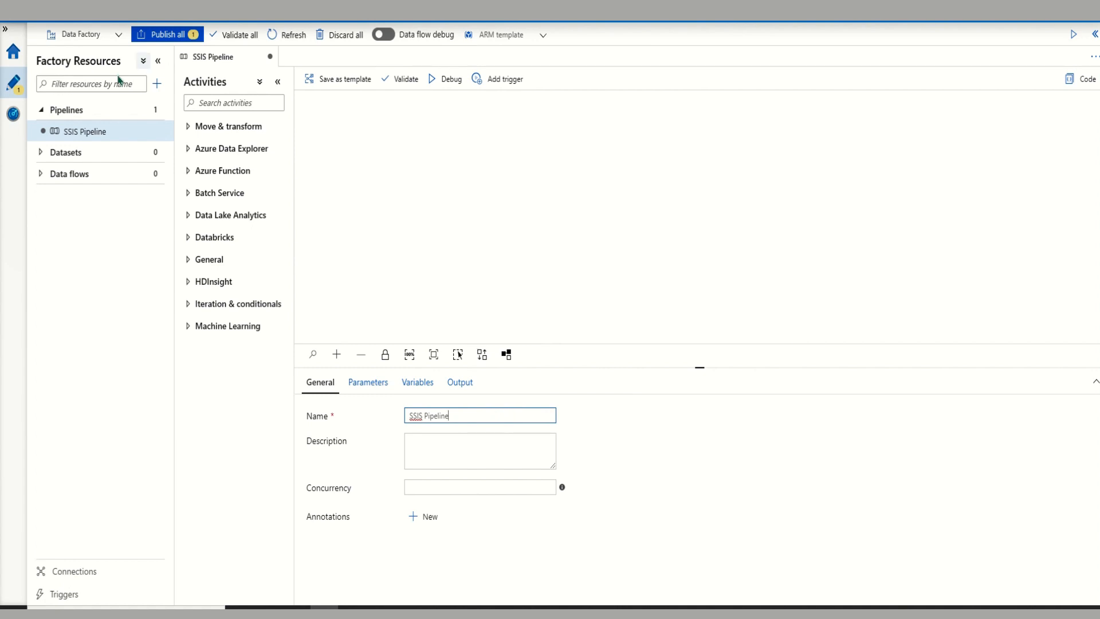
# Add an Execute SSIS package activity from the General activities to the SSIS Pipeline canvas
pyautogui.click(188, 261)
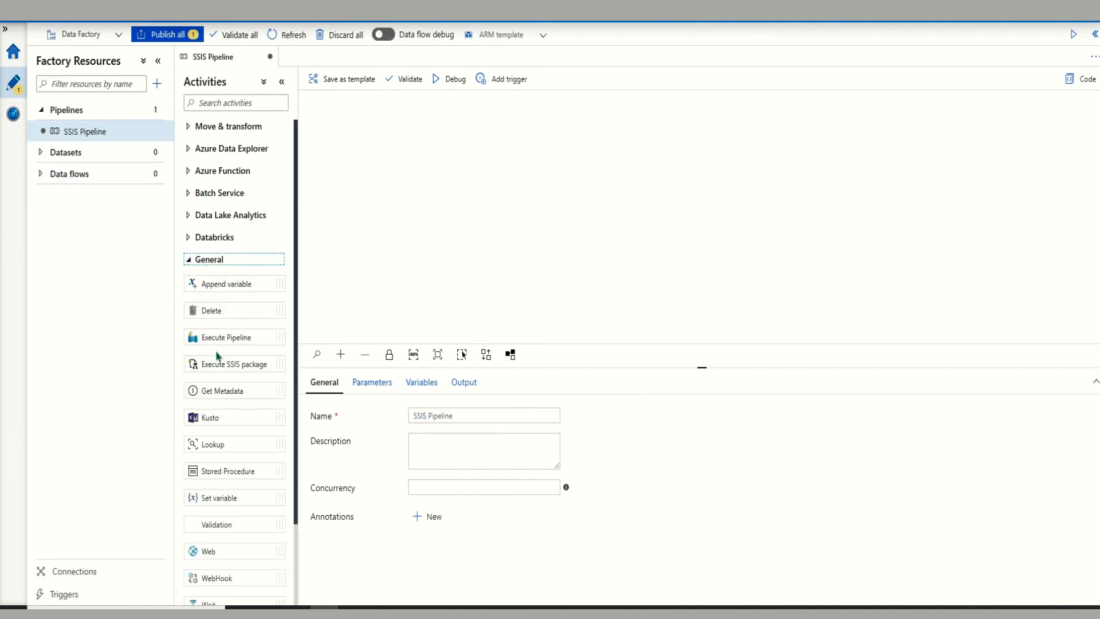
pyautogui.moveTo(209, 363); pyautogui.dragTo(626, 196)
pyautogui.moveTo(245, 360); pyautogui.dragTo(626, 183)
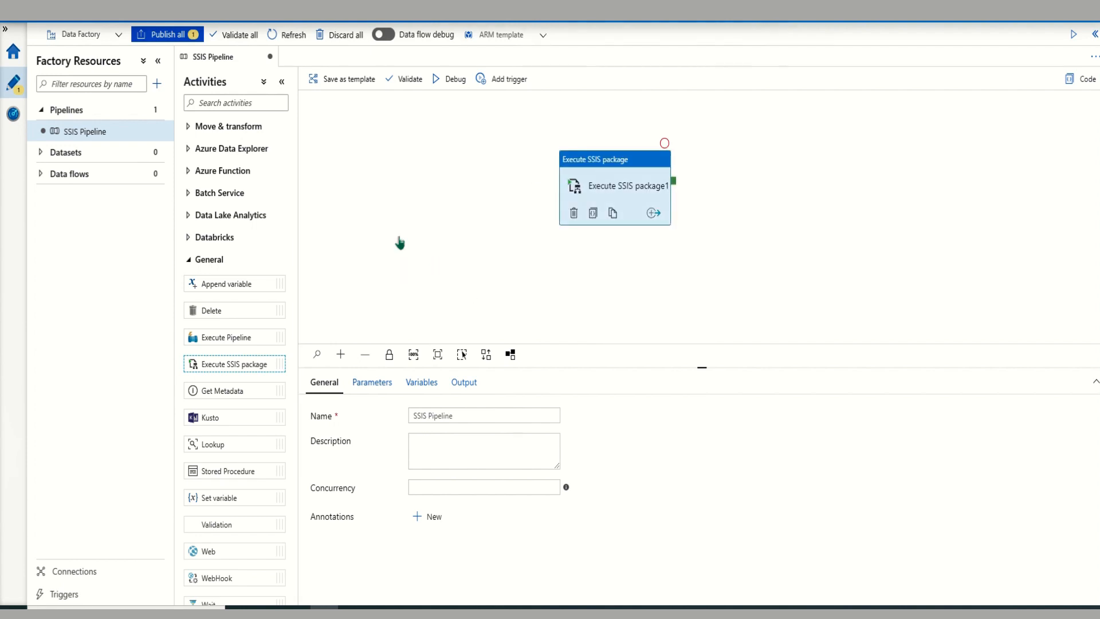
# Rename the Execute SSIS package activity to Execute SSIS package Data Lake Demo
pyautogui.click(402, 220)
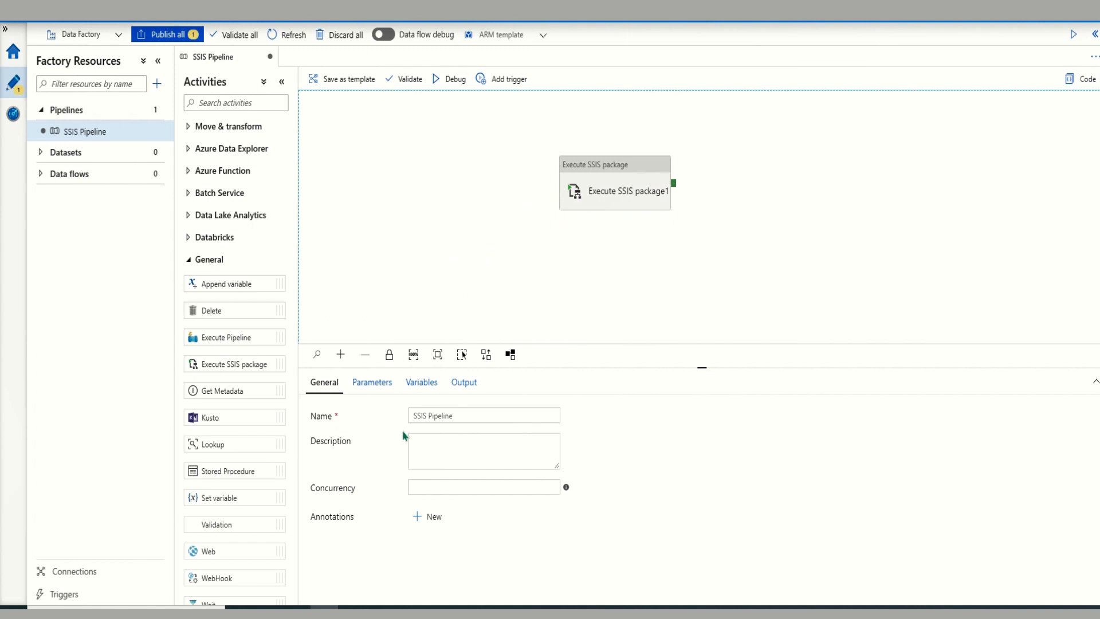
pyautogui.click(638, 168)
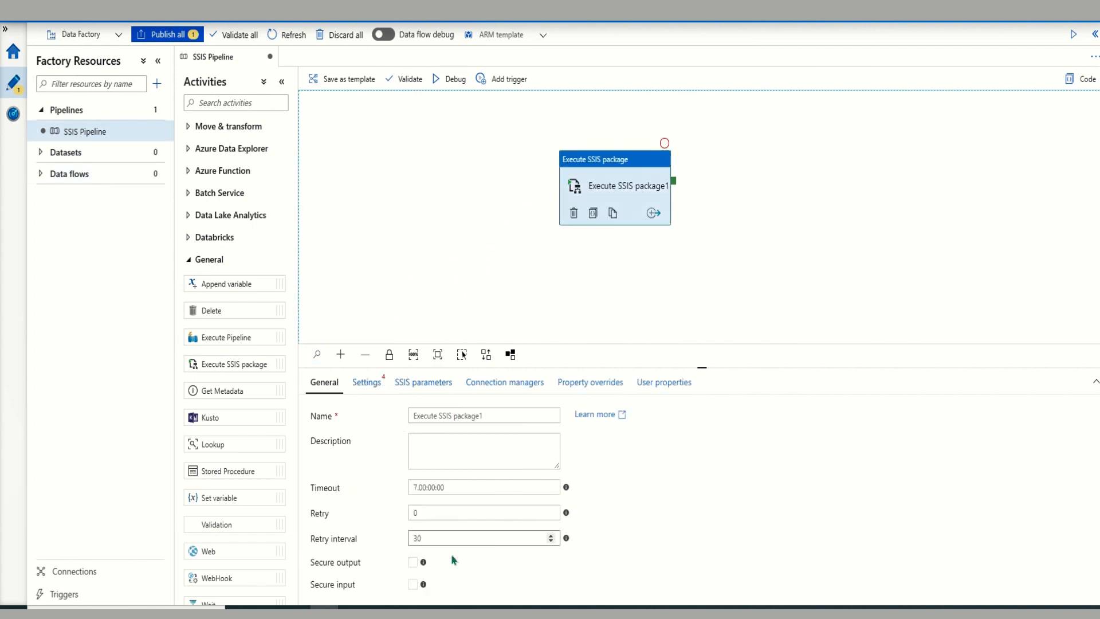
pyautogui.click(493, 415)
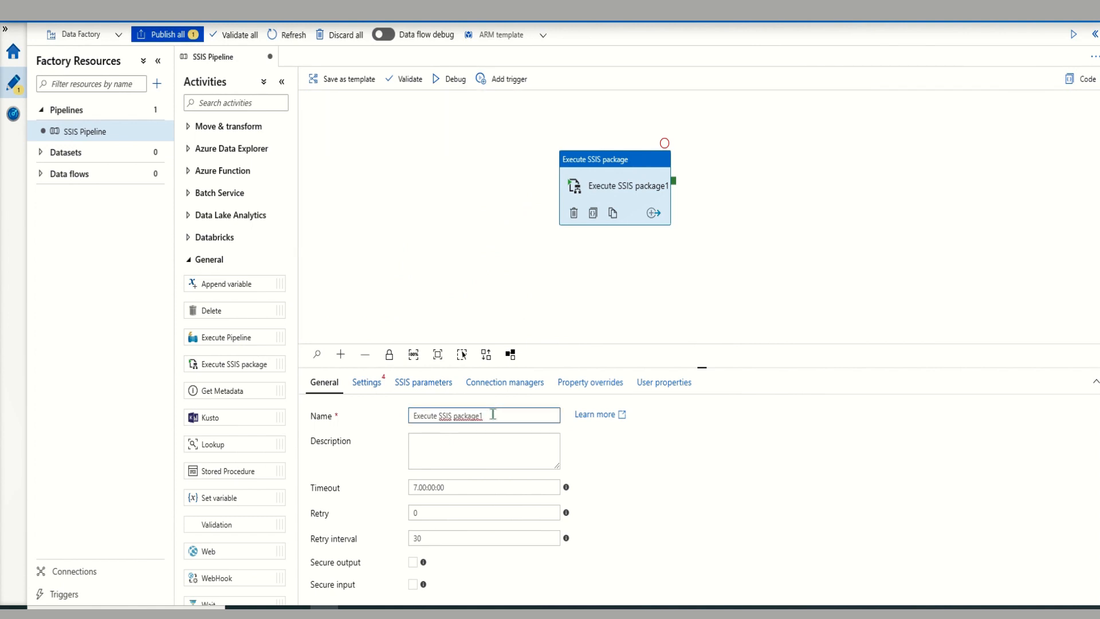
pyautogui.press('BackSpace')
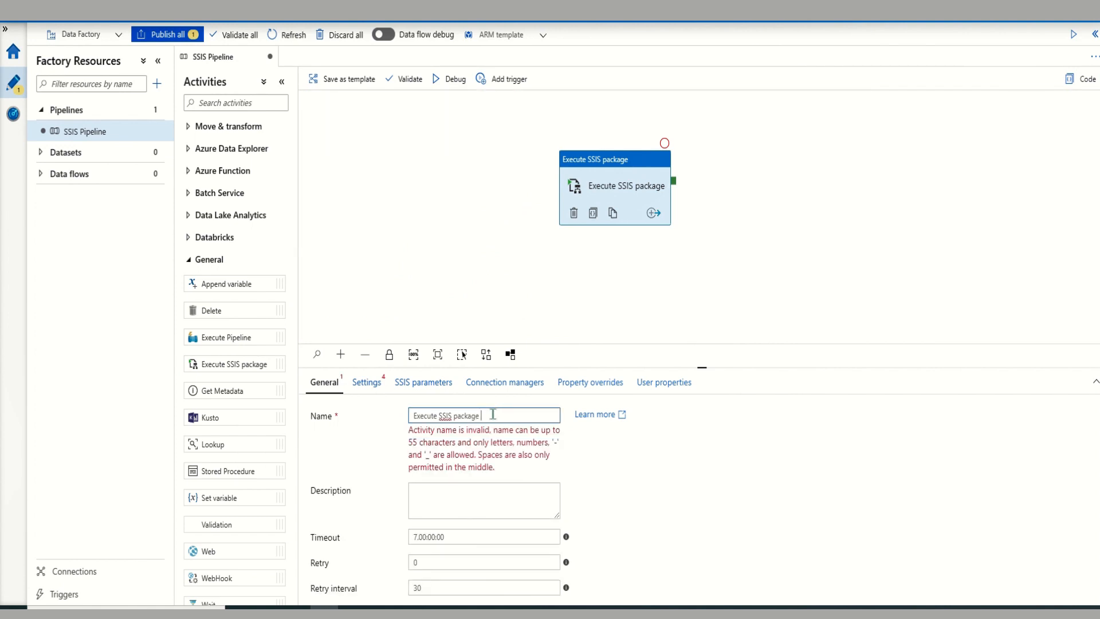
pyautogui.write('Data')
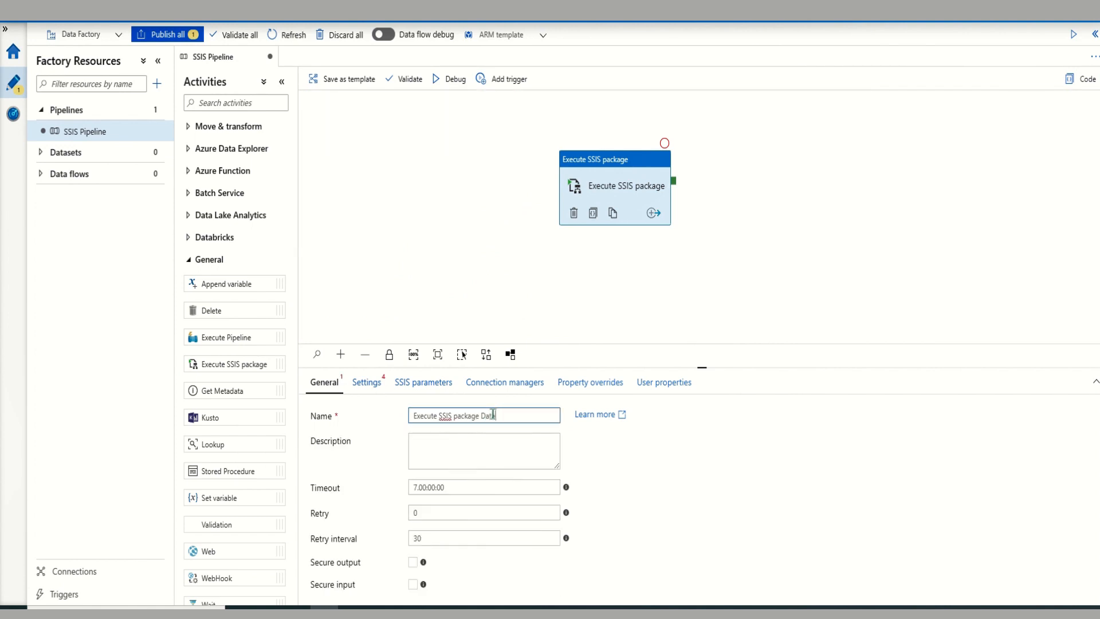
pyautogui.write(' Lake Demo')
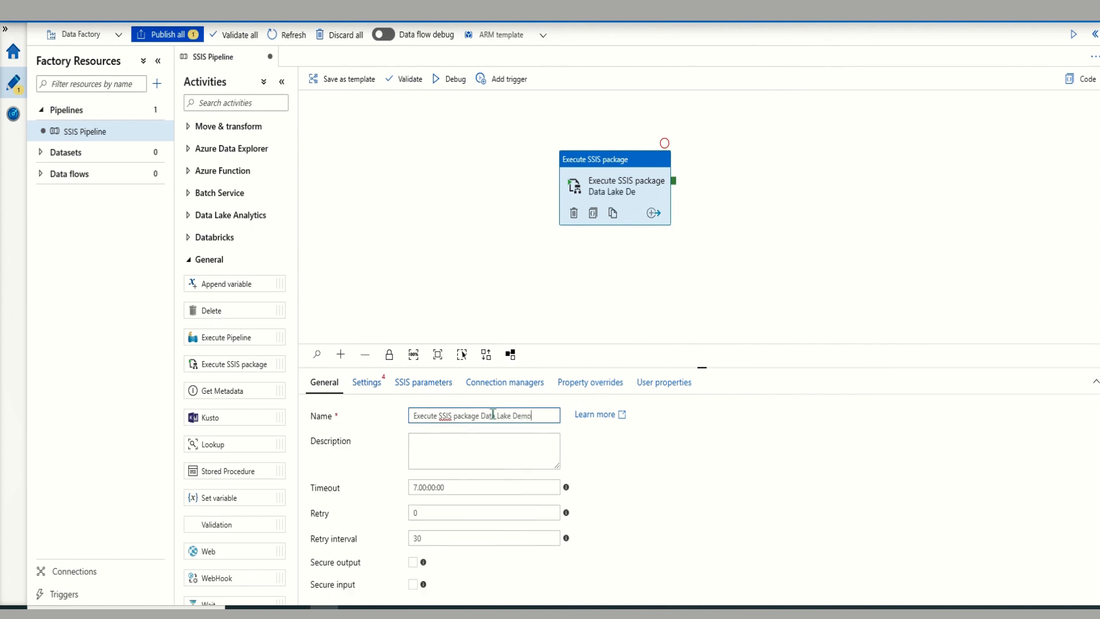
pyautogui.click(792, 452)
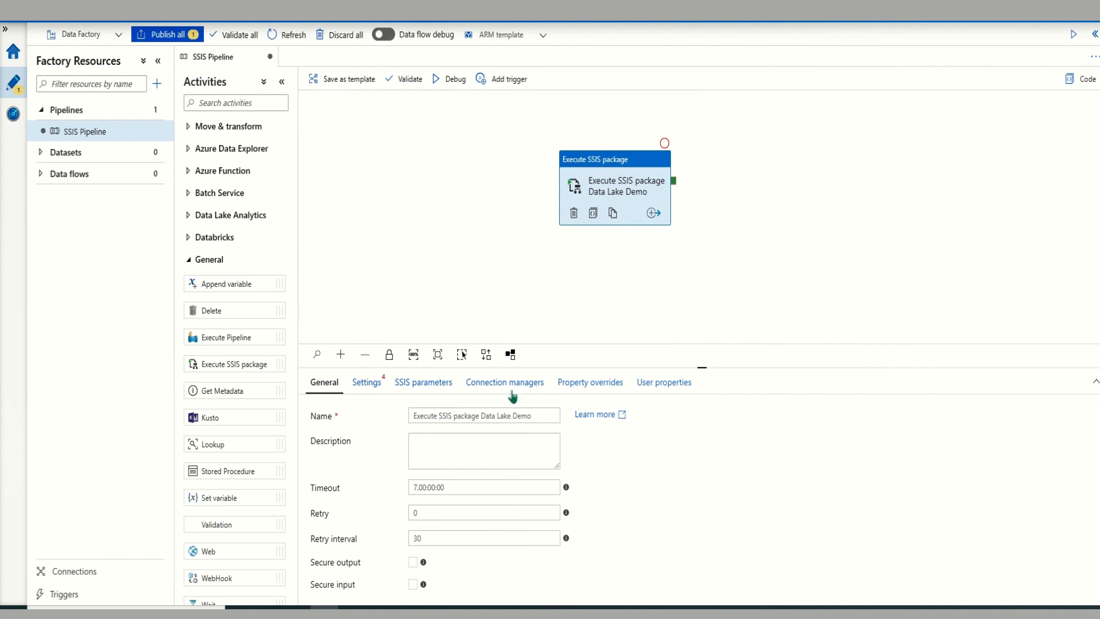
# In the activity's settings, set the Azure-SSIS IR to IR-SSISonADF
pyautogui.click(370, 388)
pyautogui.moveTo(697, 367); pyautogui.dragTo(696, 247)
pyautogui.click(579, 298)
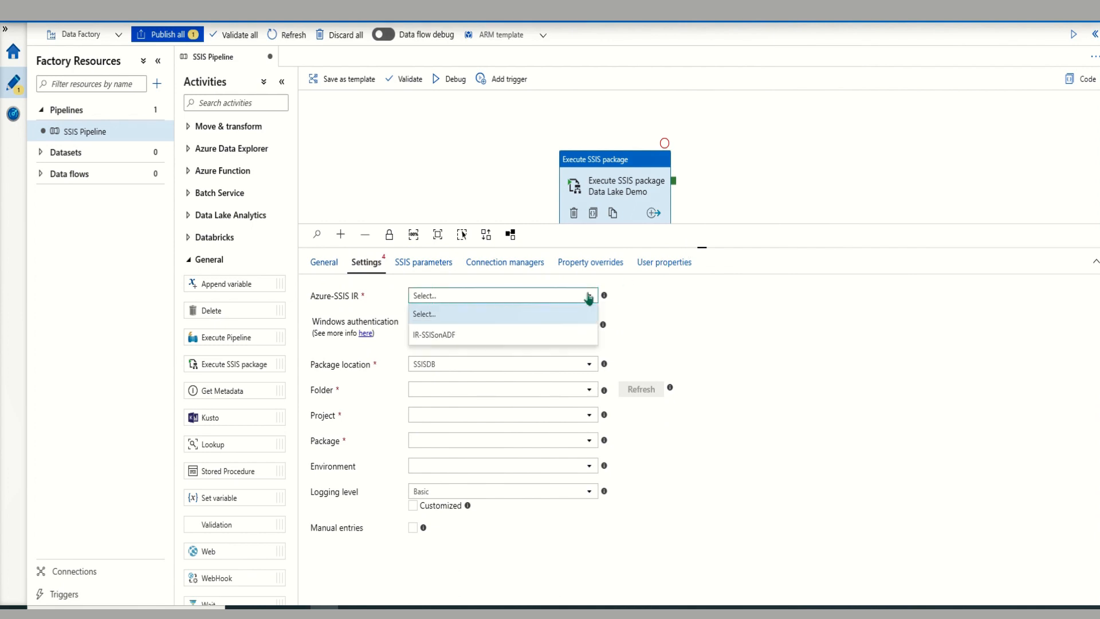
pyautogui.click(457, 334)
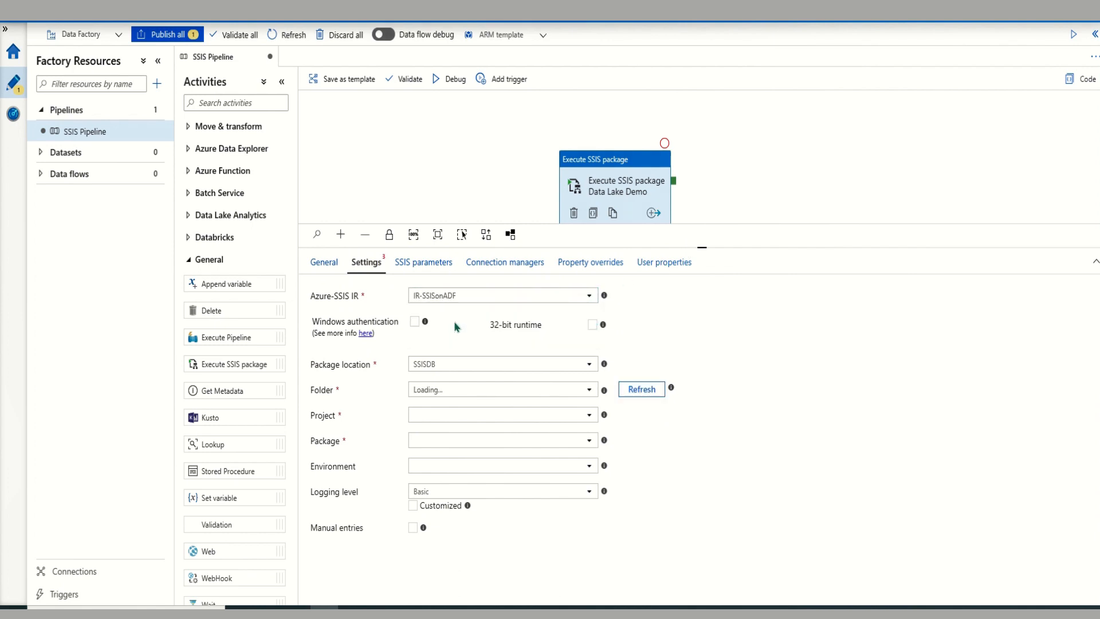
# Set the activity's folder to DataLakeDemo, project to Azure-LoadingFilesFromDataLake01 and package to Package.dtsx, and check its SSIS parameters
pyautogui.click(589, 390)
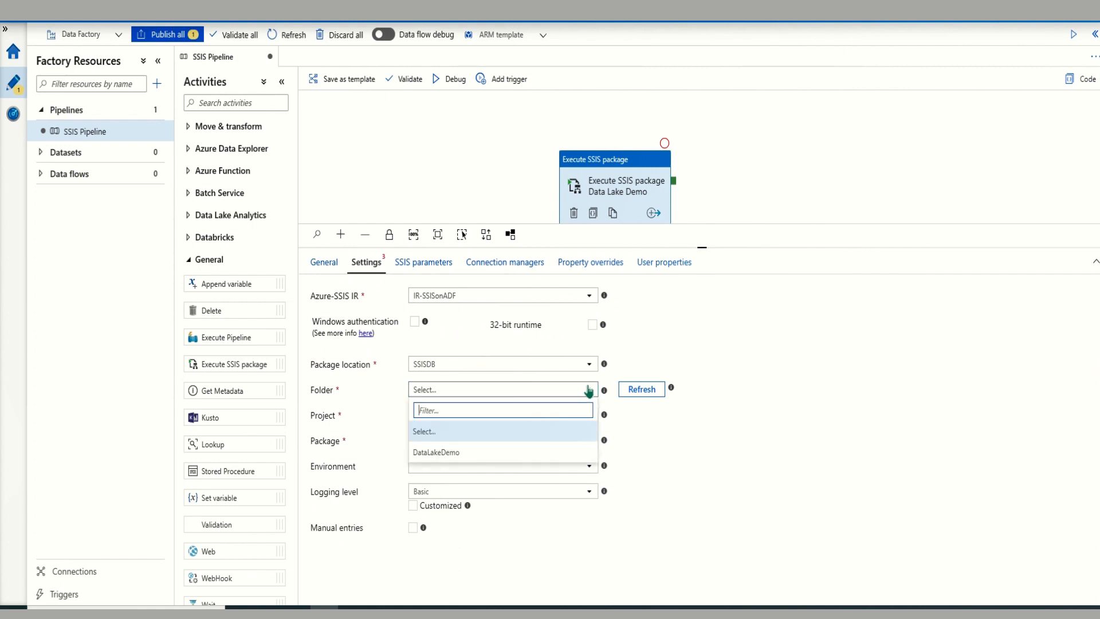
pyautogui.click(440, 453)
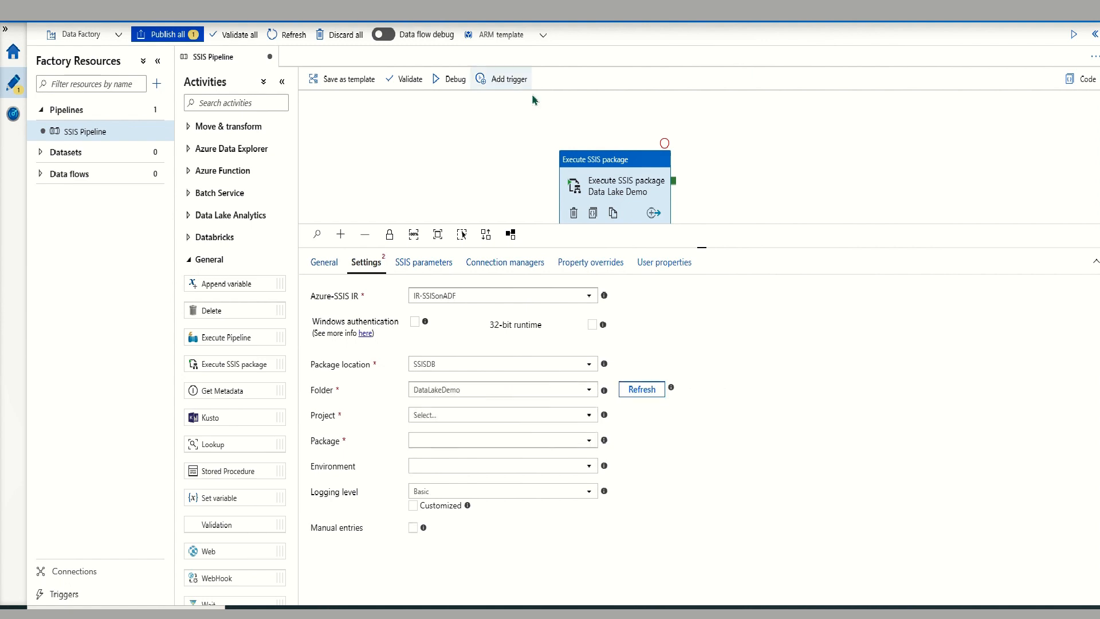
pyautogui.click(543, 418)
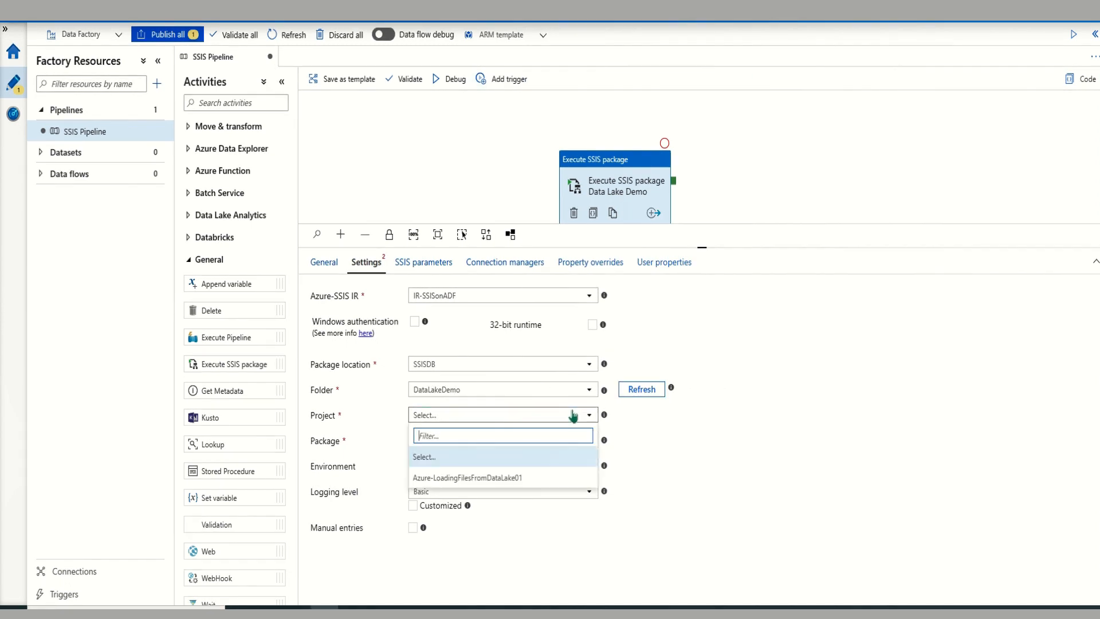
pyautogui.click(477, 477)
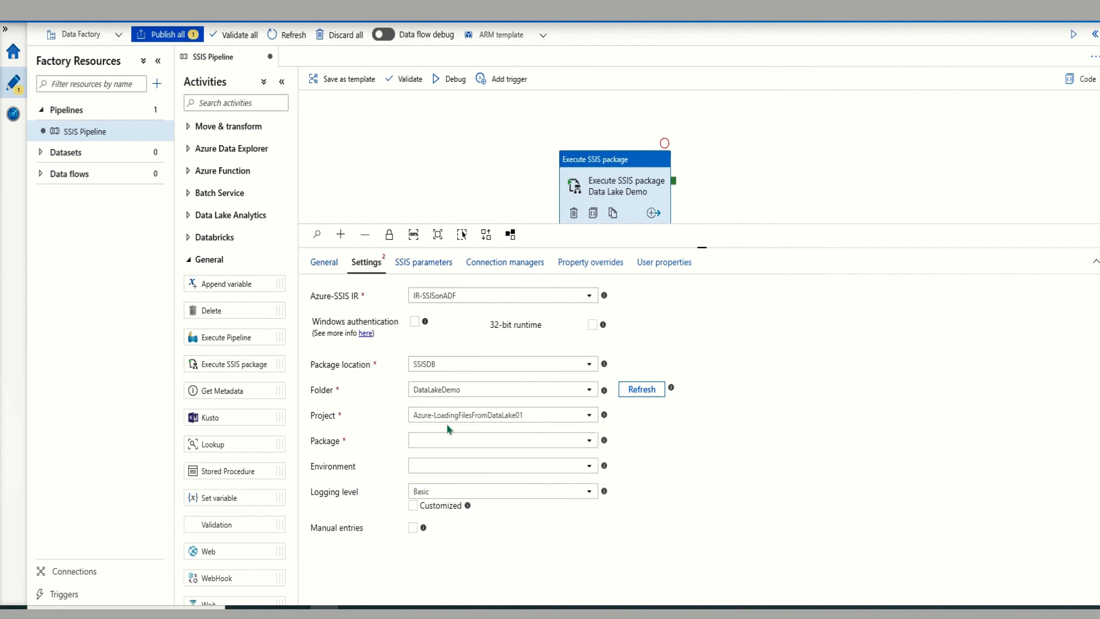
pyautogui.click(591, 441)
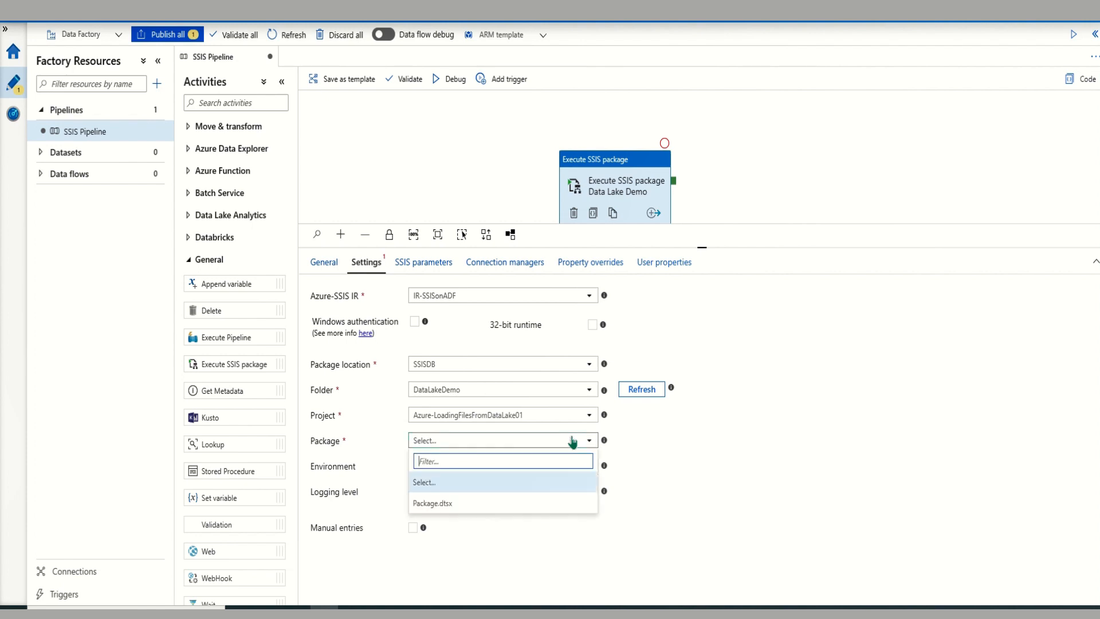
pyautogui.click(455, 503)
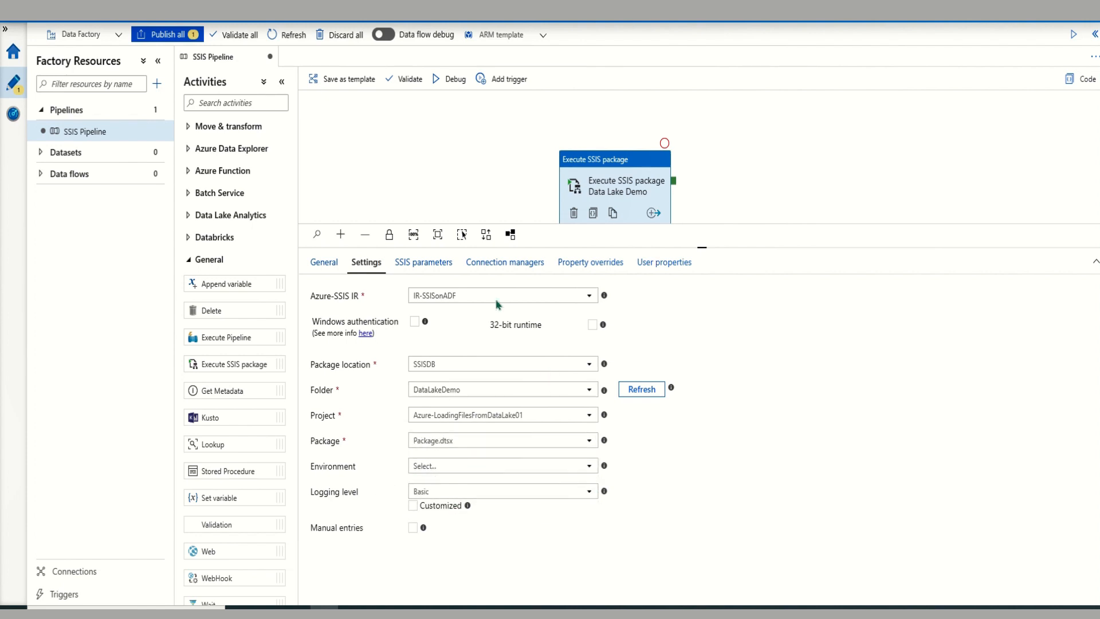
pyautogui.click(429, 263)
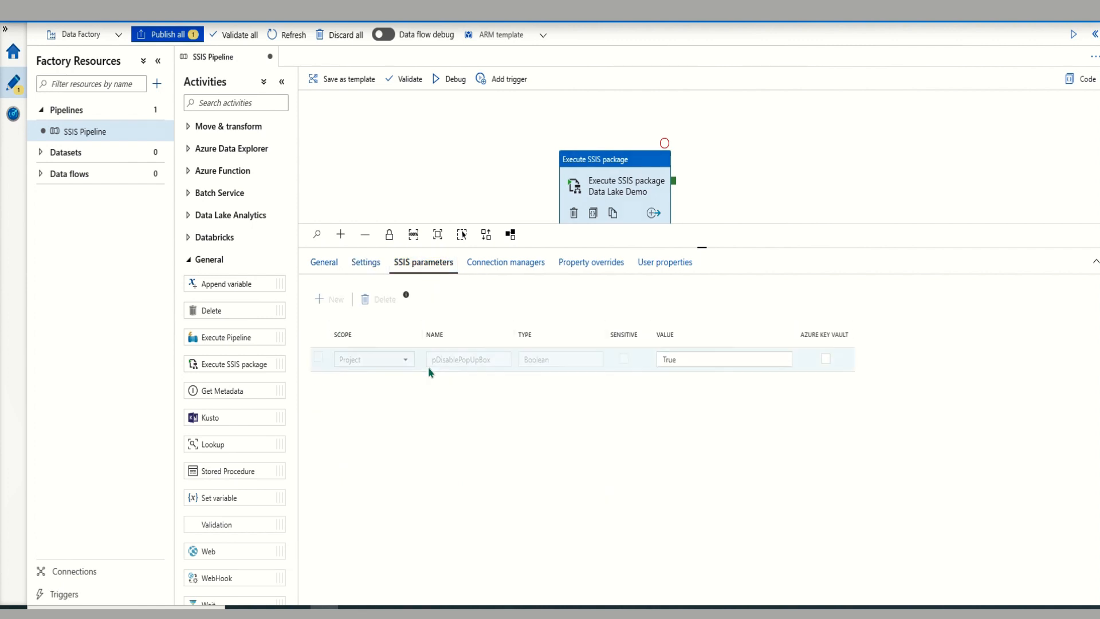
pyautogui.click(363, 267)
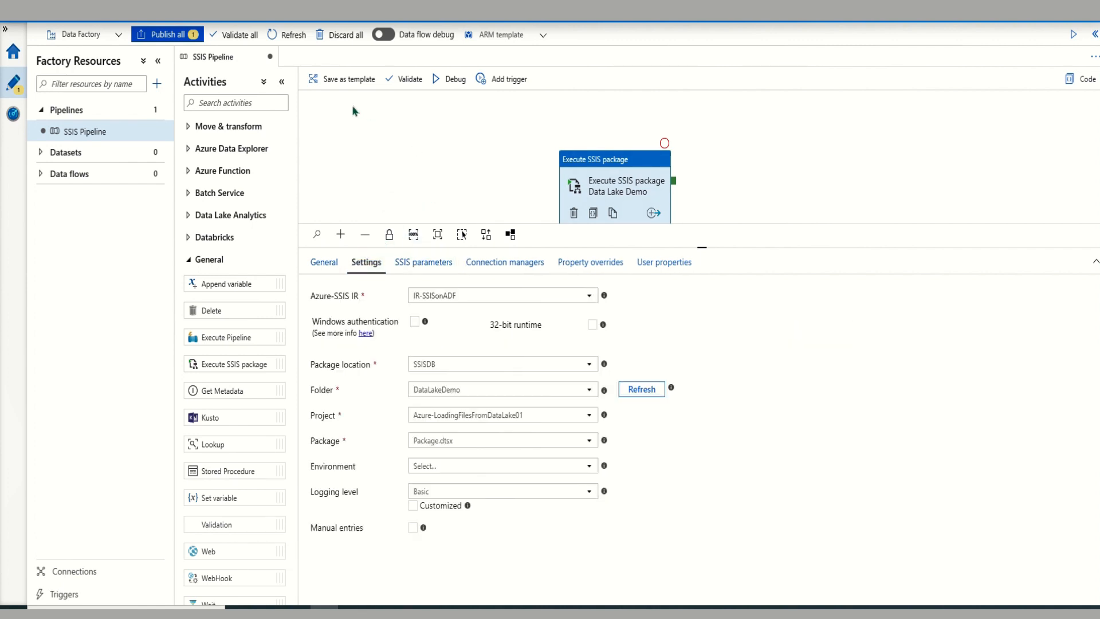
# Add a schedule trigger named "trigger - 1 minute", recurring every 1 minute, to the SSIS Pipeline and publish all changes
pyautogui.click(496, 80)
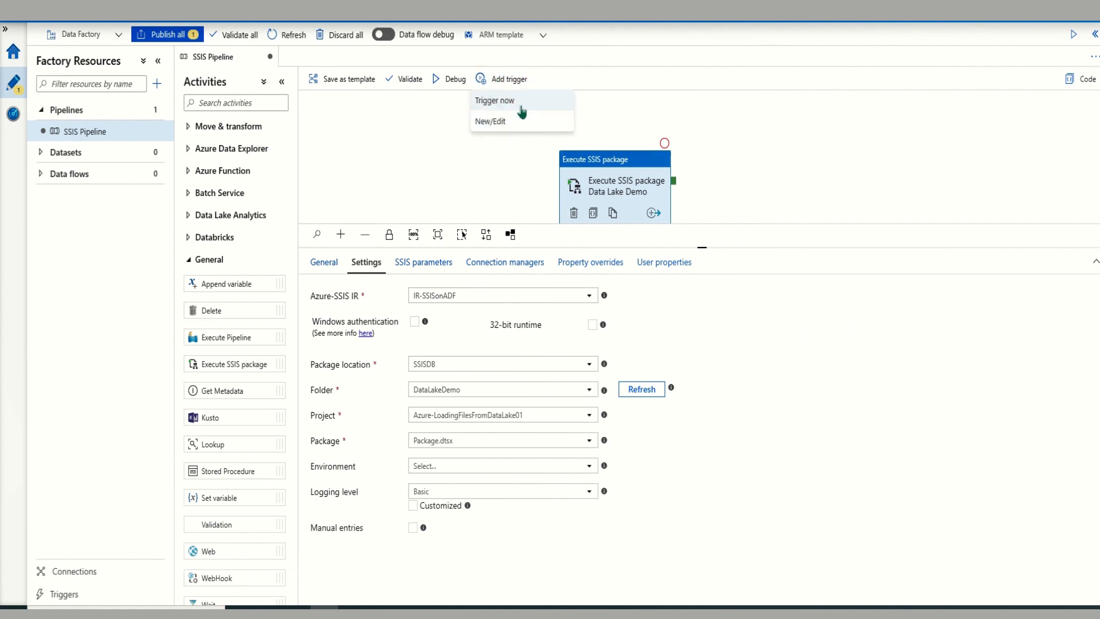
pyautogui.click(495, 124)
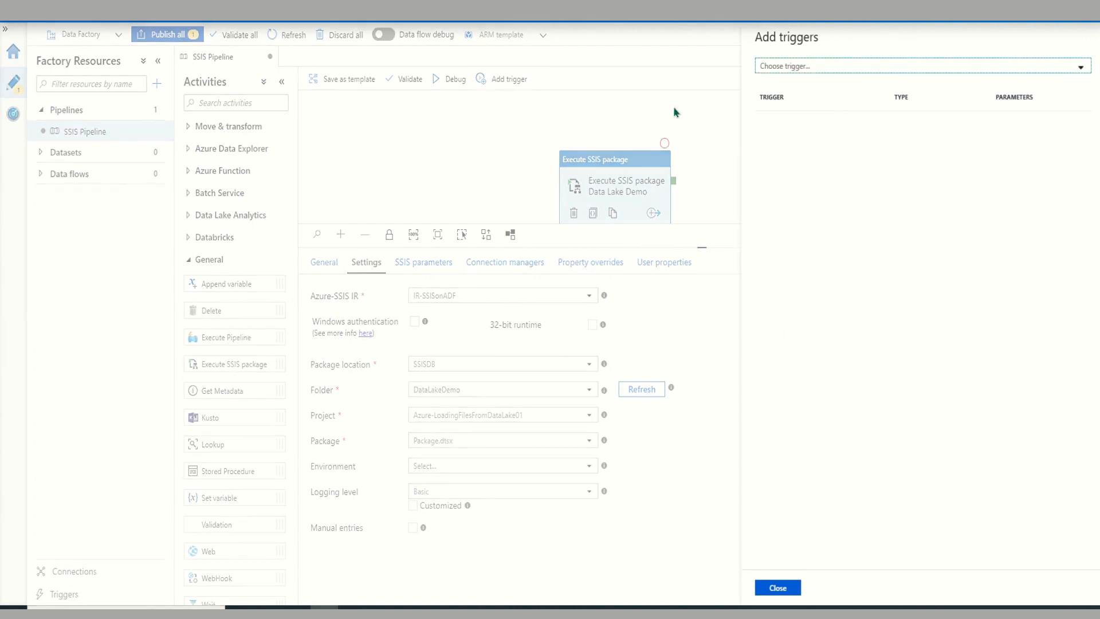
pyautogui.click(795, 69)
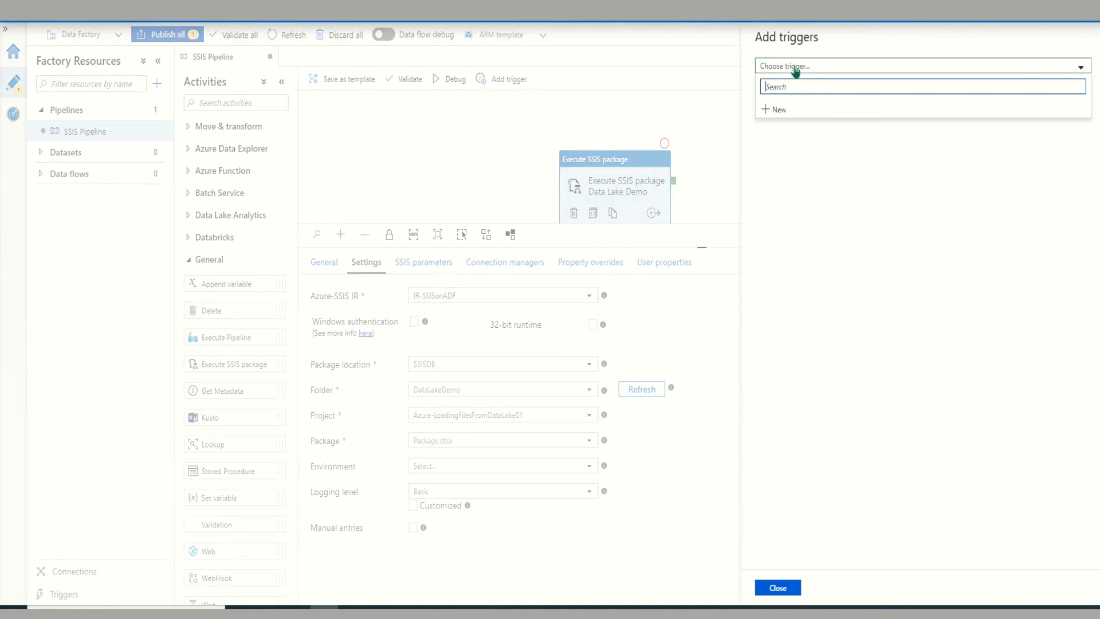
pyautogui.click(778, 109)
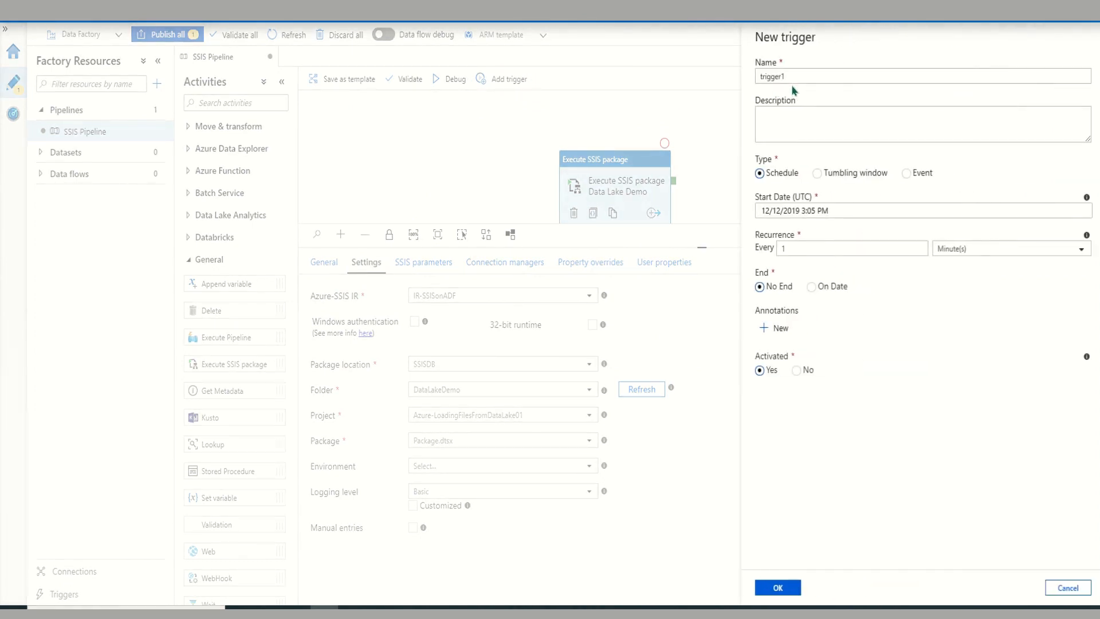
pyautogui.click(817, 76)
pyautogui.press('BackSpace')
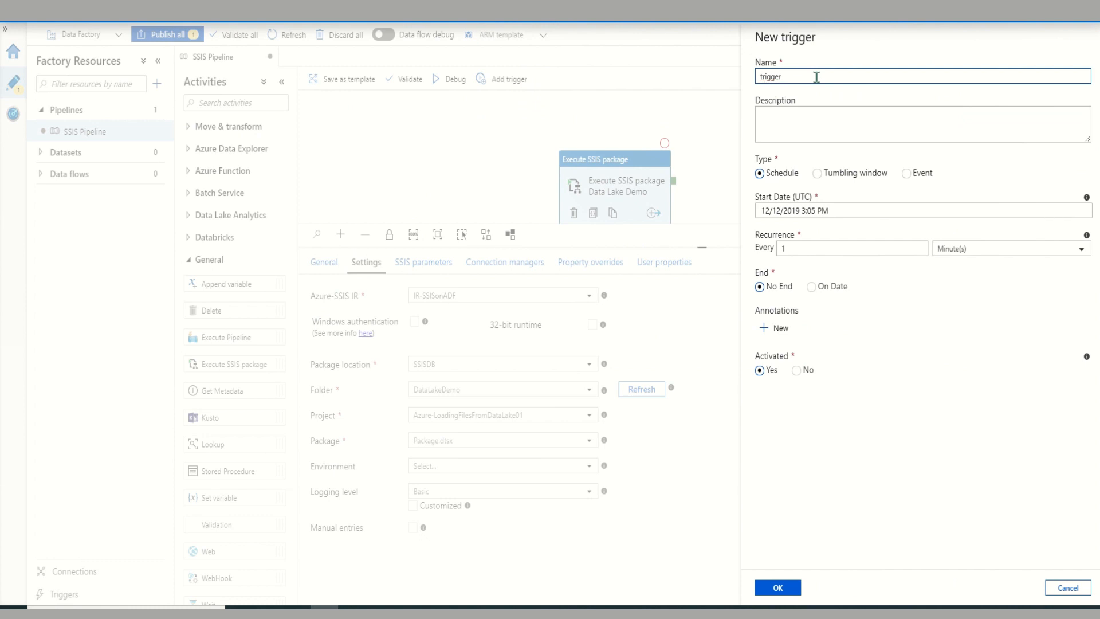
pyautogui.write('- 1 minute')
pyautogui.click(789, 588)
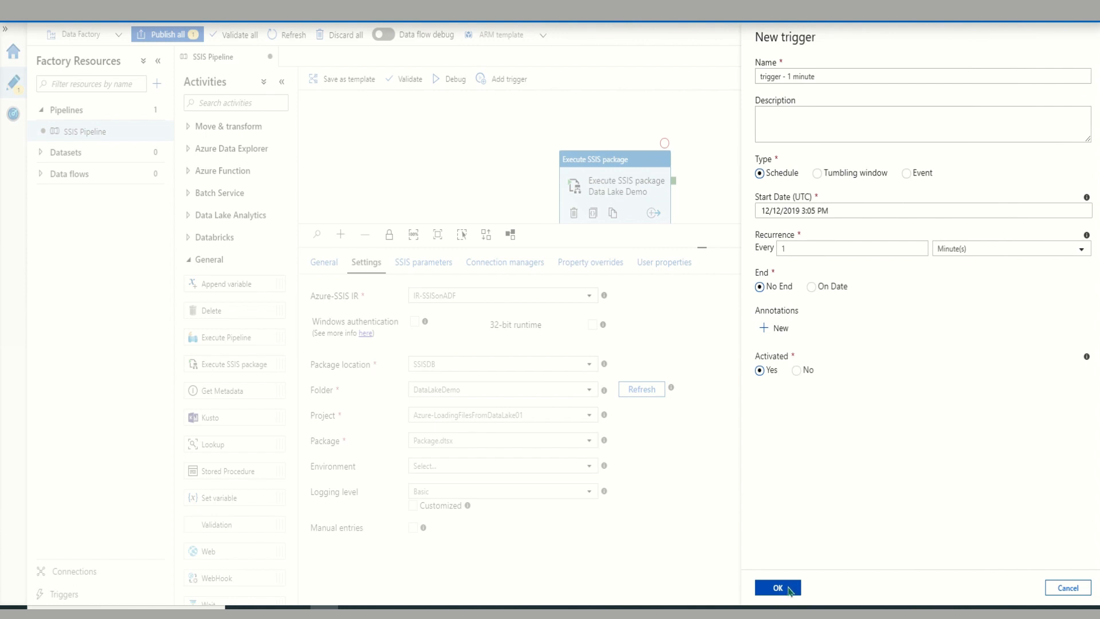
pyautogui.click(785, 588)
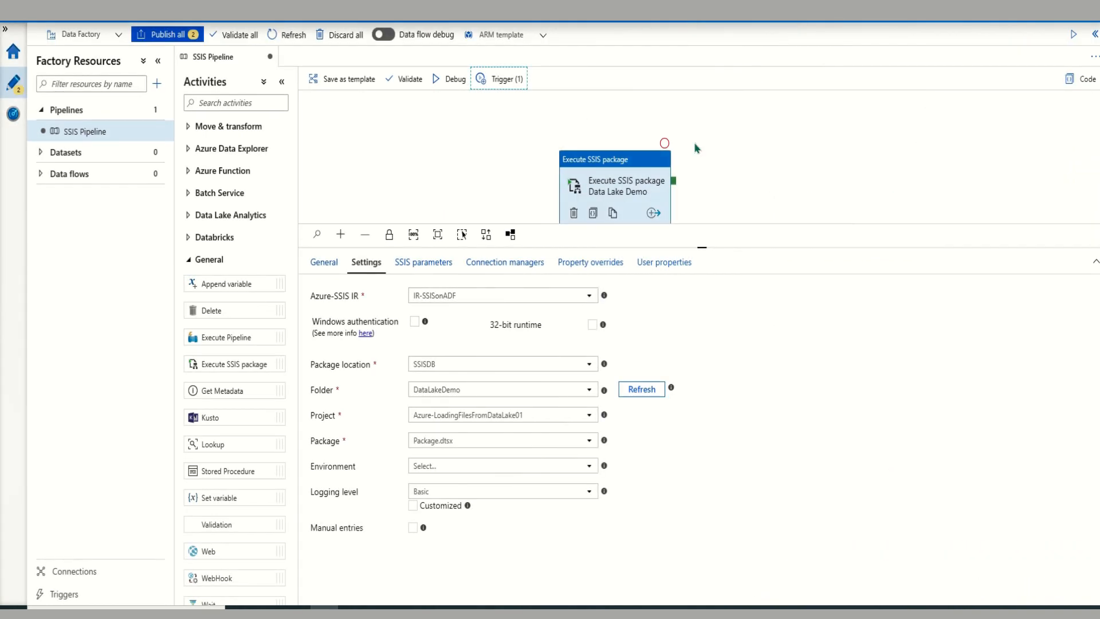
pyautogui.click(169, 38)
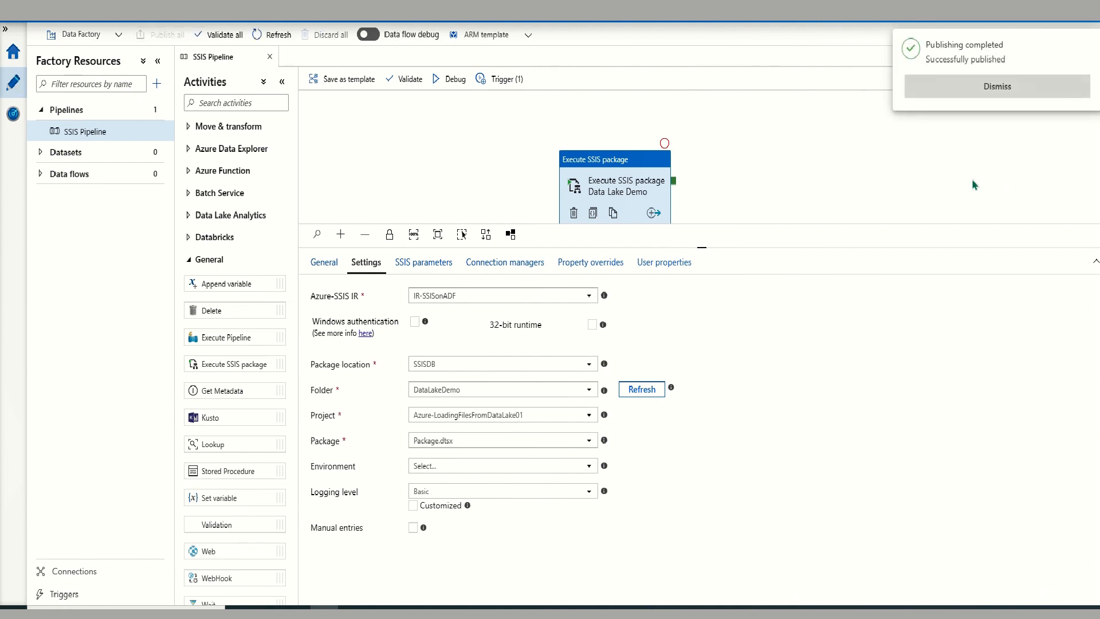
pyautogui.click(998, 87)
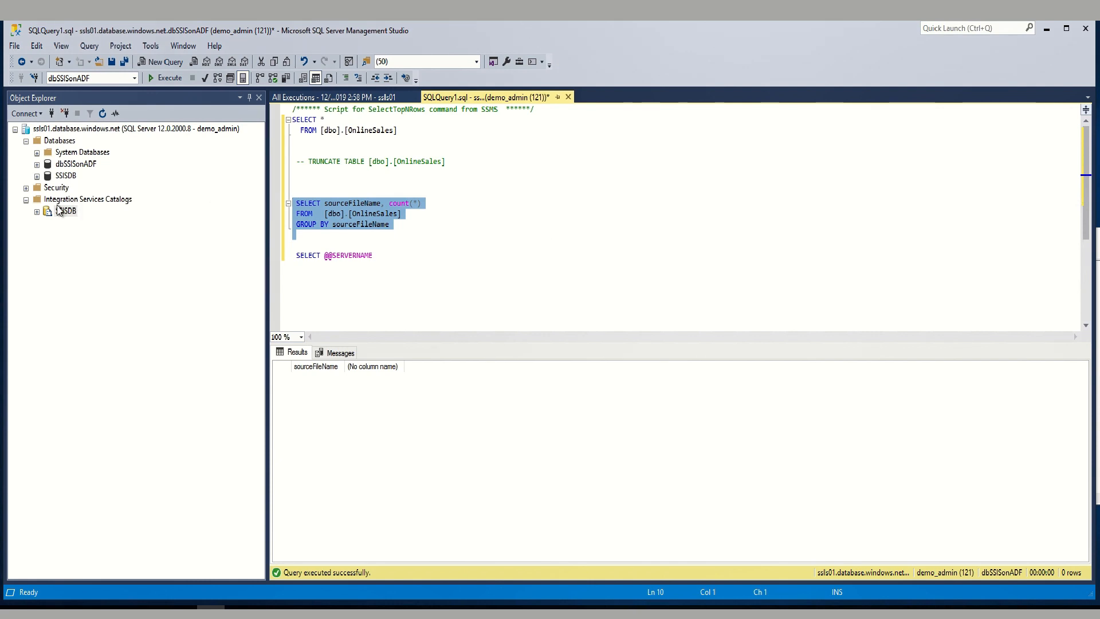
# Switch to SQL Server Management Studio, view the All Executions report for the DataLakeDemo folder in SSISDB, and close the report
pyautogui.rightClick(62, 211)
pyautogui.click(36, 212)
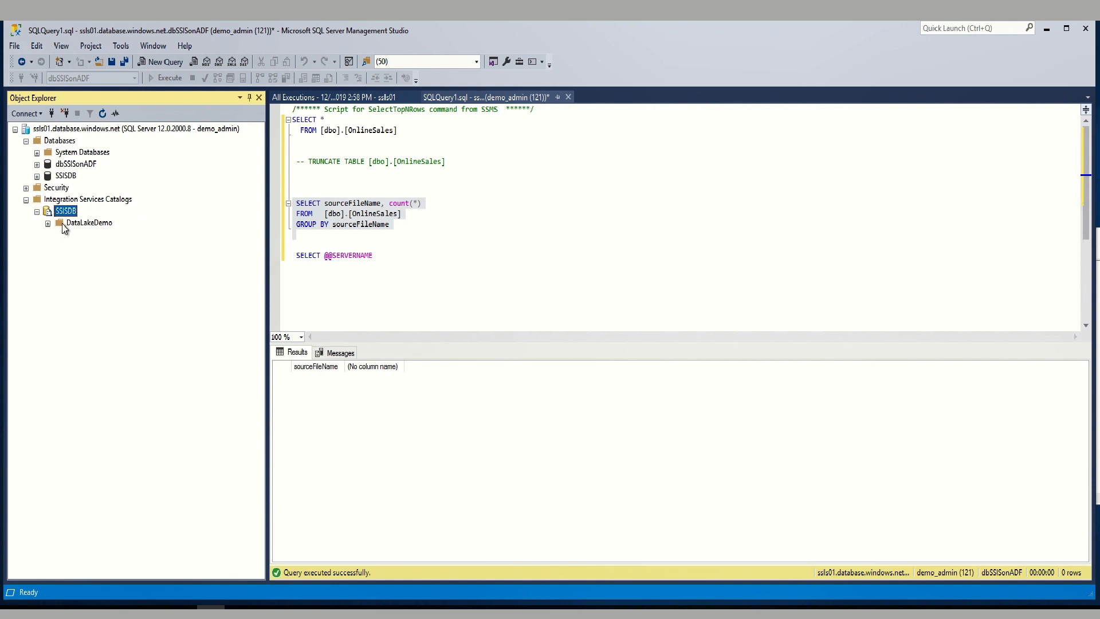
pyautogui.rightClick(78, 227)
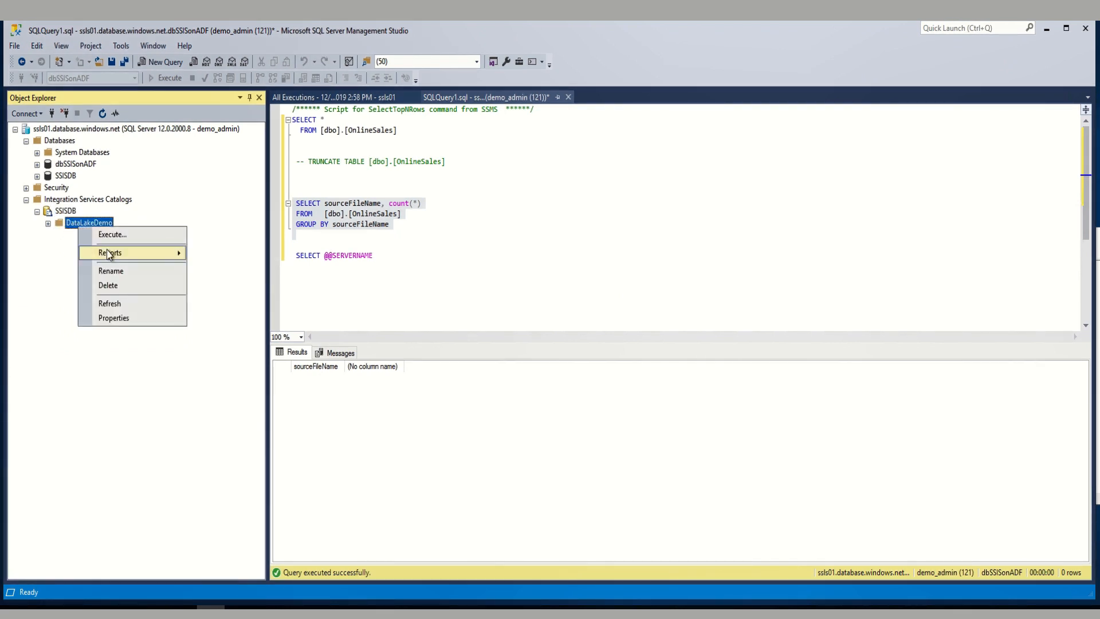
pyautogui.moveTo(118, 253)
pyautogui.moveTo(269, 255)
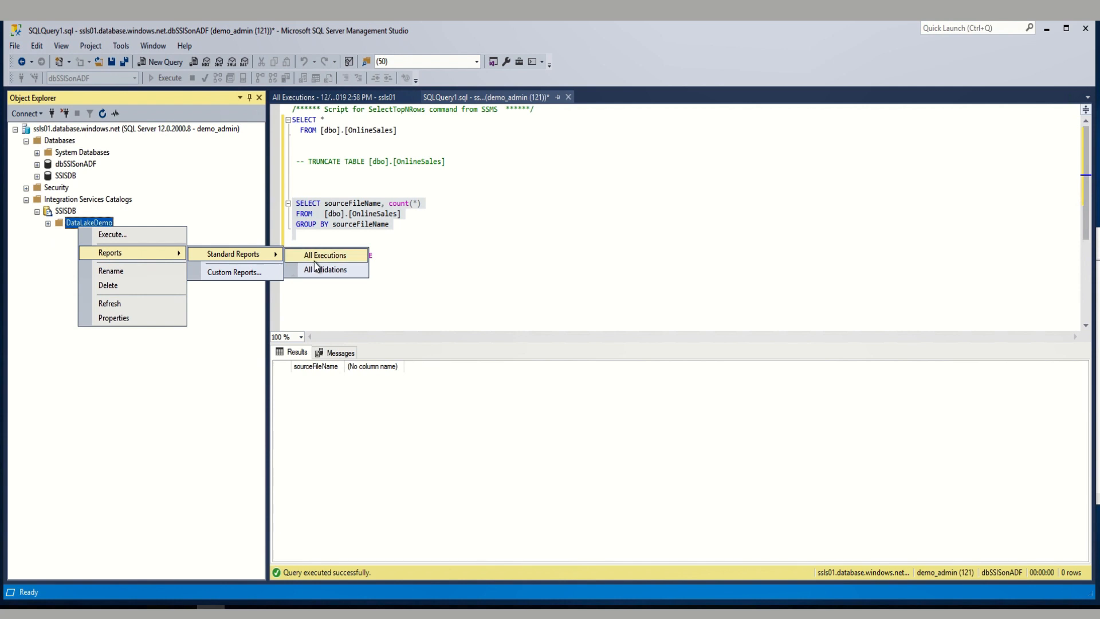
pyautogui.click(315, 261)
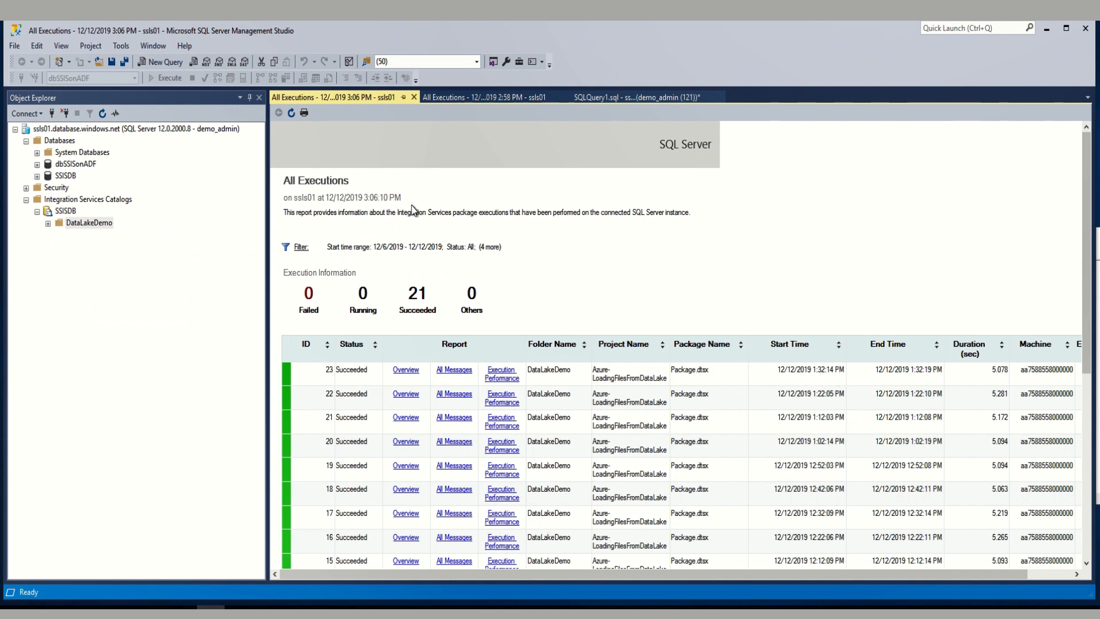
pyautogui.click(414, 97)
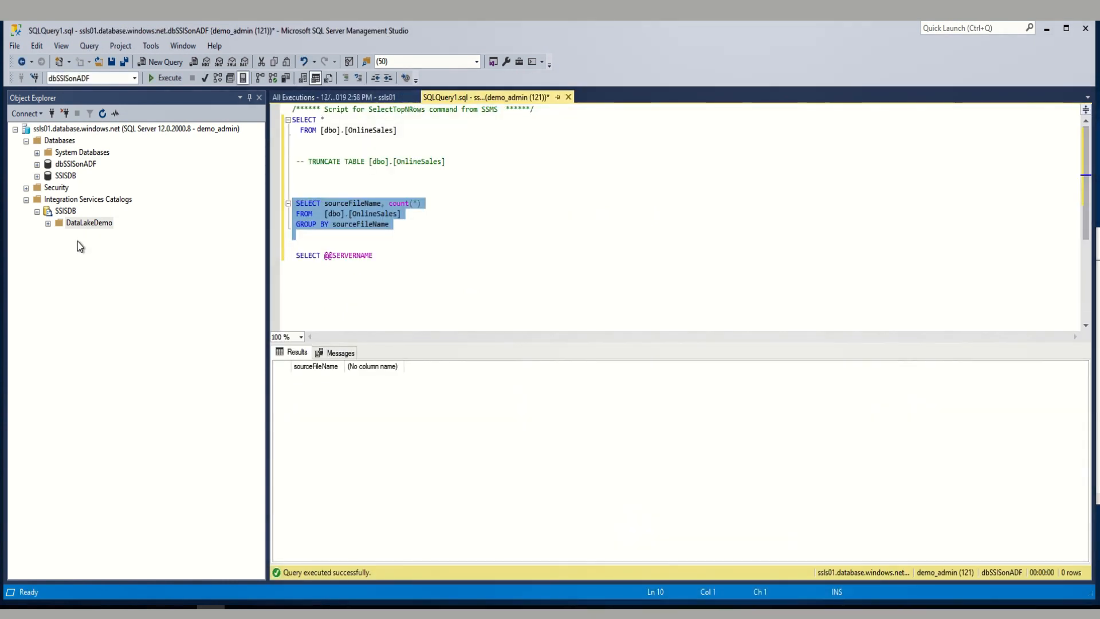
# Open the All Executions report for the Azure-LoadingFilesFromDataLake01 project and examine its package executions
pyautogui.click(48, 223)
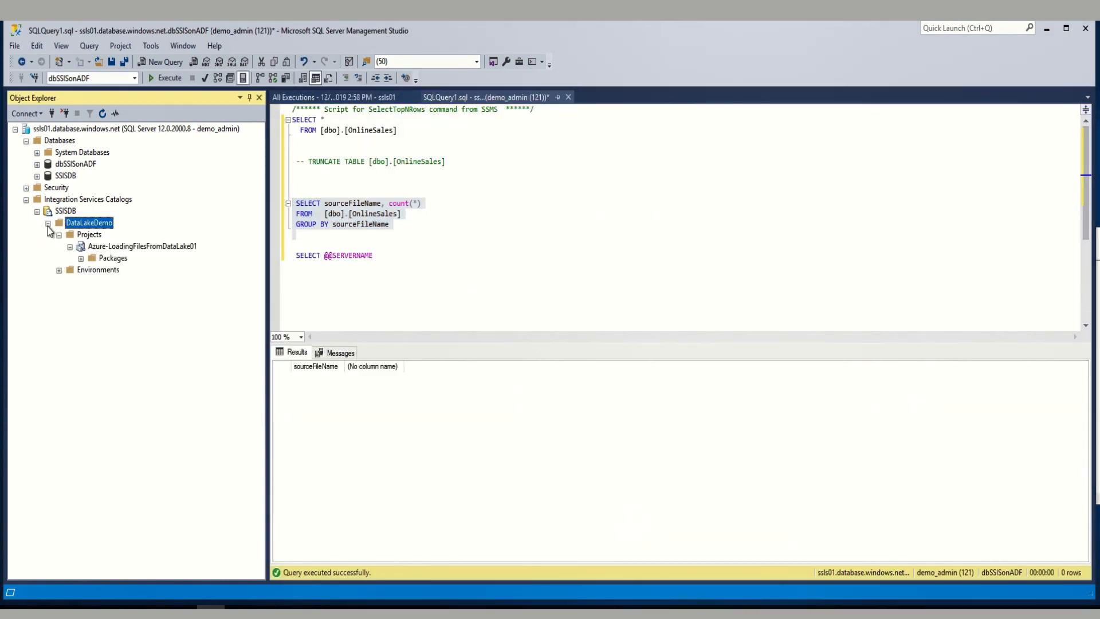
pyautogui.click(138, 251)
pyautogui.rightClick(134, 249)
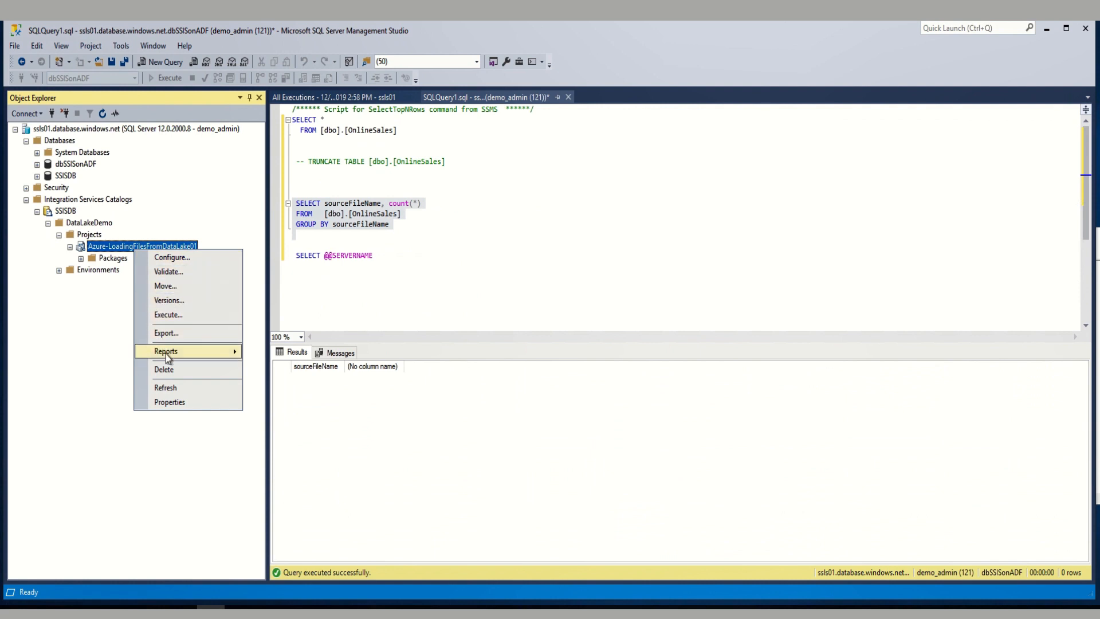
pyautogui.moveTo(188, 353)
pyautogui.moveTo(286, 354)
pyautogui.click(378, 353)
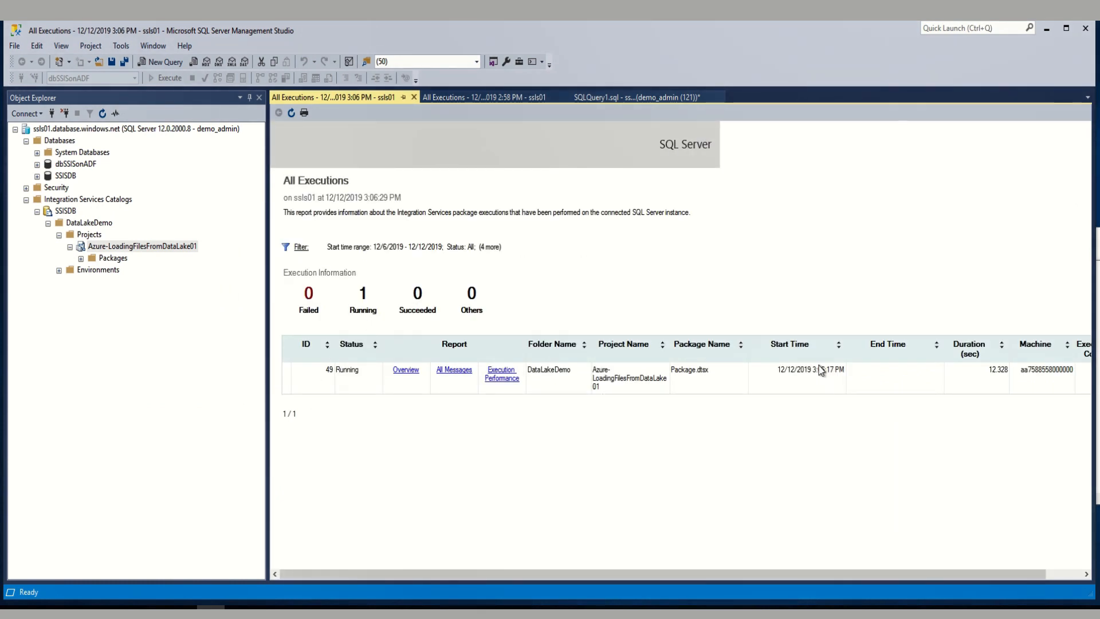
pyautogui.click(518, 384)
# Return to SQLQuery1 and rerun the selected query that counts OnlineSales rows per sourceFileName
pyautogui.click(614, 97)
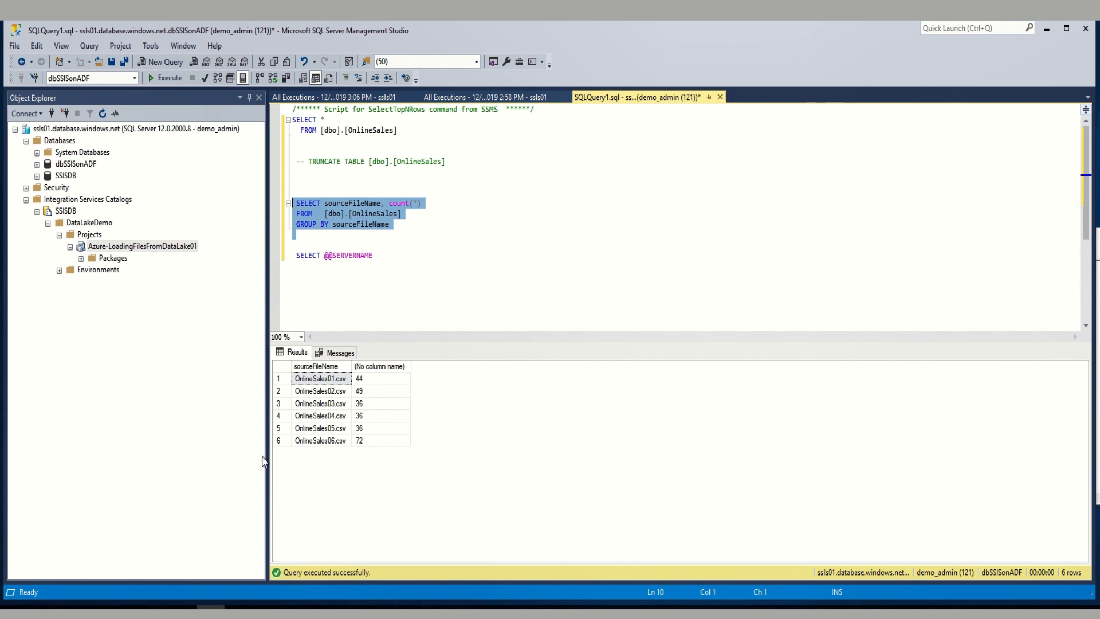
# Switch to Azure Storage Explorer, refresh the FileLanding/Source folder, and open the FileLanding/Archive folder to check the CSV files
pyautogui.click(183, 608)
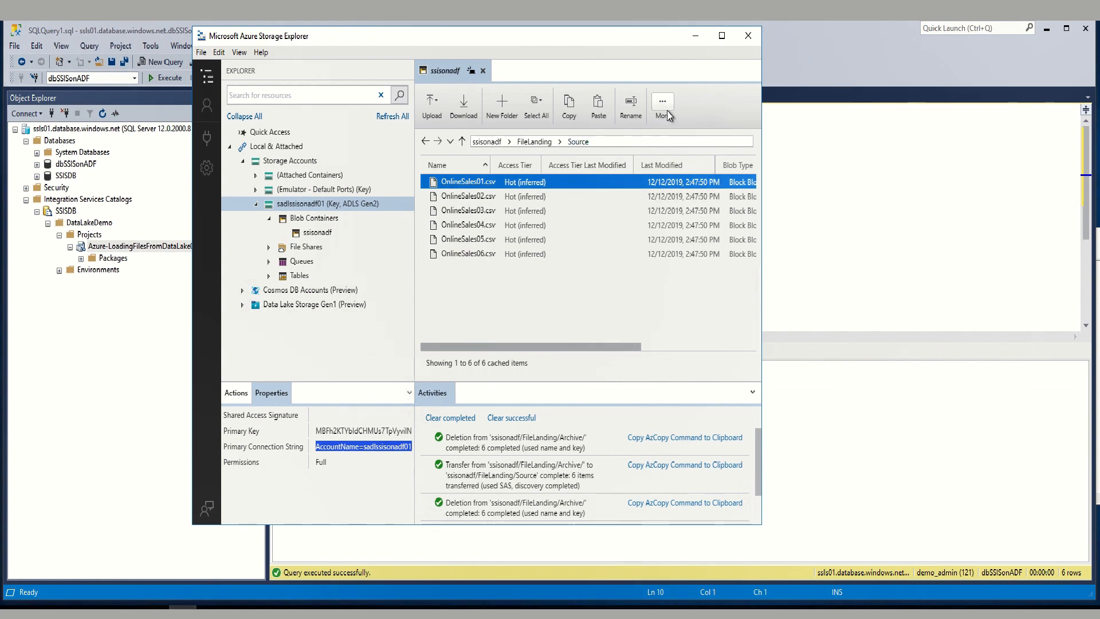
pyautogui.click(663, 103)
pyautogui.click(683, 192)
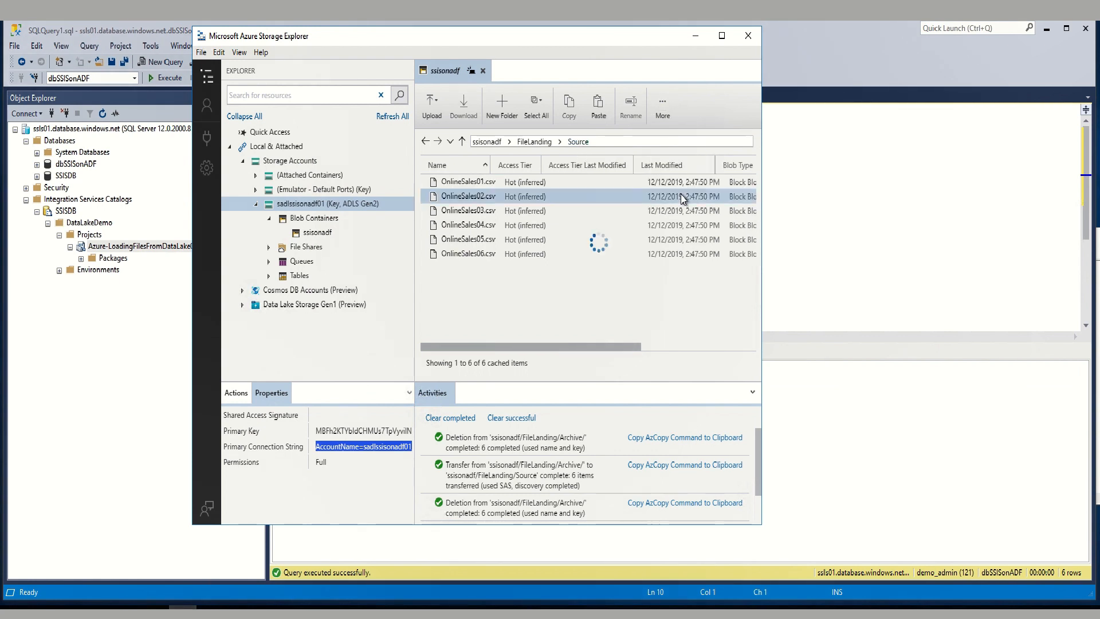
pyautogui.click(533, 142)
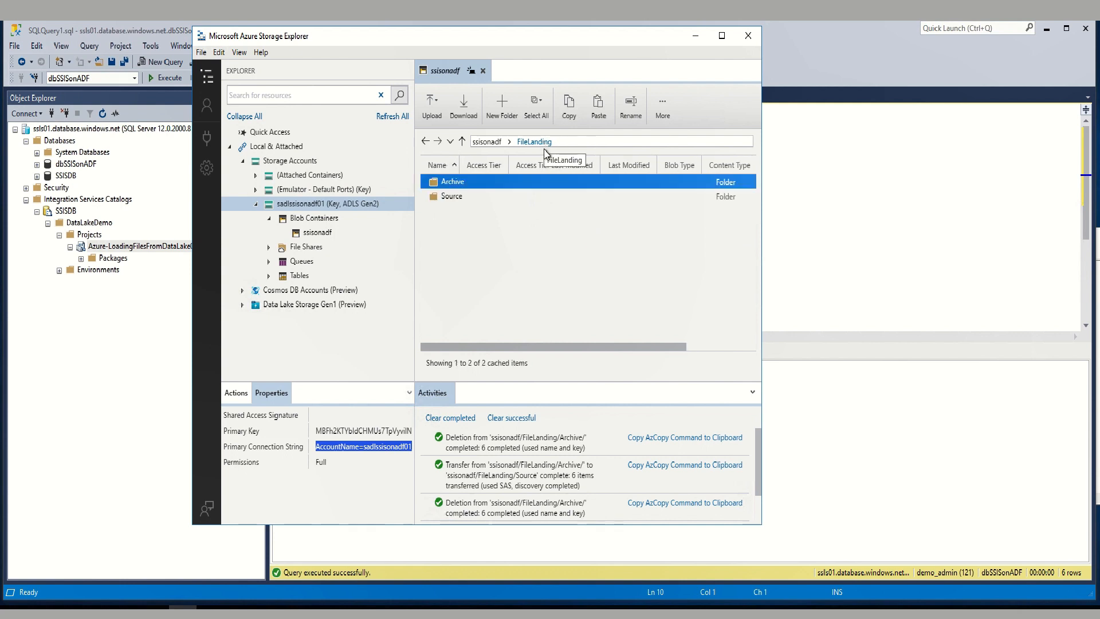
pyautogui.doubleClick(459, 187)
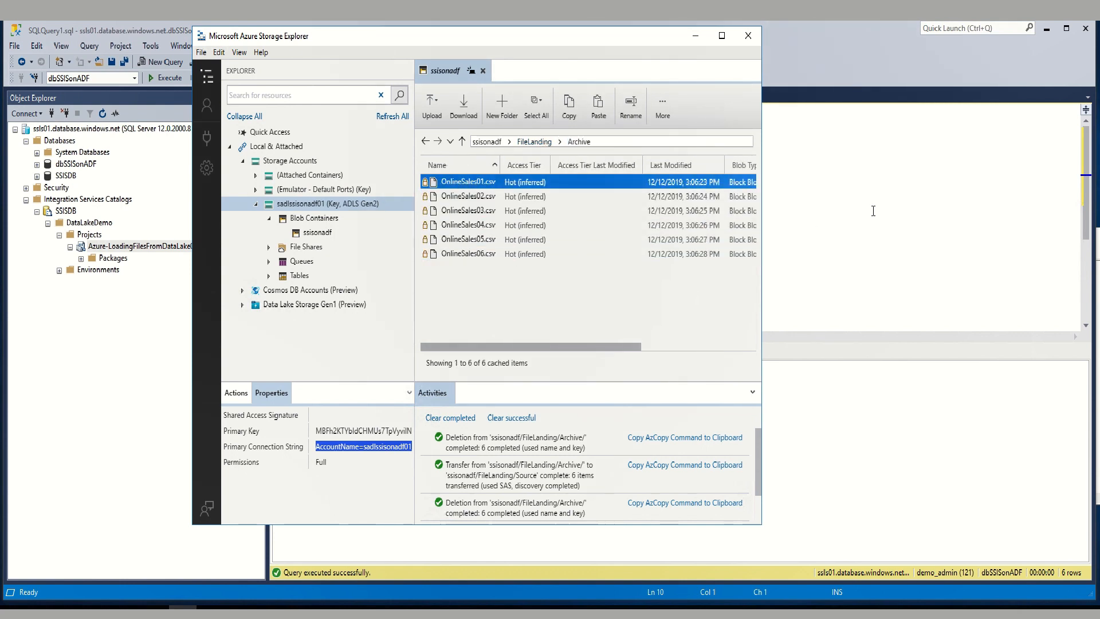
# Return to Azure Data Factory in the browser and open the run monitoring for the SSIS Pipeline
pyautogui.click(894, 202)
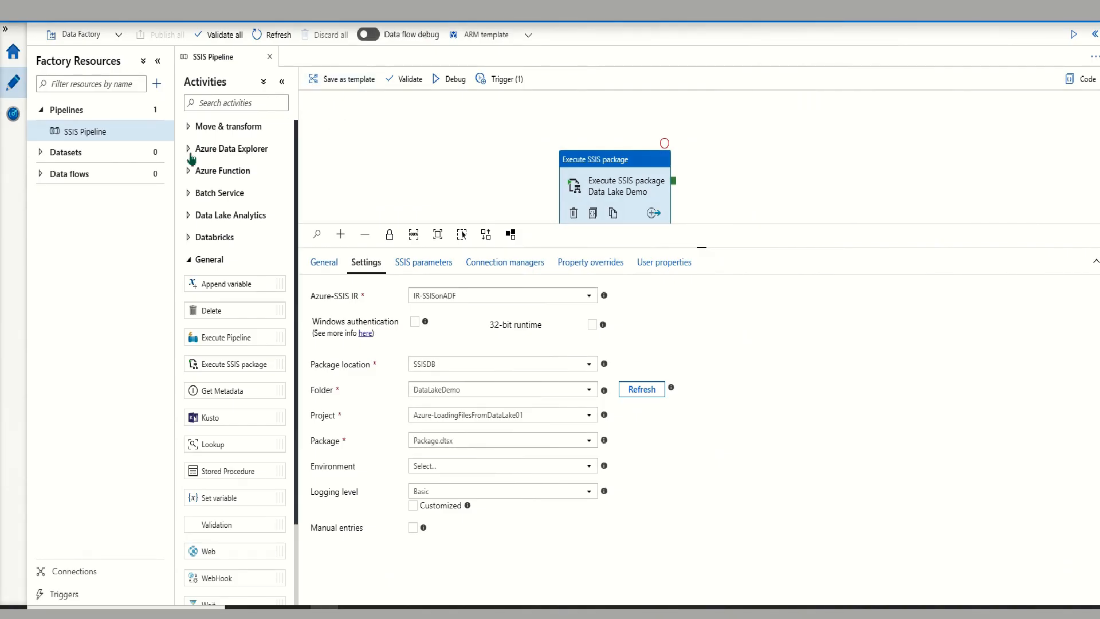
pyautogui.click(155, 133)
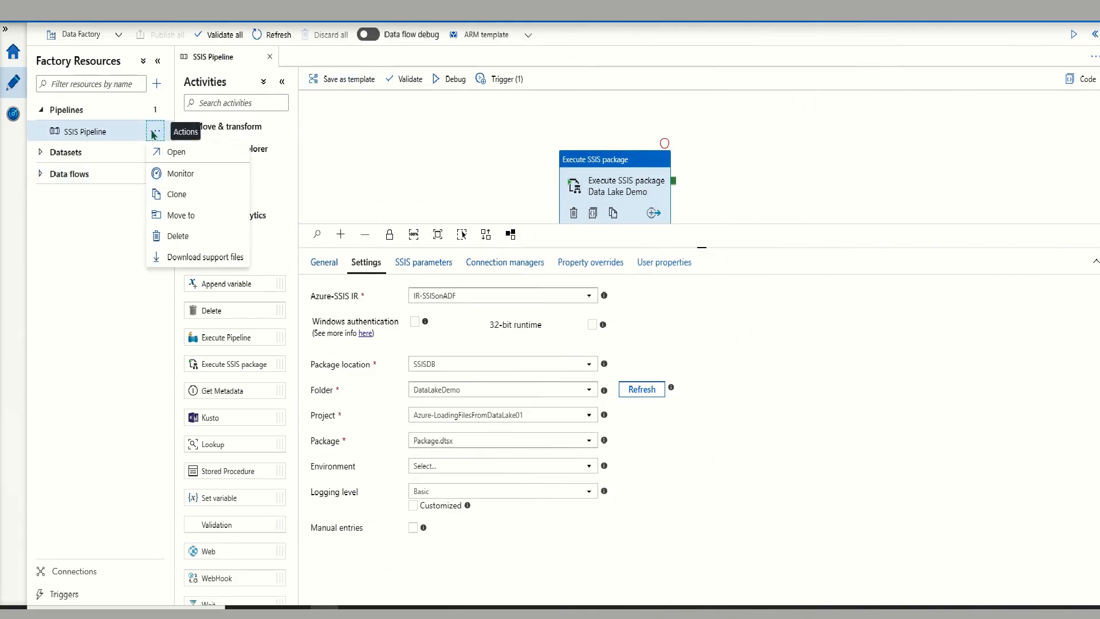
pyautogui.click(175, 175)
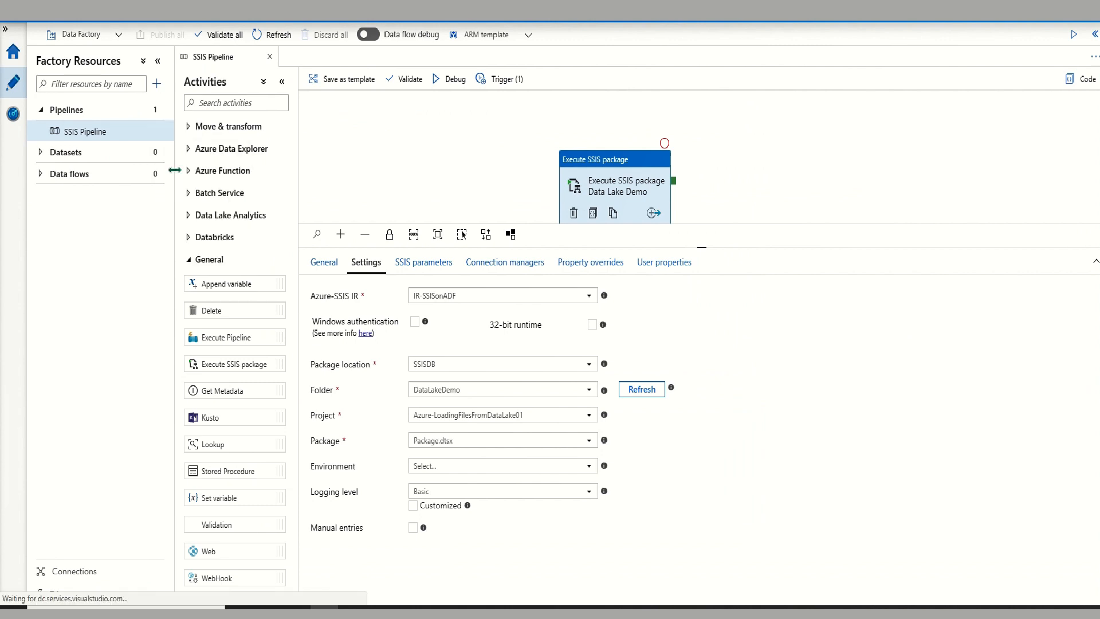